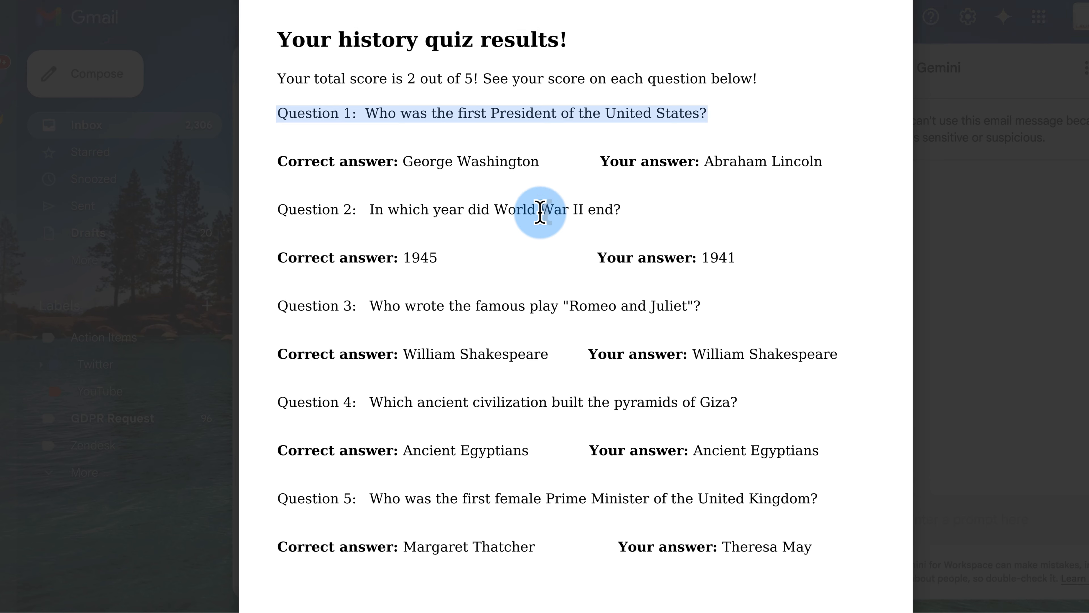
# Answer question 4 with Ancient Romans and question 5 with Hillary Clinton, then go to the last page
pyautogui.moveTo(314, 79); pyautogui.dragTo(586, 79)
pyautogui.scroll(-1, 513, 196)
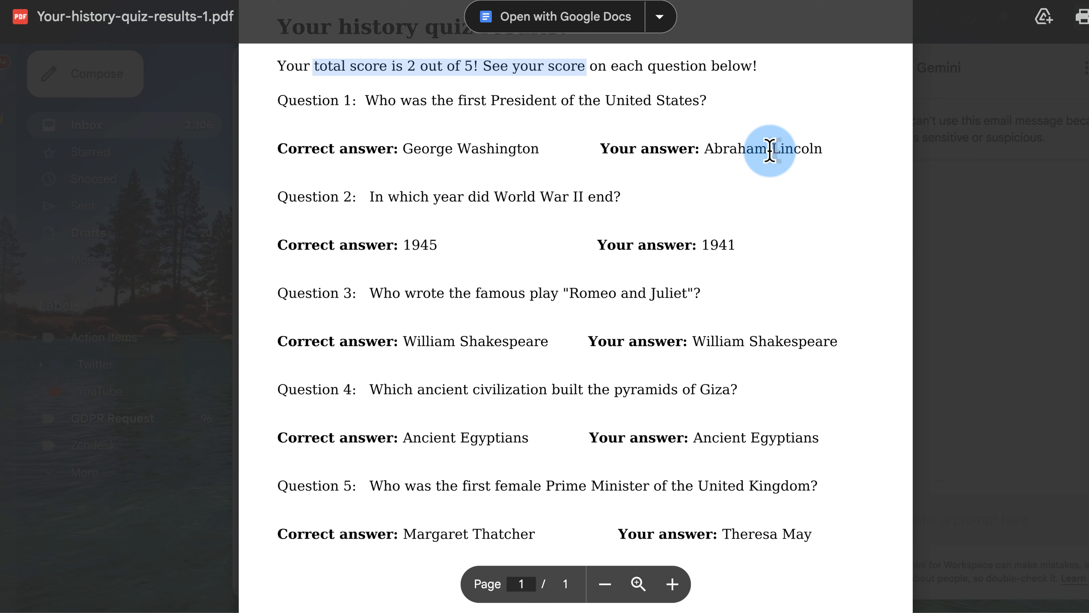
pyautogui.scroll(-5, 591, 300)
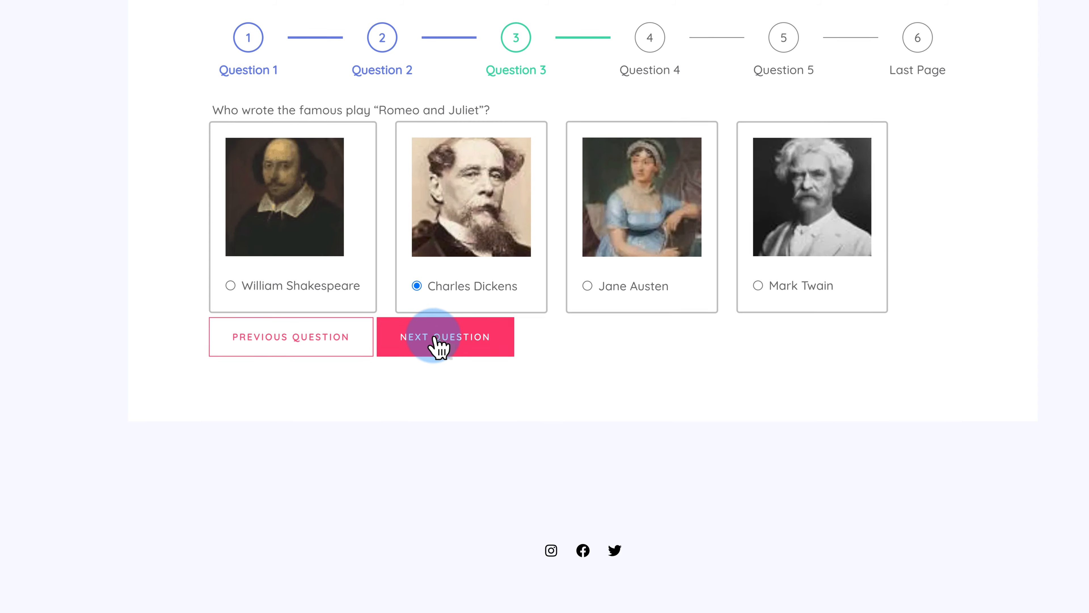
pyautogui.click(435, 343)
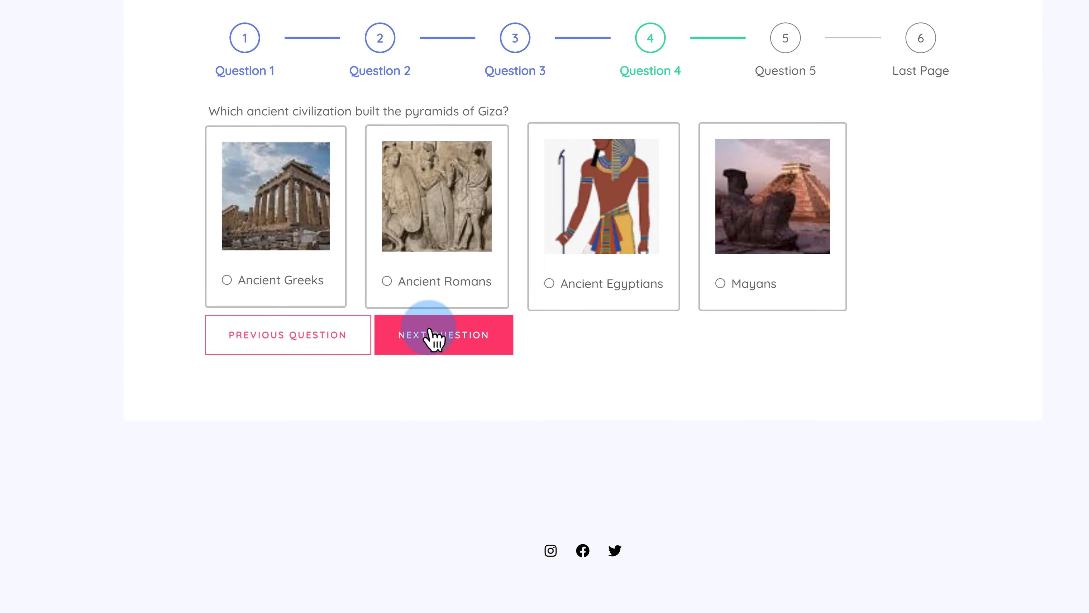
pyautogui.click(396, 296)
pyautogui.click(415, 346)
pyautogui.click(738, 303)
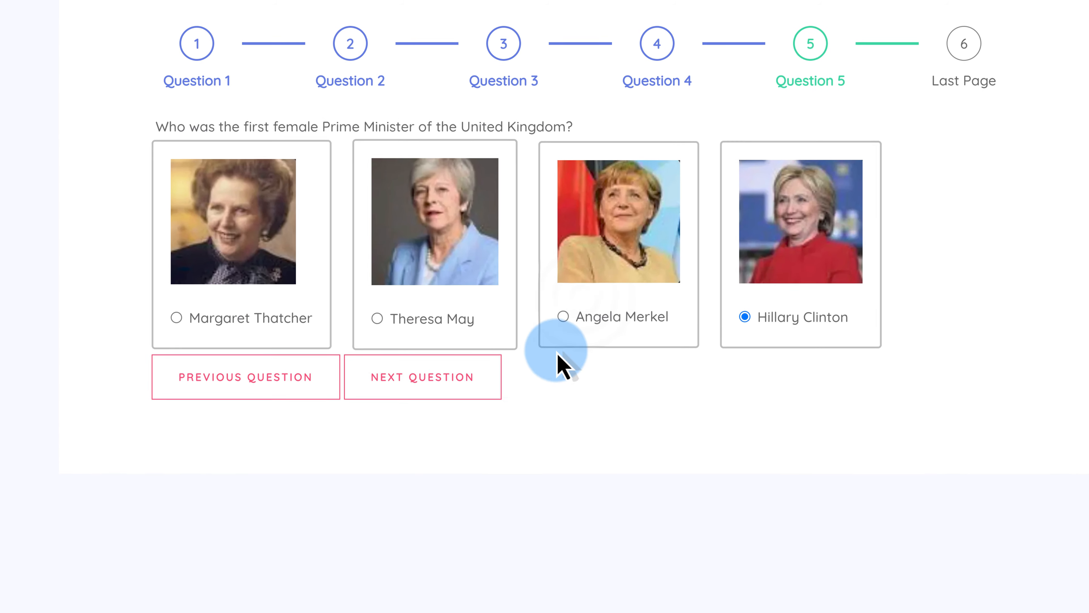
pyautogui.click(472, 366)
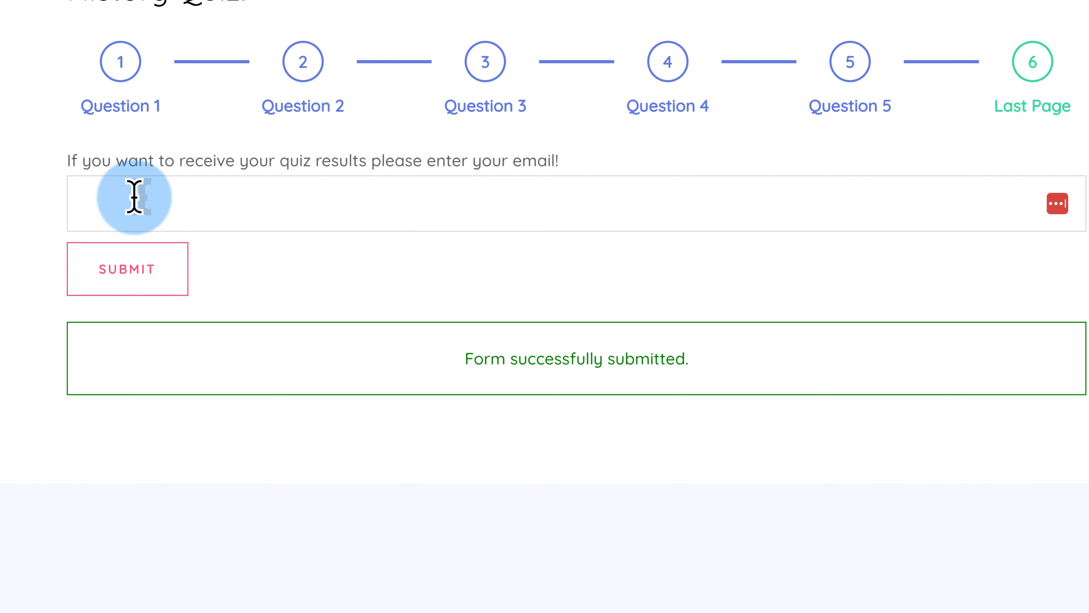
# Fill in the e-mail address using the autofill suggestion and submit the quiz
pyautogui.moveTo(83, 155); pyautogui.dragTo(571, 169)
pyautogui.click(551, 224)
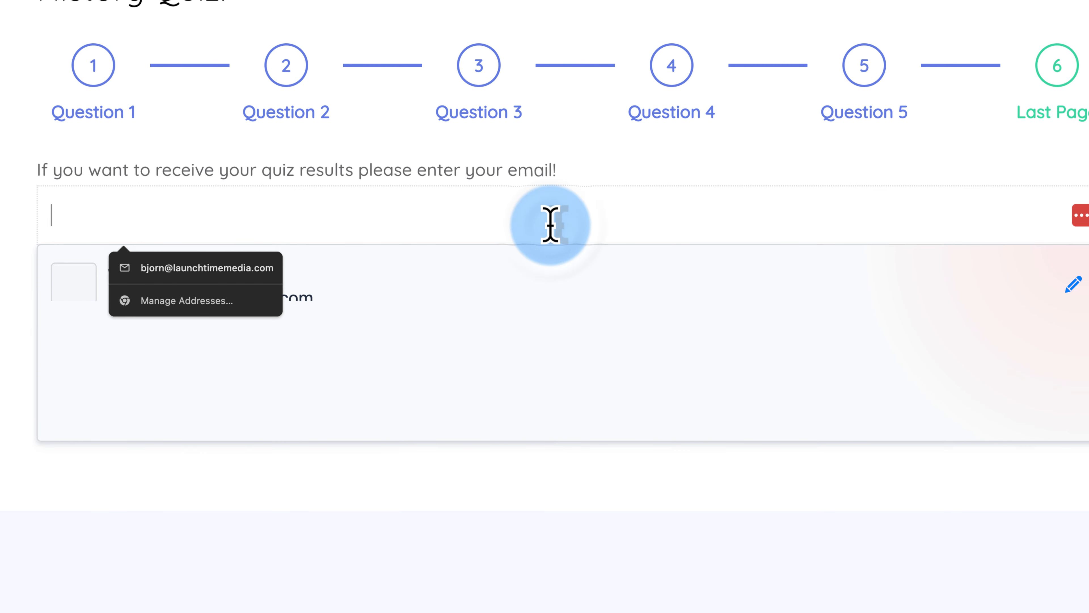
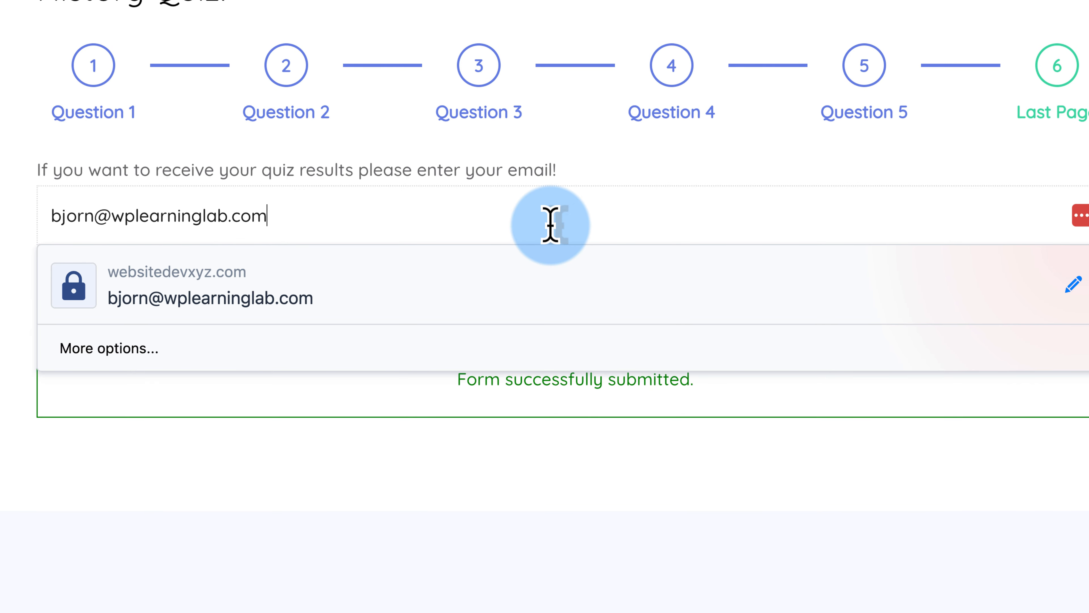
pyautogui.click(71, 264)
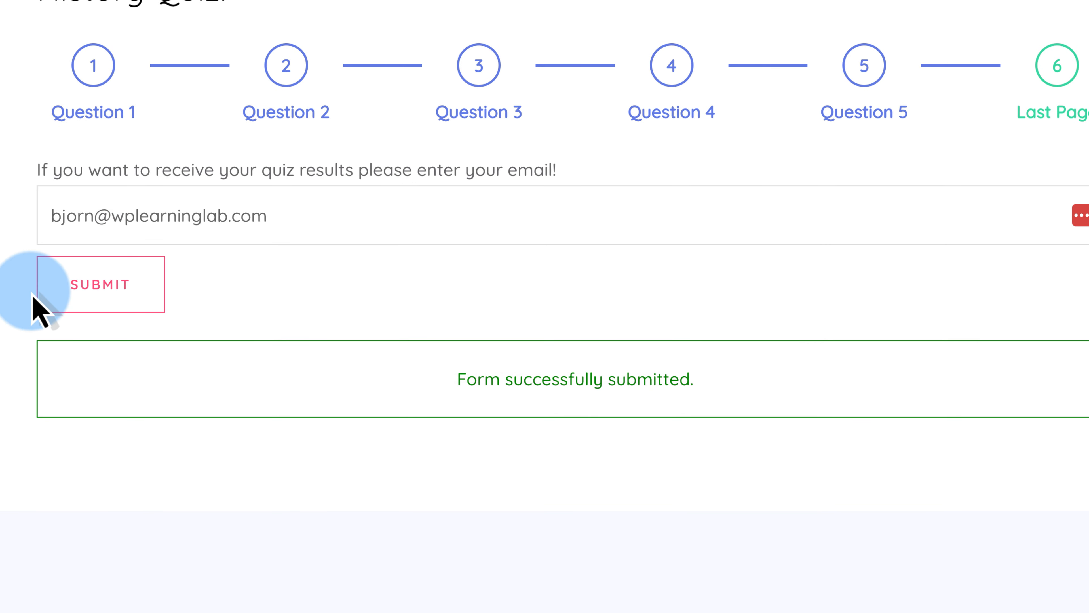
pyautogui.click(47, 292)
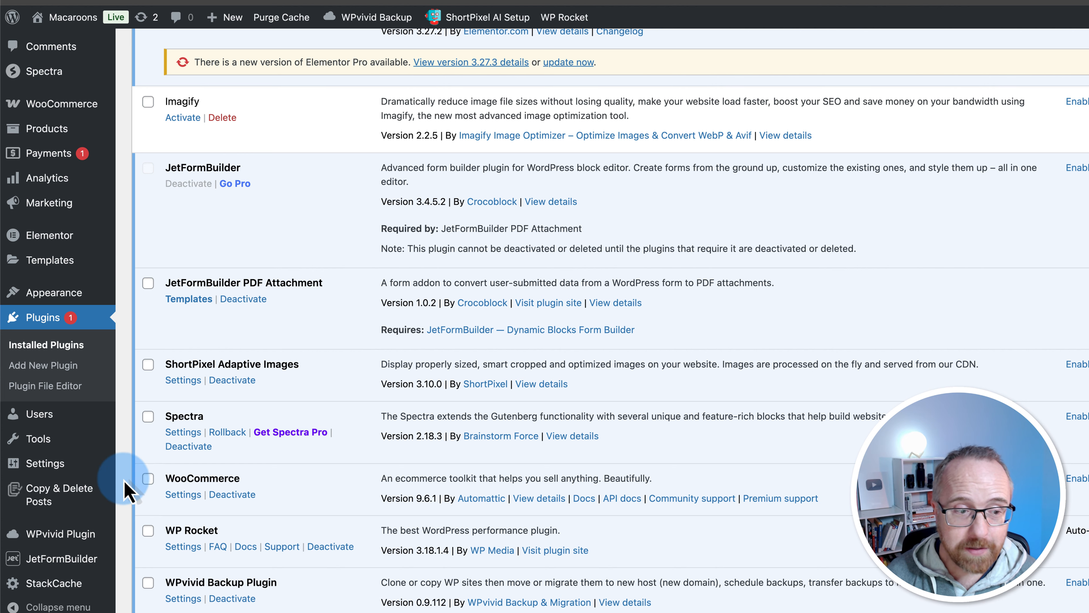
# Open JetFormBuilder's Forms page from the admin sidebar, which lists no forms yet
pyautogui.scroll(-3, 112, 532)
pyautogui.moveTo(58, 571)
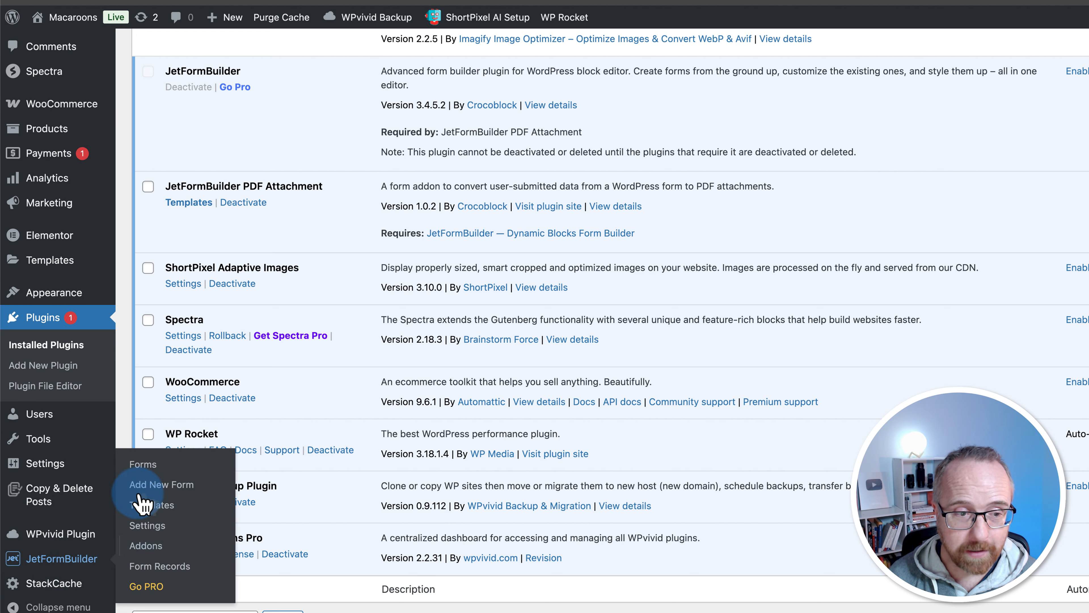
pyautogui.click(138, 468)
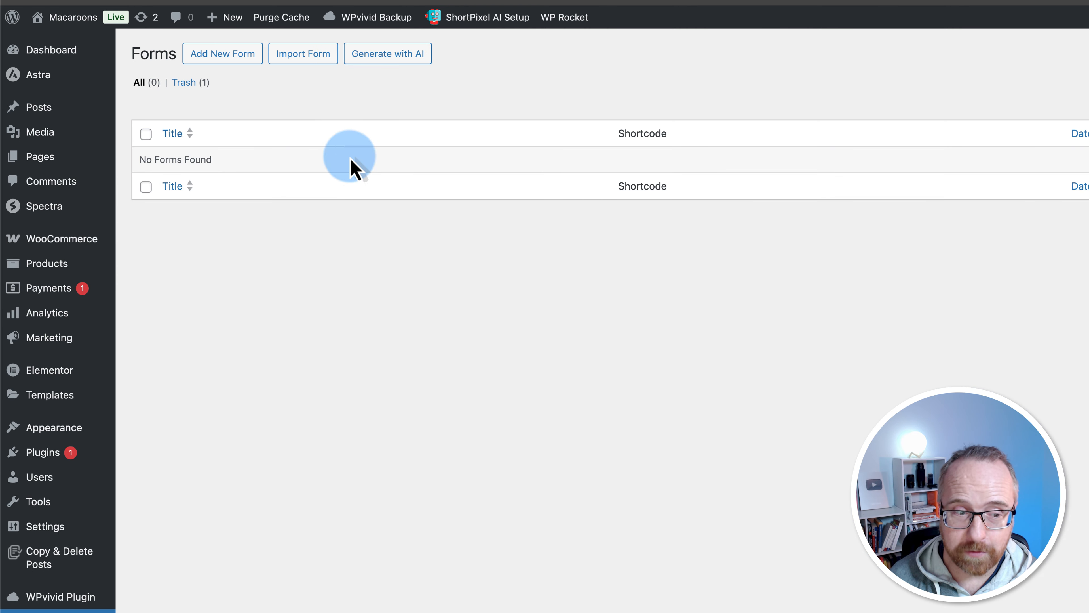
pyautogui.scroll(-5, 238, 394)
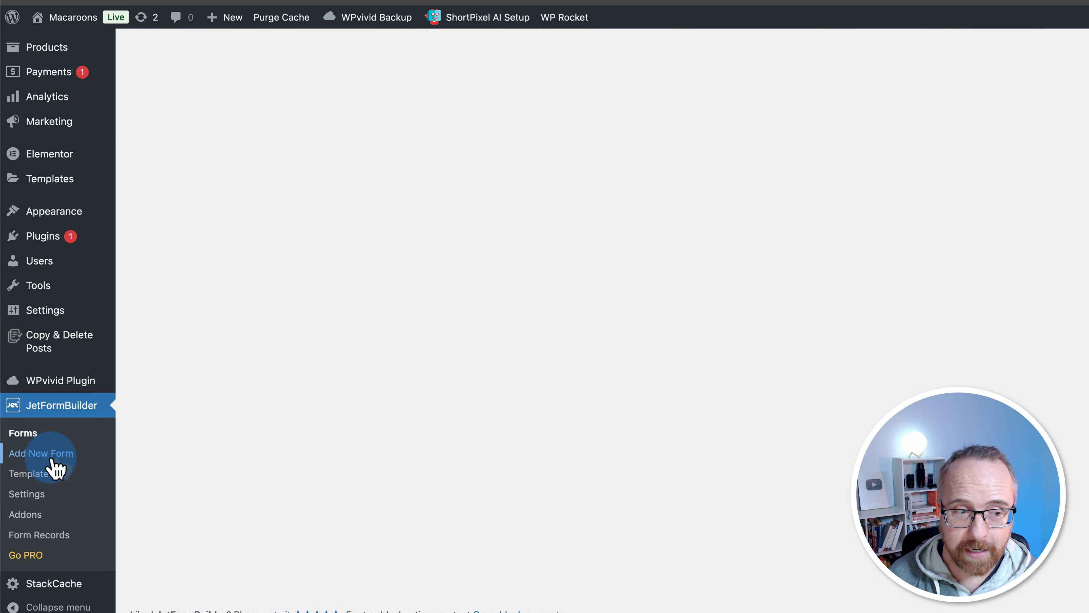
pyautogui.scroll(5, 267, 346)
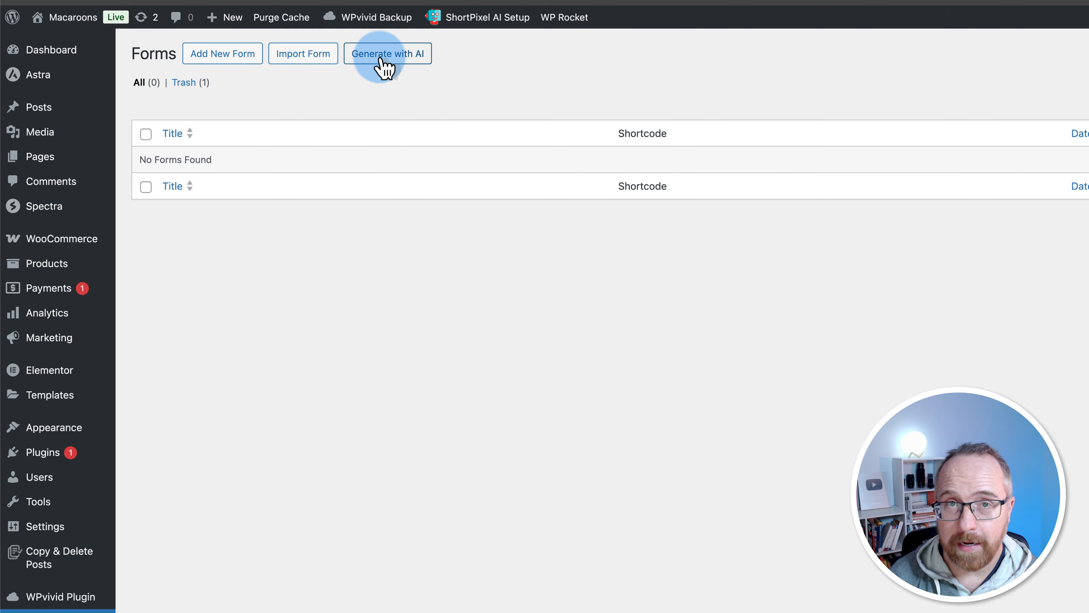
# Generate an AI form from the prompt 'Please create a history quiz with 5 multiple choice questions.'
pyautogui.click(400, 60)
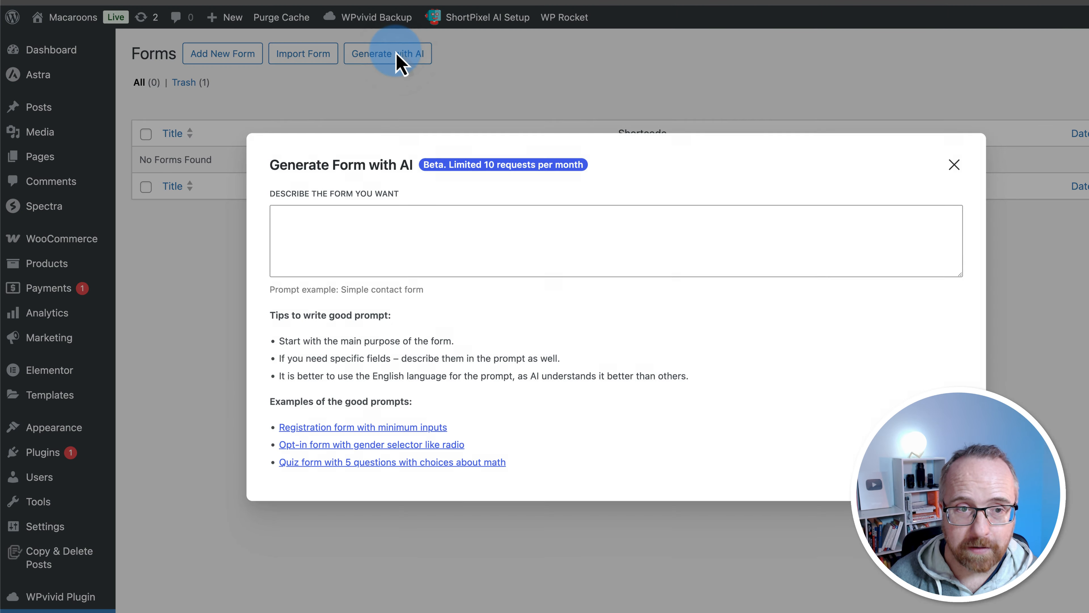
pyautogui.click(379, 219)
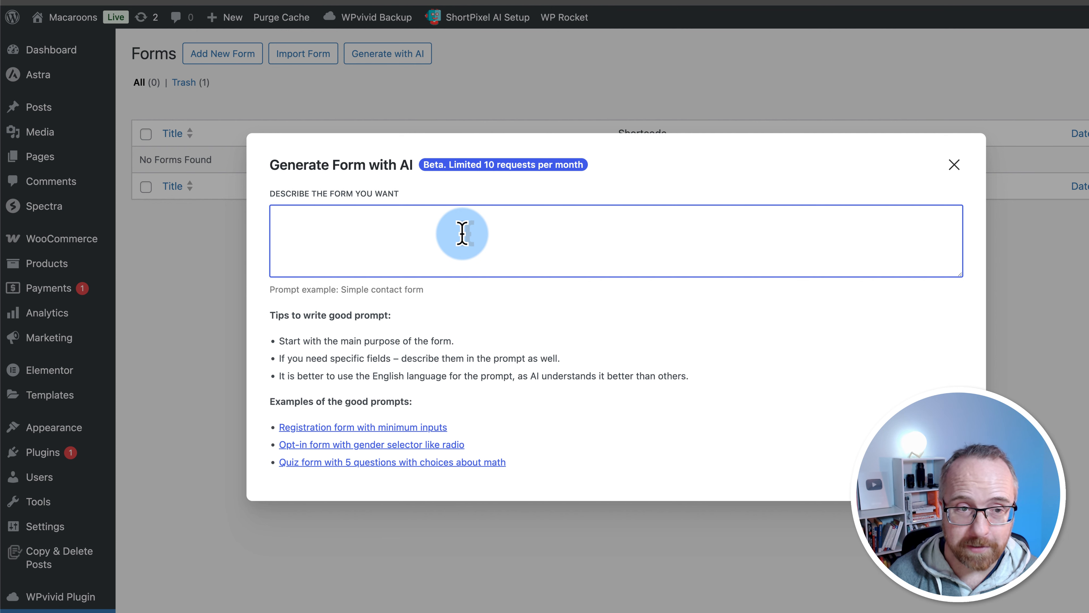
pyautogui.write('Please create a history quiz with 5 multiple choice questions.')
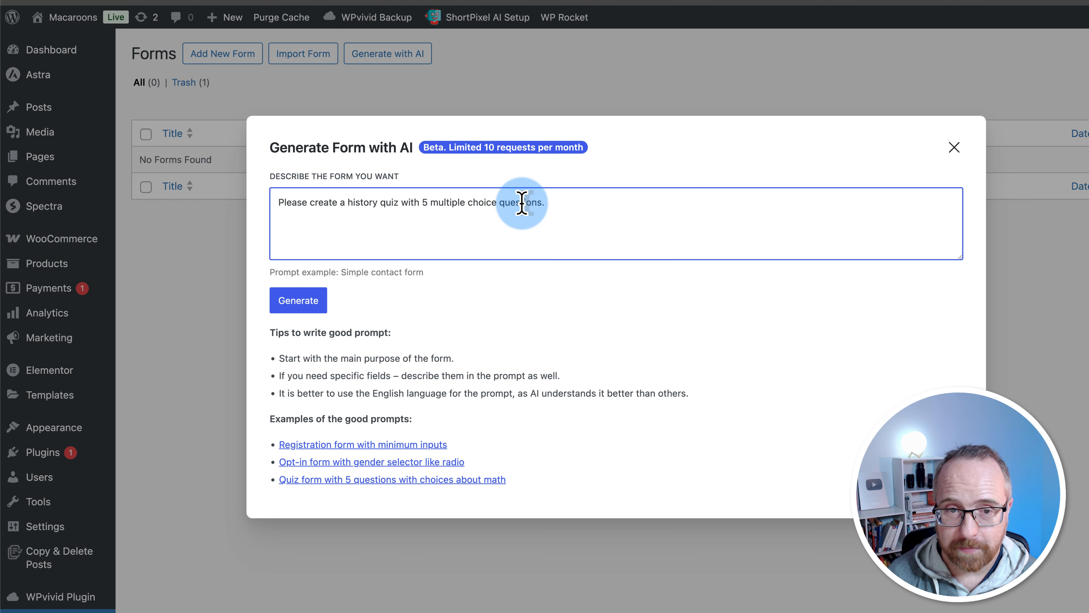
pyautogui.moveTo(267, 333); pyautogui.dragTo(491, 487)
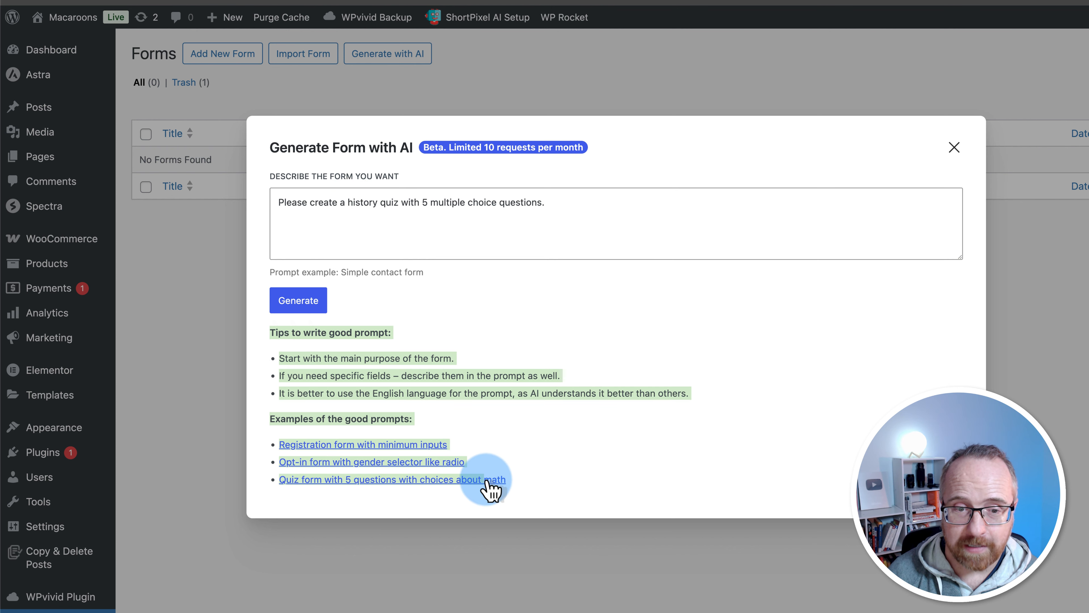
pyautogui.click(463, 376)
pyautogui.click(308, 301)
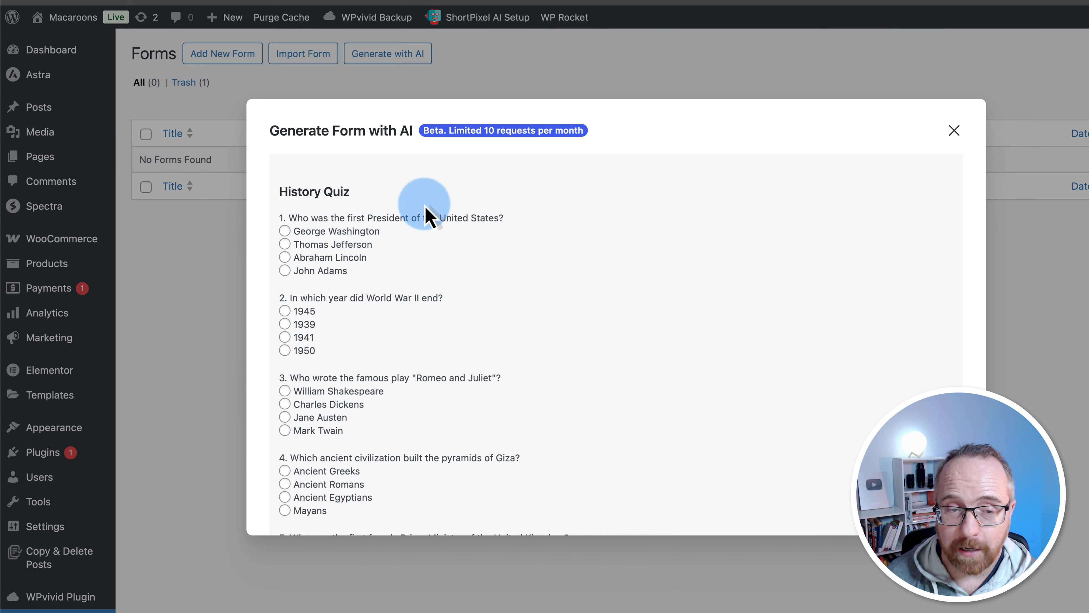
pyautogui.scroll(-5, 401, 348)
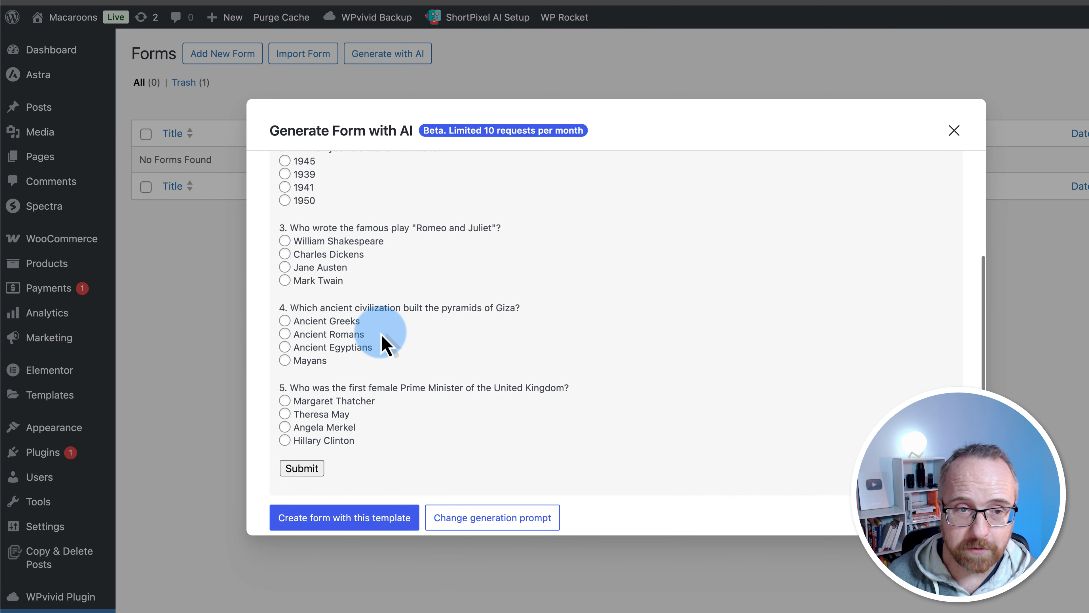
pyautogui.scroll(5, 386, 343)
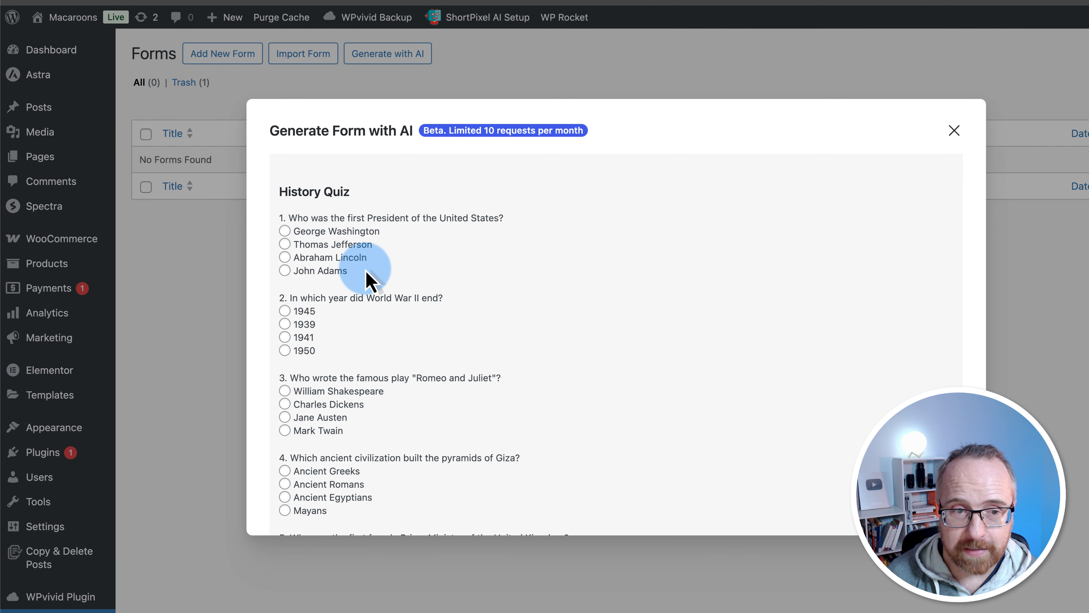
pyautogui.scroll(-3, 370, 281)
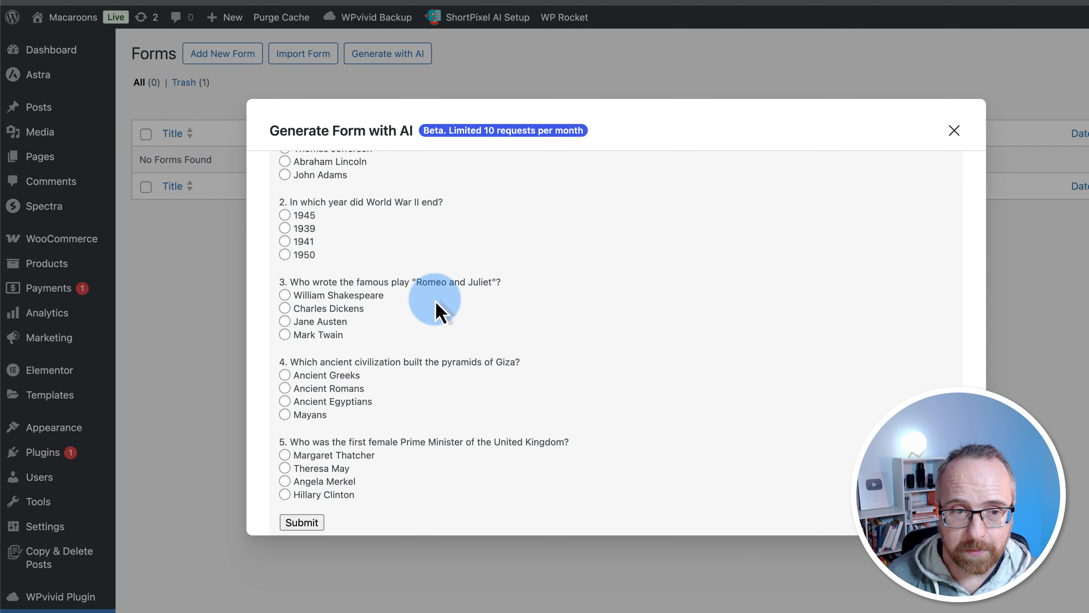
pyautogui.scroll(-1, 437, 303)
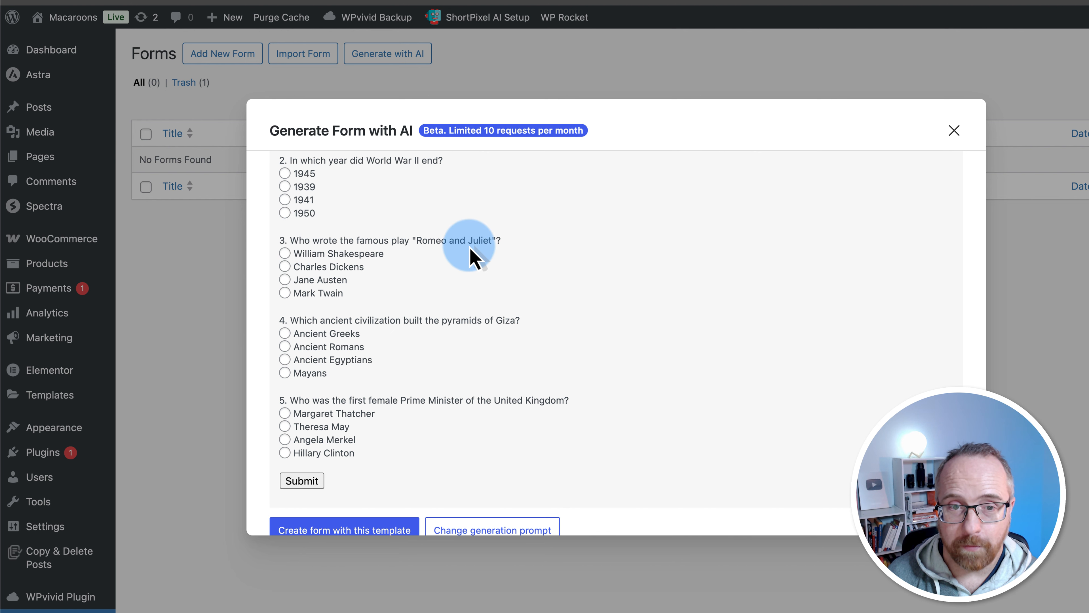
pyautogui.scroll(-1, 405, 334)
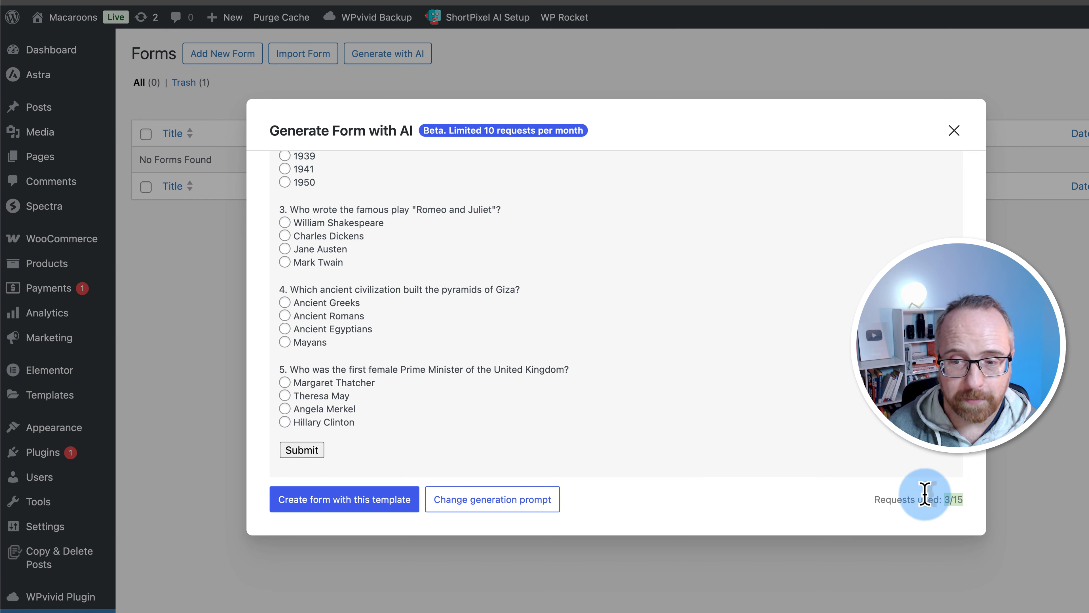
pyautogui.click(815, 447)
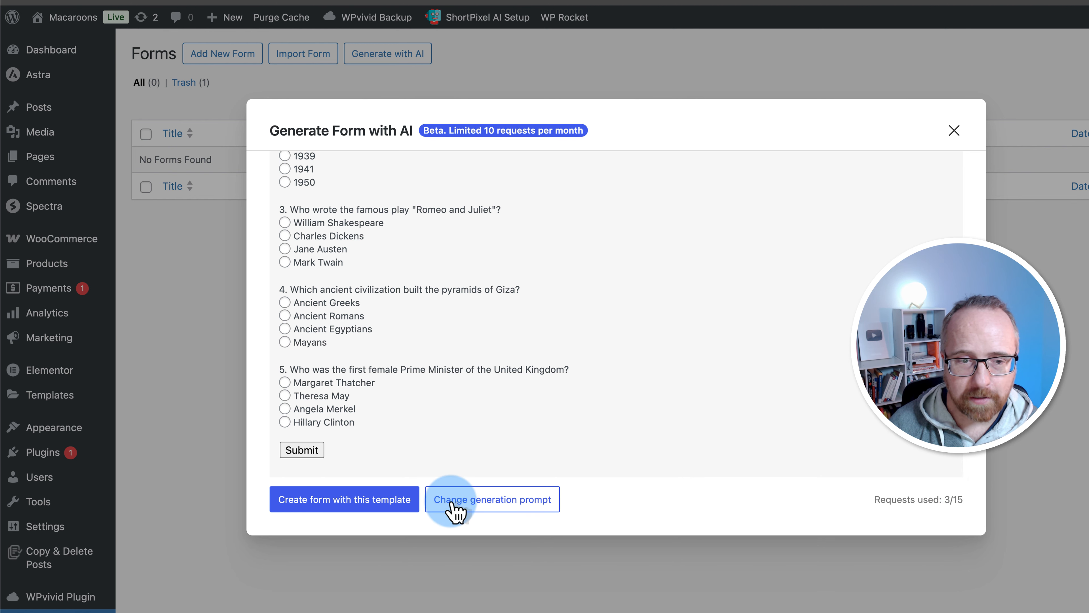
# Turn the generated quiz into an editable form and retitle it 'History Quiz!'
pyautogui.click(358, 504)
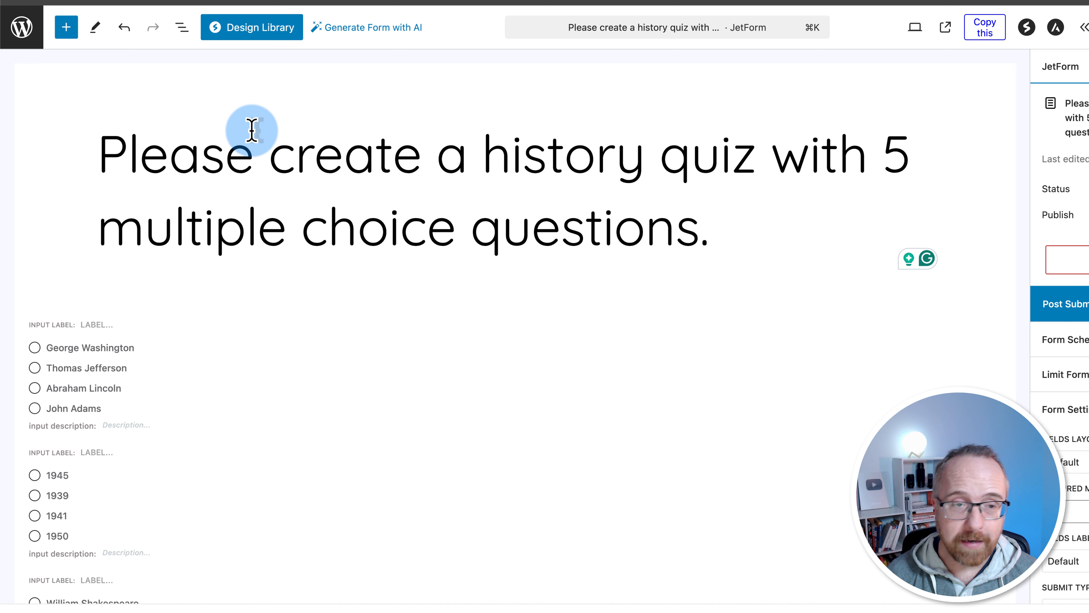
pyautogui.scroll(-4, 273, 287)
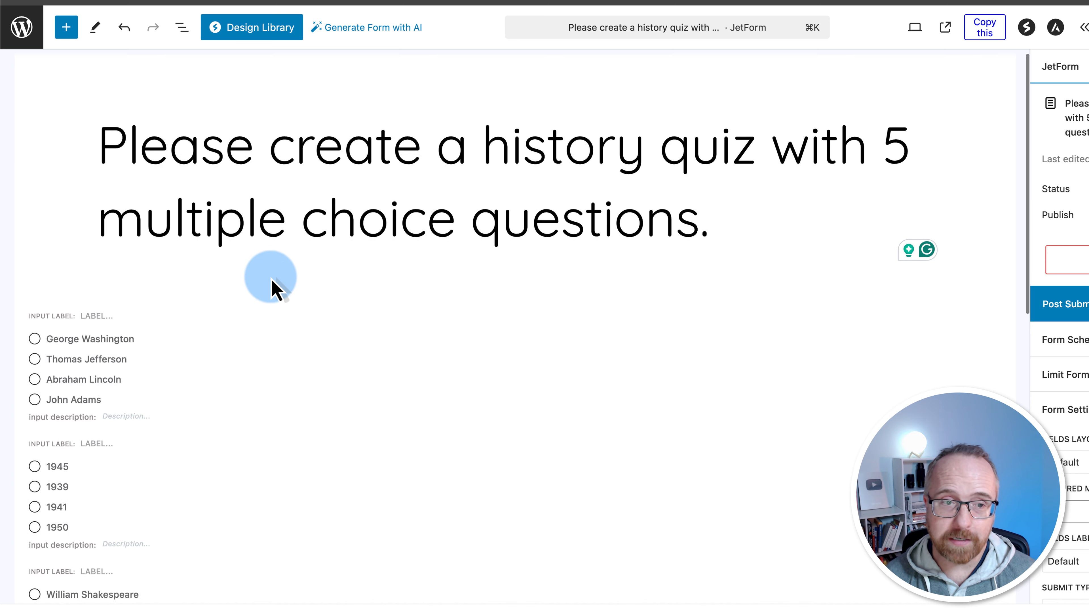
pyautogui.scroll(-1, 275, 289)
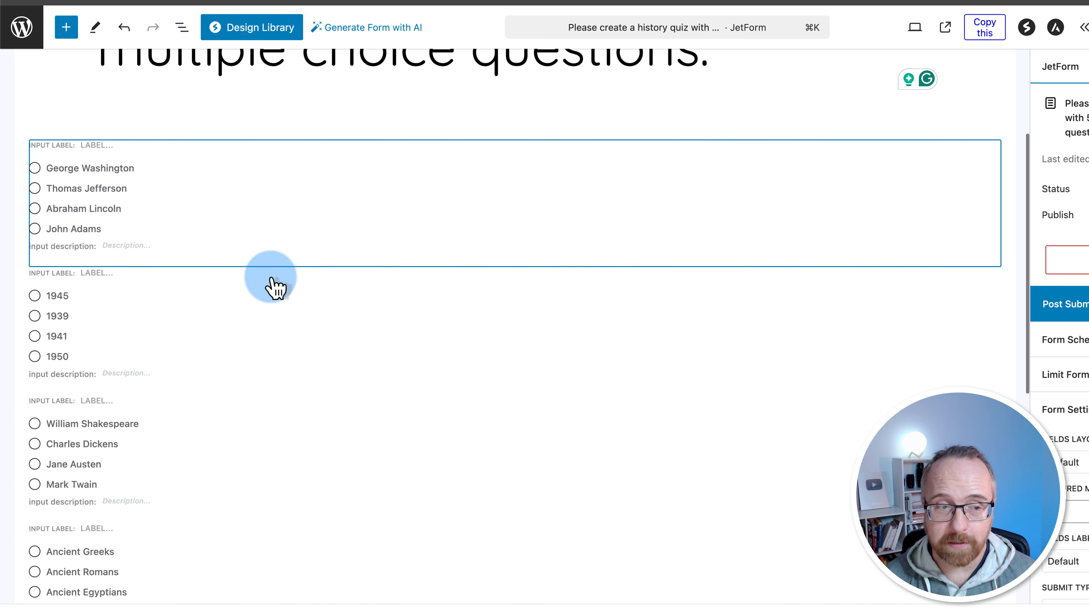
pyautogui.scroll(4, 274, 288)
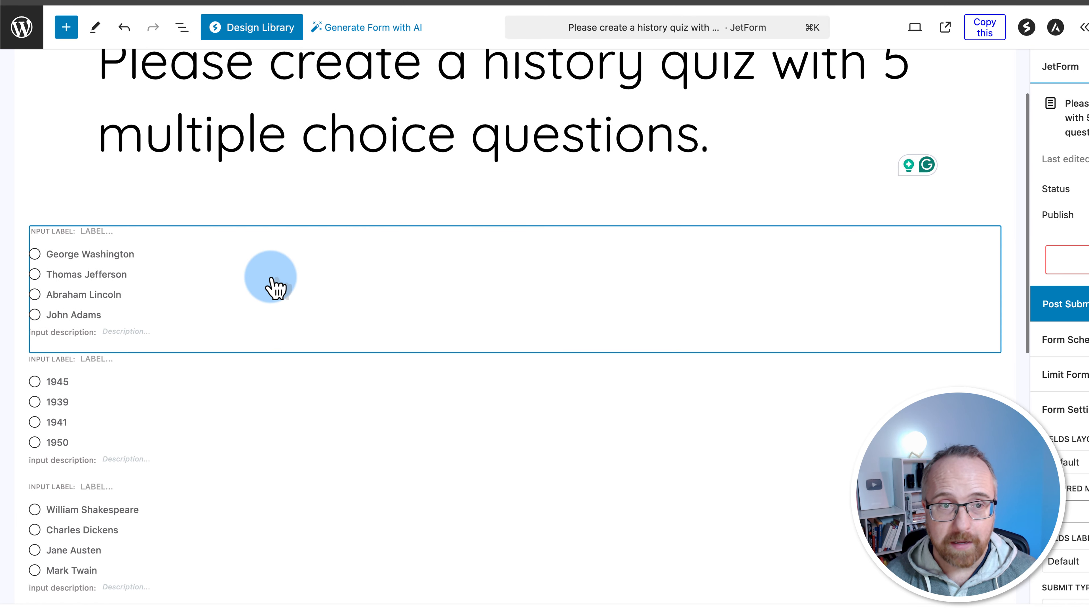
pyautogui.click(311, 192)
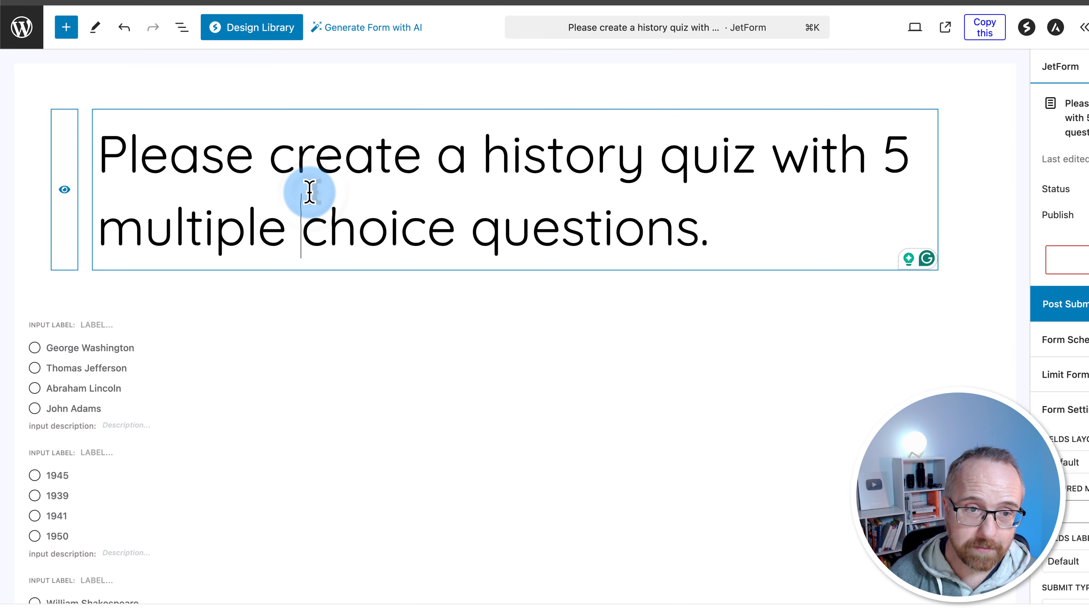
pyautogui.tripleClick(614, 203)
pyautogui.write('History Quiz!')
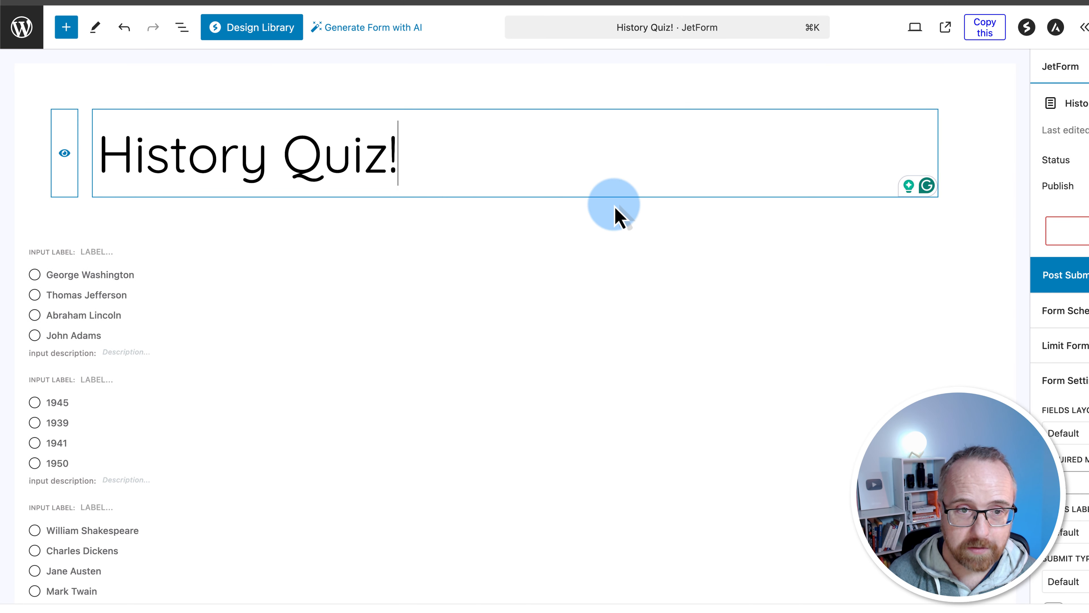
# Select the first question's radio field and begin editing its input label
pyautogui.click(87, 275)
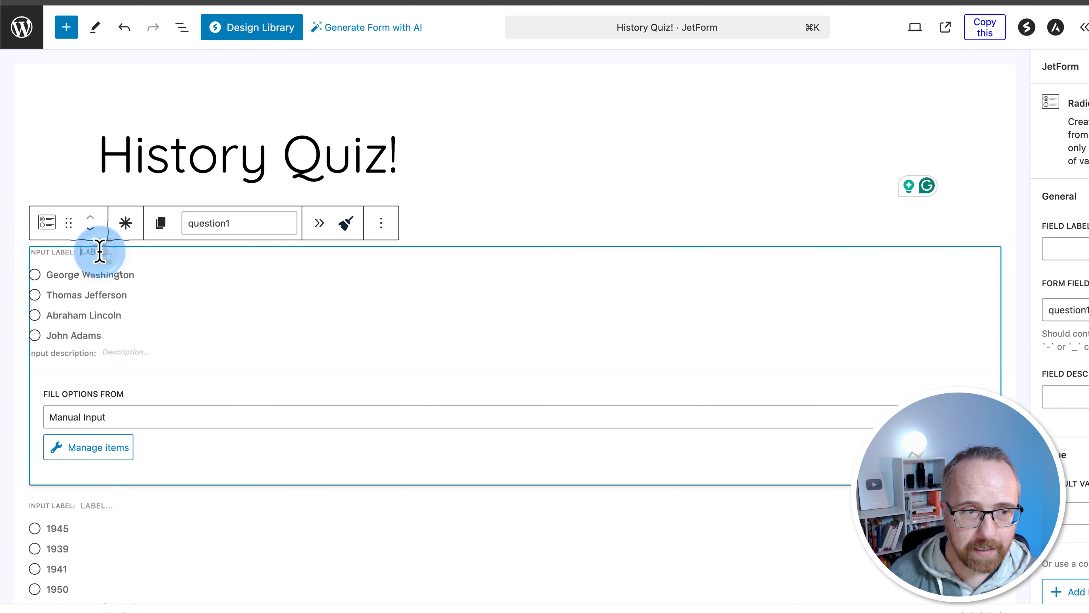
pyautogui.scroll(-1, 105, 254)
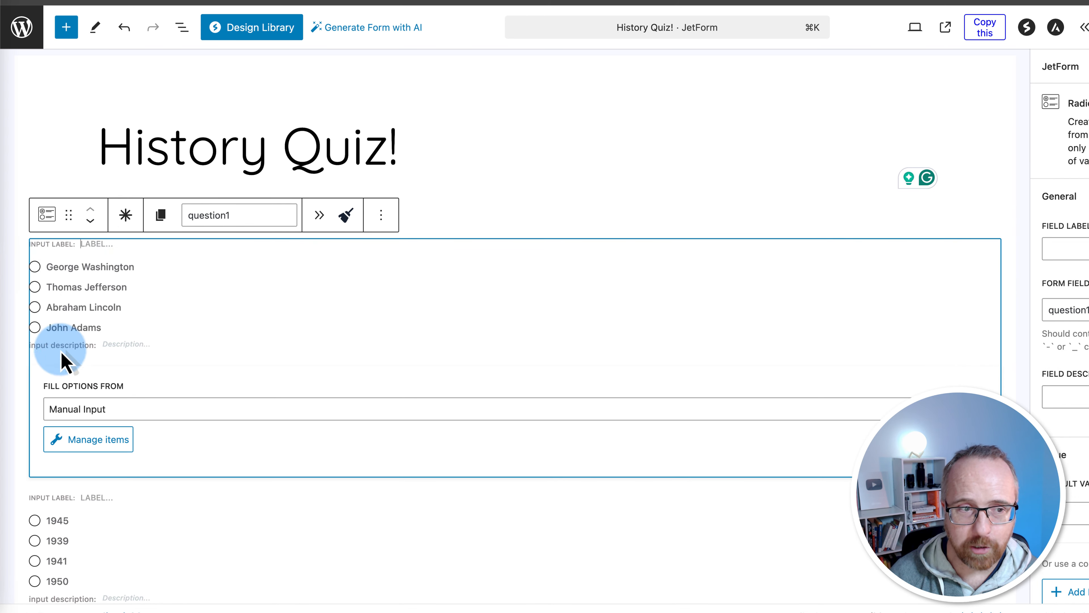
pyautogui.click(84, 244)
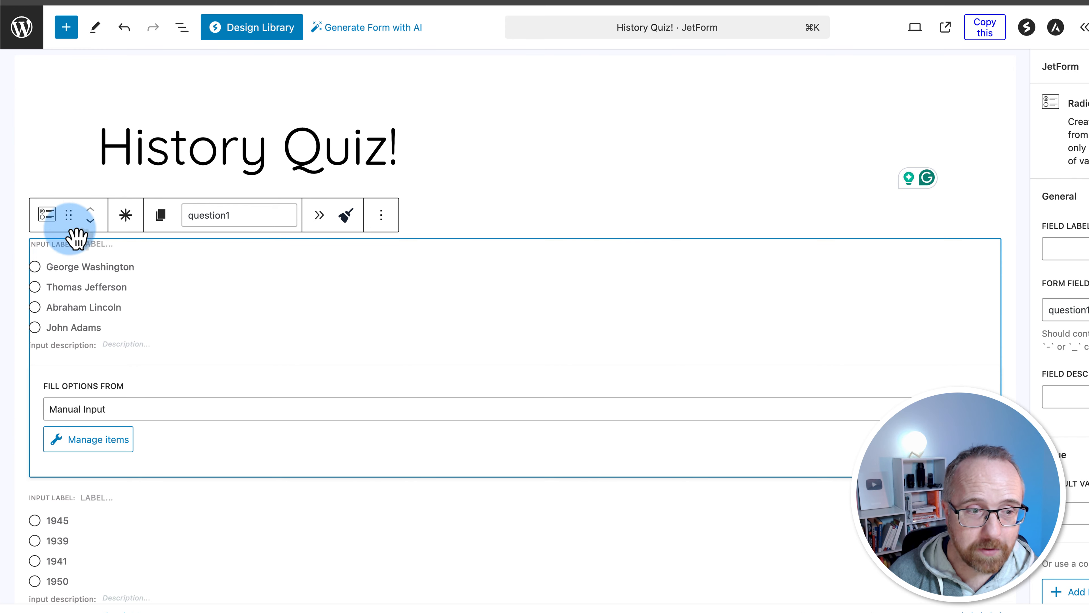
pyautogui.scroll(-5, 112, 489)
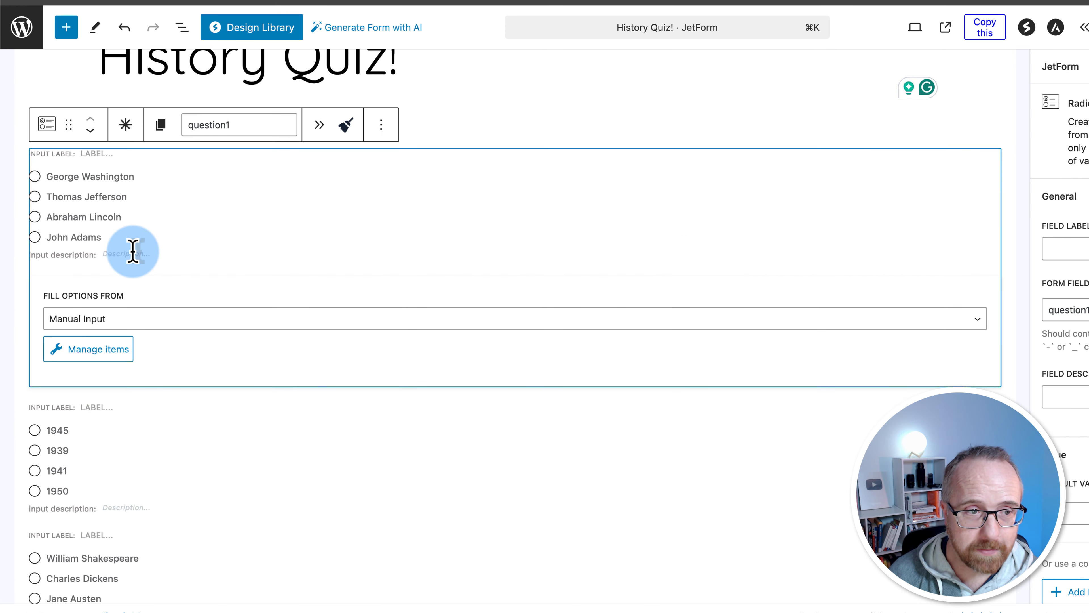
pyautogui.scroll(4, 132, 251)
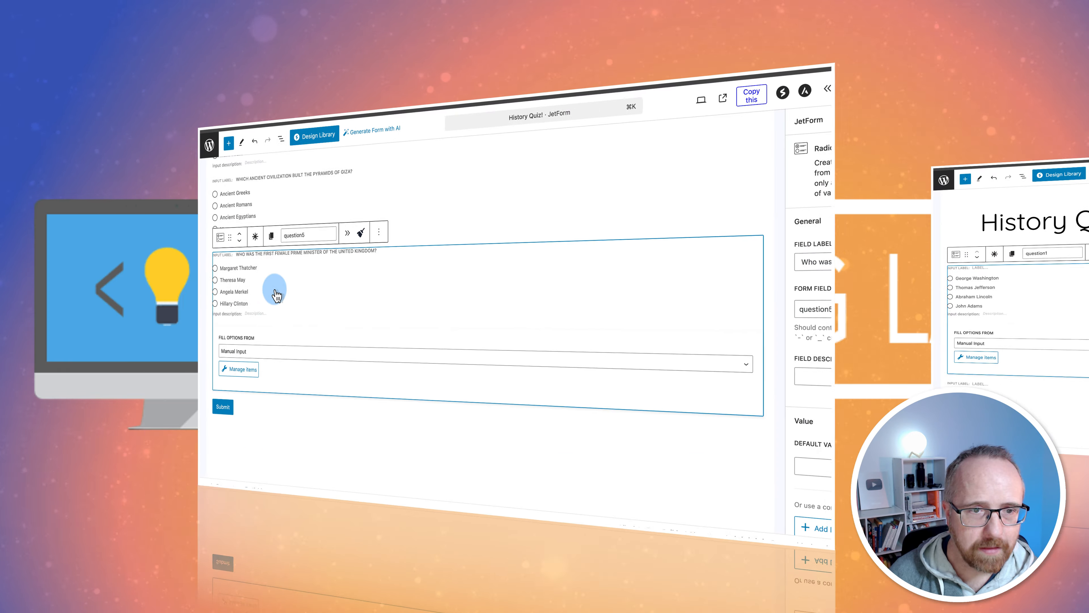
# Review the first question's label and save the History Quiz! form
pyautogui.scroll(12, 171, 281)
pyautogui.scroll(10, 166, 283)
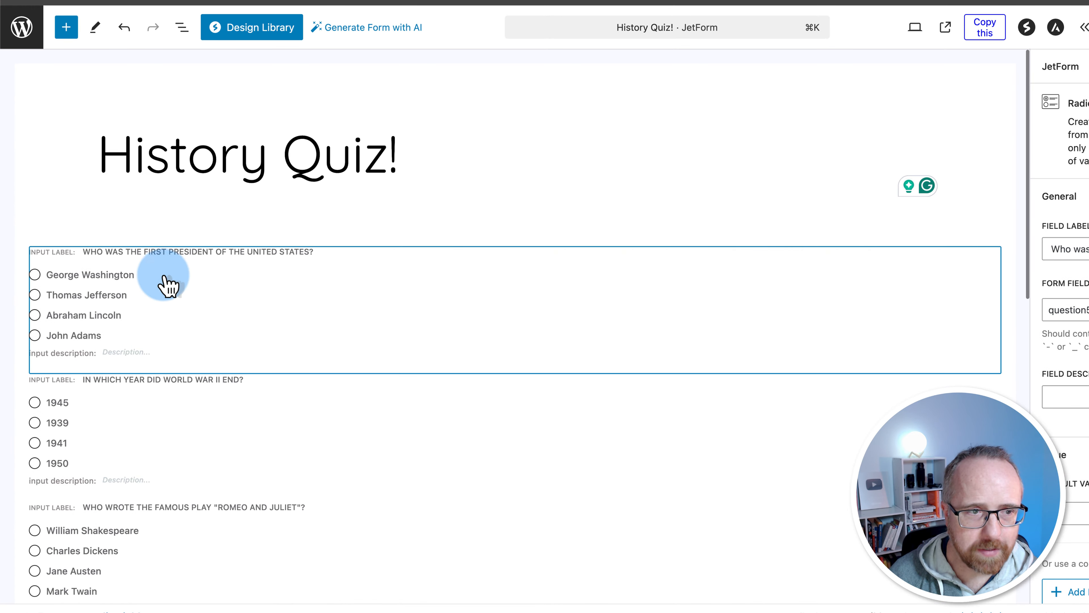
pyautogui.click(128, 266)
pyautogui.moveTo(97, 252); pyautogui.dragTo(298, 249)
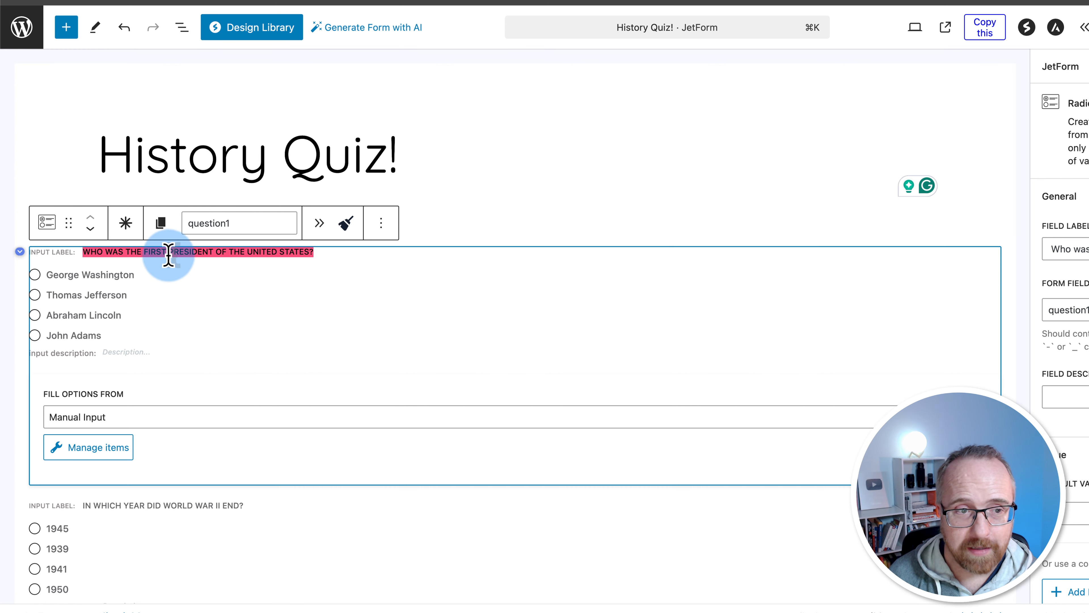
pyautogui.scroll(-1, 260, 302)
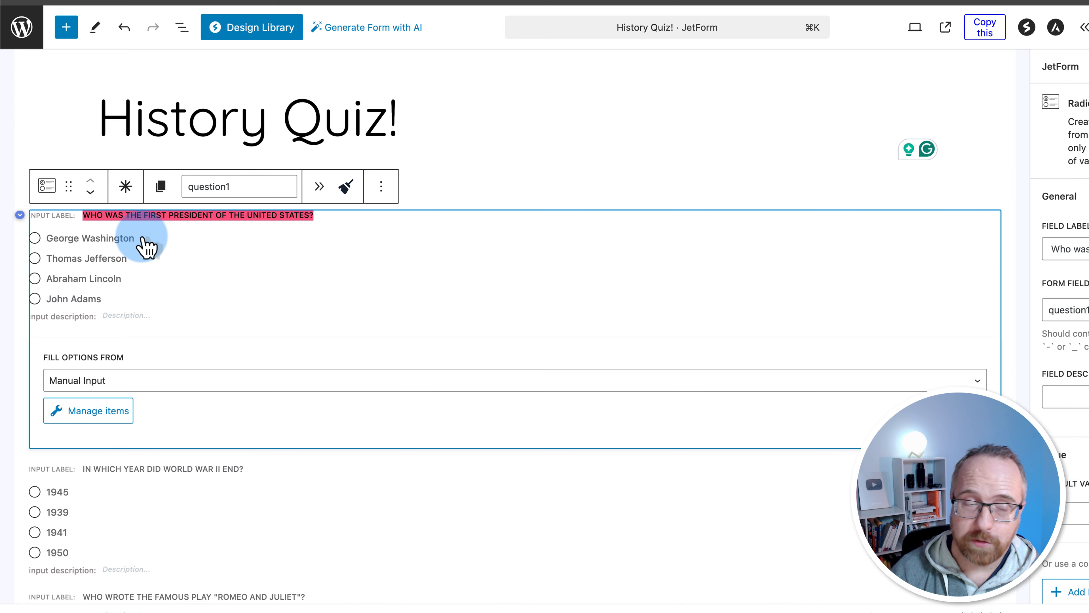
pyautogui.scroll(-5, 85, 312)
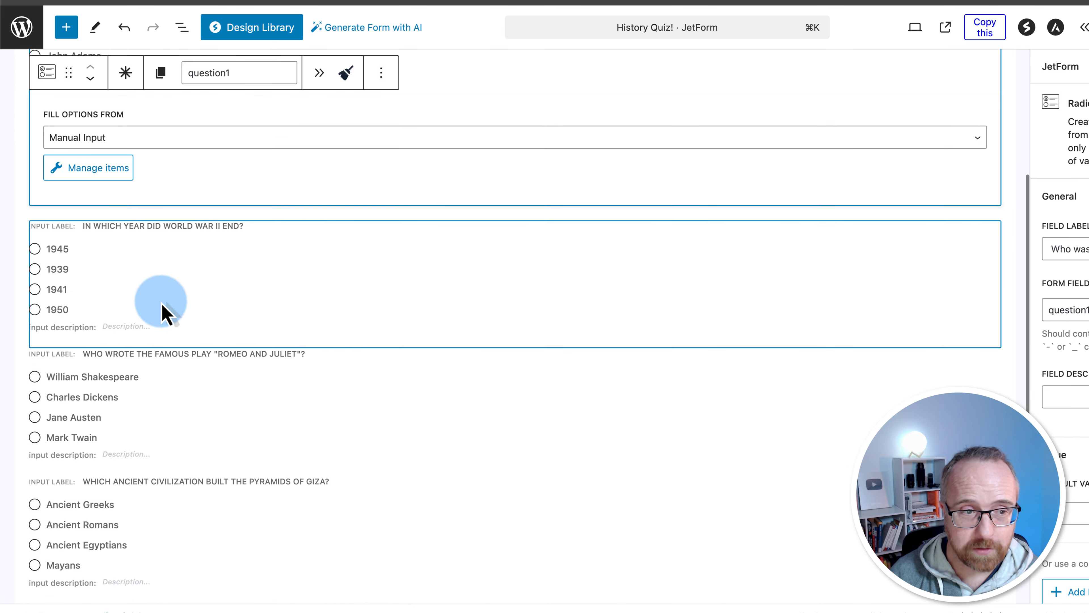
pyautogui.scroll(-6, 78, 326)
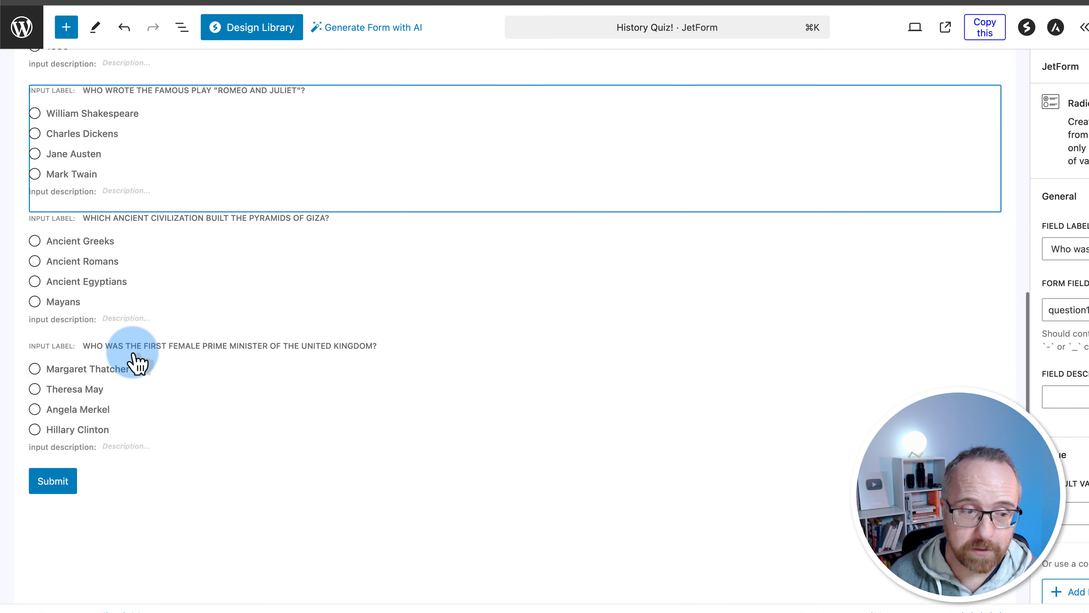
pyautogui.scroll(-2, 137, 362)
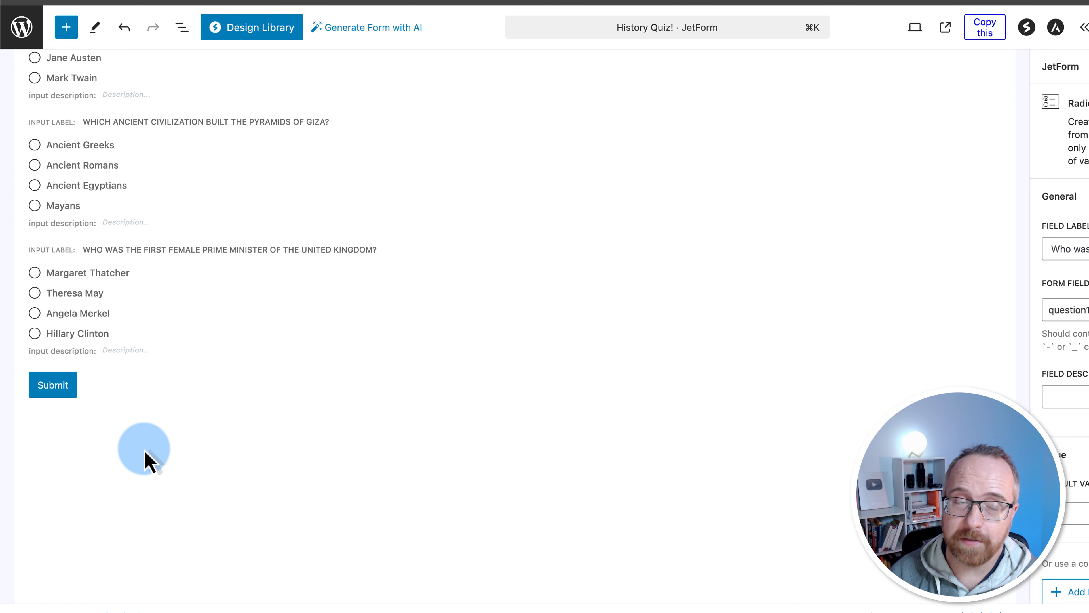
pyautogui.scroll(3, 144, 449)
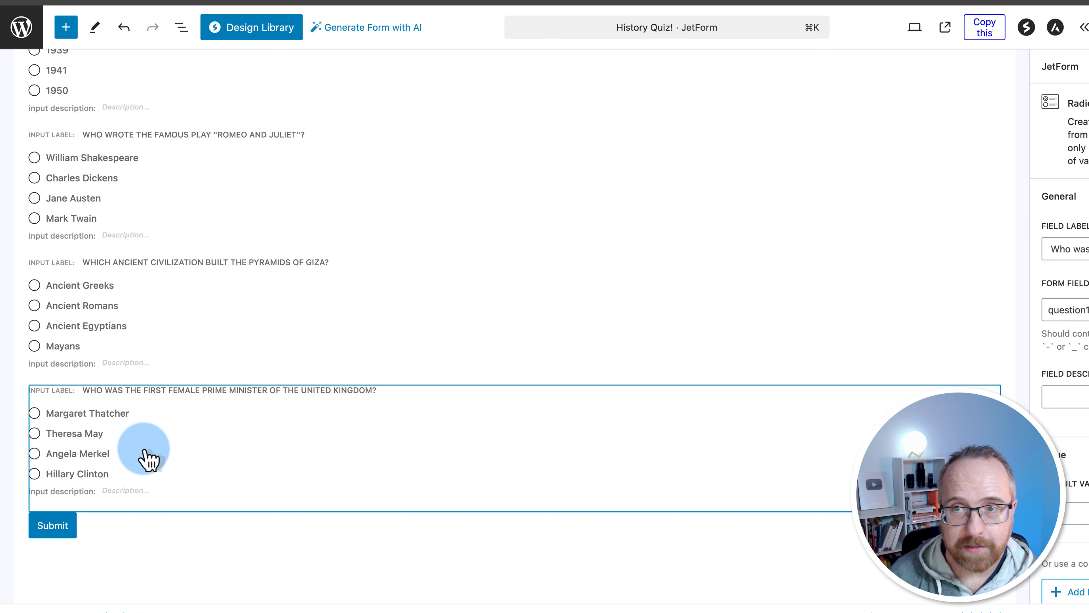
pyautogui.click(1046, 26)
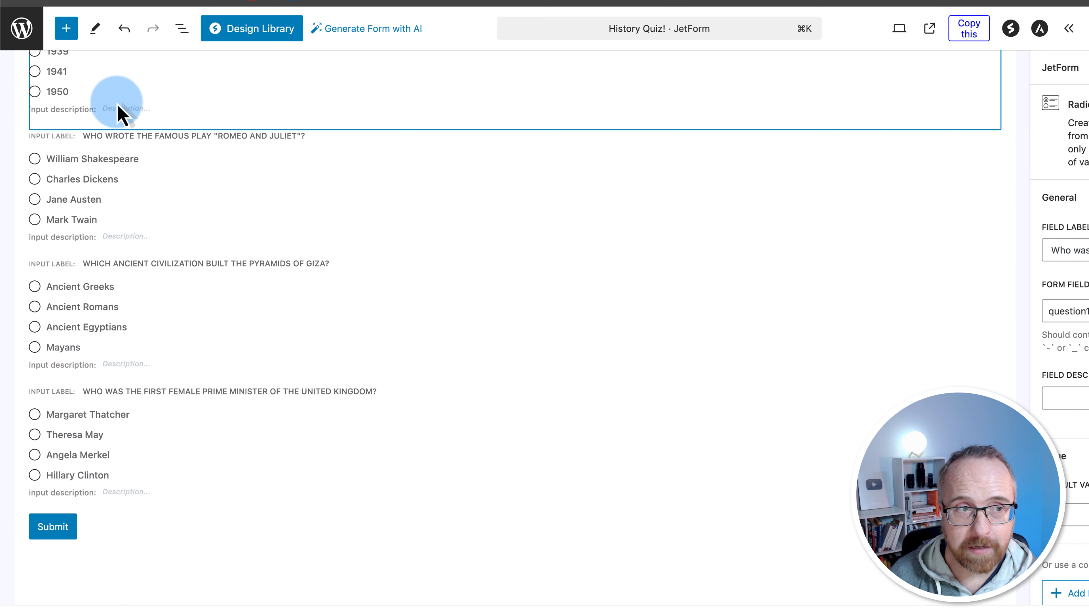
# Start a new WordPress page and place the cursor in its title
pyautogui.moveTo(41, 165)
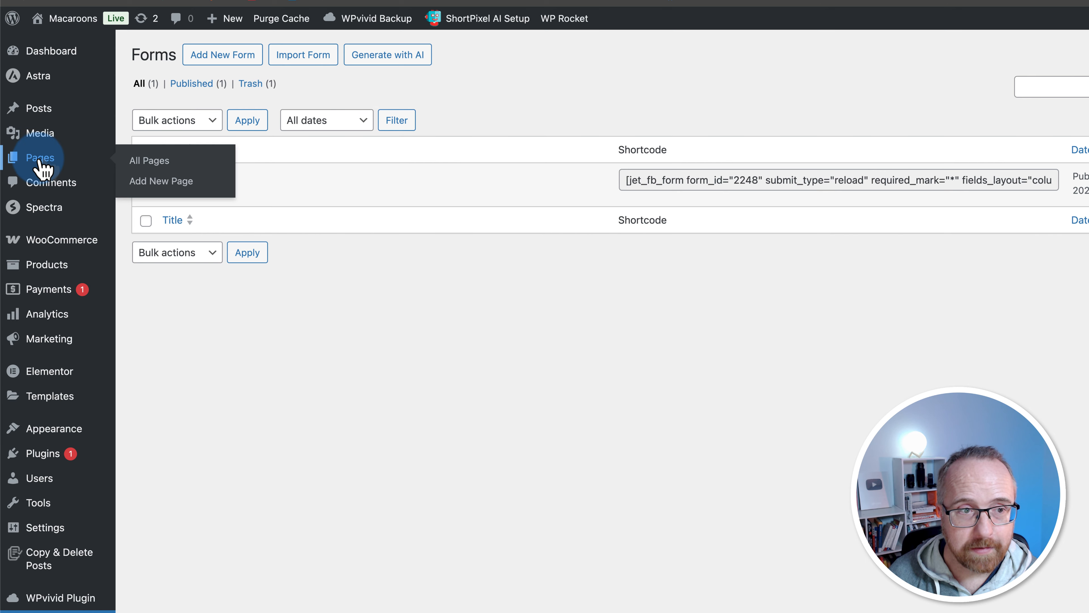
pyautogui.click(176, 183)
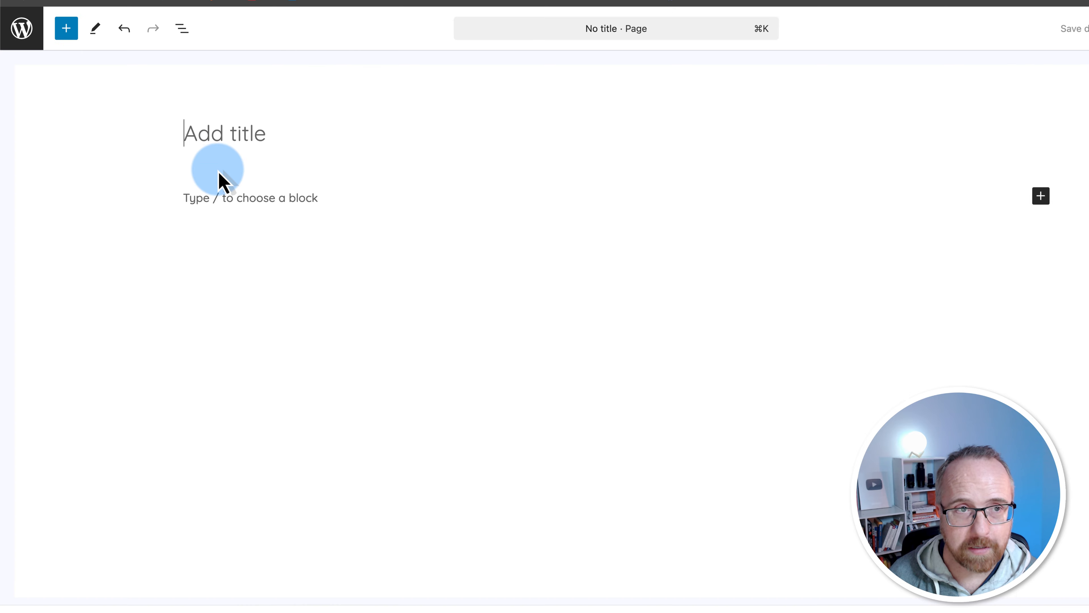
pyautogui.click(134, 139)
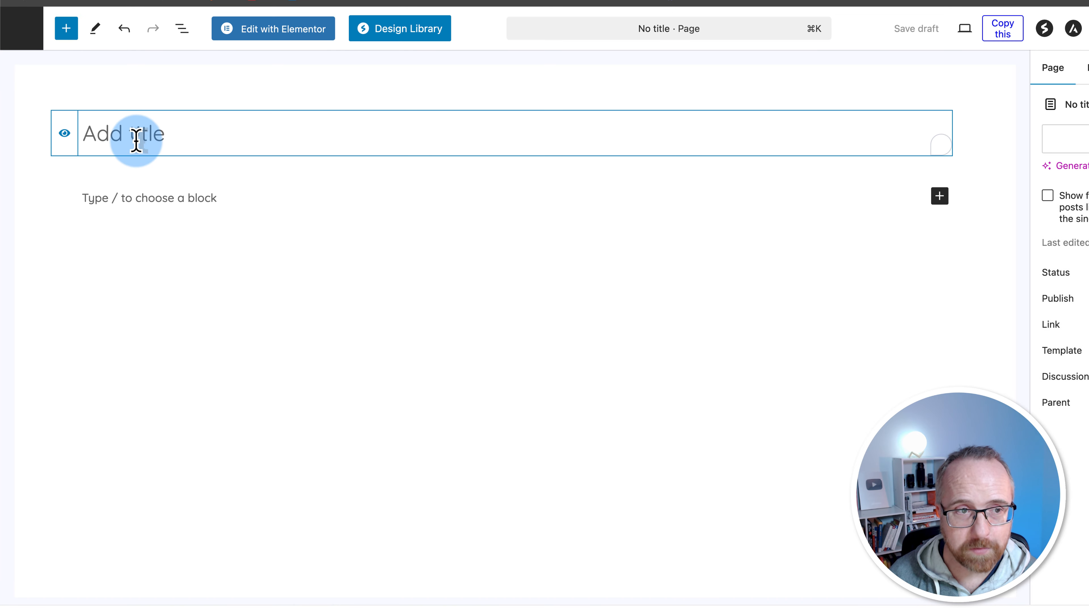
# Title the page 'History Quiz', embed the History Quiz! form via a JetForm block, and publish
pyautogui.write('History Quiz!')
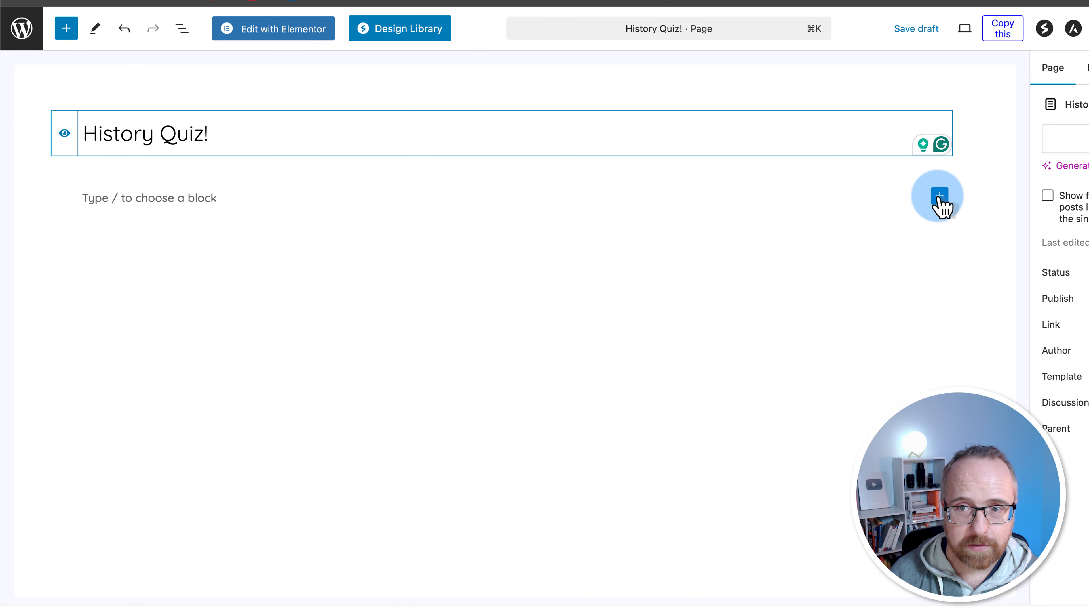
pyautogui.click(939, 196)
pyautogui.write('jet')
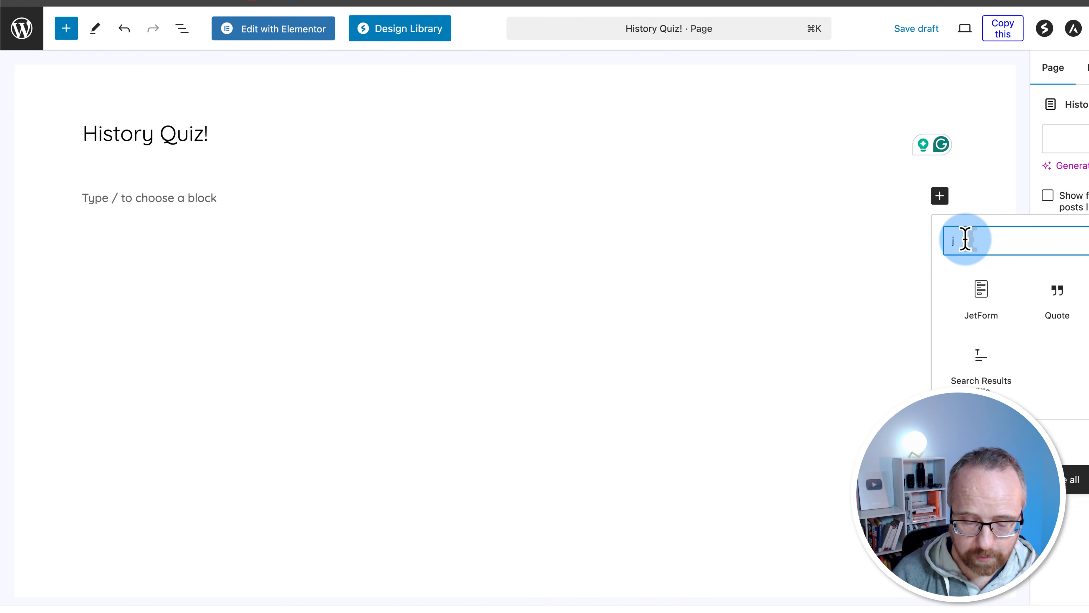
pyautogui.click(982, 293)
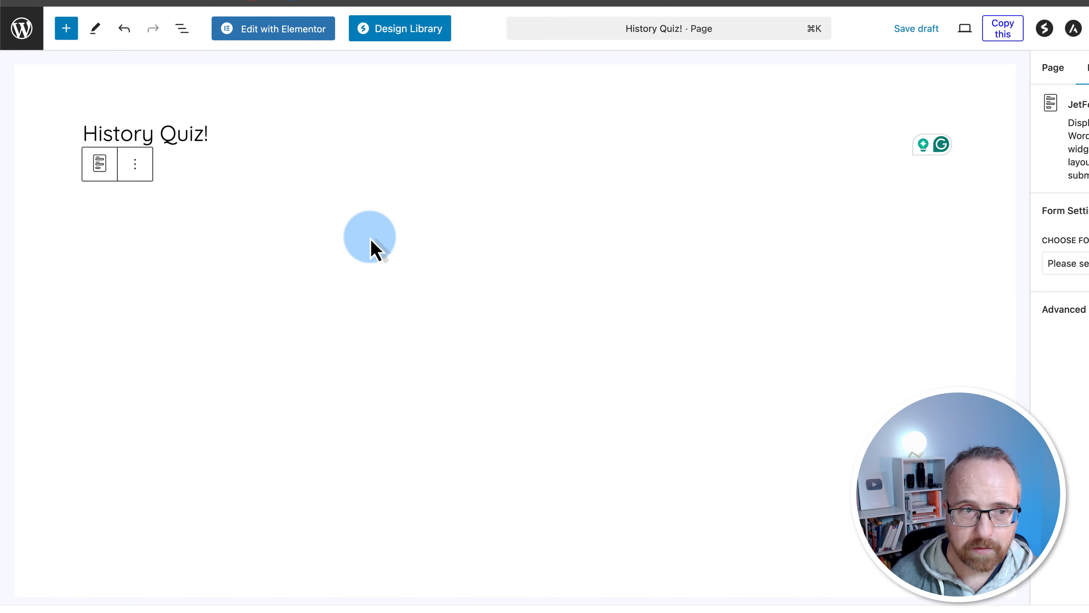
pyautogui.click(1080, 264)
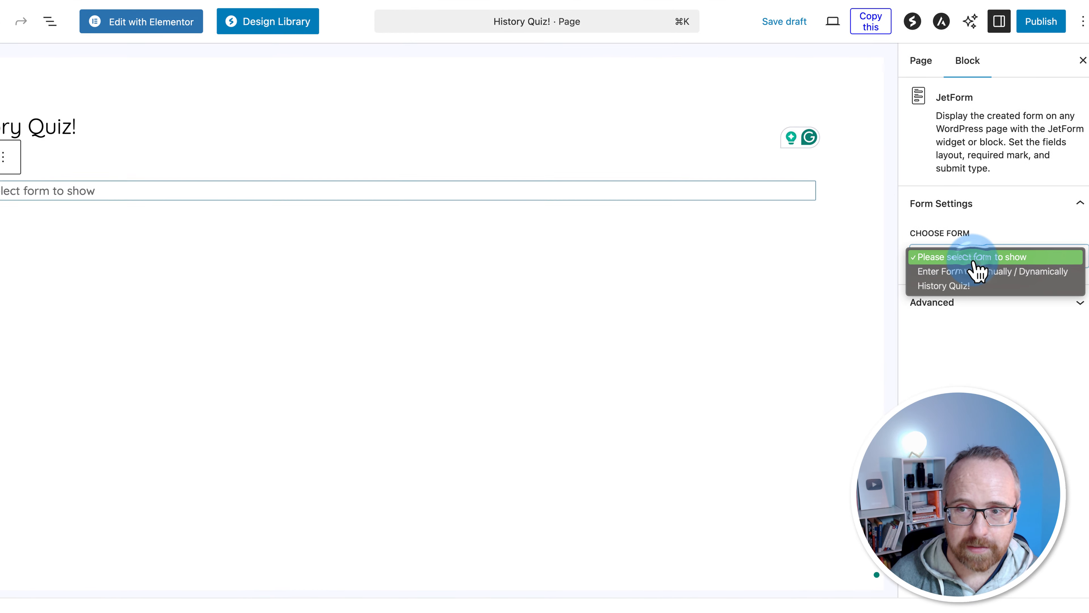
pyautogui.click(918, 285)
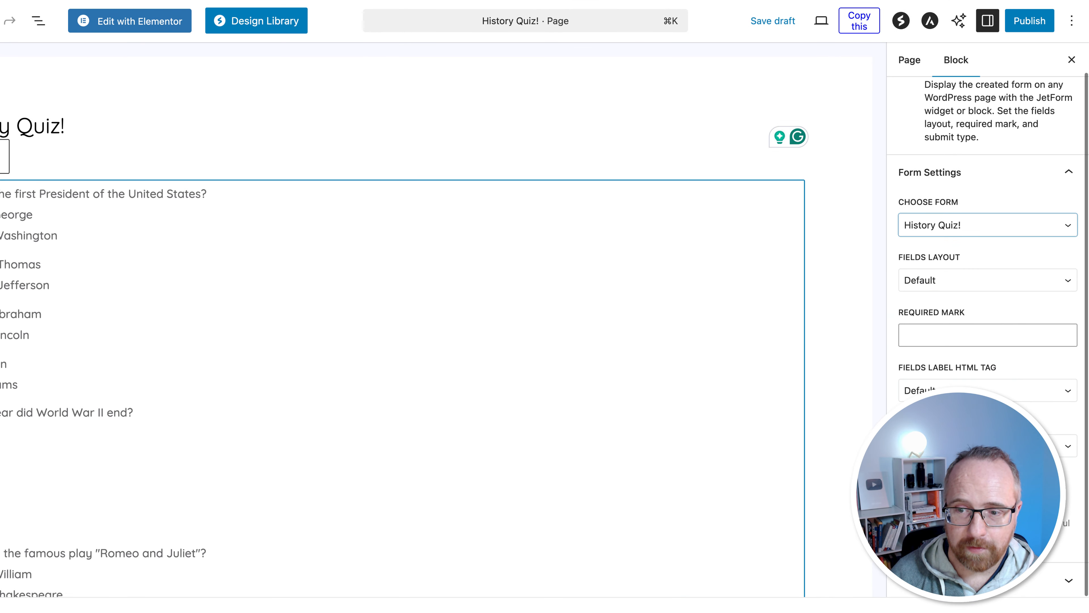
pyautogui.click(1030, 20)
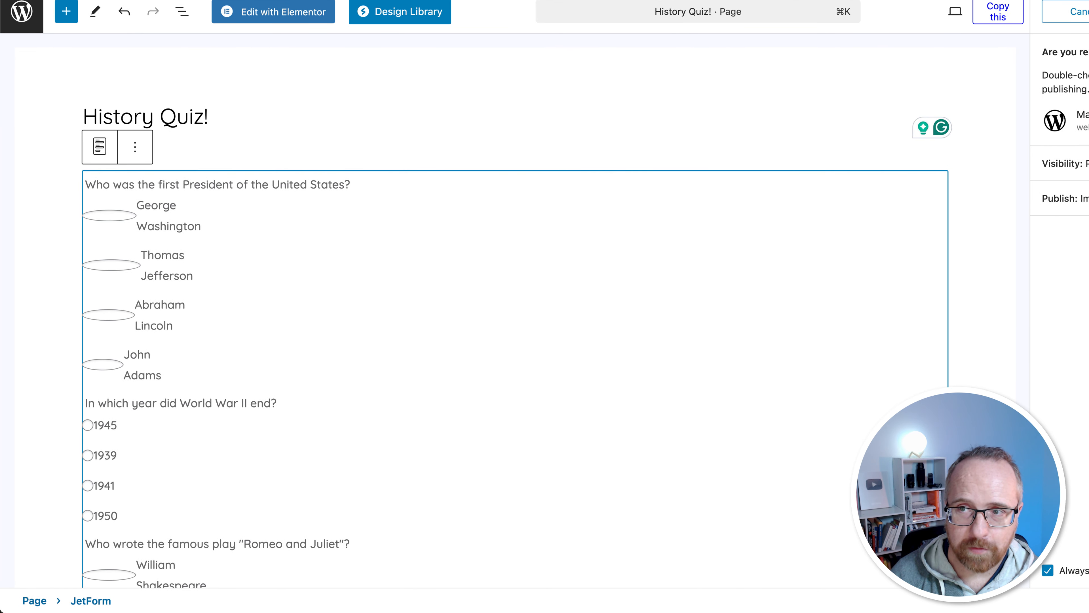
pyautogui.click(1088, 12)
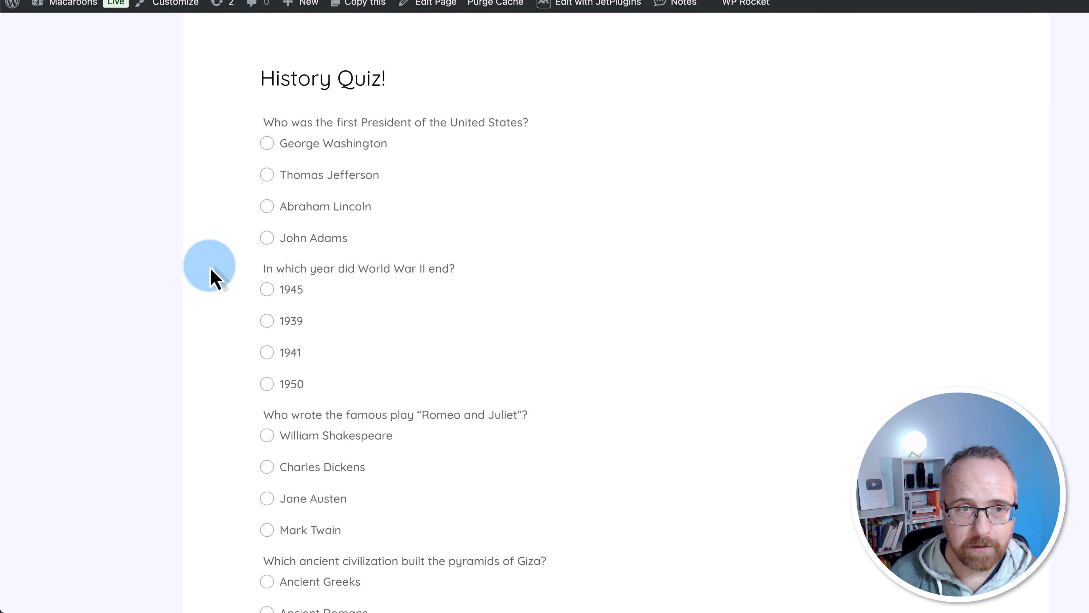
# Answer the first question with Abraham Lincoln and the World War II question with 1939
pyautogui.click(297, 209)
pyautogui.scroll(-4, 283, 208)
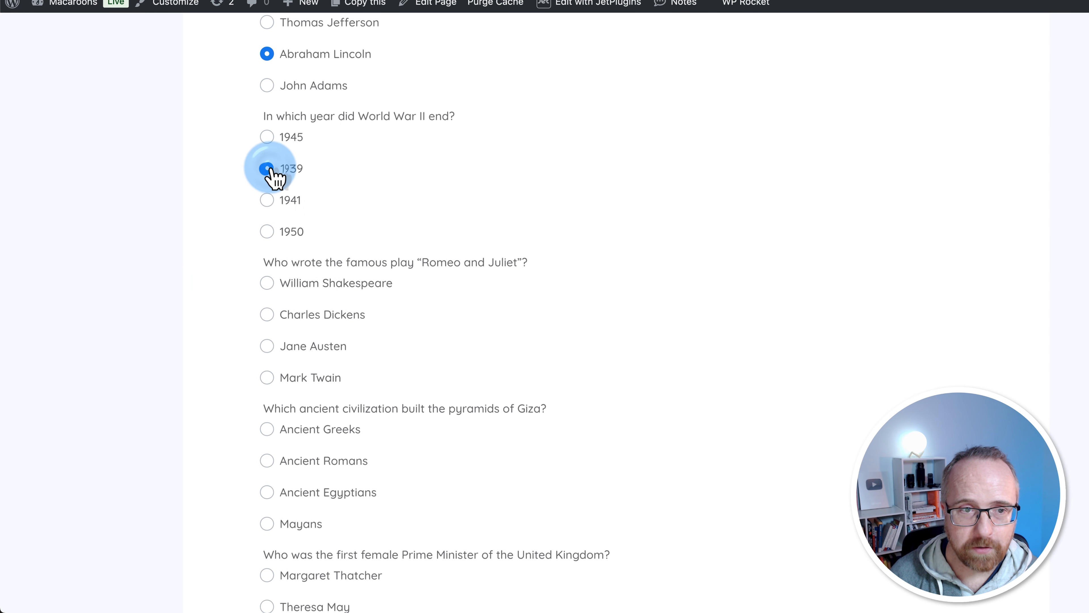
pyautogui.click(267, 200)
pyautogui.click(269, 231)
pyautogui.click(268, 169)
# Answer Romeo and Juliet with Mark Twain and pyramids with Ancient Greeks, then submit
pyautogui.scroll(-4, 241, 354)
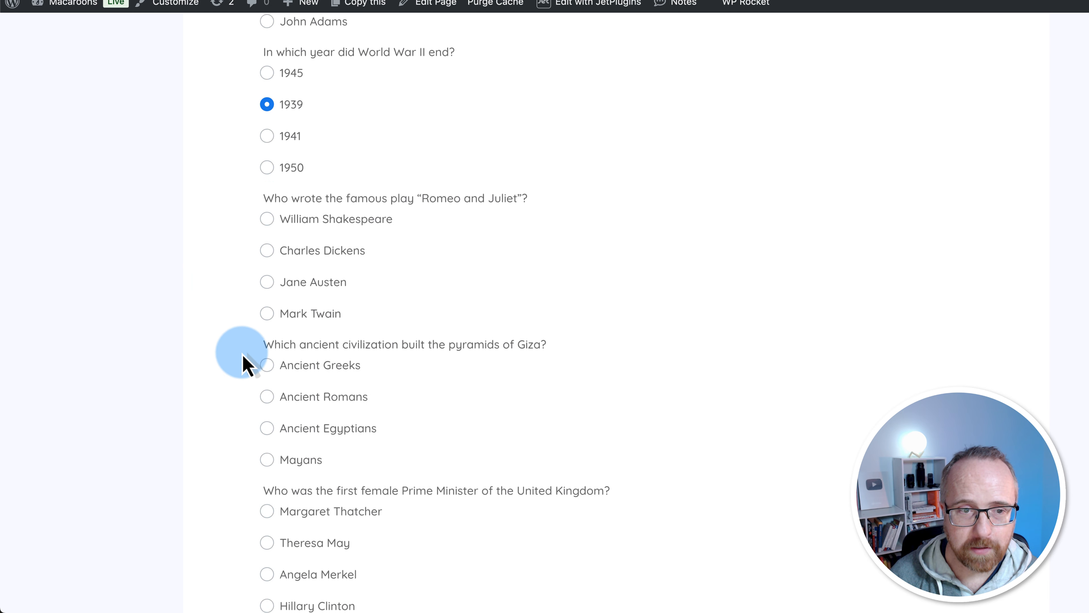
pyautogui.click(267, 211)
pyautogui.click(267, 262)
pyautogui.scroll(-1, 261, 356)
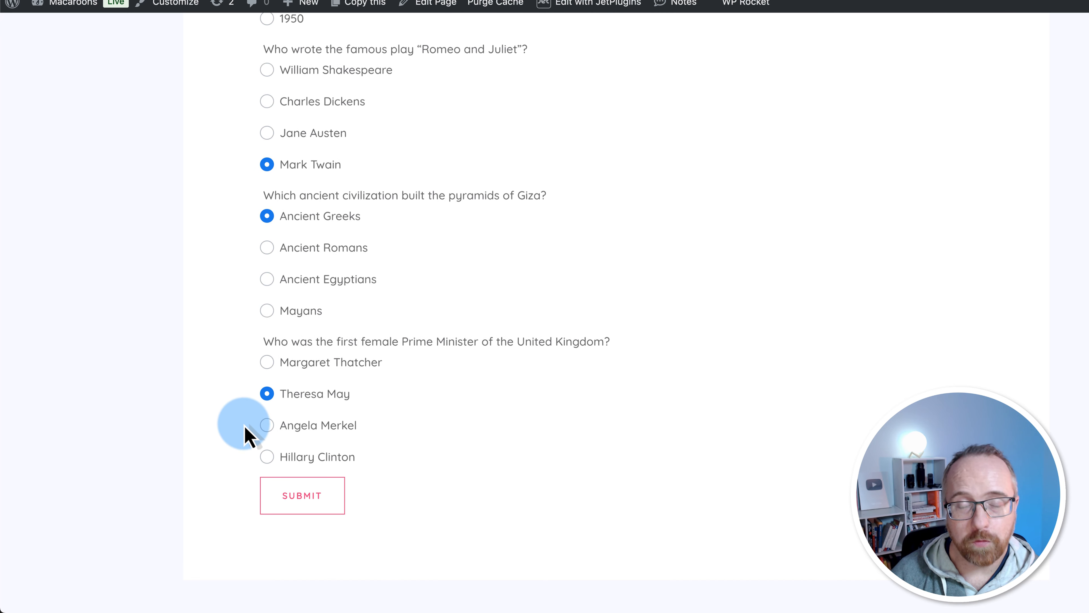
pyautogui.scroll(3, 335, 273)
pyautogui.scroll(-8, 339, 274)
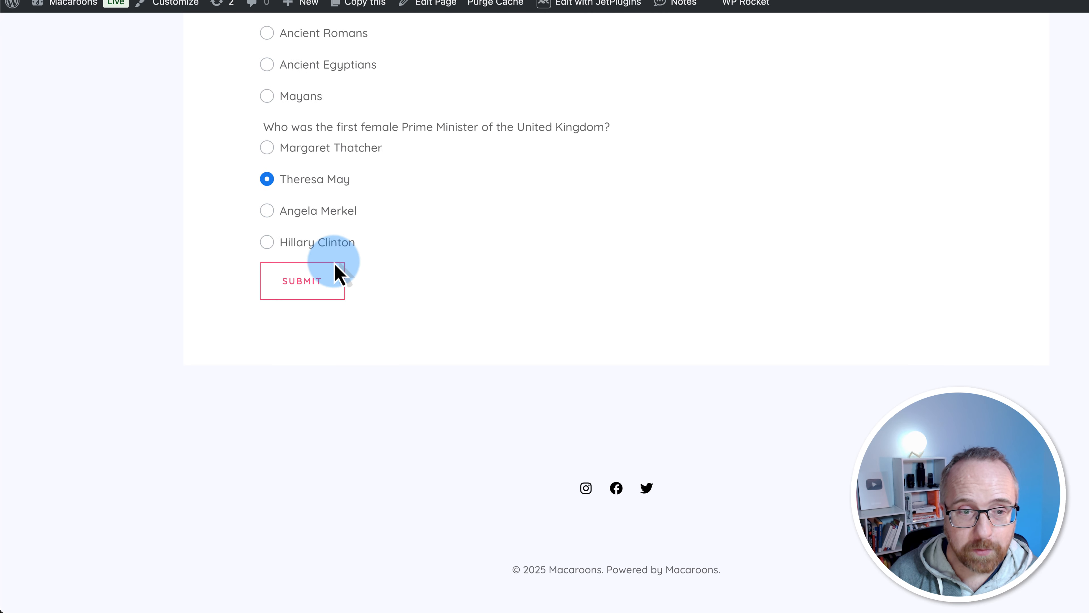
pyautogui.click(316, 296)
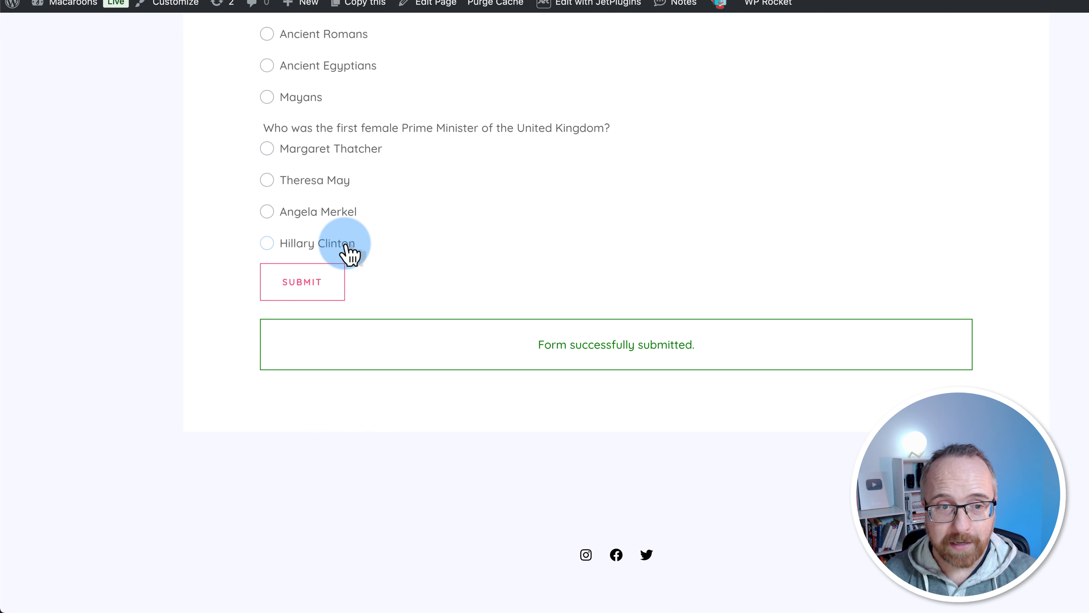
pyautogui.scroll(10, 348, 251)
pyautogui.scroll(-10, 348, 251)
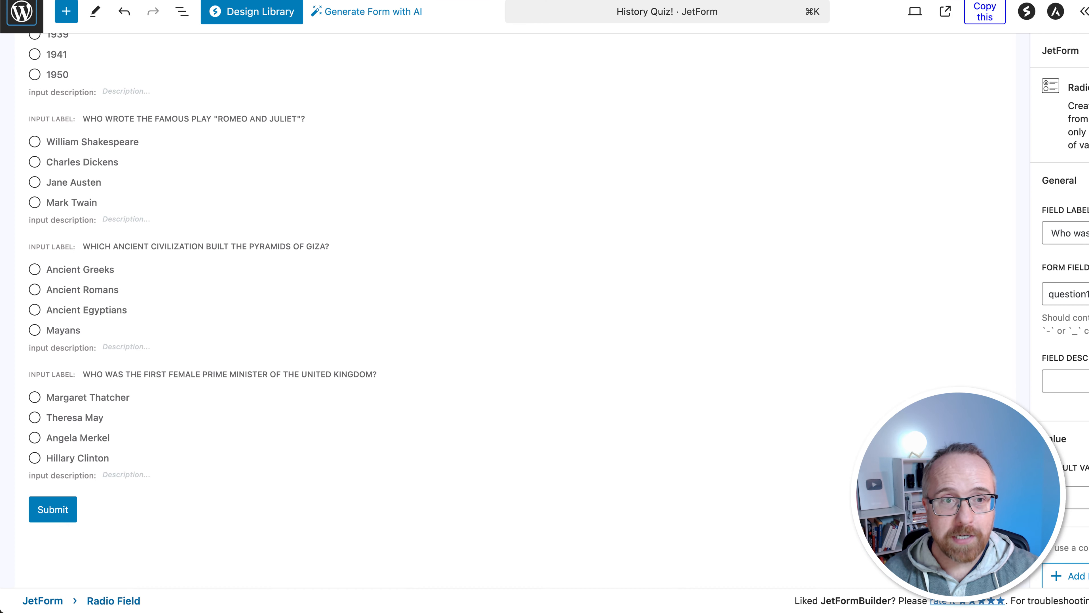
# Add an empty block below the quiz's Submit button and open the block inserter
pyautogui.click(348, 240)
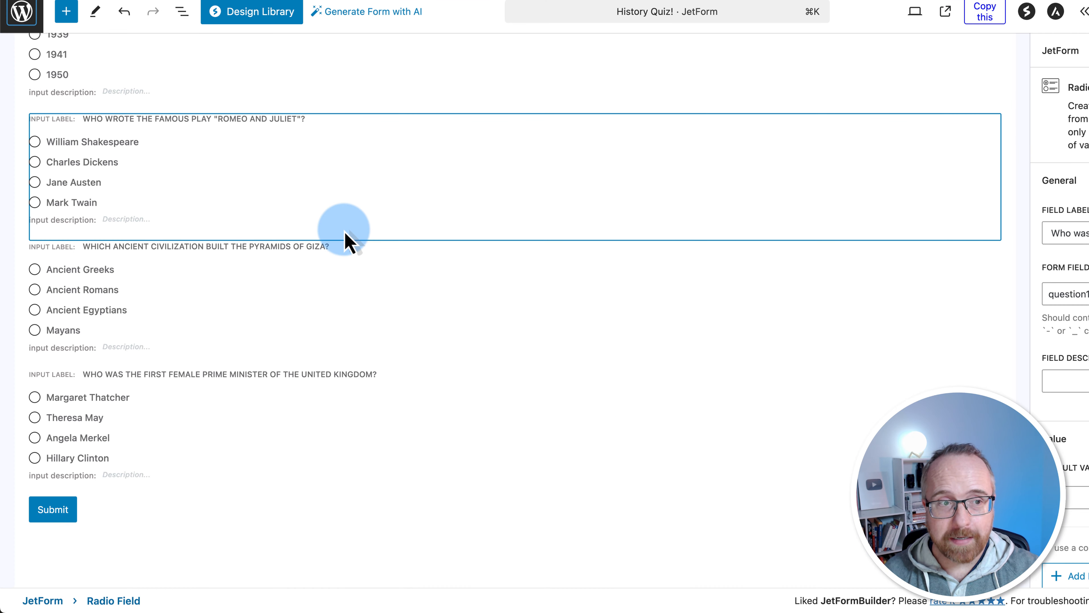
pyautogui.click(346, 243)
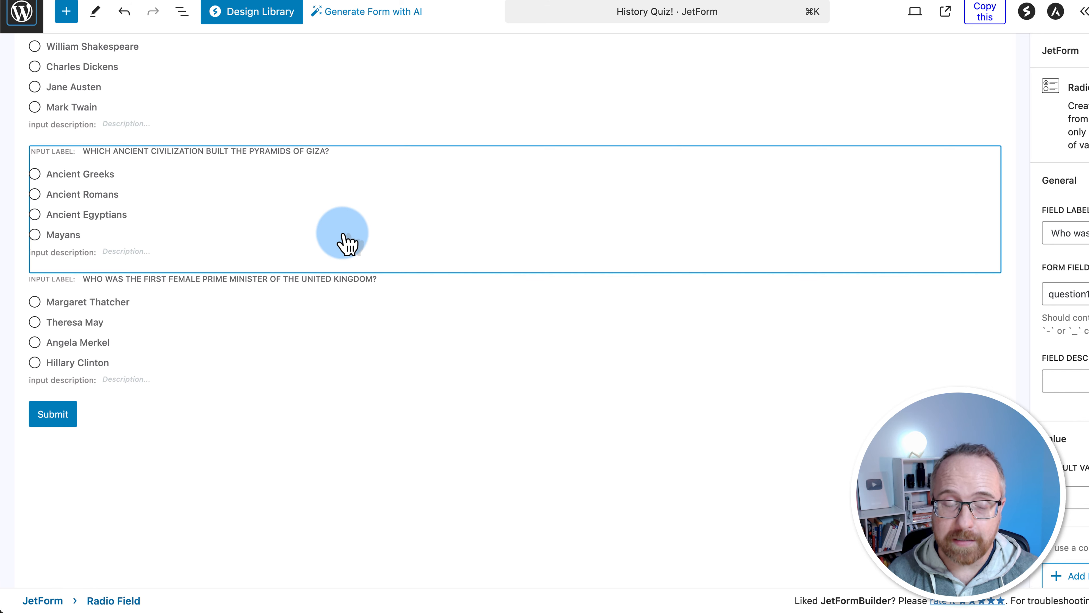
pyautogui.click(280, 326)
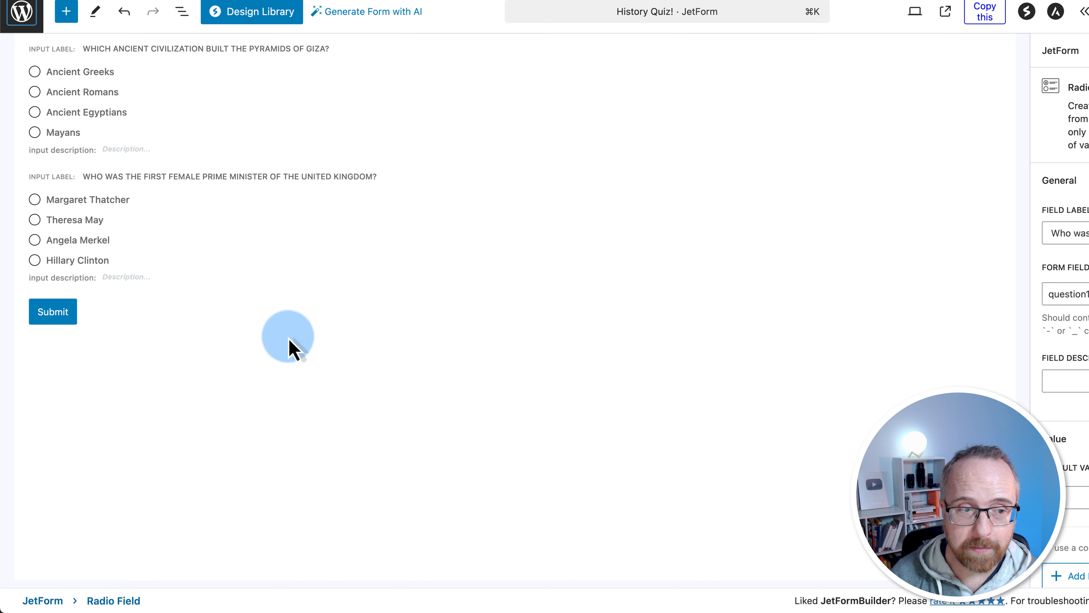
pyautogui.click(559, 339)
pyautogui.click(992, 339)
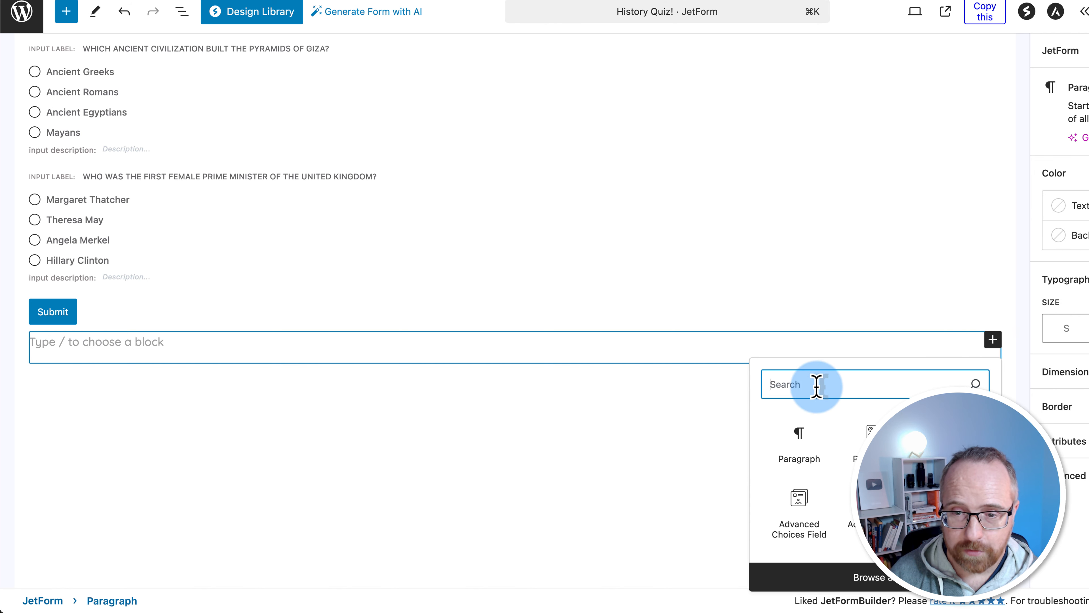
# Insert a Text Field above Submit, paste its label and name it visitor_email
pyautogui.write('tex')
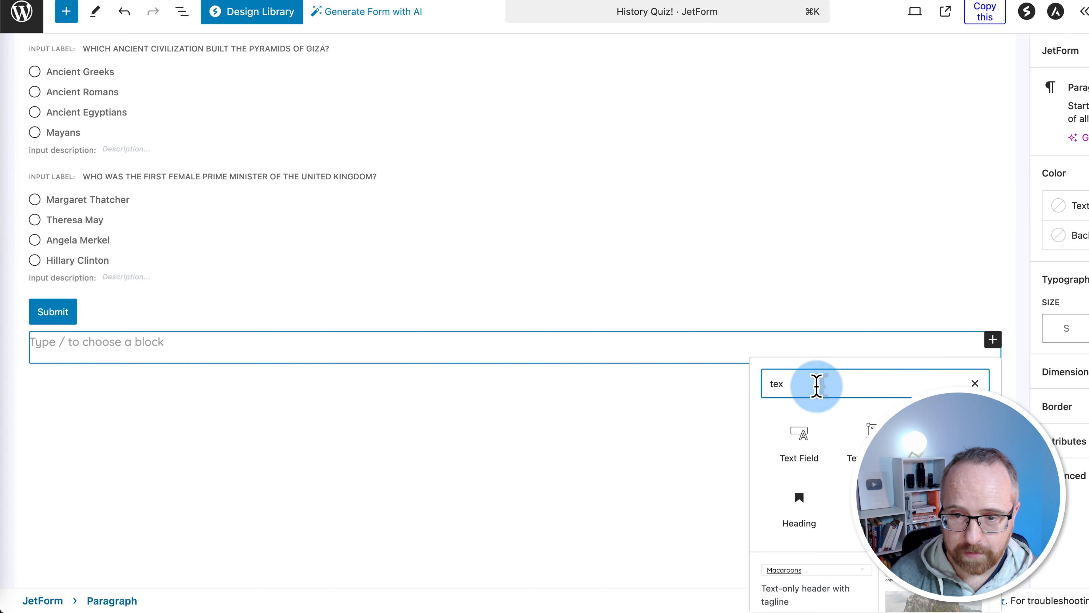
pyautogui.click(800, 438)
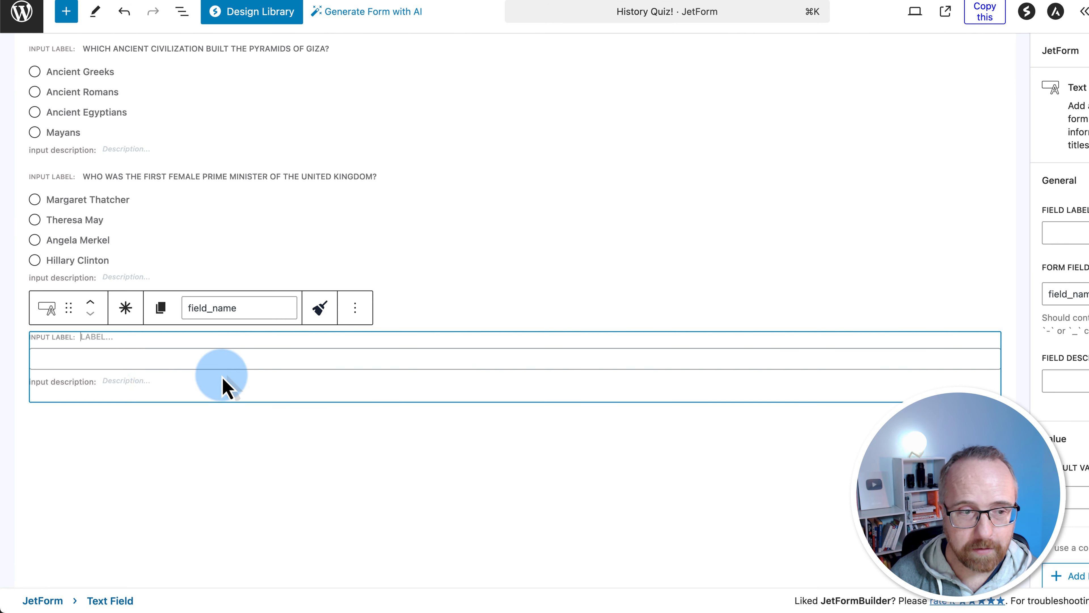
pyautogui.click(92, 304)
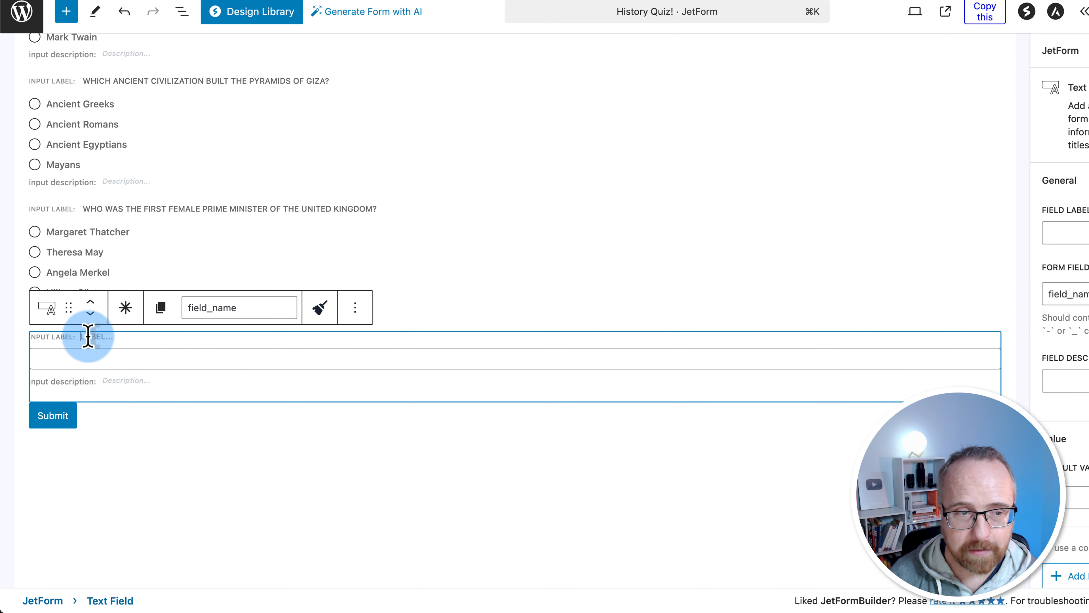
pyautogui.click(1051, 233)
pyautogui.write('To receive your quiz results please enter your email!')
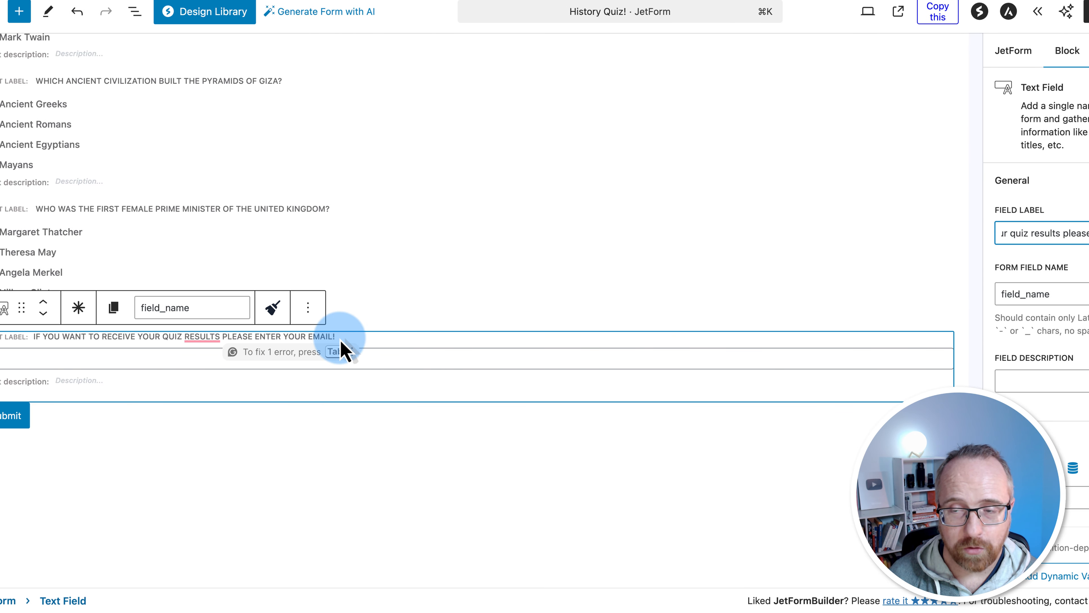
pyautogui.click(1017, 295)
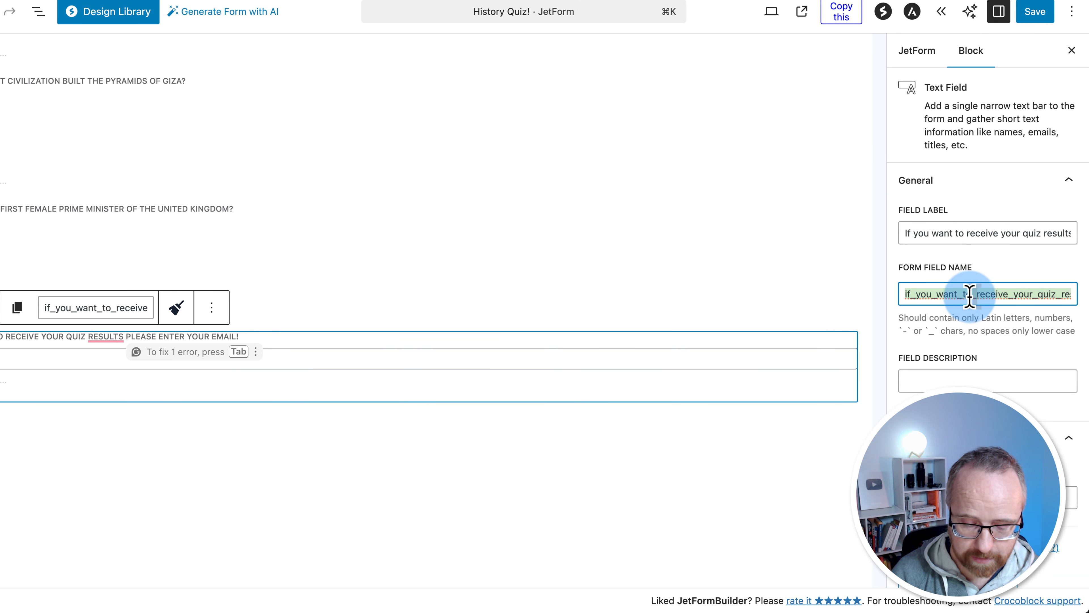
pyautogui.write('visitor_email')
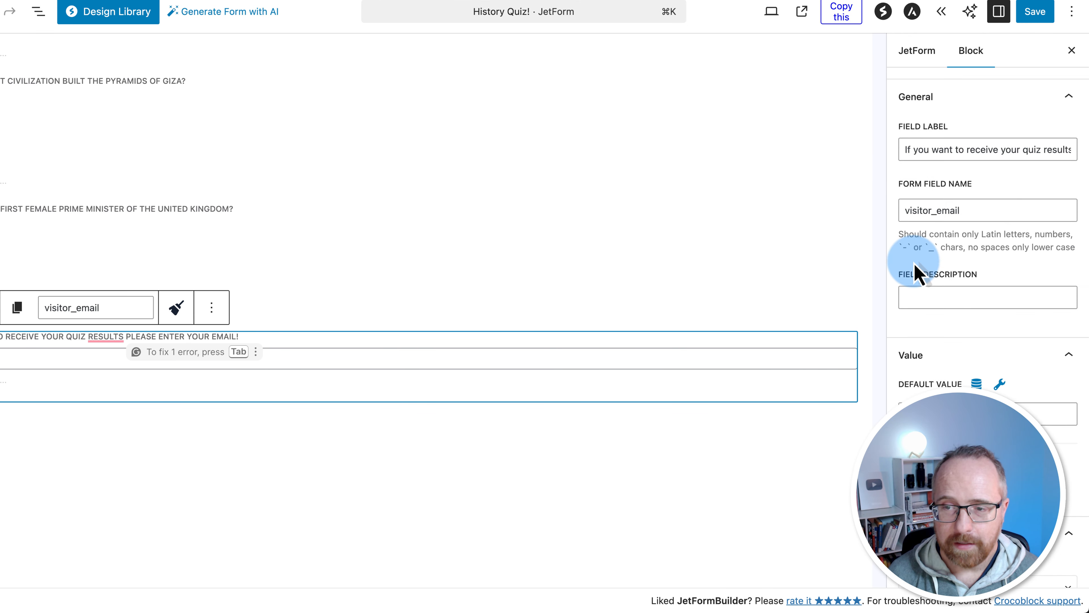
# Make the field an Email type with minimum length 5 and maximum length 100
pyautogui.scroll(-4, 943, 316)
pyautogui.scroll(-6, 943, 324)
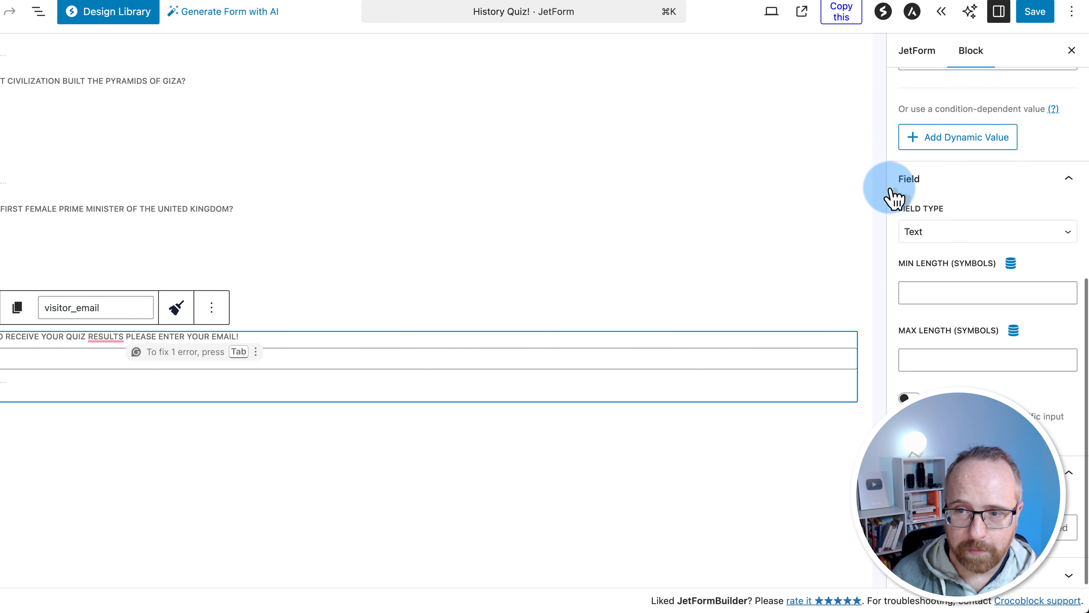
pyautogui.click(918, 231)
pyautogui.click(927, 248)
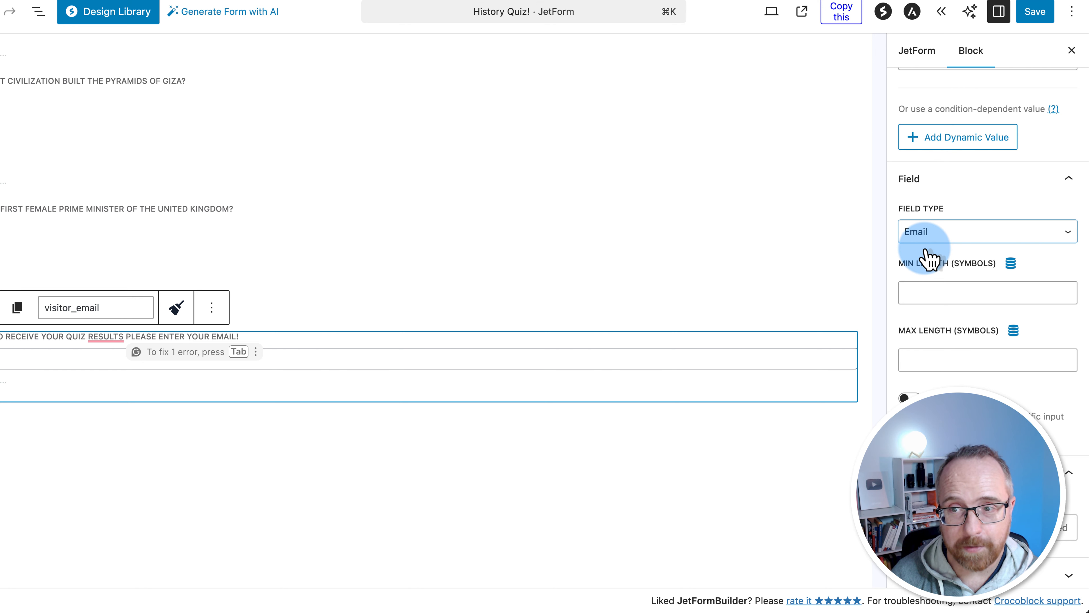
pyautogui.click(930, 291)
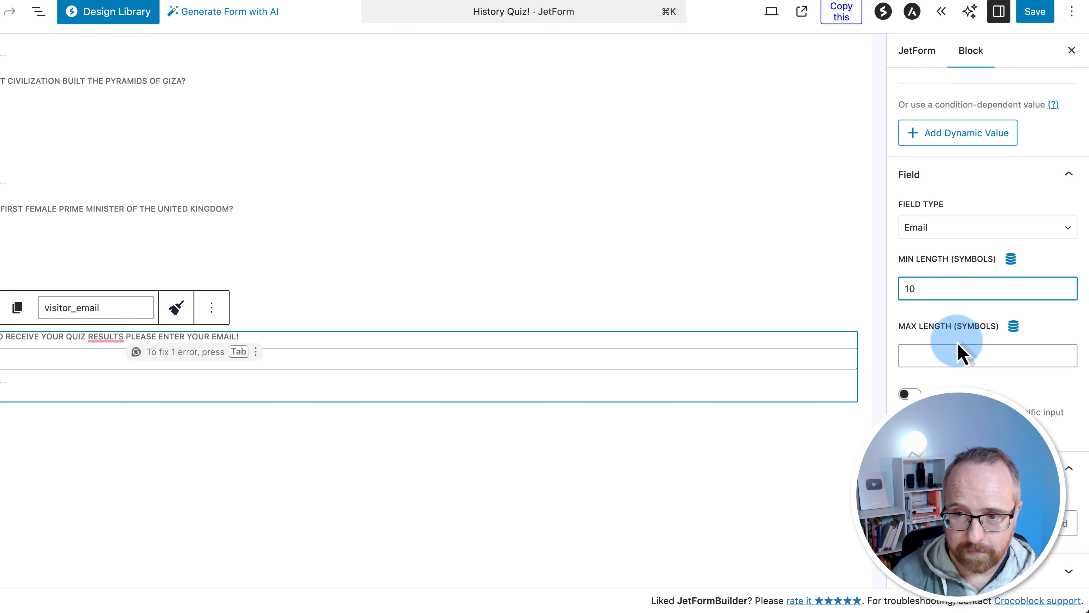
pyautogui.write('1')
pyautogui.click(933, 358)
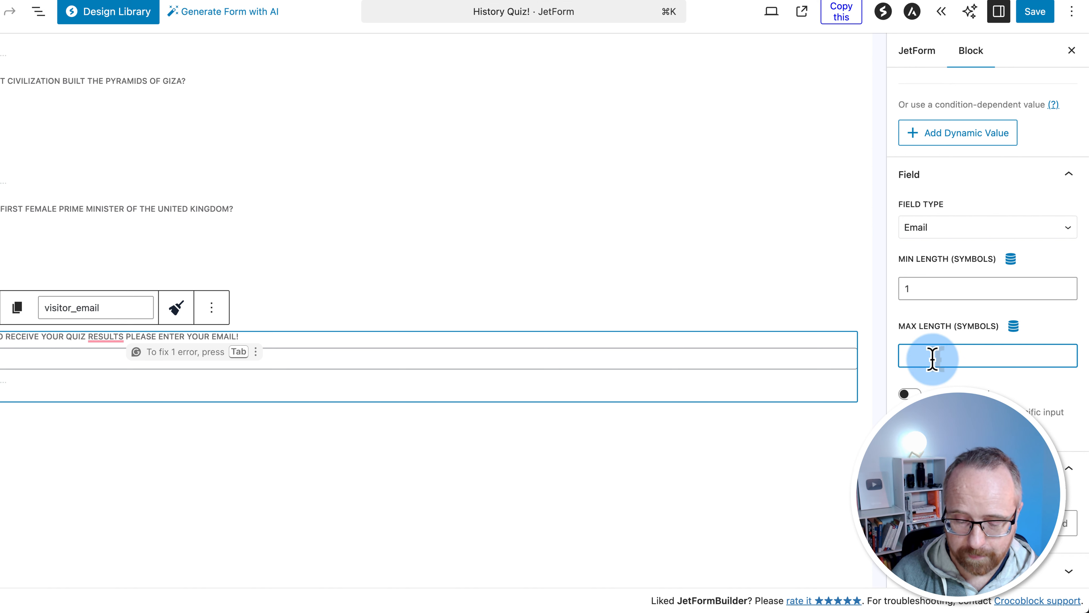
pyautogui.write('100')
pyautogui.hotkey('shift', 'Tab')
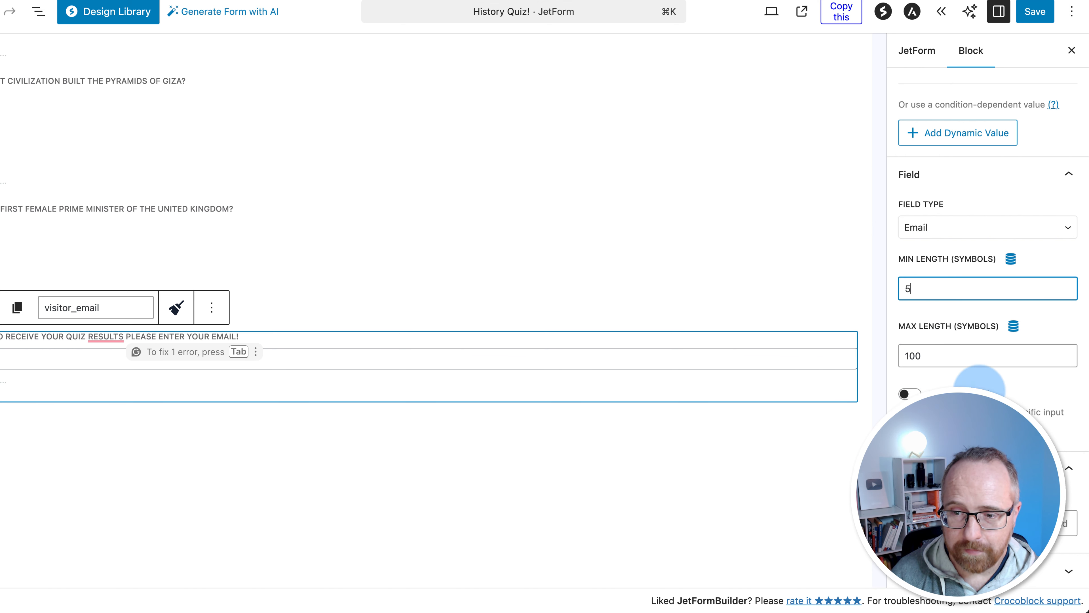
pyautogui.scroll(6, 939, 369)
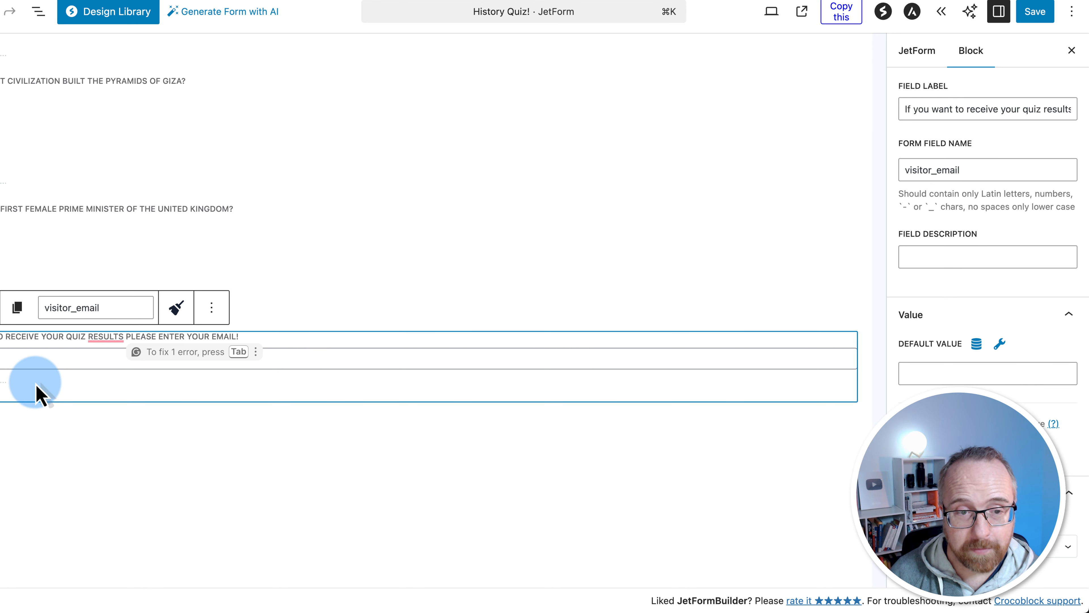
pyautogui.scroll(6, 647, 414)
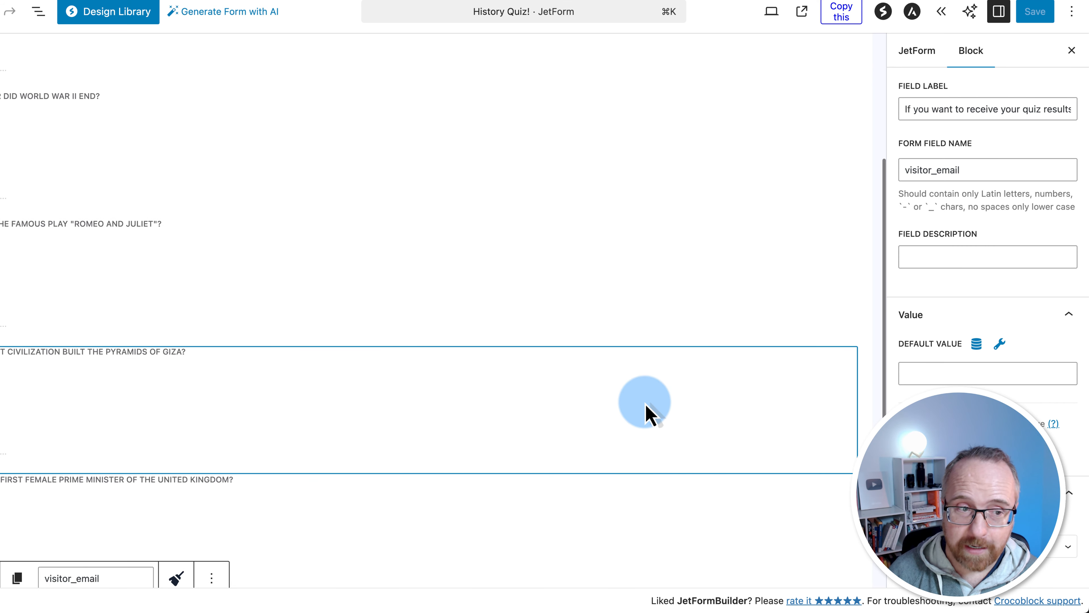
pyautogui.scroll(-5, 647, 414)
pyautogui.scroll(-3, 646, 413)
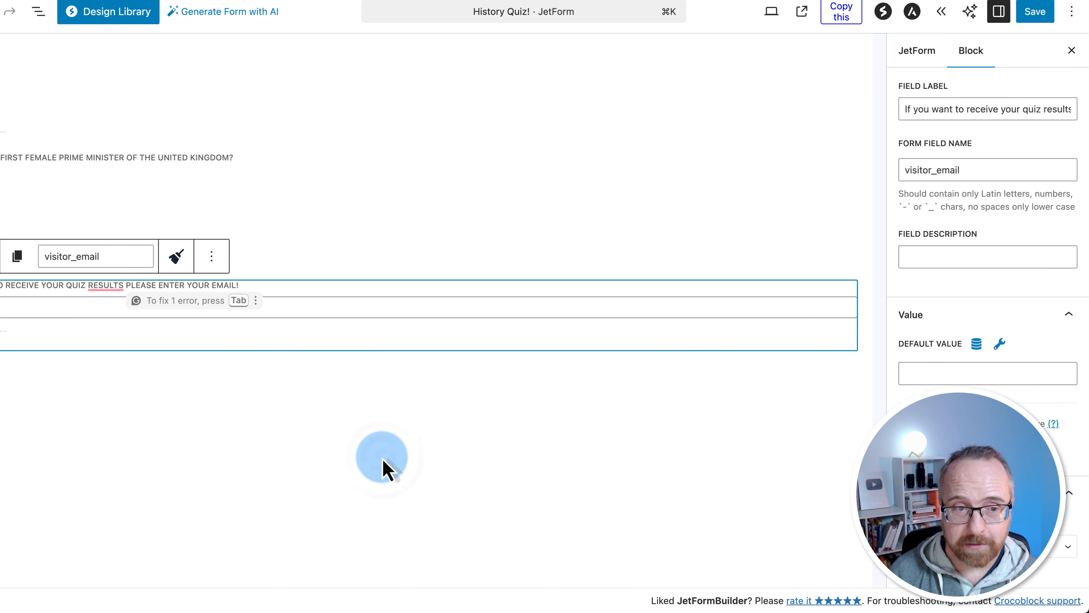
pyautogui.click(385, 468)
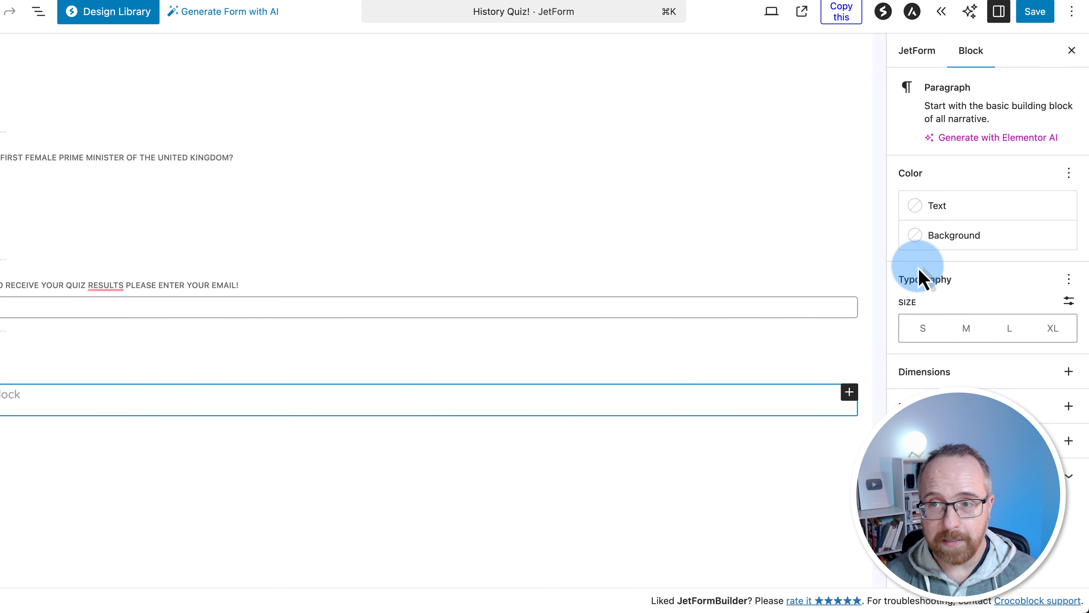
# Open the form's Post Submit Actions settings and add a new action
pyautogui.scroll(-3, 569, 273)
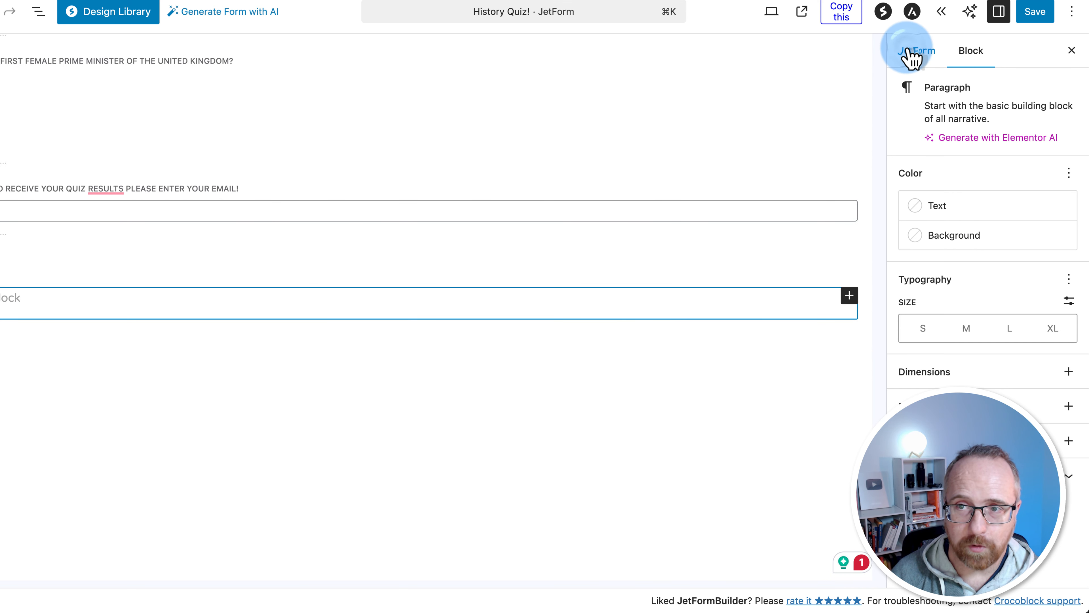
pyautogui.click(926, 52)
pyautogui.scroll(-3, 954, 228)
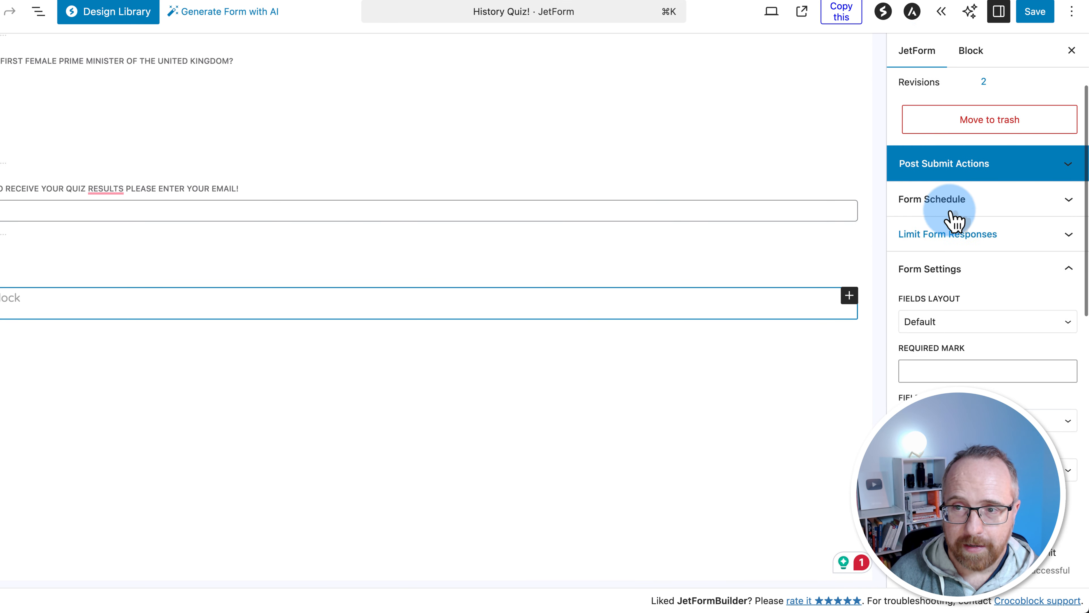
pyautogui.click(1071, 166)
pyautogui.click(954, 212)
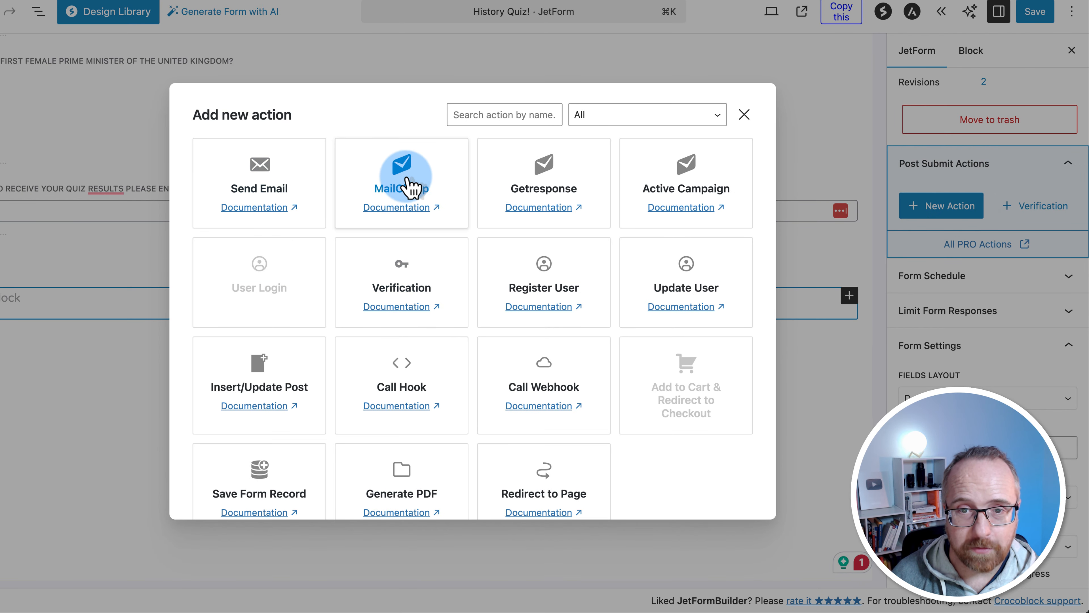
# Make it Save Form Record storing IP/headers and keeping spam-failed records, then save the form
pyautogui.scroll(-2, 364, 243)
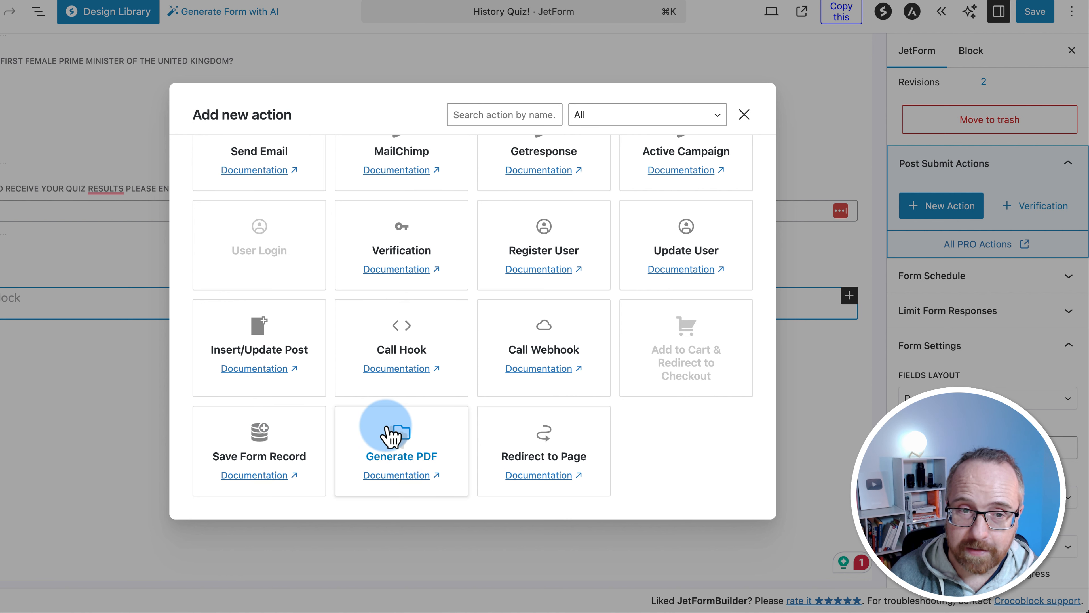
pyautogui.scroll(1, 390, 436)
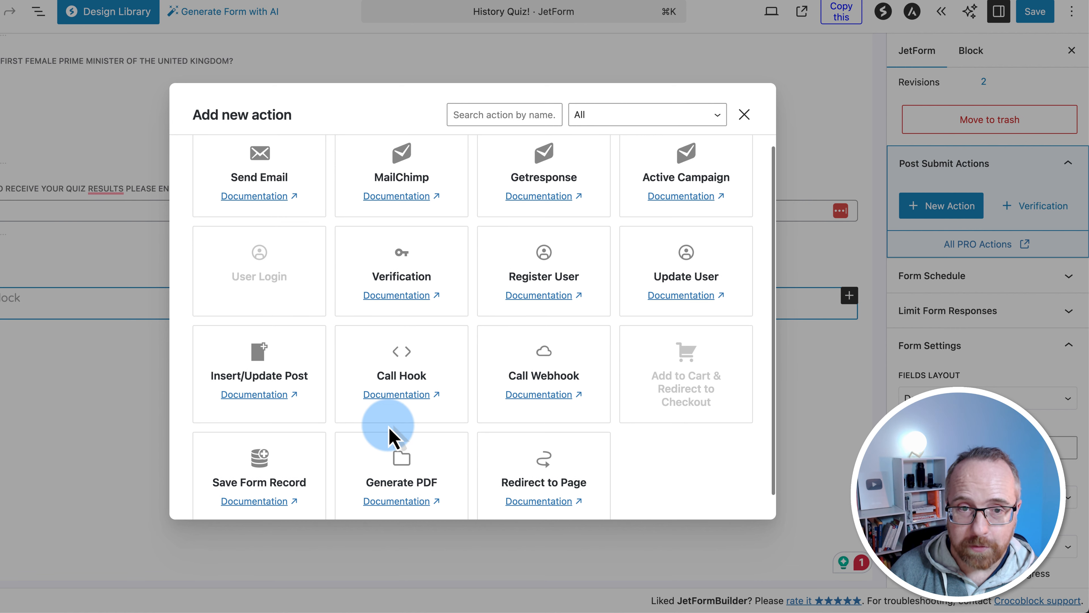
pyautogui.scroll(-1, 409, 394)
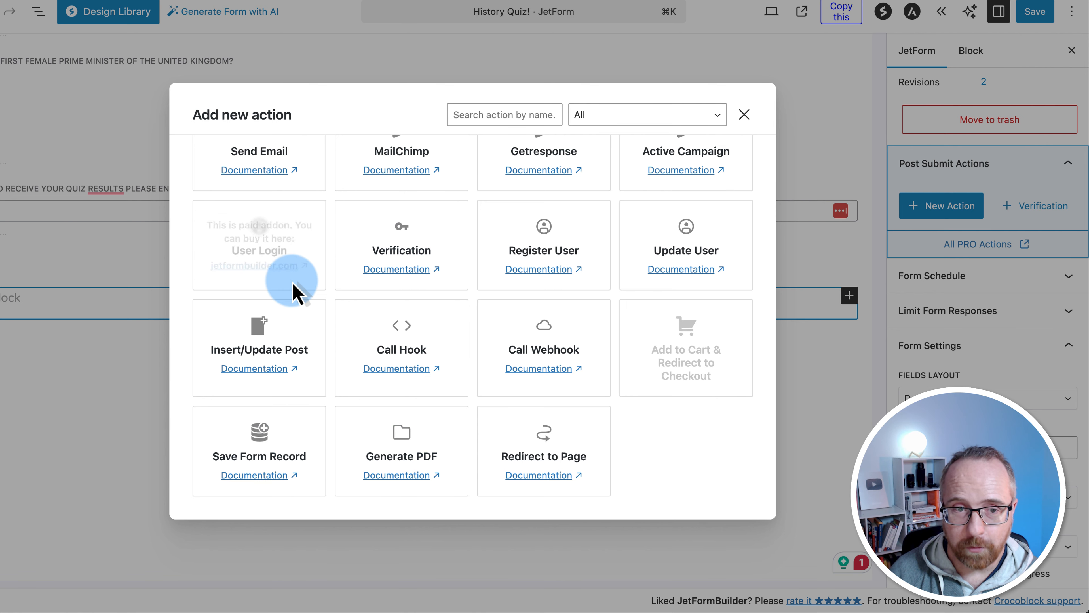
pyautogui.click(302, 445)
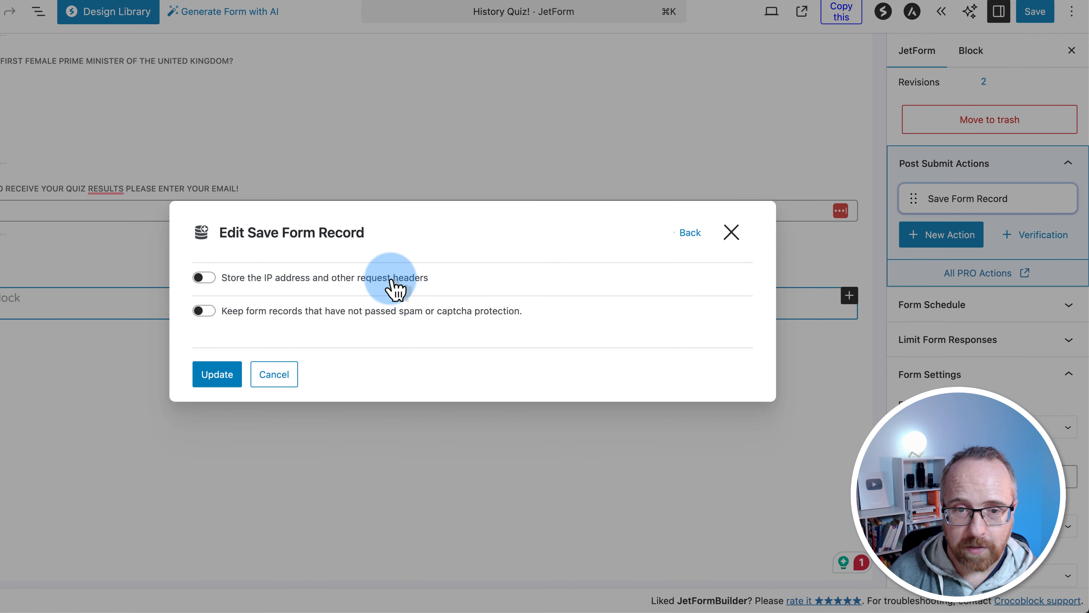
pyautogui.click(206, 279)
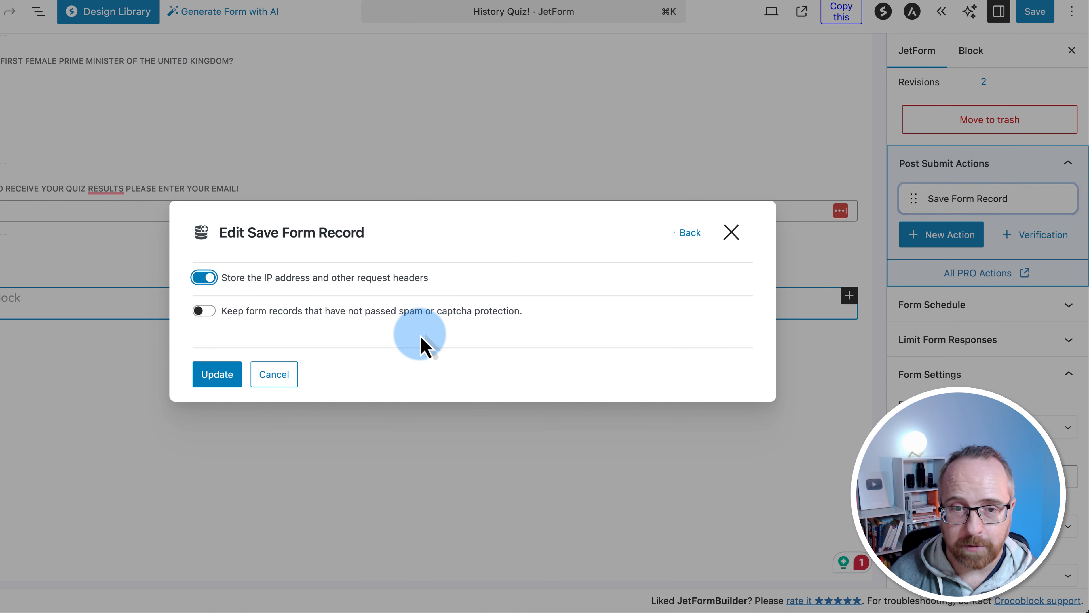
pyautogui.click(205, 310)
pyautogui.click(215, 378)
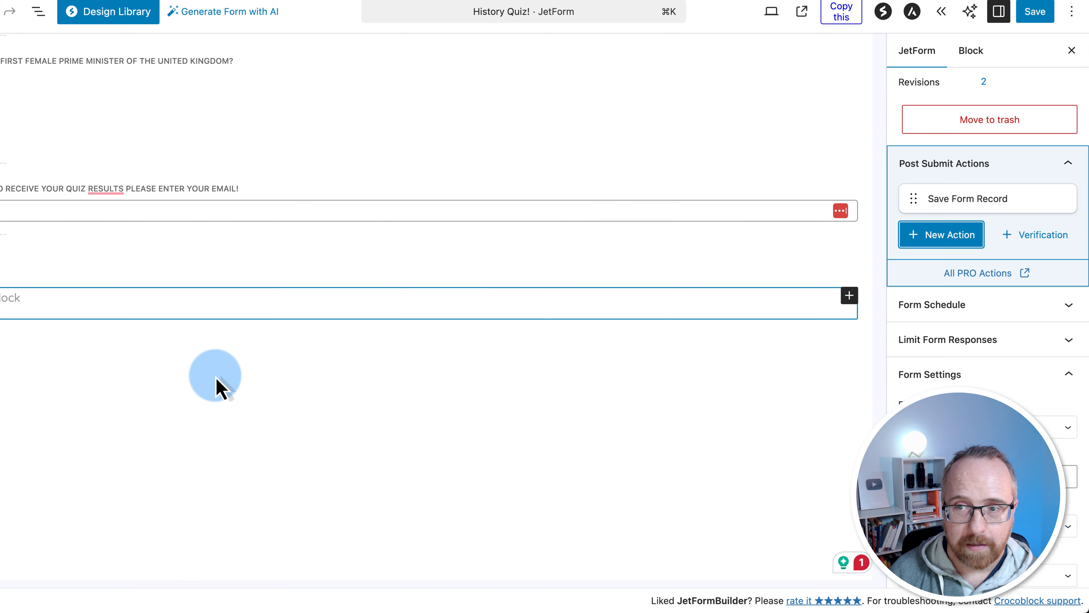
pyautogui.click(1035, 12)
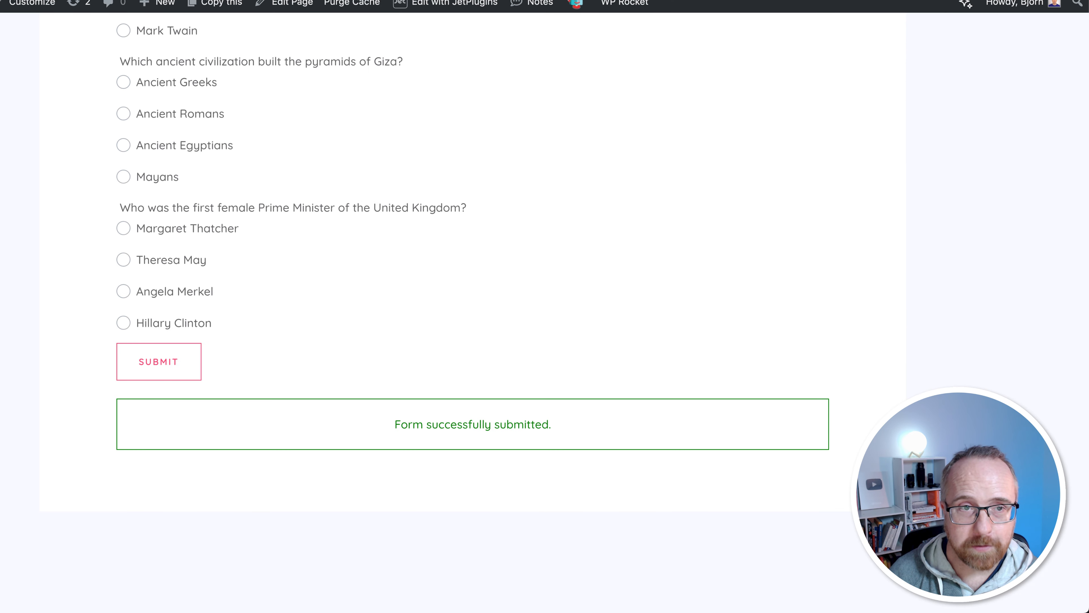
# Answer the quiz questions: 1945, Charles Dickens, Mayans and Margaret Thatcher
pyautogui.click(123, 135)
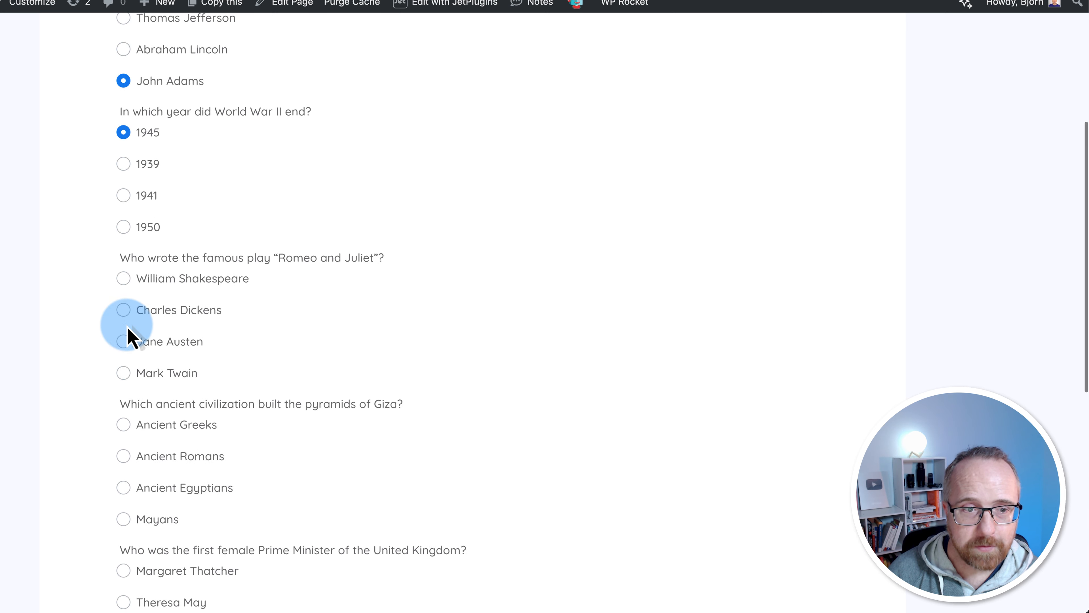
pyautogui.click(123, 309)
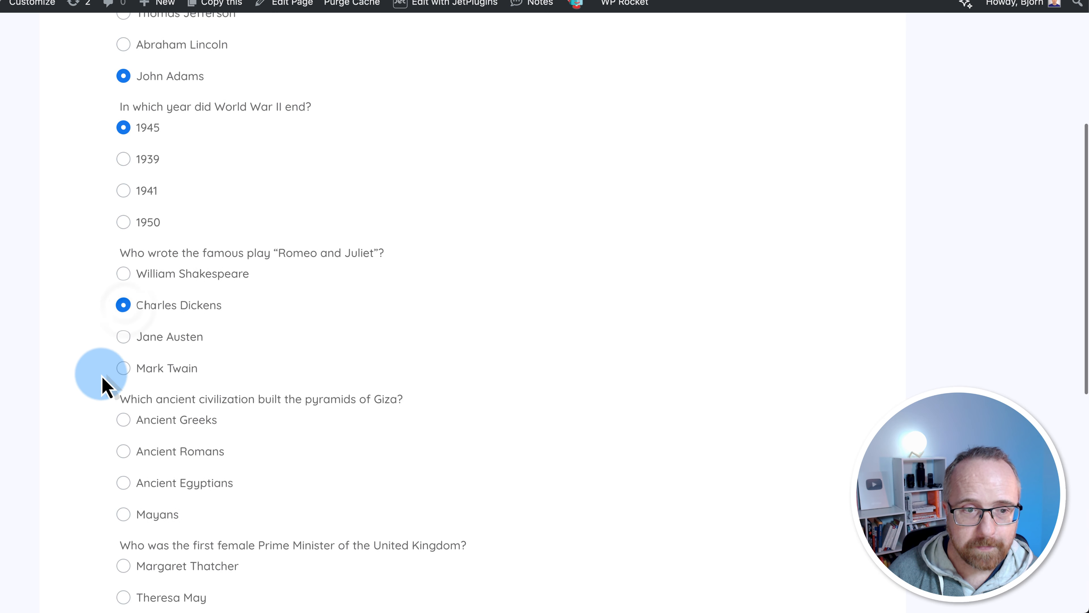
pyautogui.scroll(-5, 129, 326)
pyautogui.click(123, 274)
pyautogui.click(123, 326)
pyautogui.scroll(-2, 129, 451)
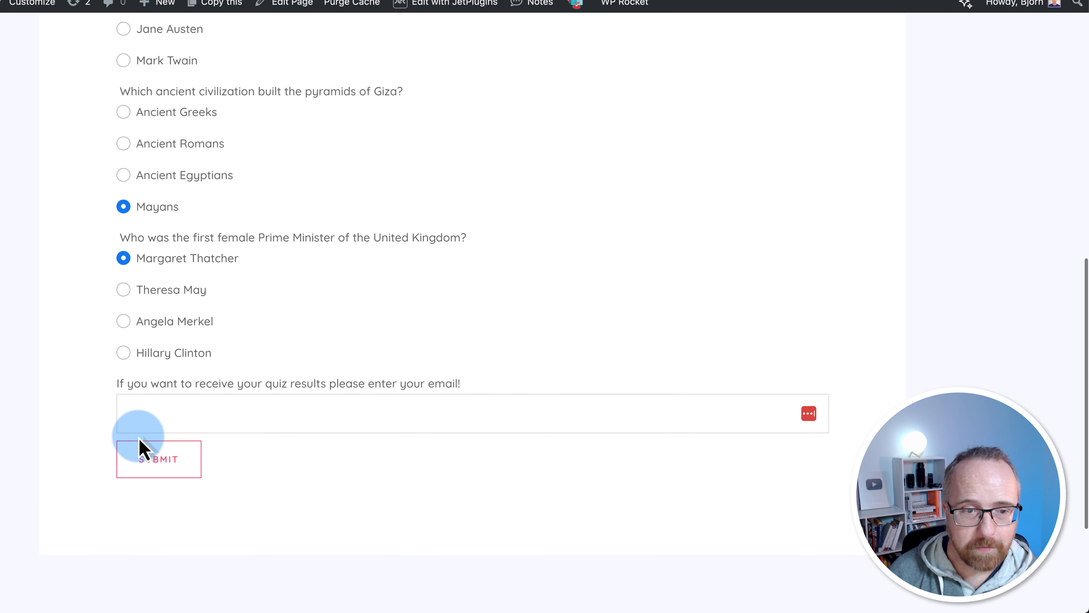
# Fill the email field from the autofill suggestion, submit the quiz, and check the success message
pyautogui.click(142, 426)
pyautogui.click(216, 447)
pyautogui.click(185, 466)
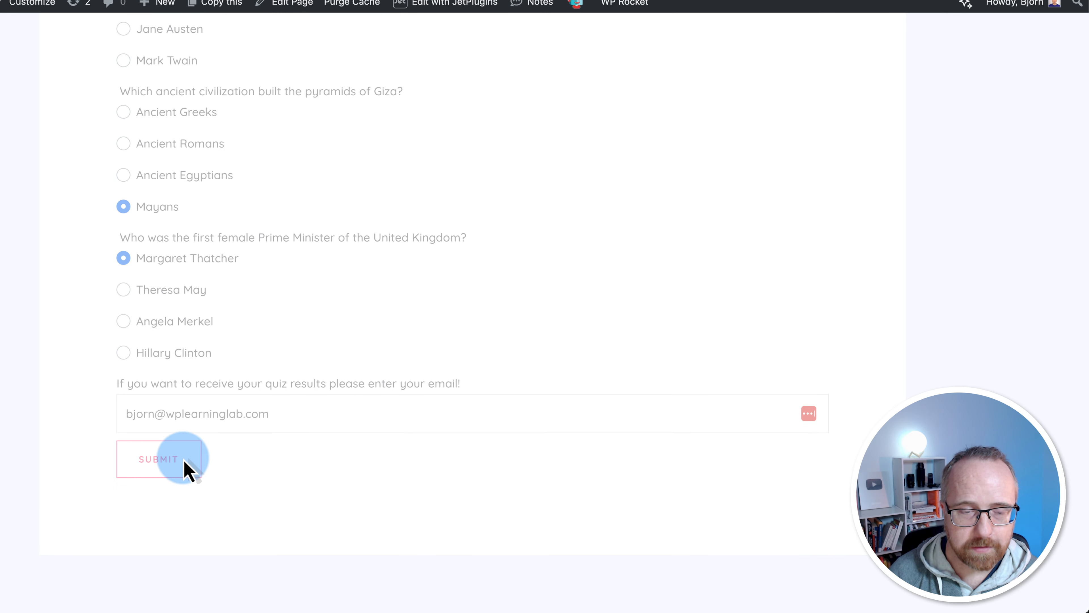
pyautogui.scroll(-1, 79, 454)
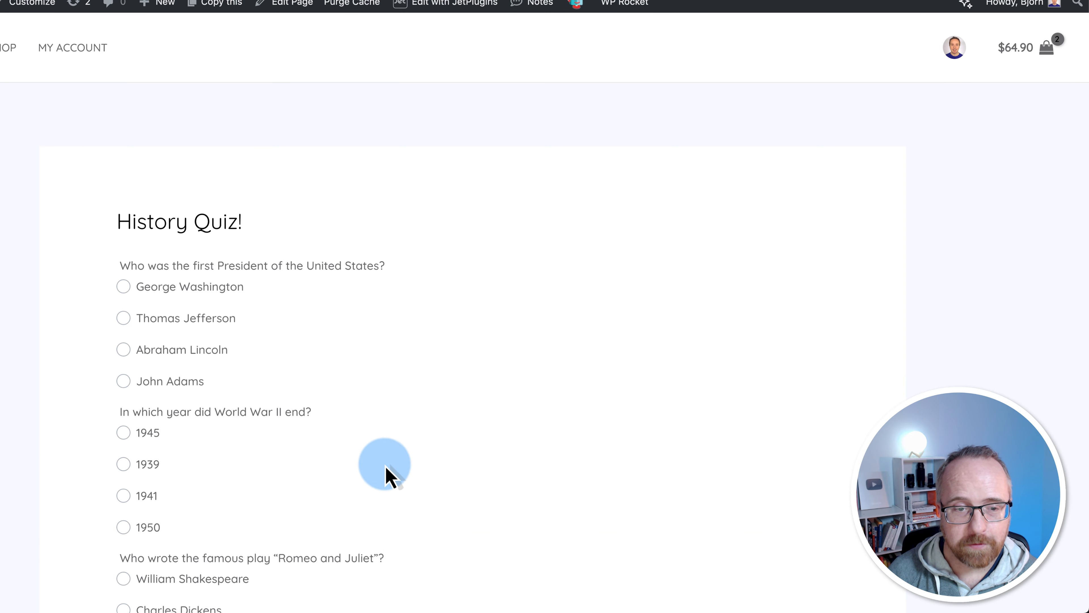
pyautogui.scroll(-9, 387, 467)
pyautogui.scroll(-7, 392, 479)
pyautogui.moveTo(399, 442); pyautogui.dragTo(534, 409)
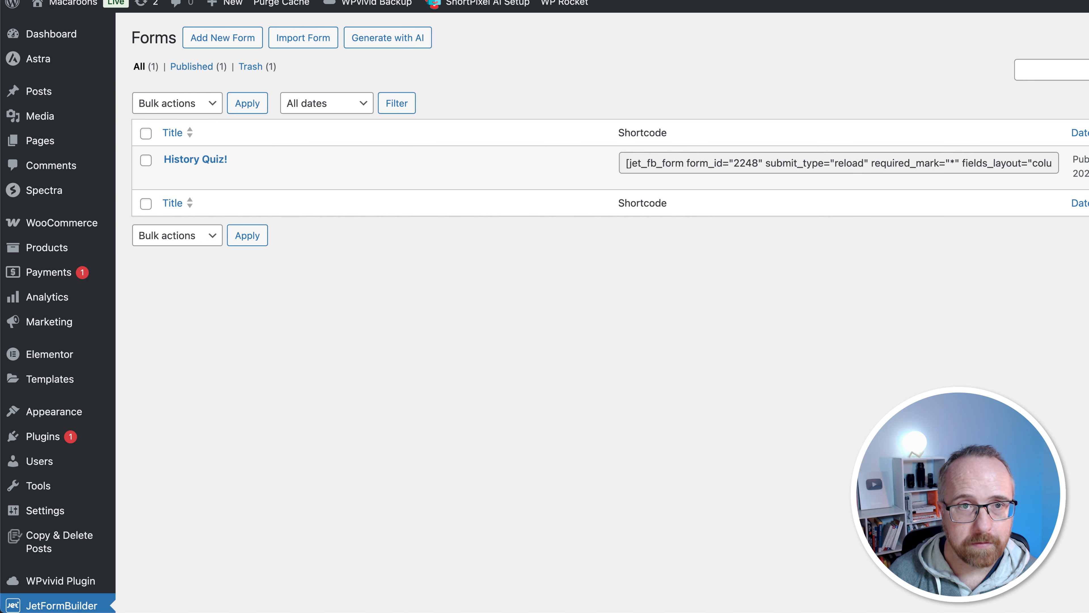
# Open Form Records and view the History Quiz! submission record
pyautogui.scroll(-5, 92, 474)
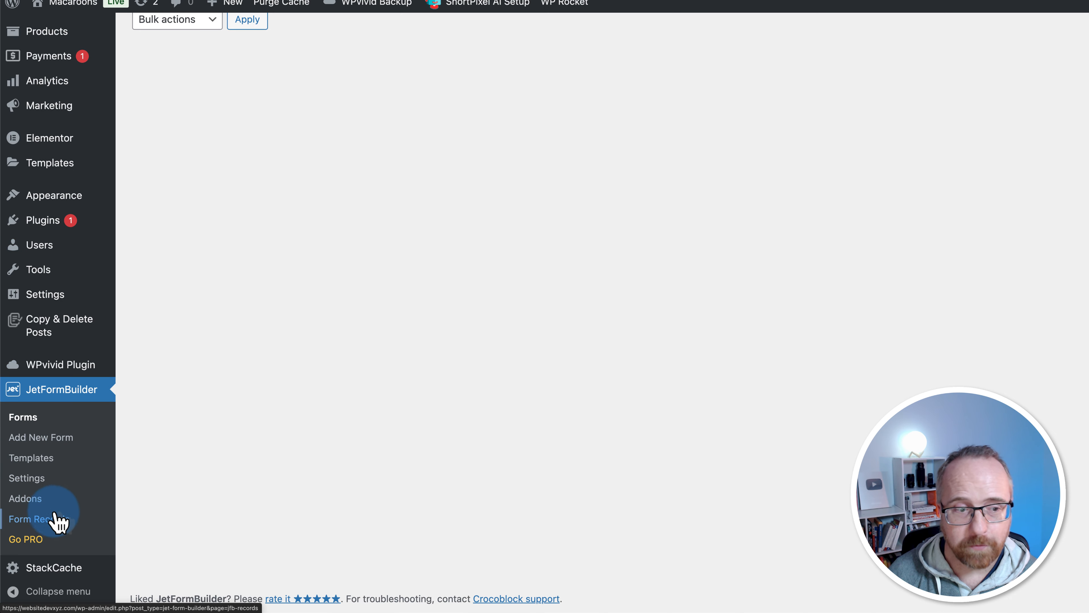
pyautogui.click(40, 520)
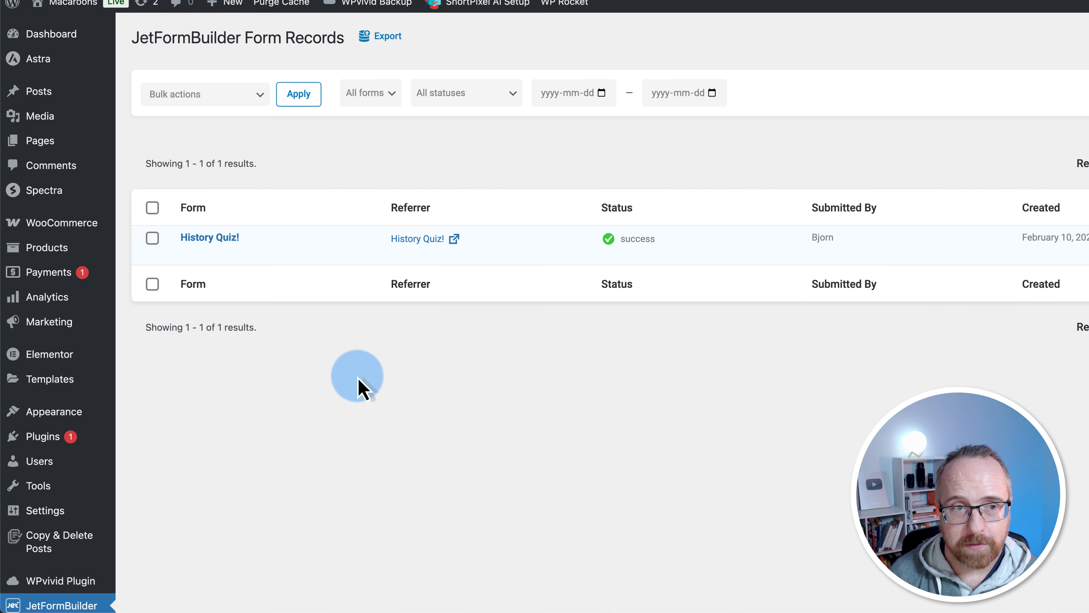
pyautogui.click(202, 238)
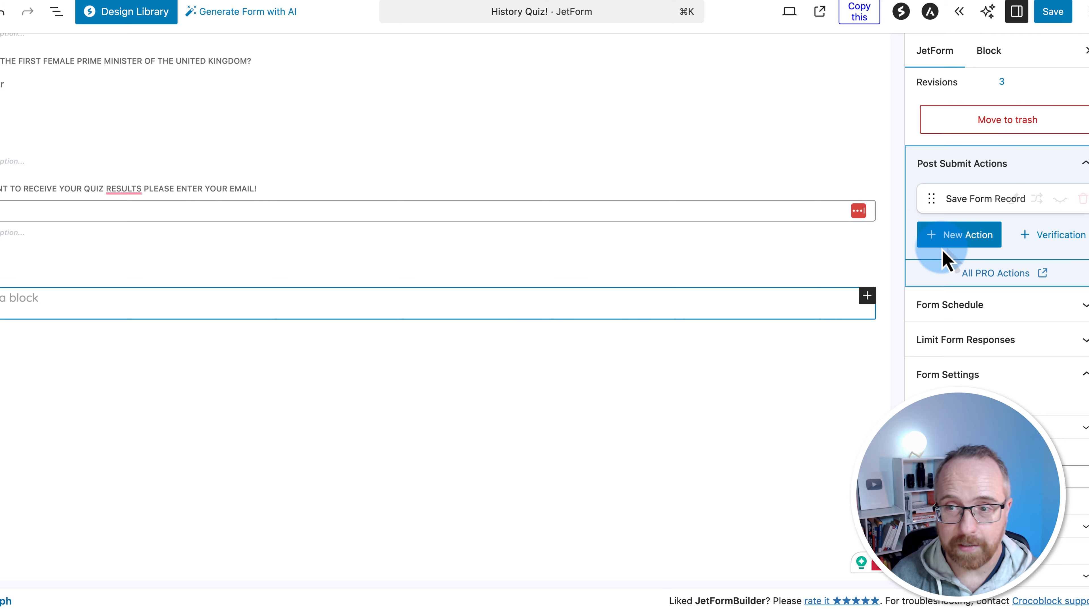
# Add a Send Email action that mails to the address from the quiz's email field
pyautogui.click(969, 247)
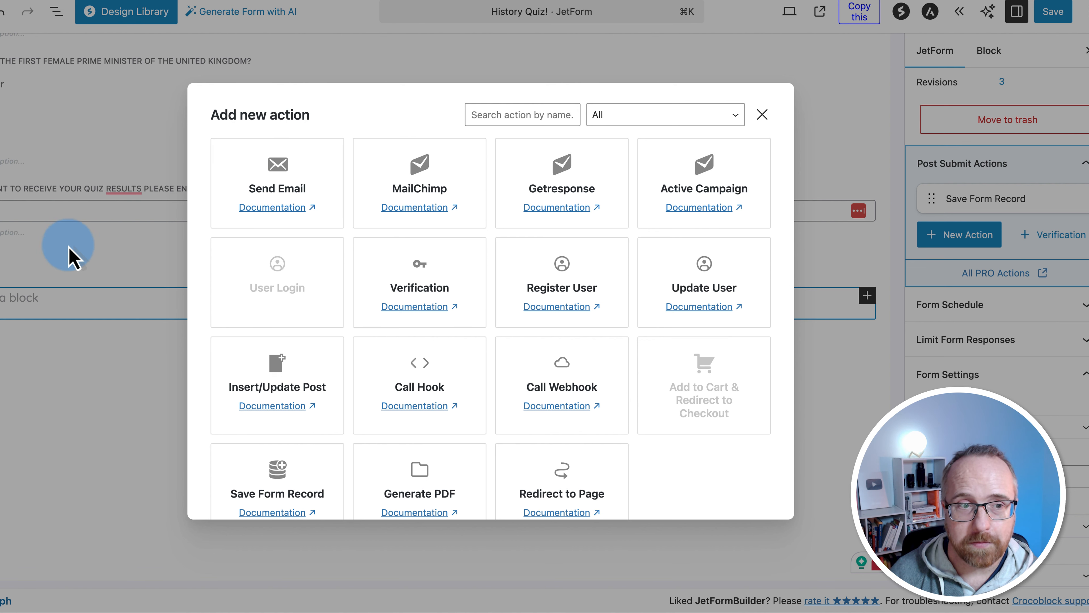
pyautogui.moveTo(267, 267)
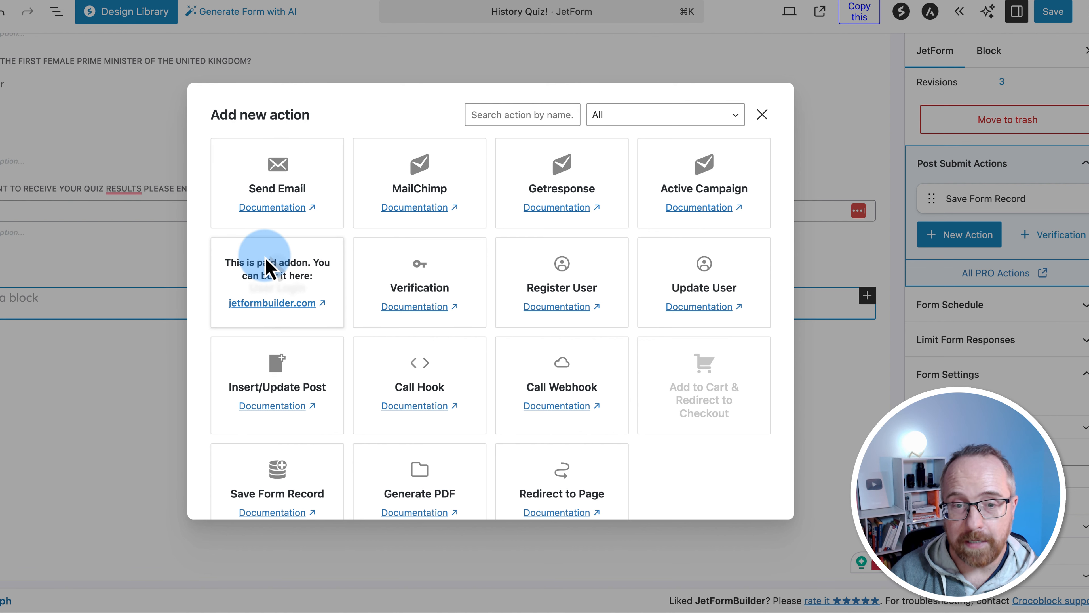
pyautogui.click(272, 212)
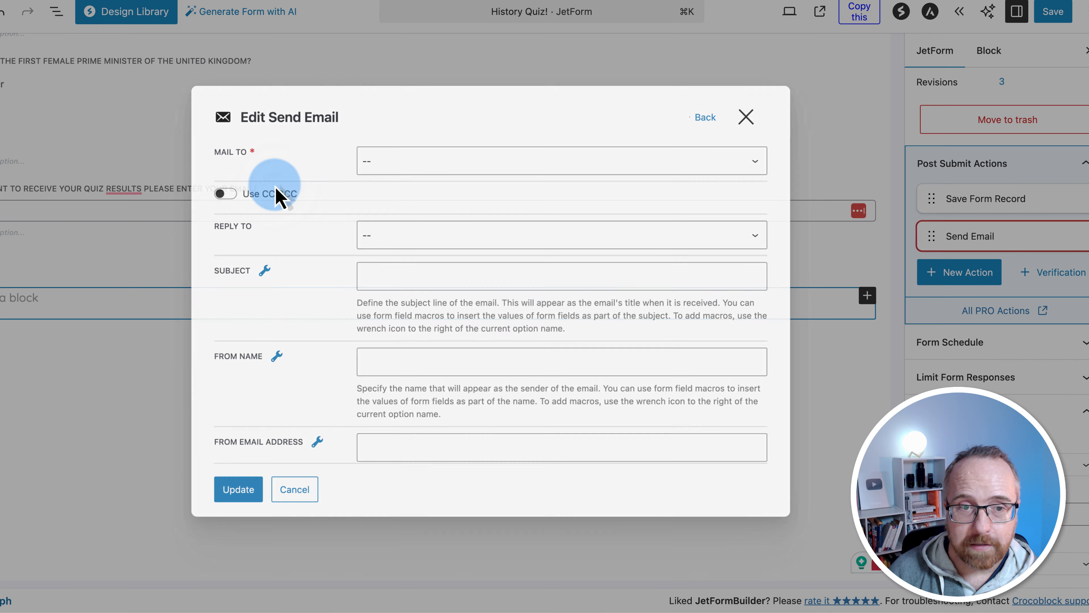
pyautogui.click(416, 168)
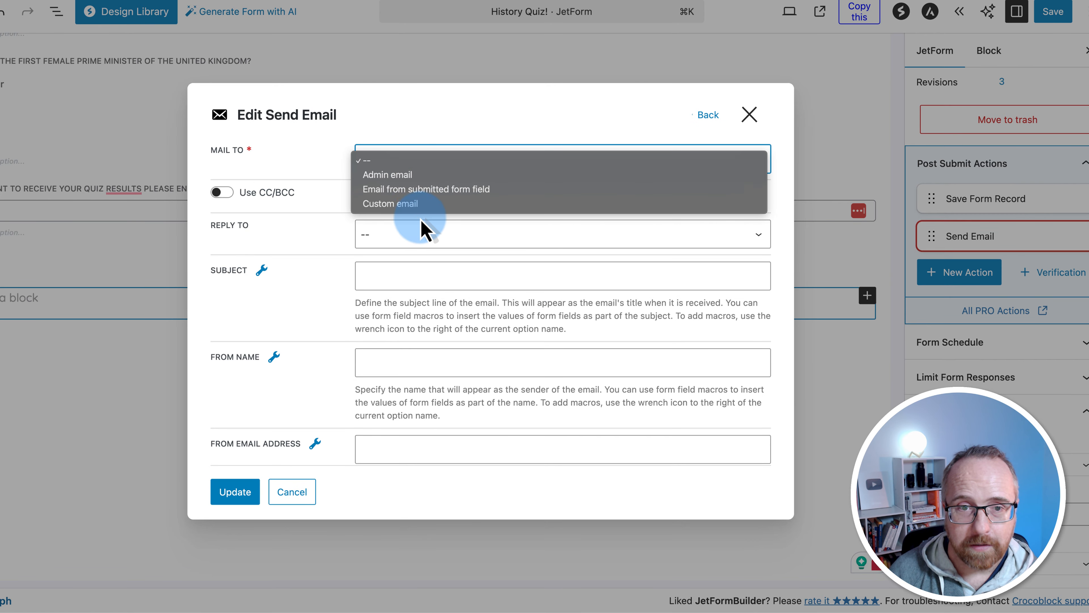
pyautogui.click(362, 204)
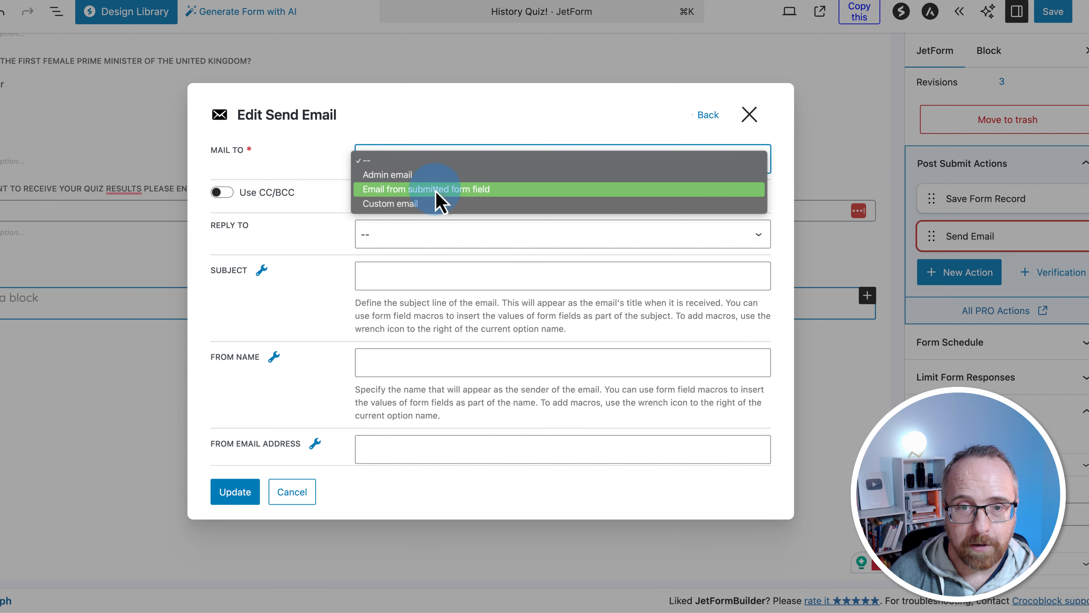
pyautogui.click(413, 191)
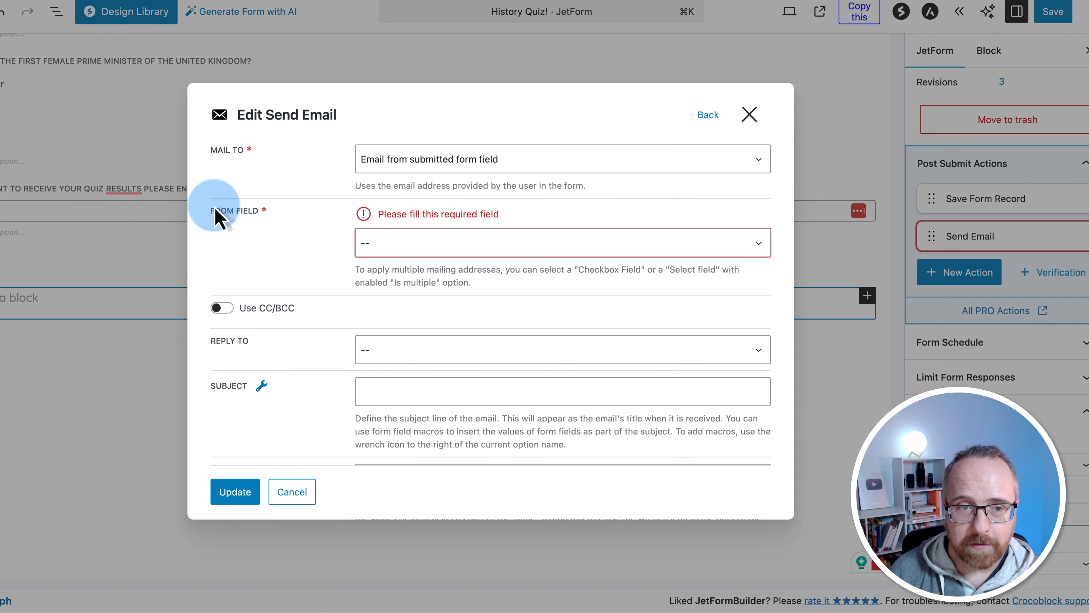
pyautogui.click(410, 244)
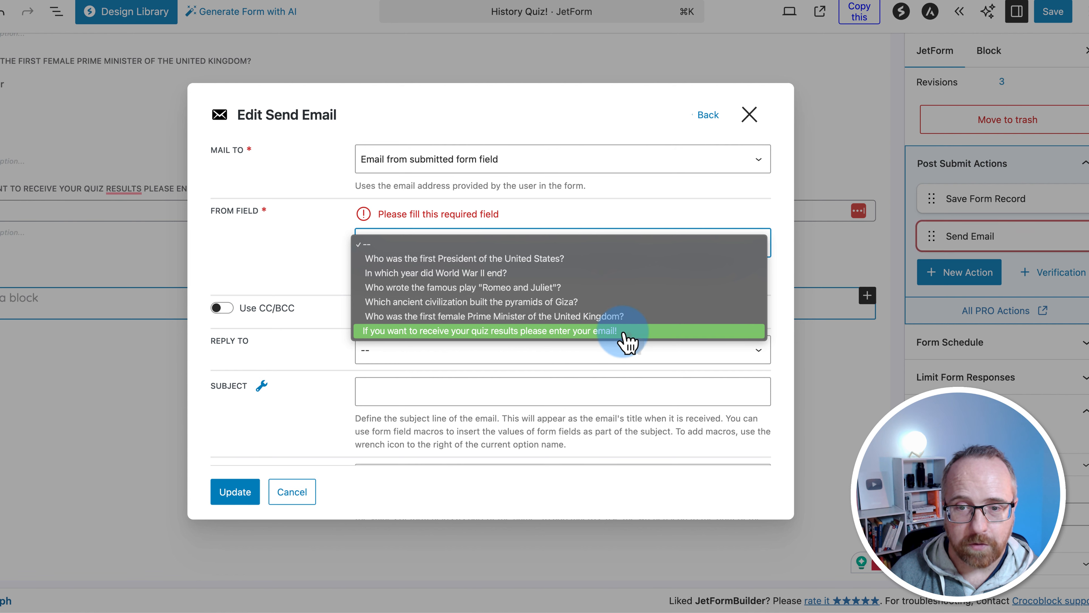
pyautogui.click(633, 333)
# Set Reply To to Admin email, leaving copy and blind-copy recipients off
pyautogui.scroll(-3, 294, 236)
pyautogui.click(223, 167)
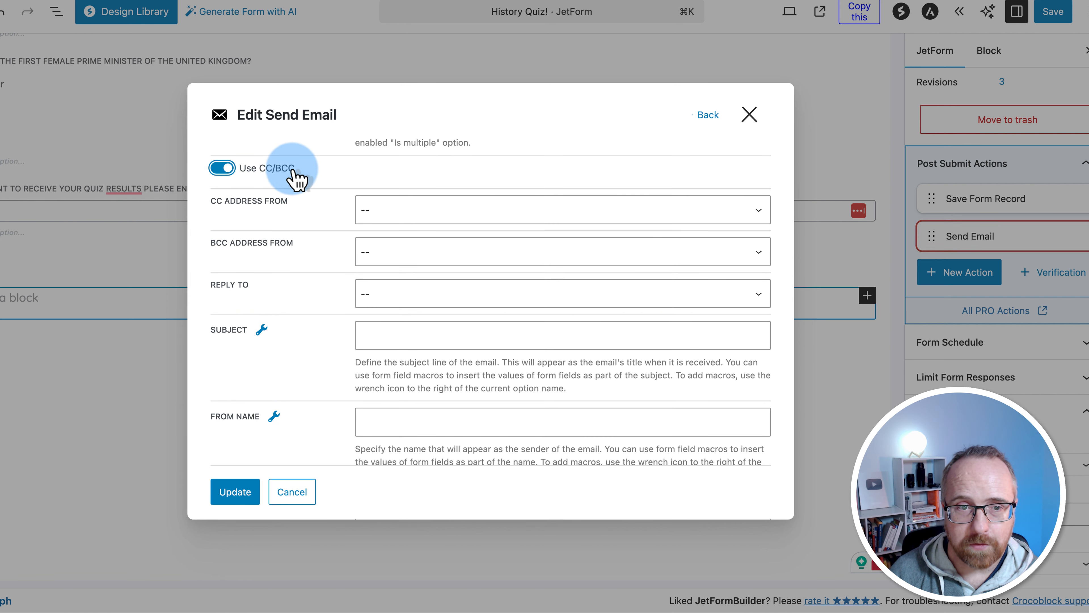
pyautogui.click(222, 168)
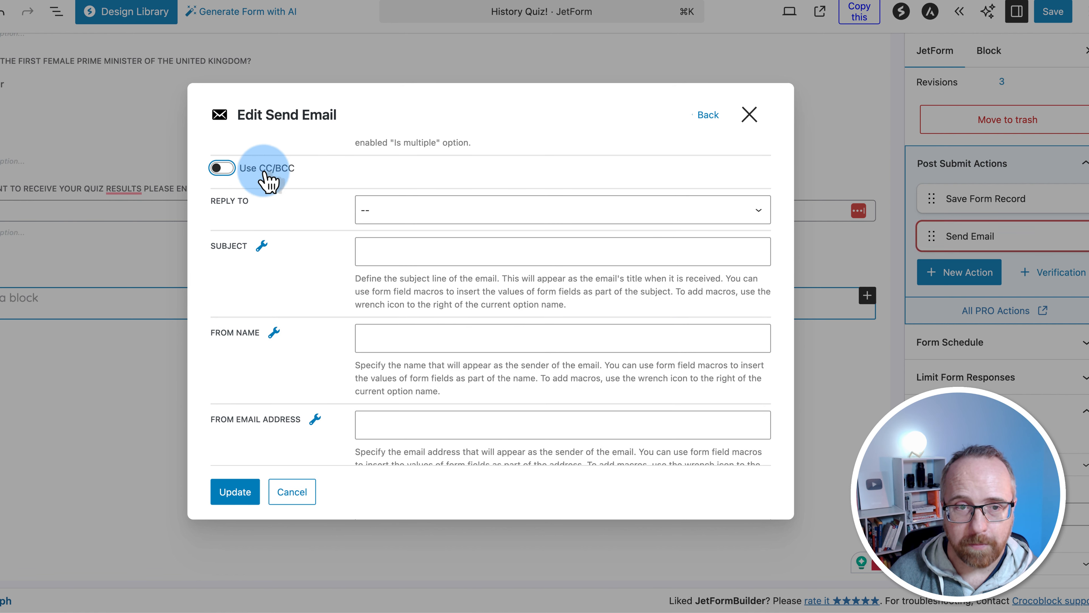
pyautogui.scroll(-1, 275, 218)
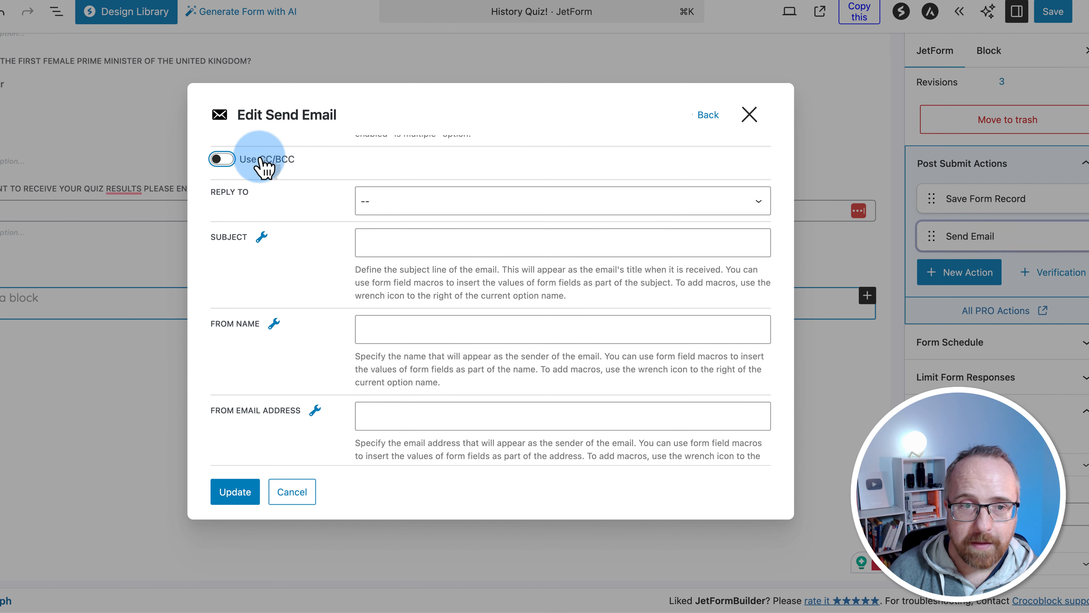
pyautogui.scroll(-1, 275, 210)
pyautogui.click(429, 201)
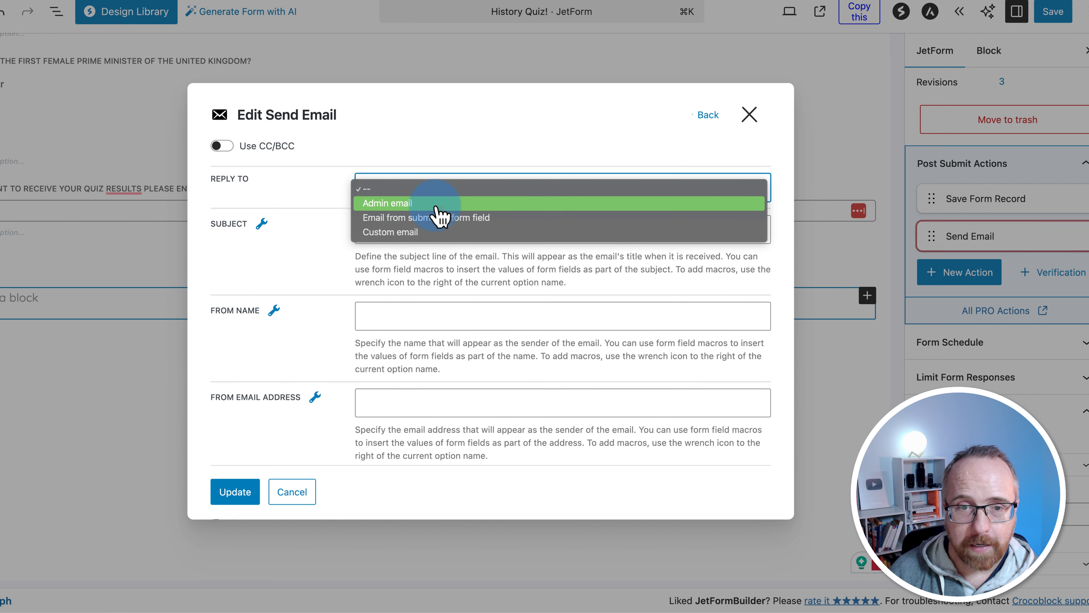
pyautogui.click(440, 207)
pyautogui.click(400, 227)
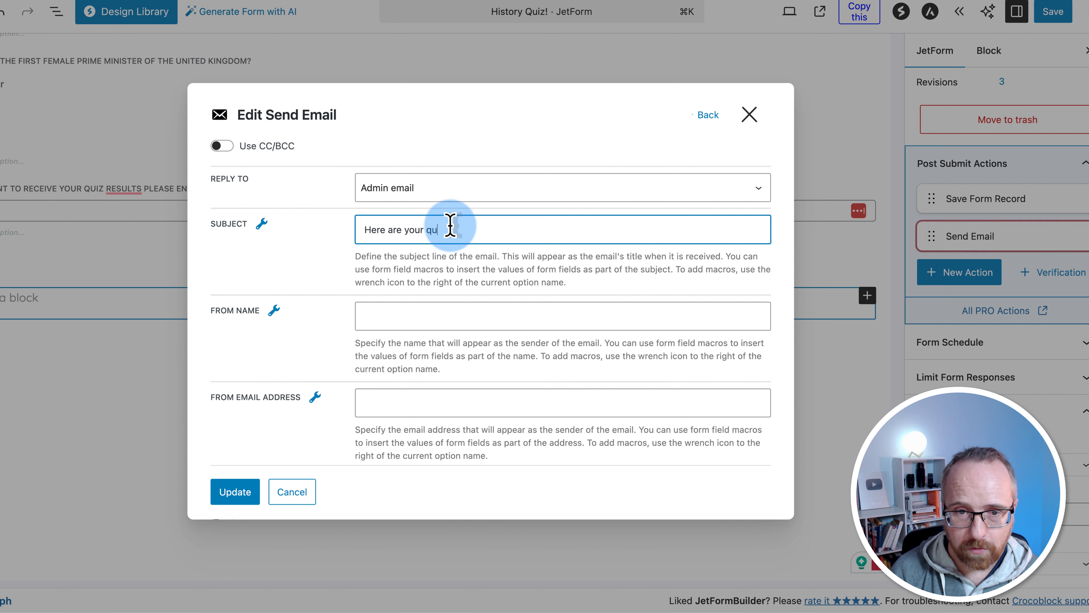
# Enter the subject 'Here are your quiz results!' plus the sender's name and email address
pyautogui.write('Here are your quiz results1')
pyautogui.press('BackSpace')
pyautogui.write('!')
pyautogui.click(382, 322)
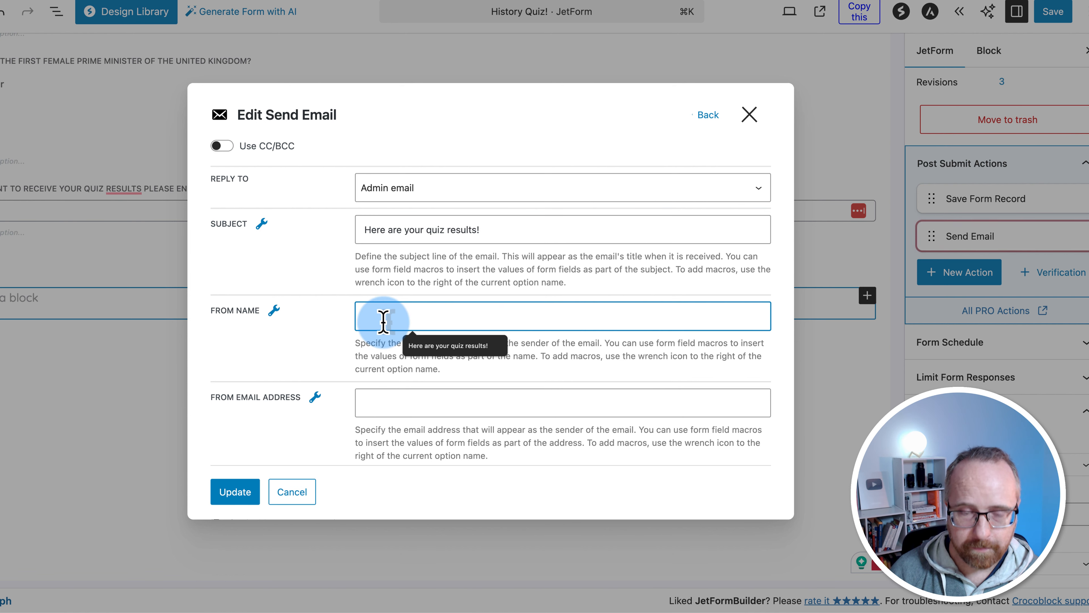
pyautogui.write('Paul')
pyautogui.scroll(-5, 368, 216)
pyautogui.click(368, 216)
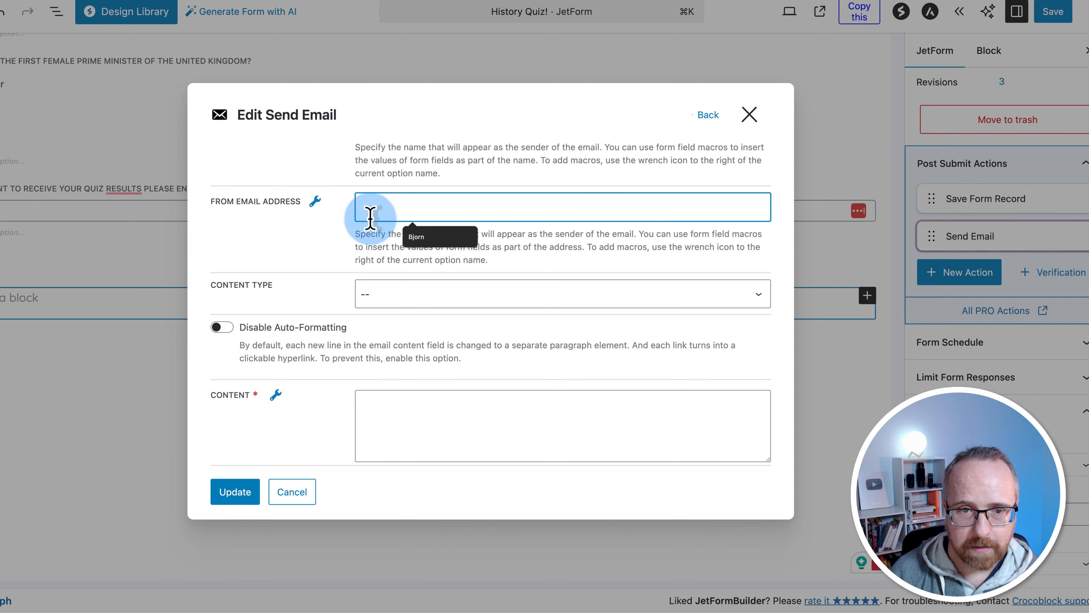
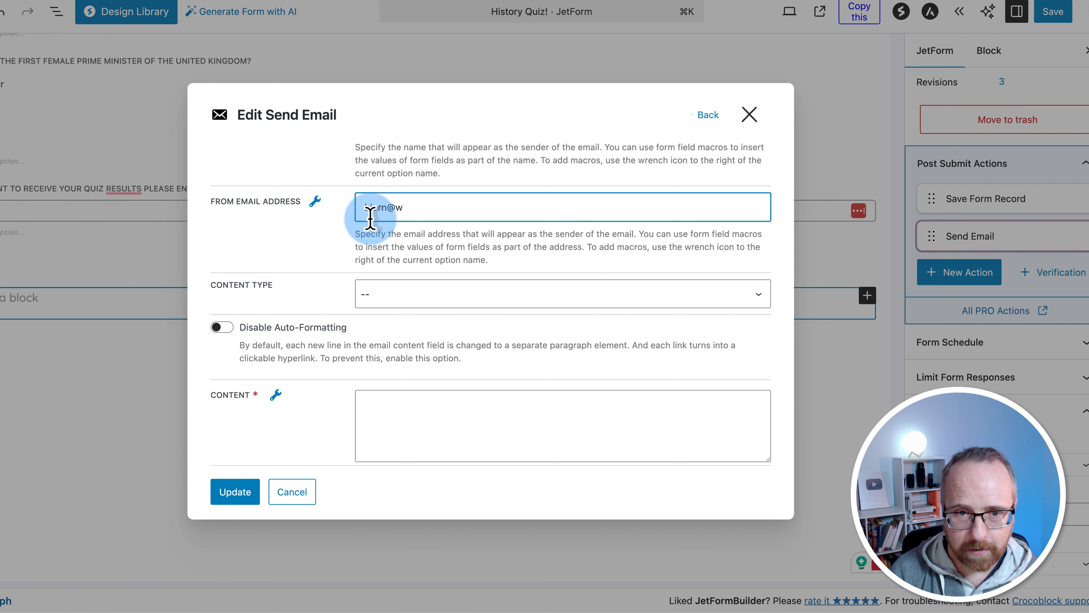
# Set Content Type to Plain text and start the body with 'Hey' and the %visitor_email% macro
pyautogui.click(361, 297)
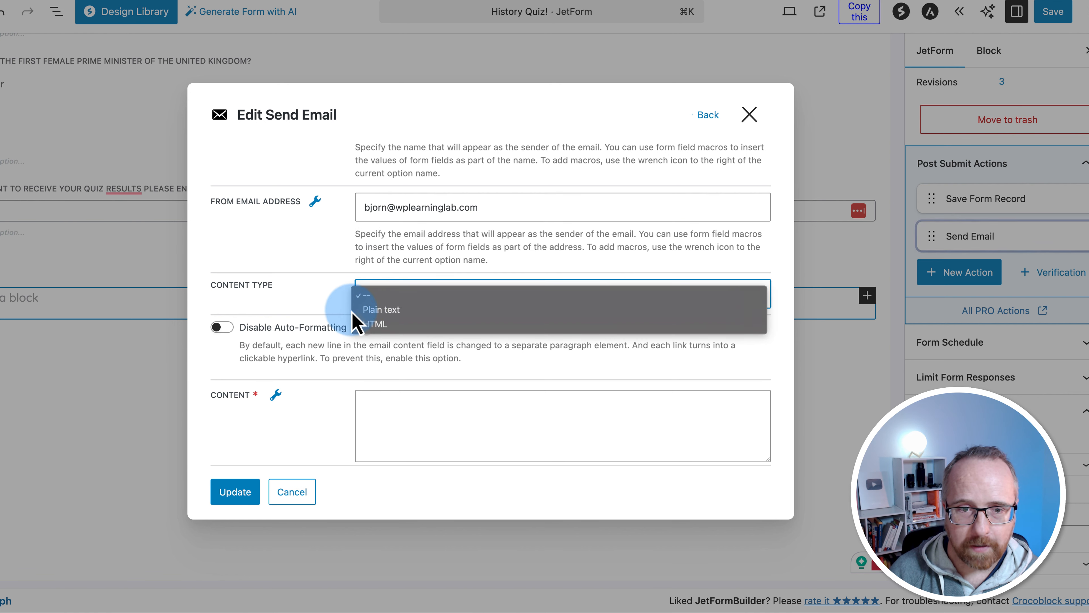
pyautogui.click(367, 311)
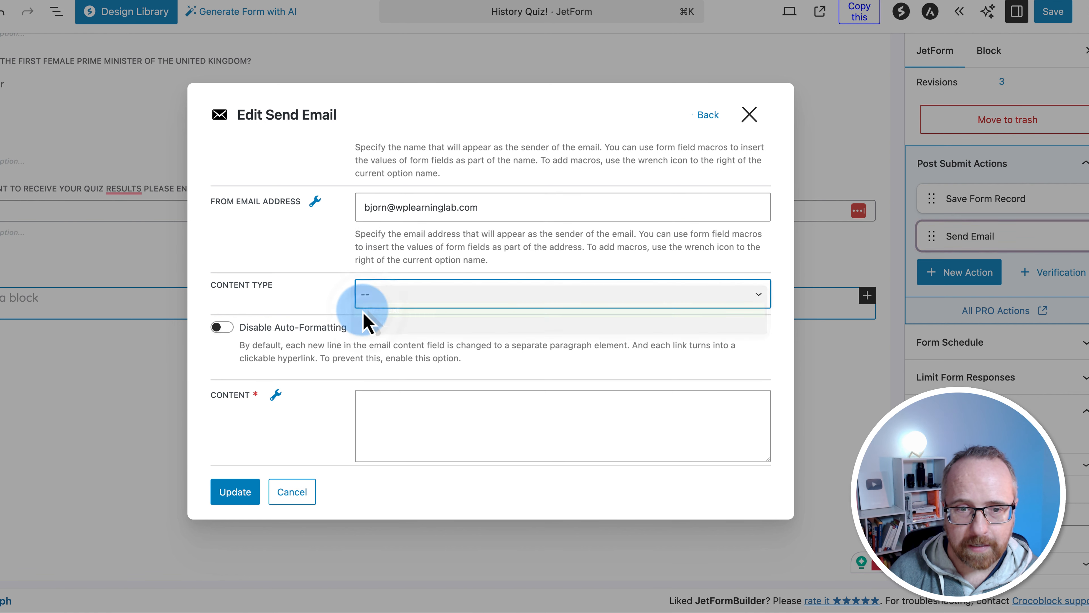
pyautogui.scroll(-2, 296, 308)
pyautogui.click(538, 309)
pyautogui.write('Hey!')
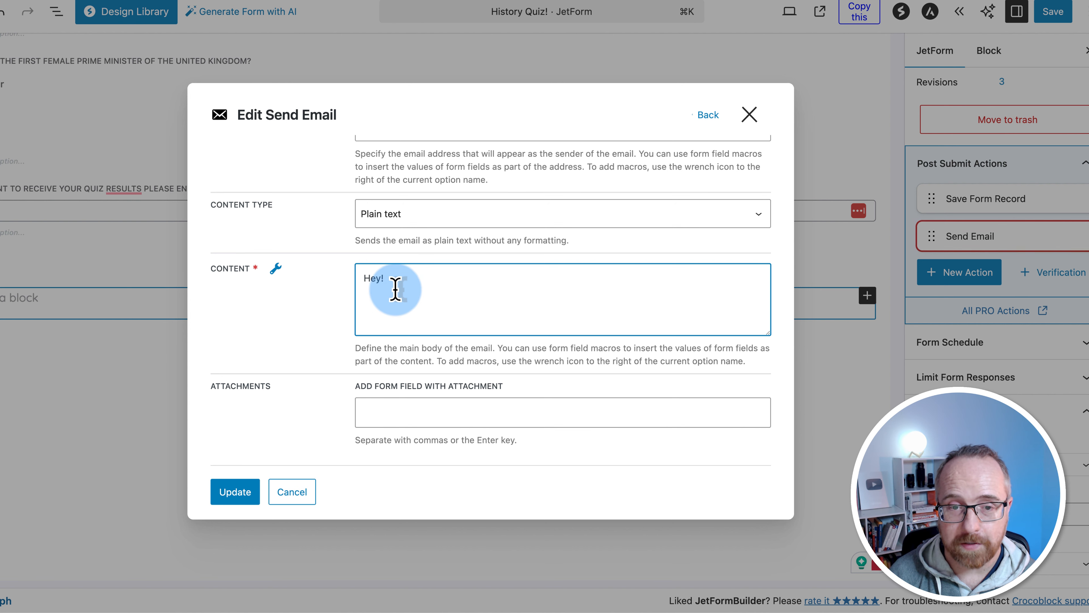
pyautogui.click(278, 269)
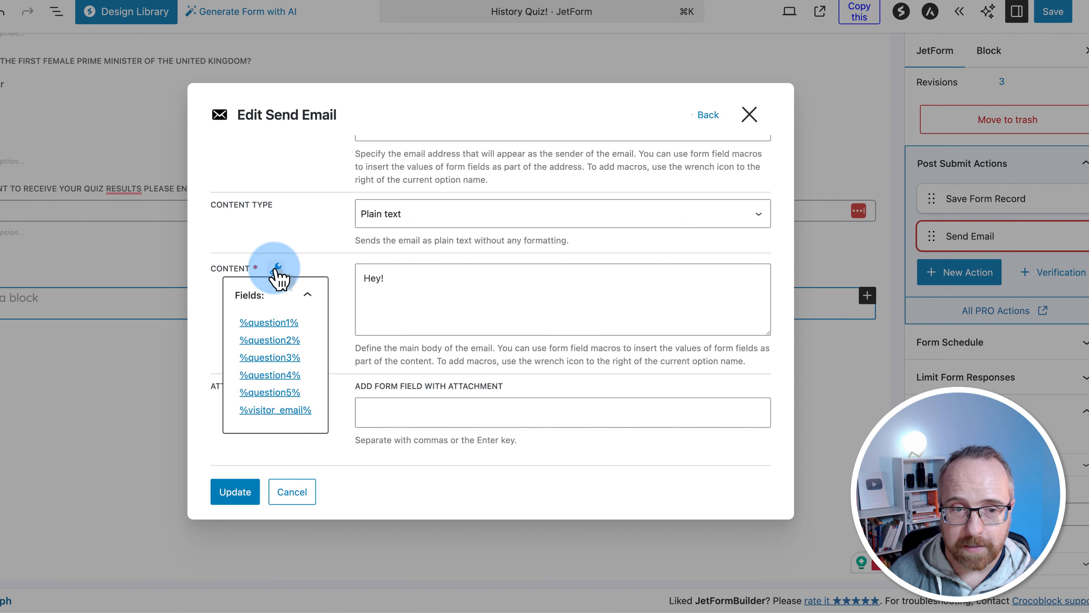
pyautogui.click(275, 409)
pyautogui.click(390, 292)
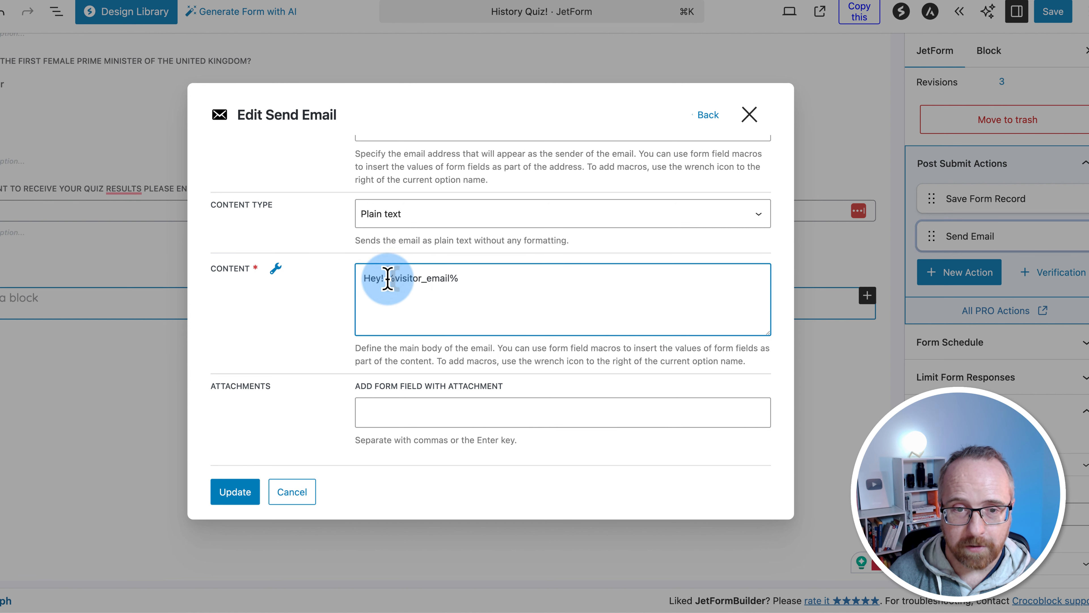
# Revise the thank-you message body, selecting the %visitor_email% macro to remove it
pyautogui.moveTo(388, 278); pyautogui.dragTo(457, 276)
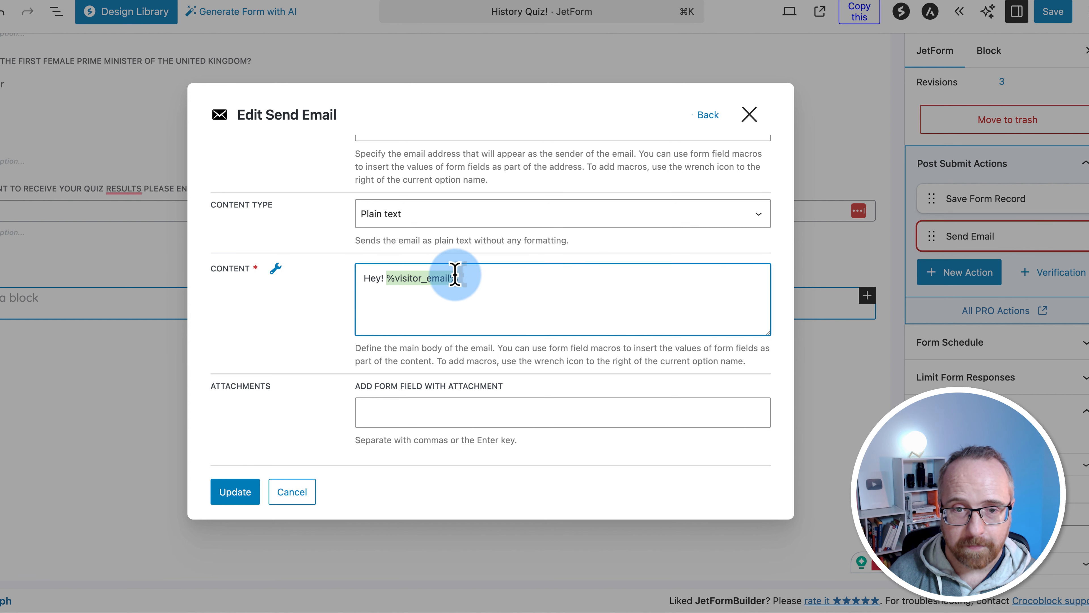
pyautogui.click(387, 279)
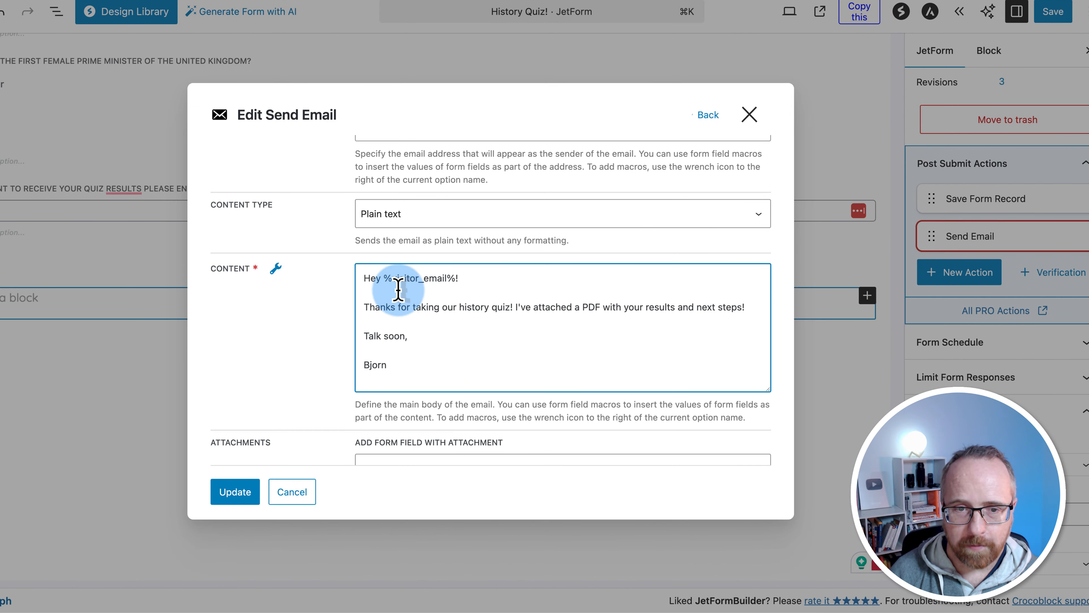
pyautogui.click(378, 283)
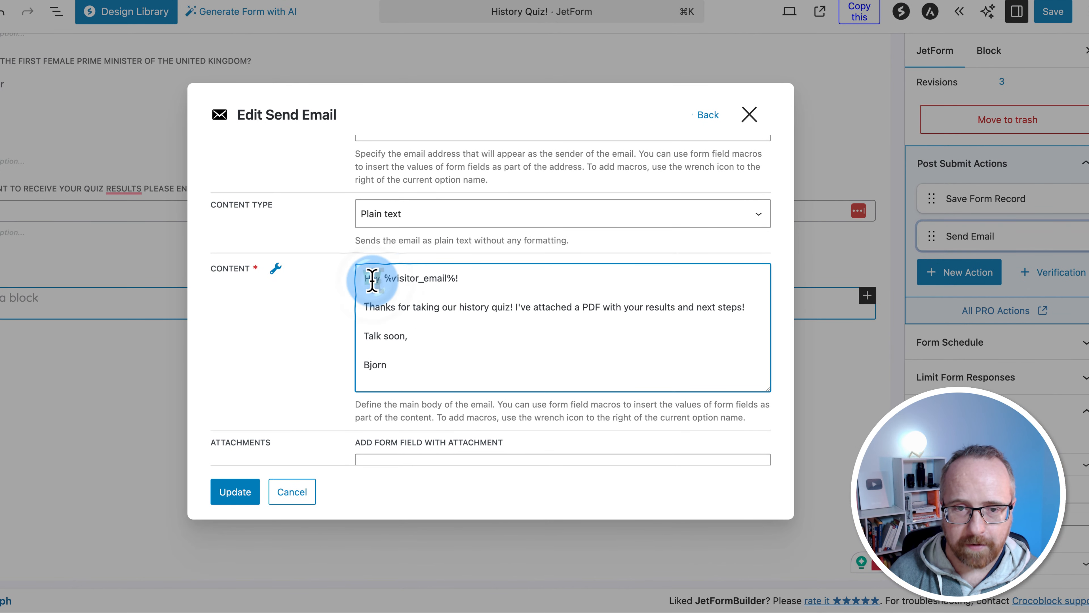
pyautogui.moveTo(372, 281); pyautogui.dragTo(517, 308)
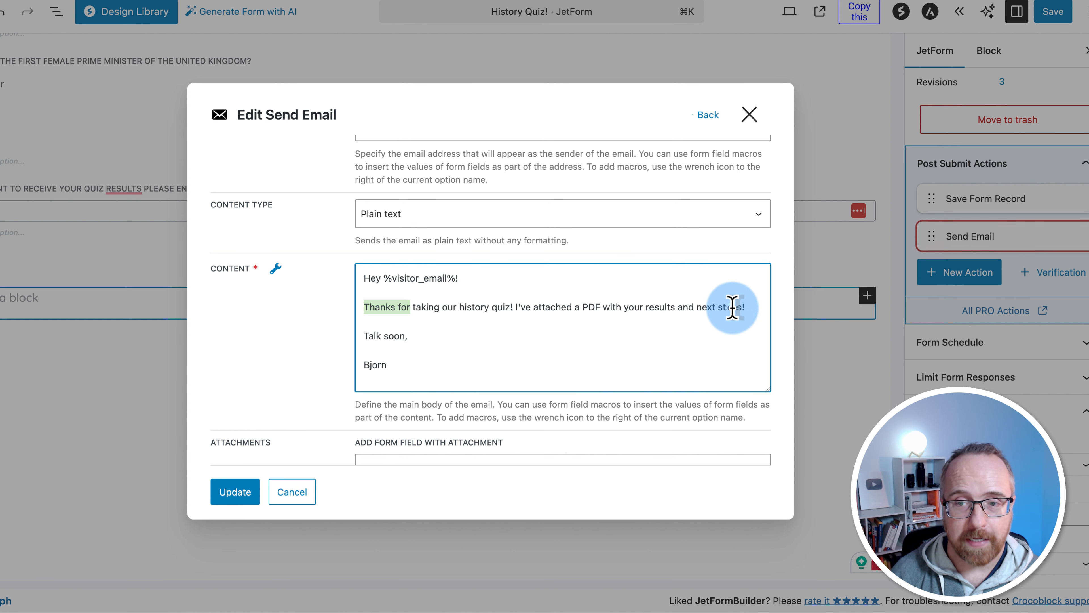
pyautogui.moveTo(742, 307); pyautogui.dragTo(532, 305)
pyautogui.moveTo(410, 334); pyautogui.dragTo(337, 330)
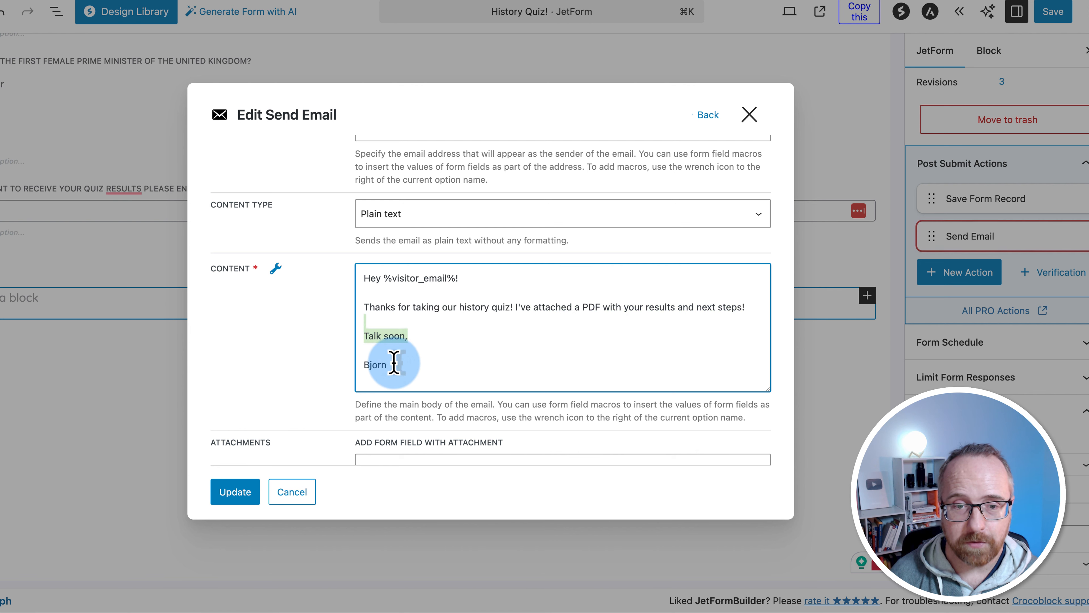
pyautogui.click(394, 363)
pyautogui.moveTo(455, 279); pyautogui.dragTo(383, 278)
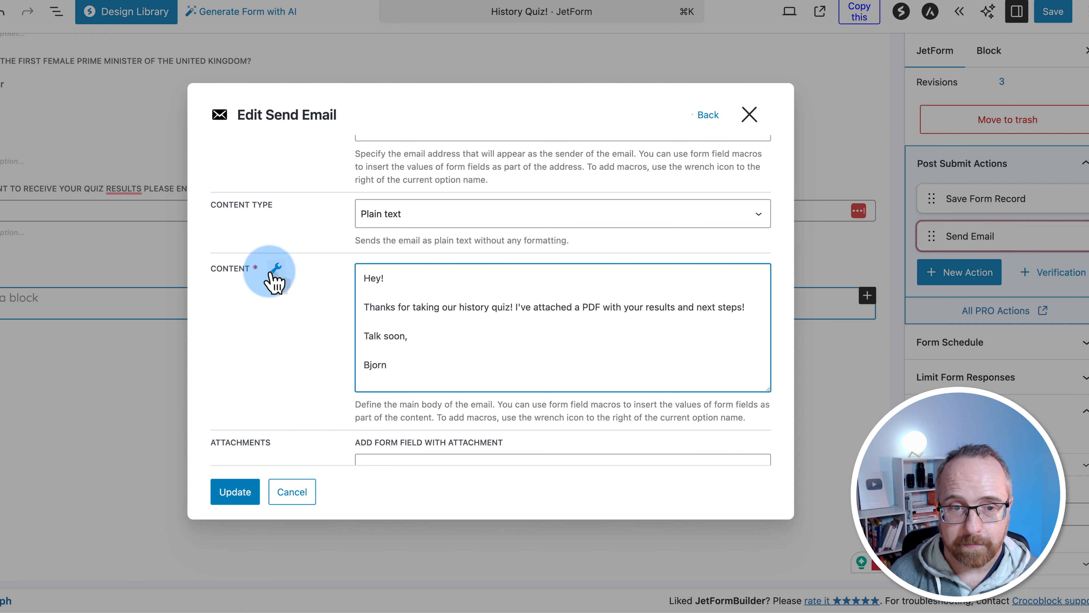
# Leave Attachments empty and save the Send Email action
pyautogui.scroll(-2, 504, 397)
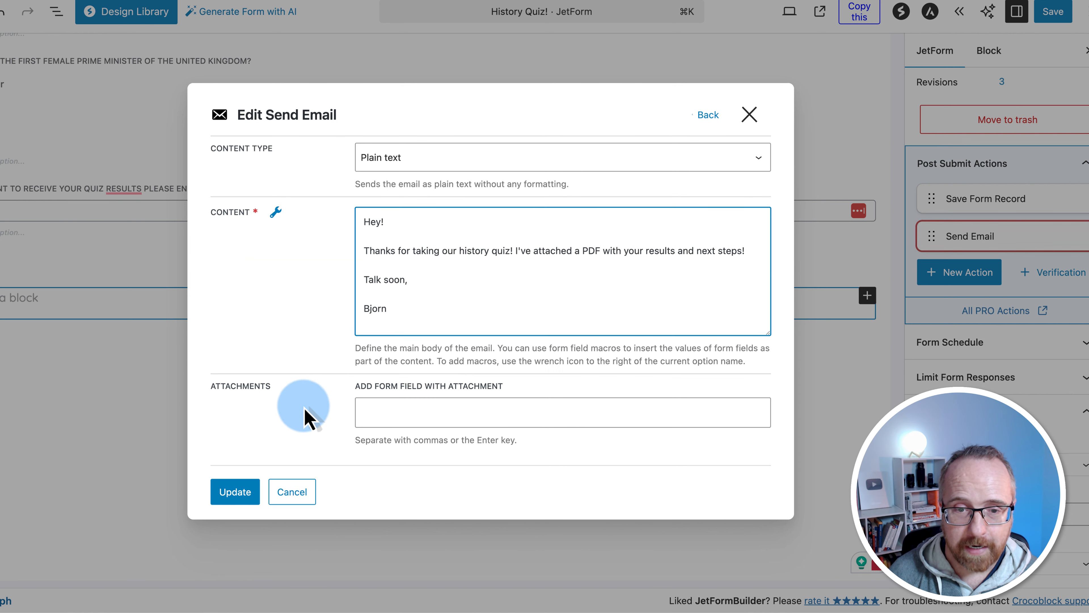
pyautogui.click(389, 411)
pyautogui.scroll(-3, 292, 409)
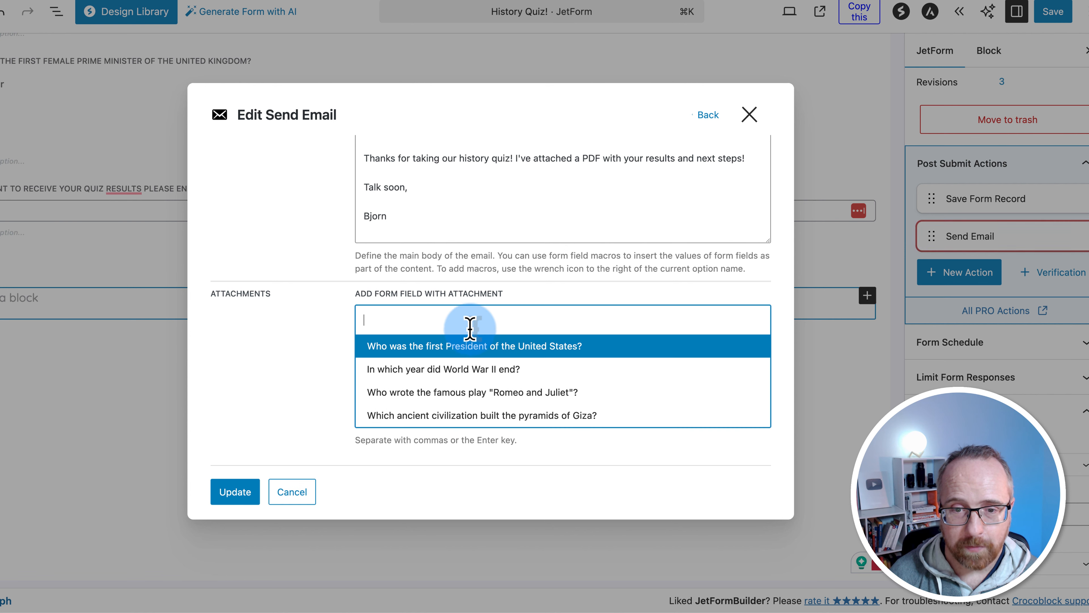
pyautogui.click(296, 339)
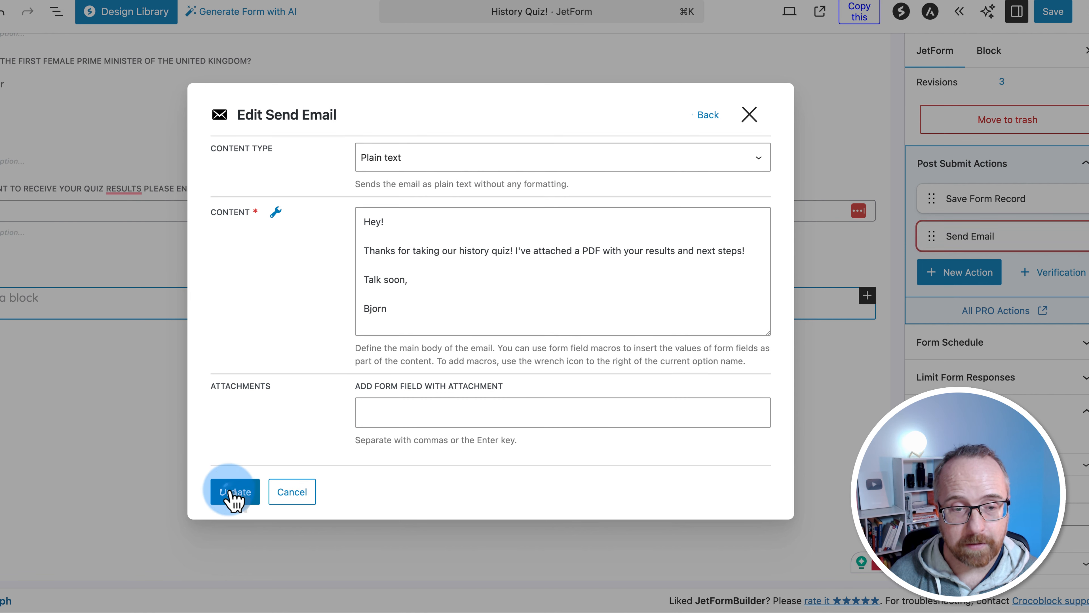
pyautogui.click(234, 497)
# Add a Generate PDF post-submit action and create a new PDF template for it
pyautogui.click(943, 291)
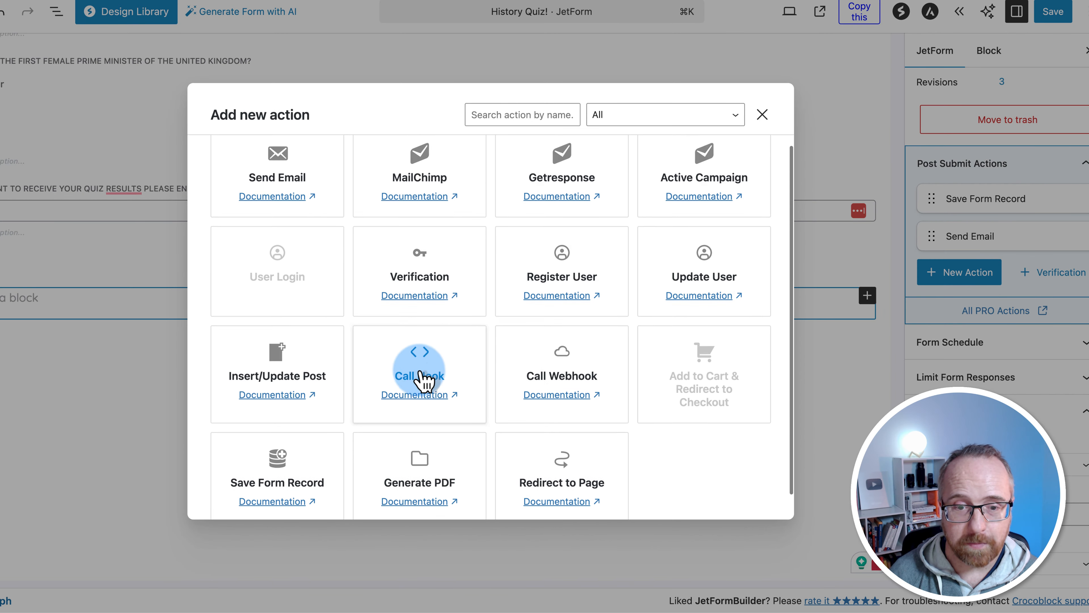
pyautogui.scroll(-2, 421, 370)
pyautogui.click(429, 457)
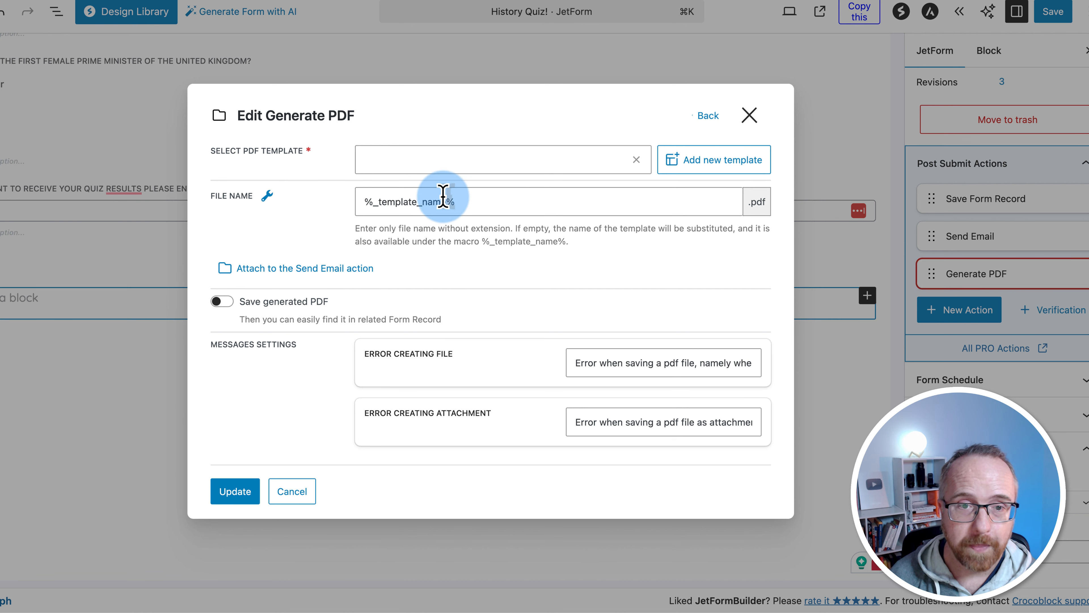
pyautogui.click(715, 169)
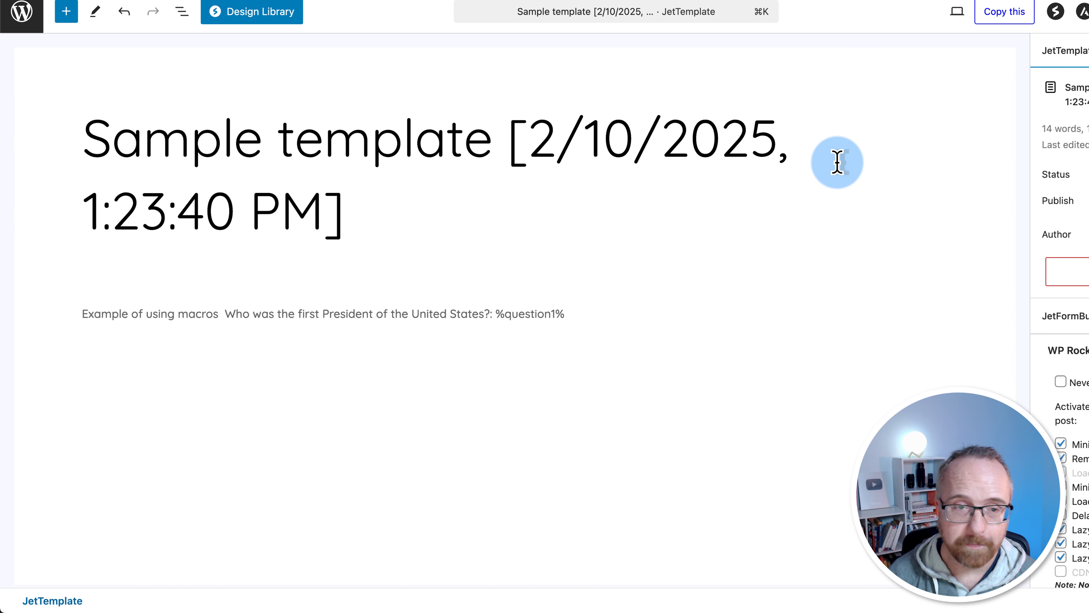
# Retitle the template 'Your history quiz results!' and replace the example phrase with 'Question 1:'
pyautogui.tripleClick(302, 216)
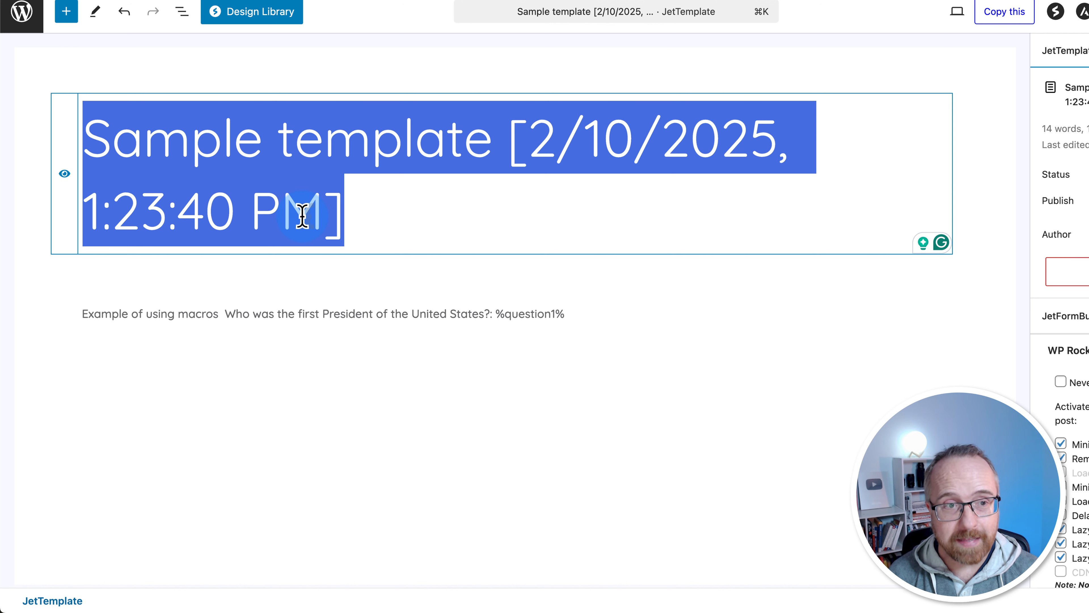
pyautogui.write('Your history')
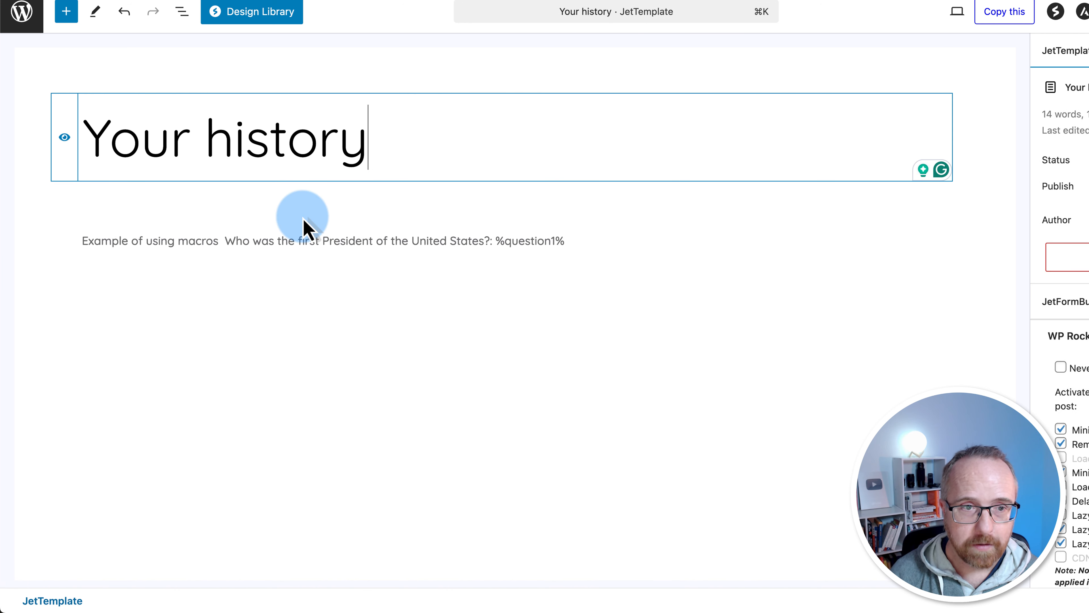
pyautogui.write(' quiz ')
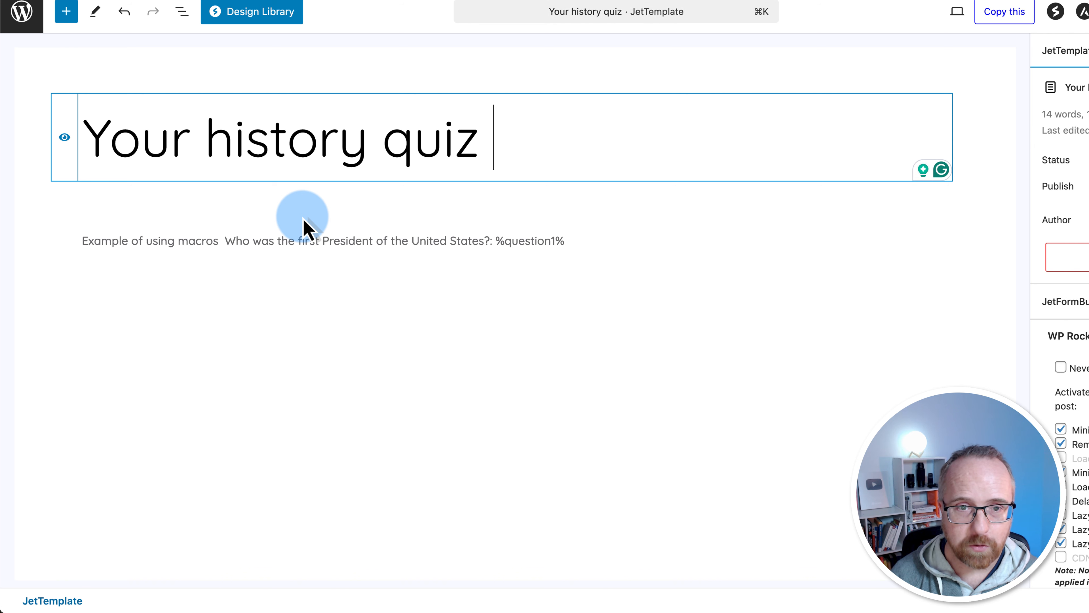
pyautogui.write('results!')
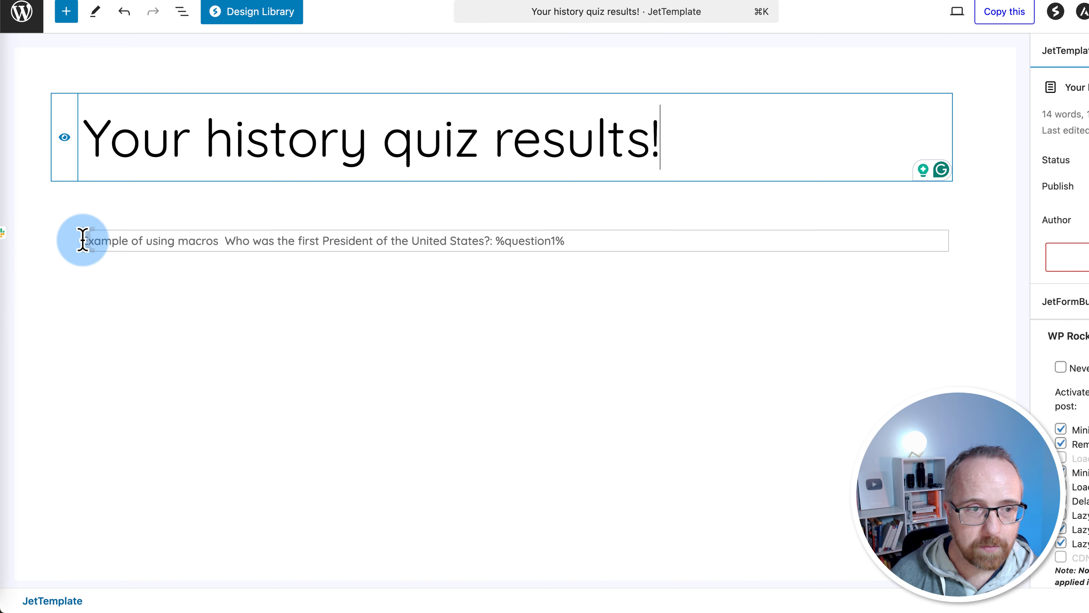
pyautogui.moveTo(83, 239); pyautogui.dragTo(538, 231)
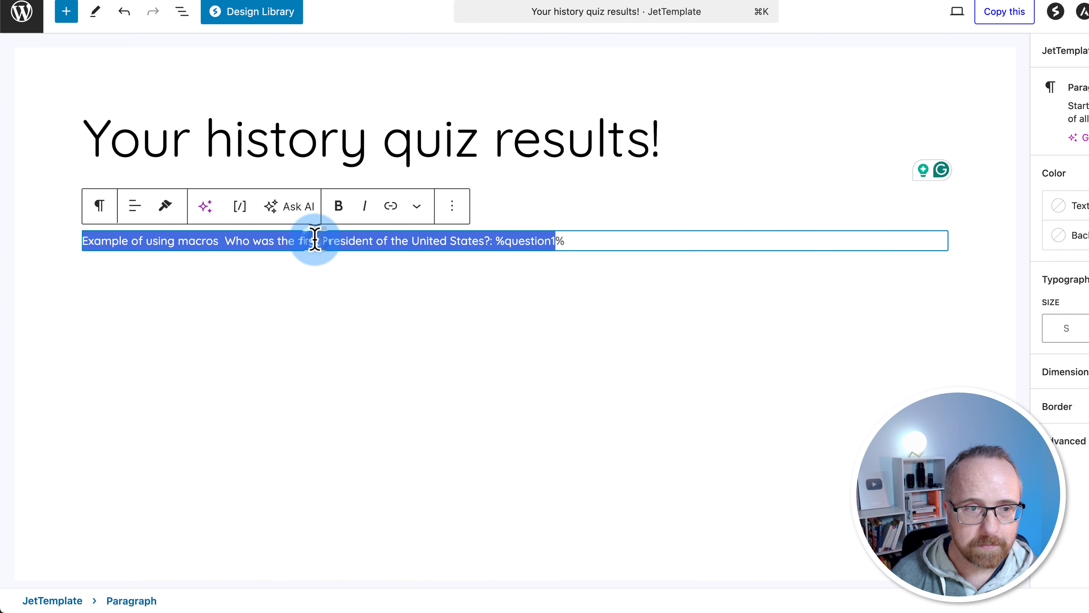
pyautogui.moveTo(218, 241); pyautogui.dragTo(88, 245)
pyautogui.write('Question 1:')
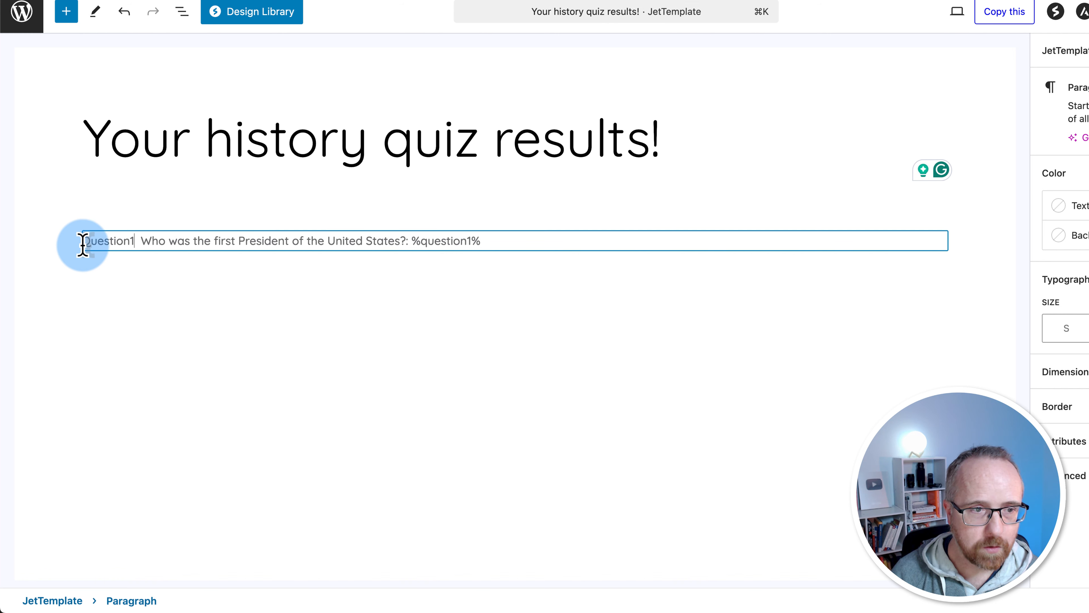
# Move %question1% onto its own line and begin a 'Correct' answer label for George Washington
pyautogui.click(415, 240)
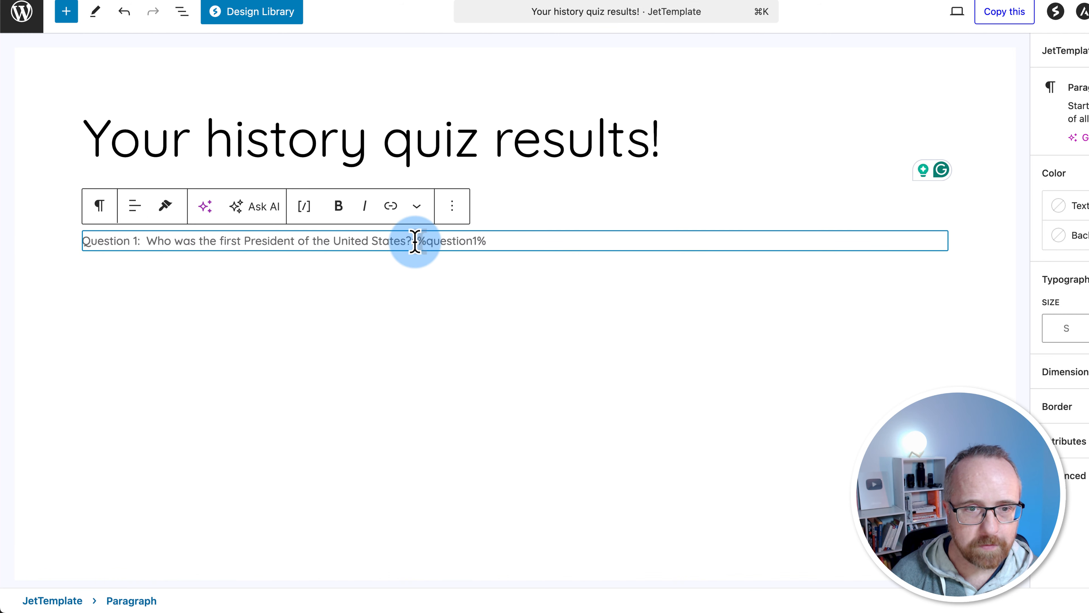
pyautogui.press('BackSpace')
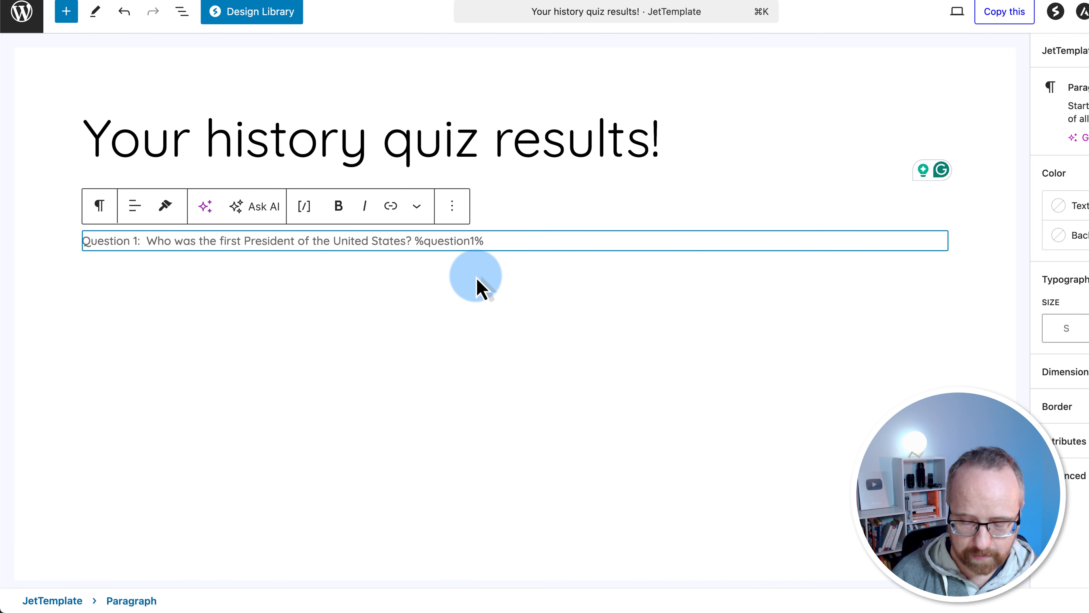
pyautogui.press('Return')
pyautogui.moveTo(148, 273); pyautogui.dragTo(79, 273)
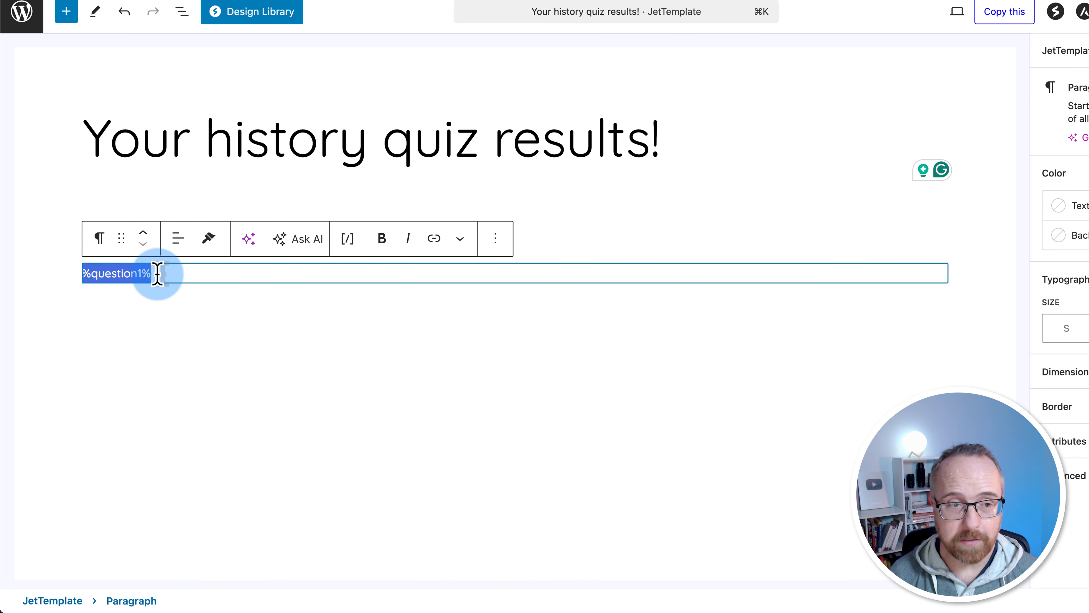
pyautogui.click(85, 273)
pyautogui.write('Correct answer: George Washington')
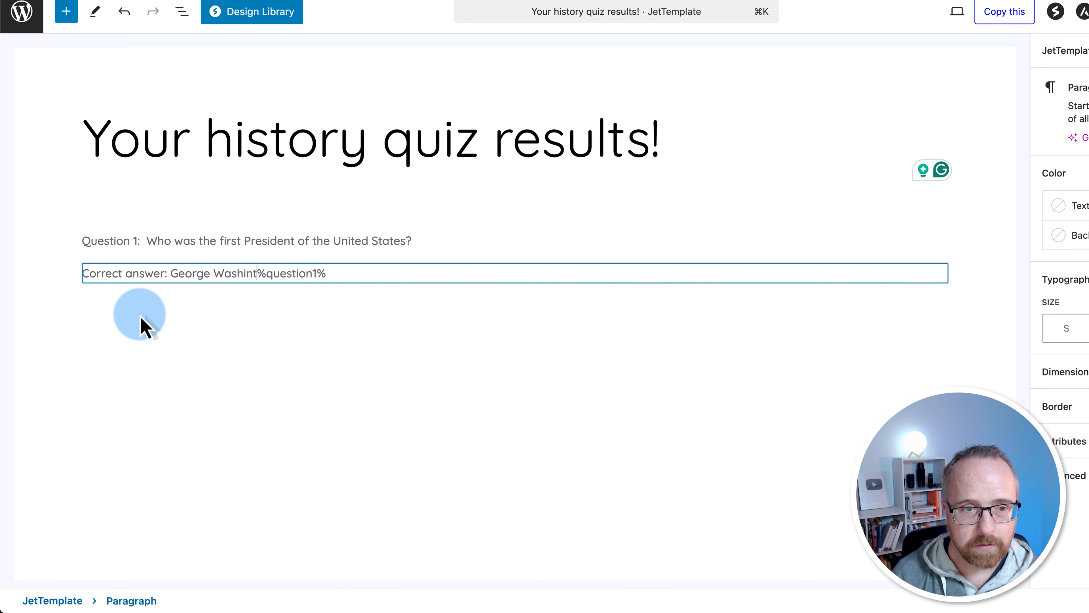
pyautogui.click(280, 273)
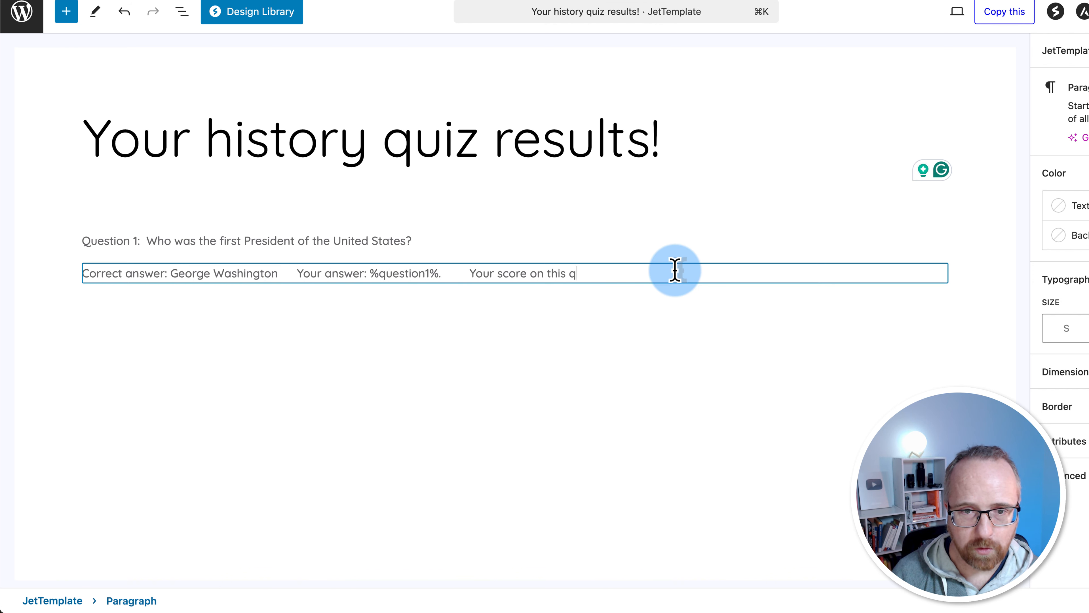
# Duplicate the Question 1 paragraphs below and renumber the copy Question 2
pyautogui.write('n:')
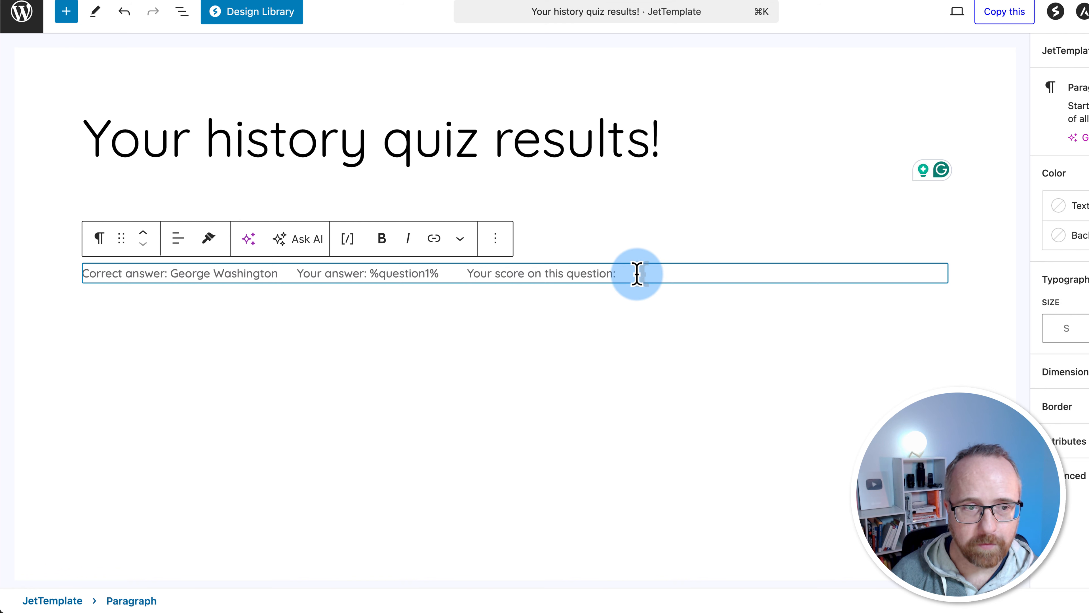
pyautogui.moveTo(637, 274); pyautogui.dragTo(69, 228)
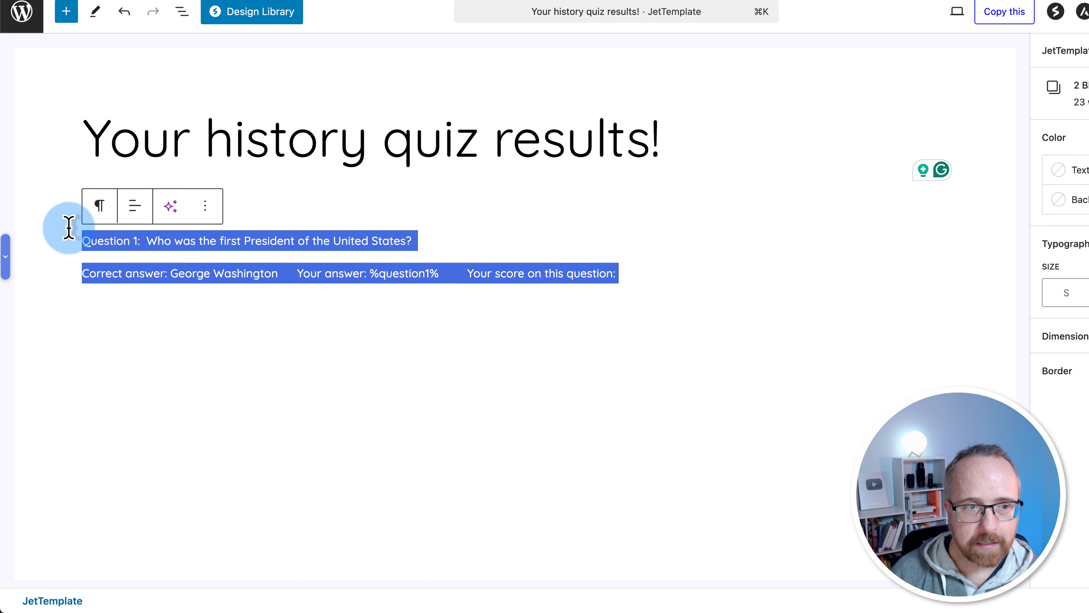
pyautogui.press('super+c')
pyautogui.click(103, 330)
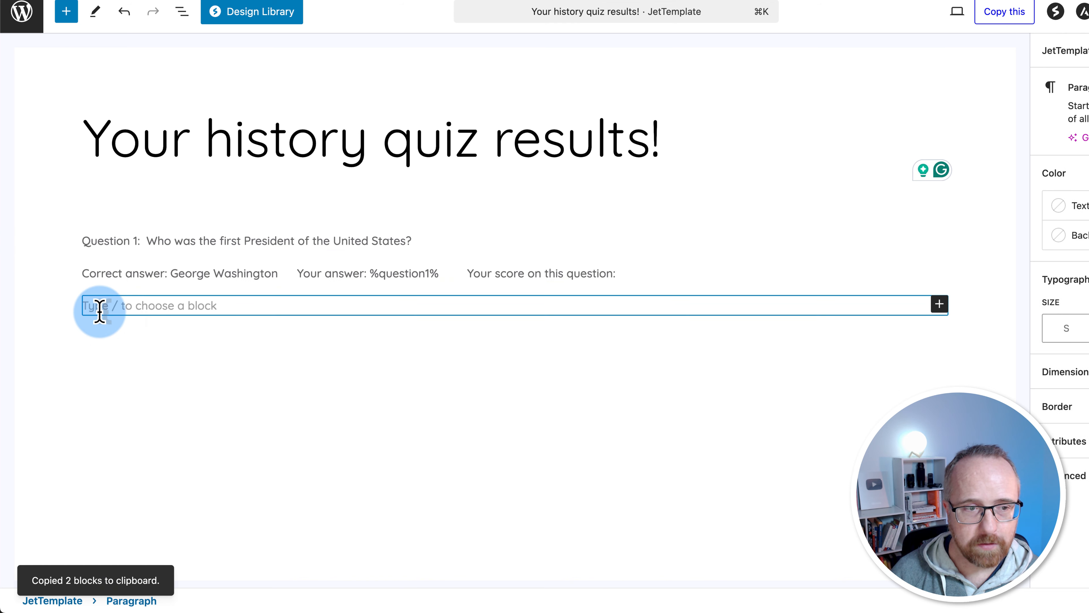
pyautogui.press('super+v')
pyautogui.press('Return')
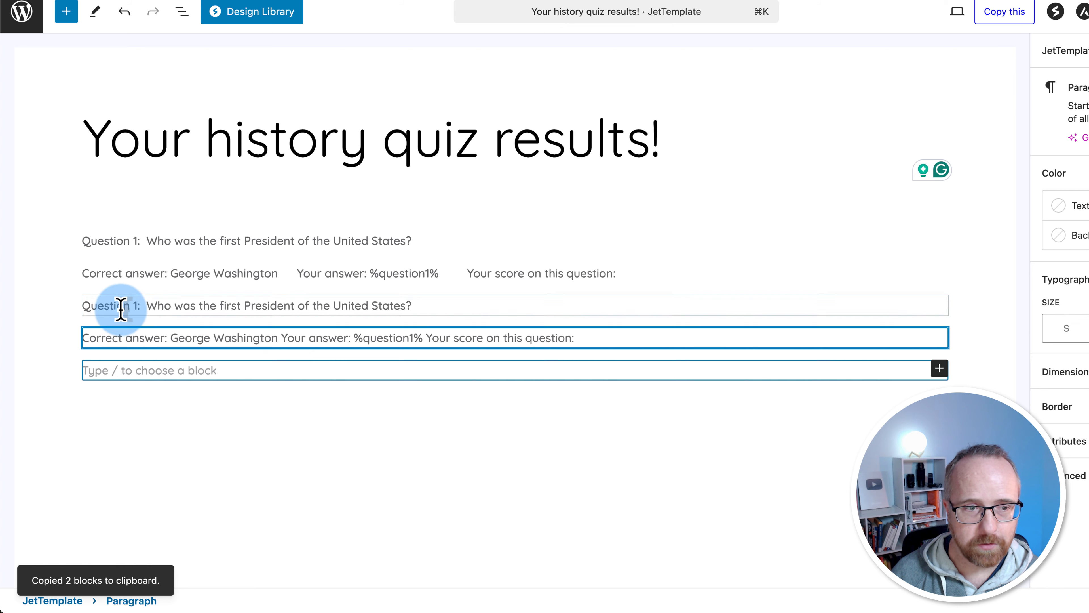
pyautogui.click(134, 305)
pyautogui.press('BackSpace')
pyautogui.write('2')
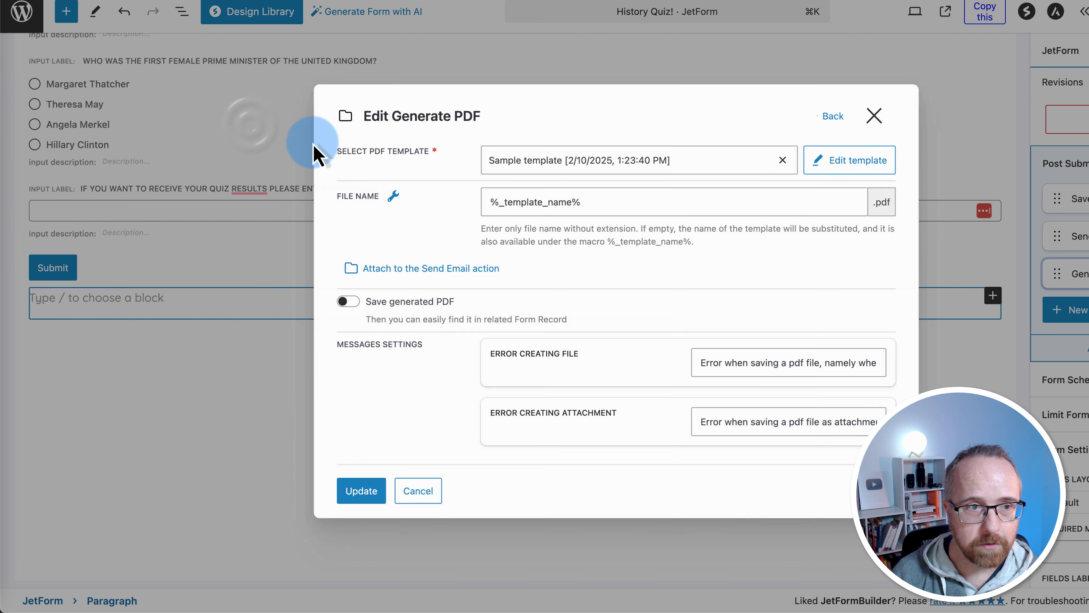
# Replace Question 2's wording with the World War II question and its correct answer with 1945
pyautogui.click(238, 239)
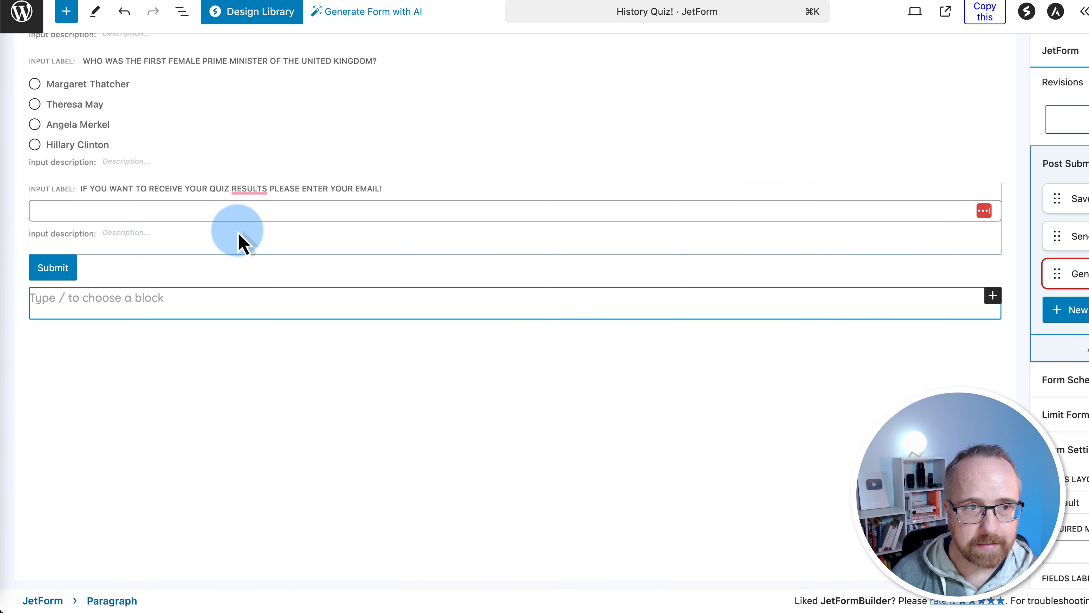
pyautogui.scroll(15, 238, 239)
pyautogui.click(117, 267)
pyautogui.click(116, 277)
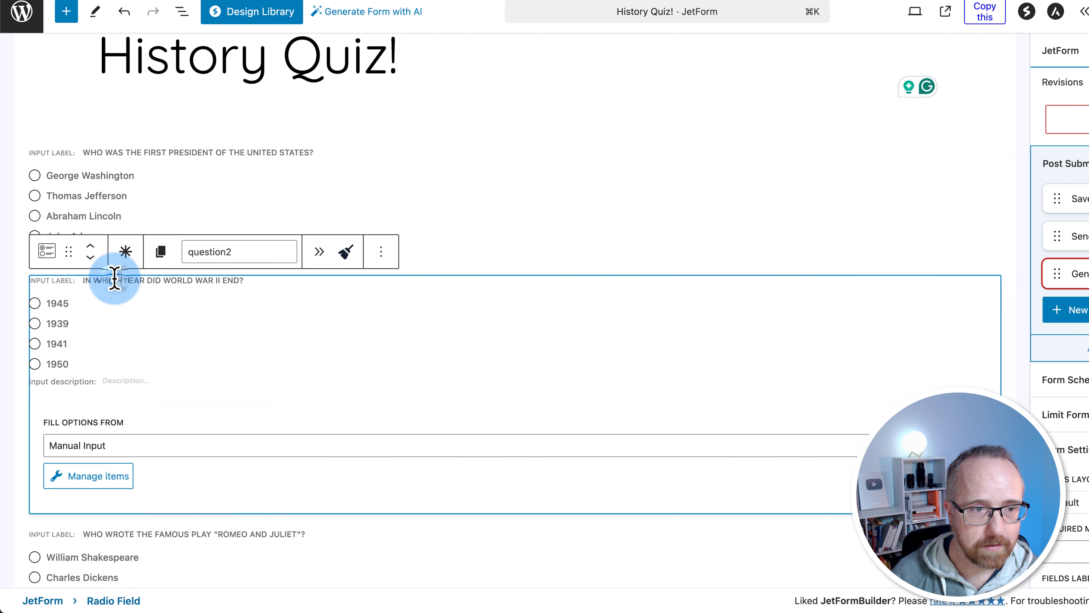
pyautogui.tripleClick(114, 278)
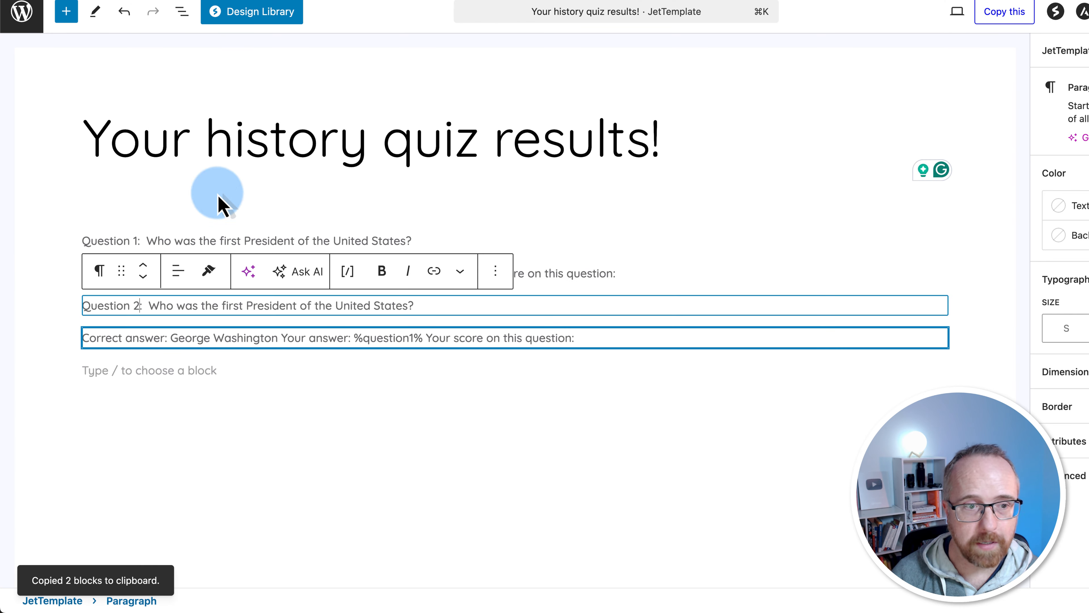
pyautogui.moveTo(150, 305); pyautogui.dragTo(392, 300)
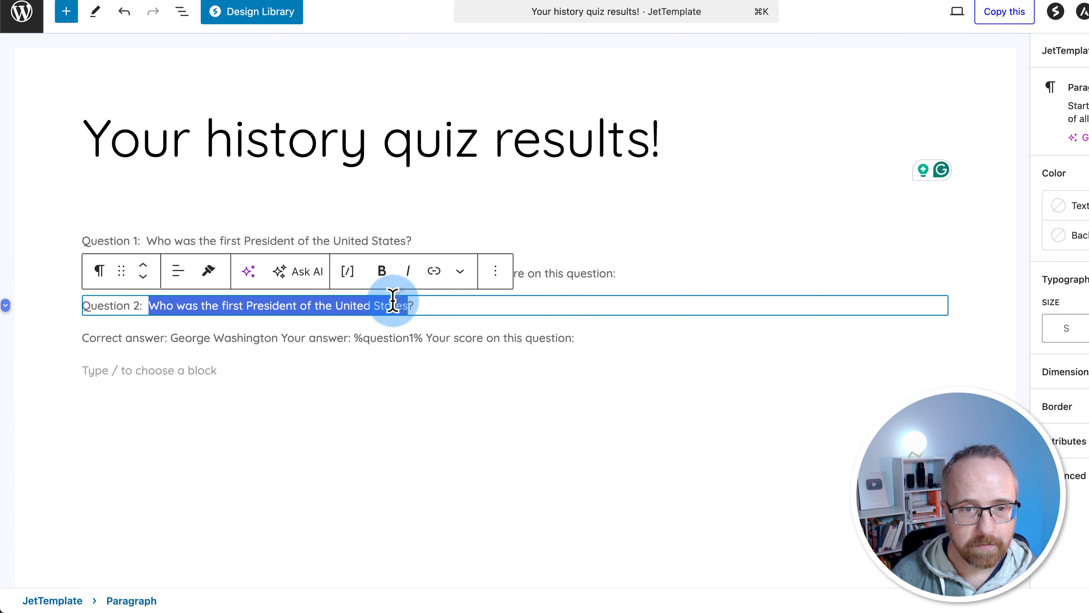
pyautogui.moveTo(171, 338); pyautogui.dragTo(278, 338)
pyautogui.write('1945')
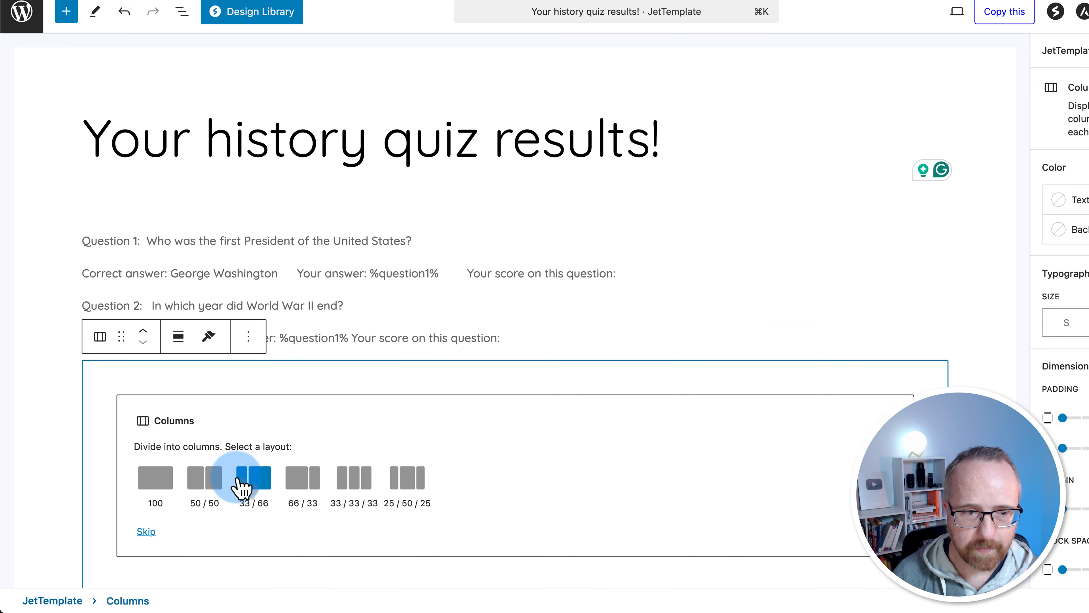
# Split the new row into three columns and paste 'Correct answer: 1945' into the first
pyautogui.click(350, 478)
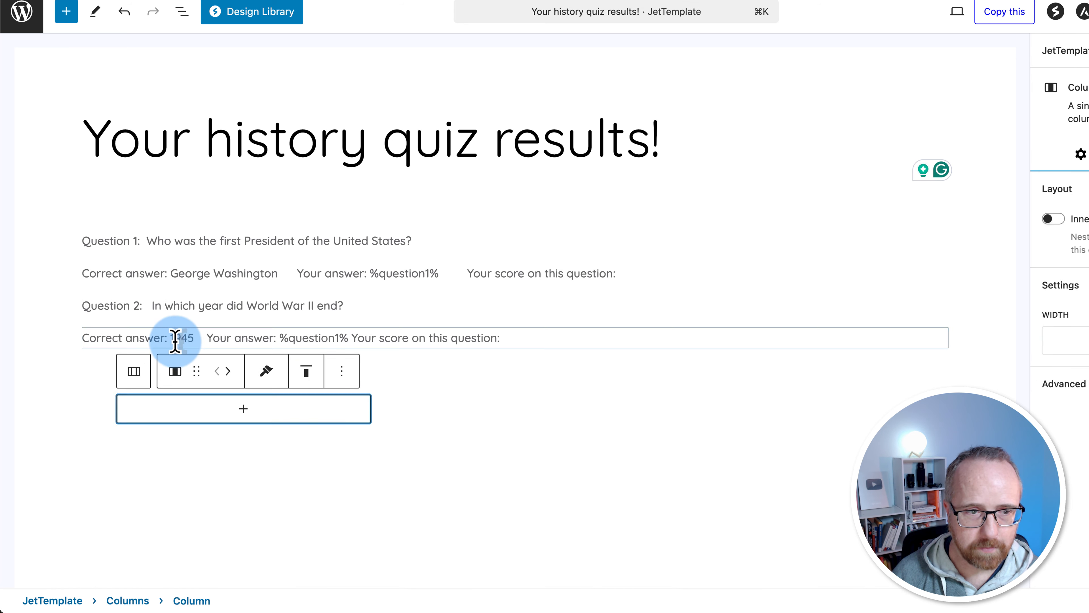
pyautogui.click(244, 408)
pyautogui.click(157, 248)
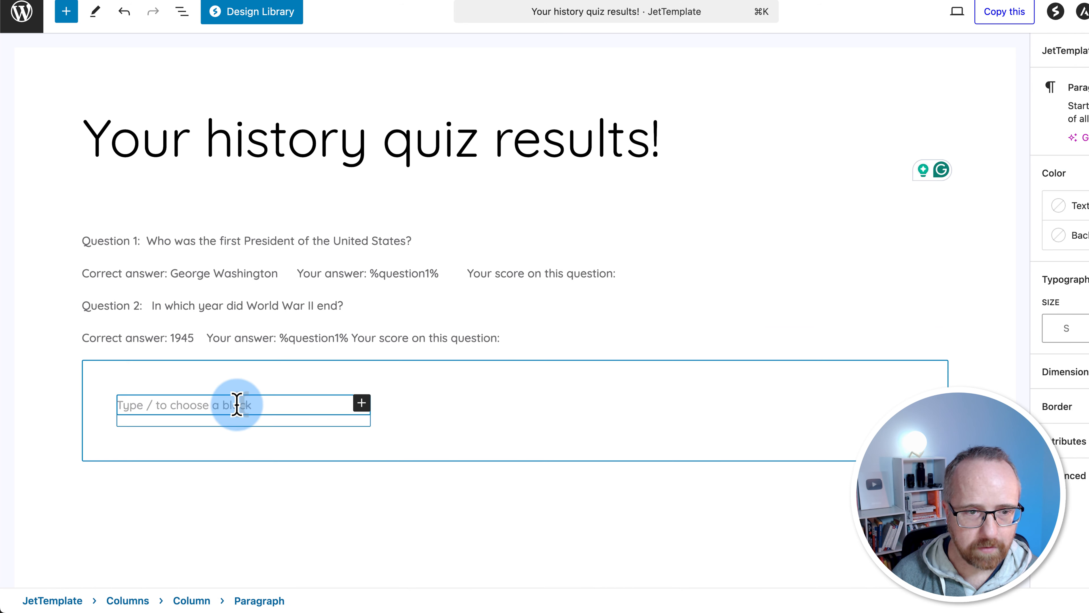
pyautogui.hotkey('ctrl', 'v')
pyautogui.moveTo(208, 338); pyautogui.dragTo(374, 337)
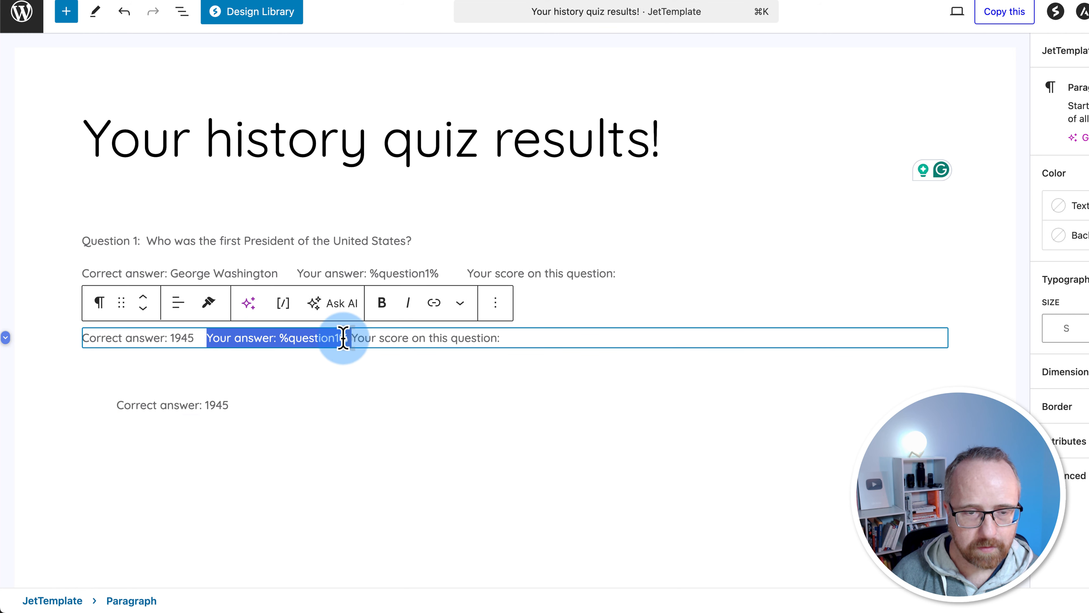
pyautogui.click(340, 396)
pyautogui.click(435, 414)
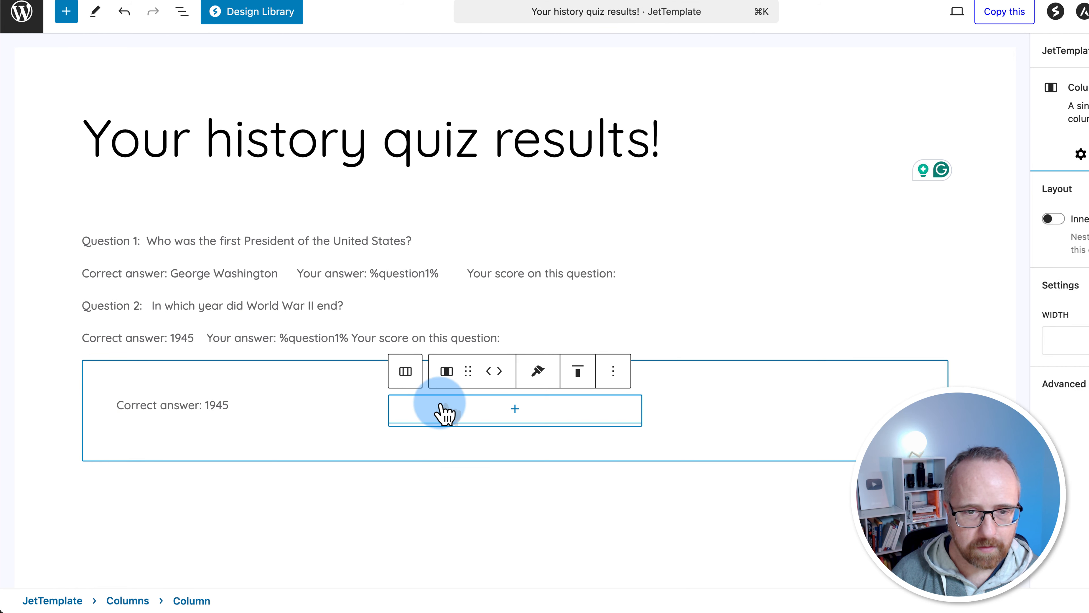
# Fill columns two and three with the Your answer text and 'Your score on this question:'
pyautogui.click(527, 415)
pyautogui.click(453, 266)
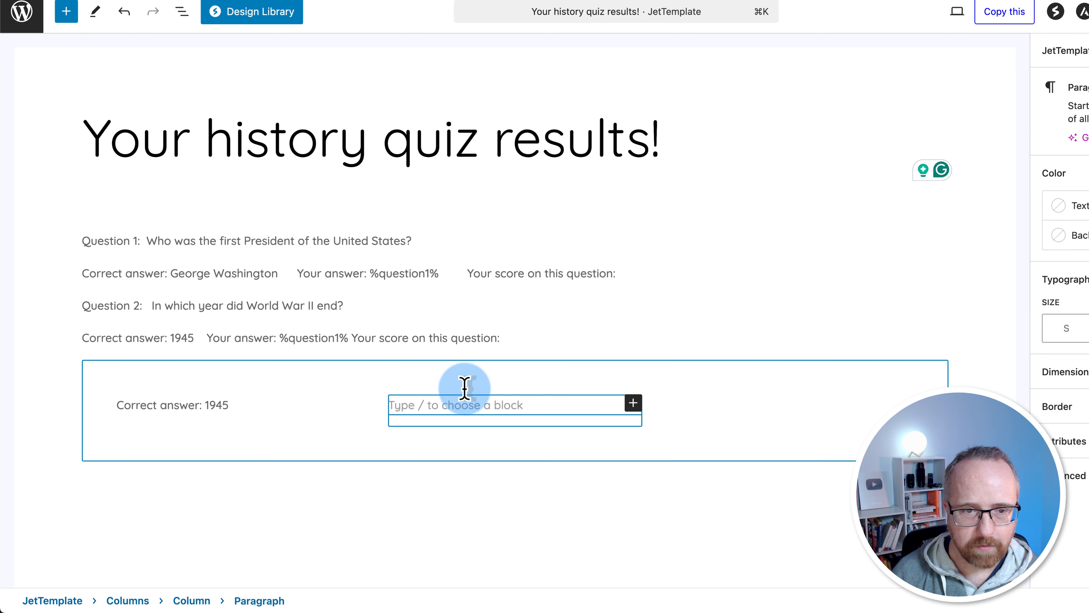
pyautogui.hotkey('ctrl', 'v')
pyautogui.moveTo(352, 338); pyautogui.dragTo(496, 337)
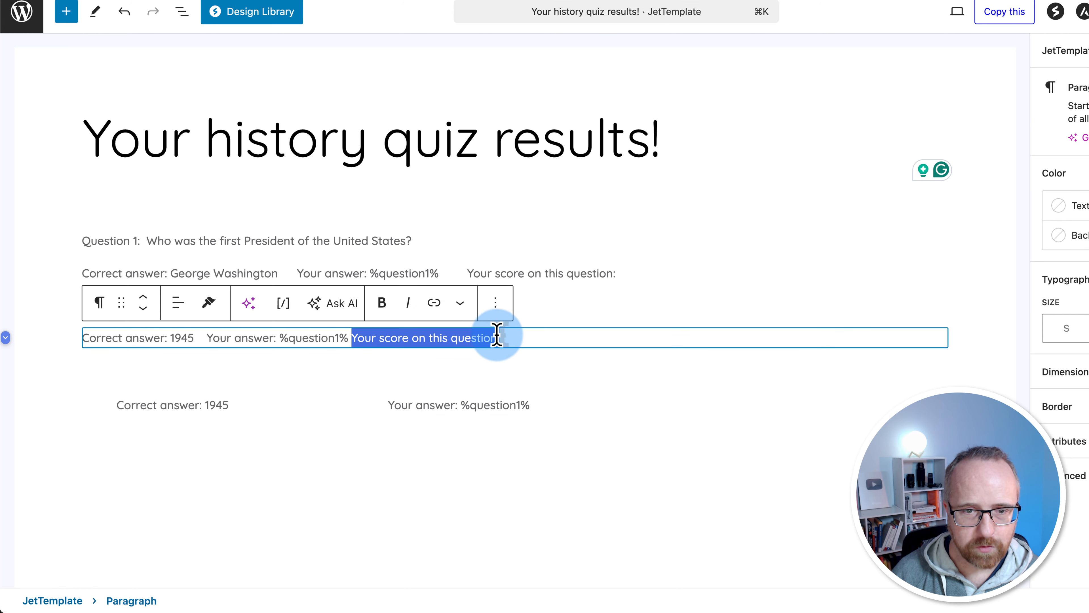
pyautogui.click(618, 408)
pyautogui.click(726, 414)
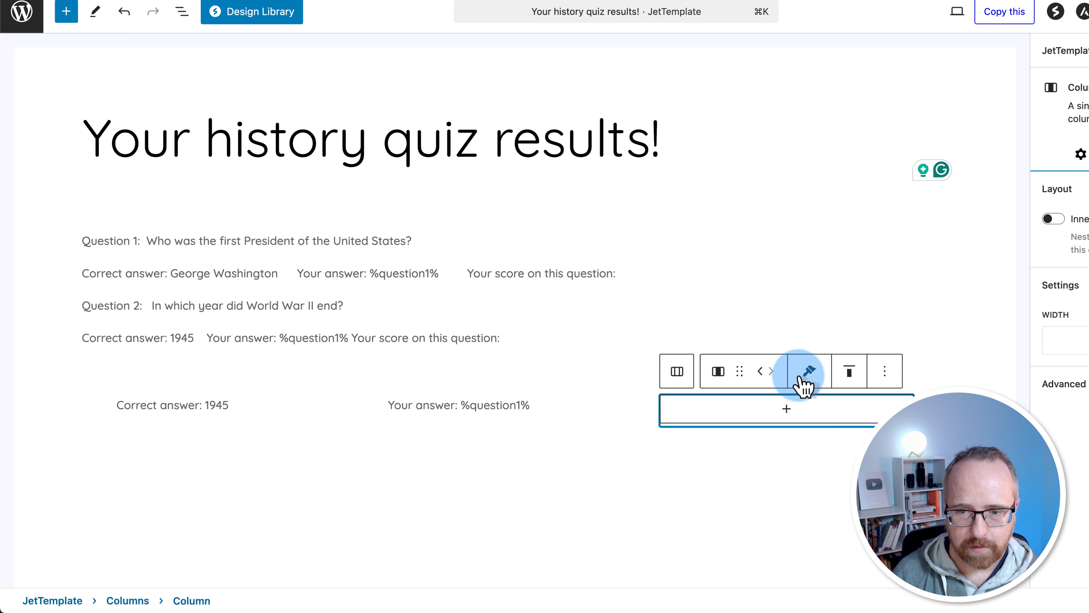
pyautogui.click(736, 412)
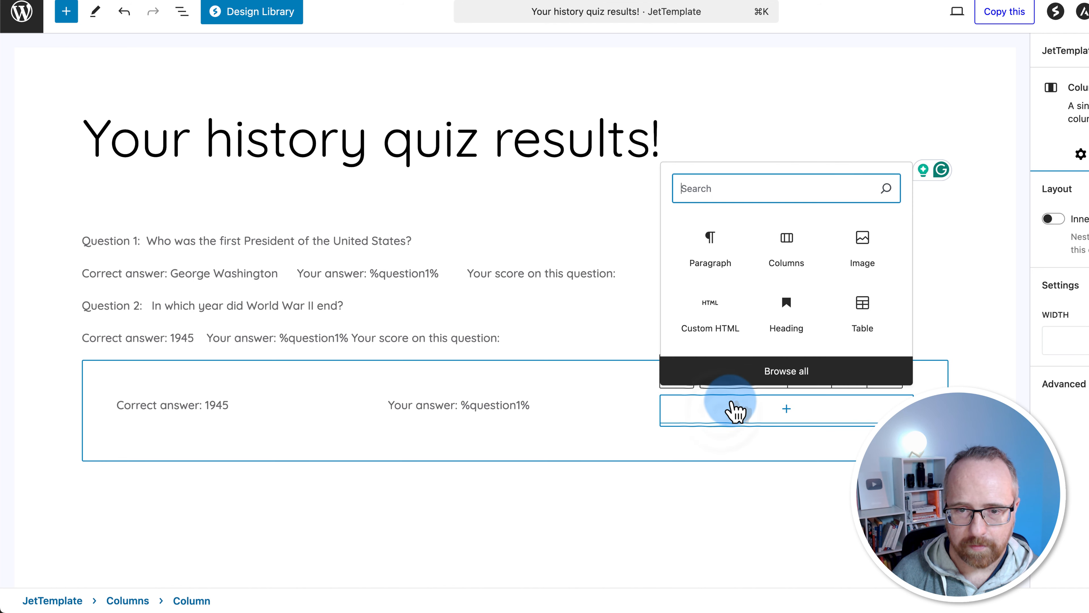
pyautogui.click(717, 264)
pyautogui.hotkey('ctrl', 'v')
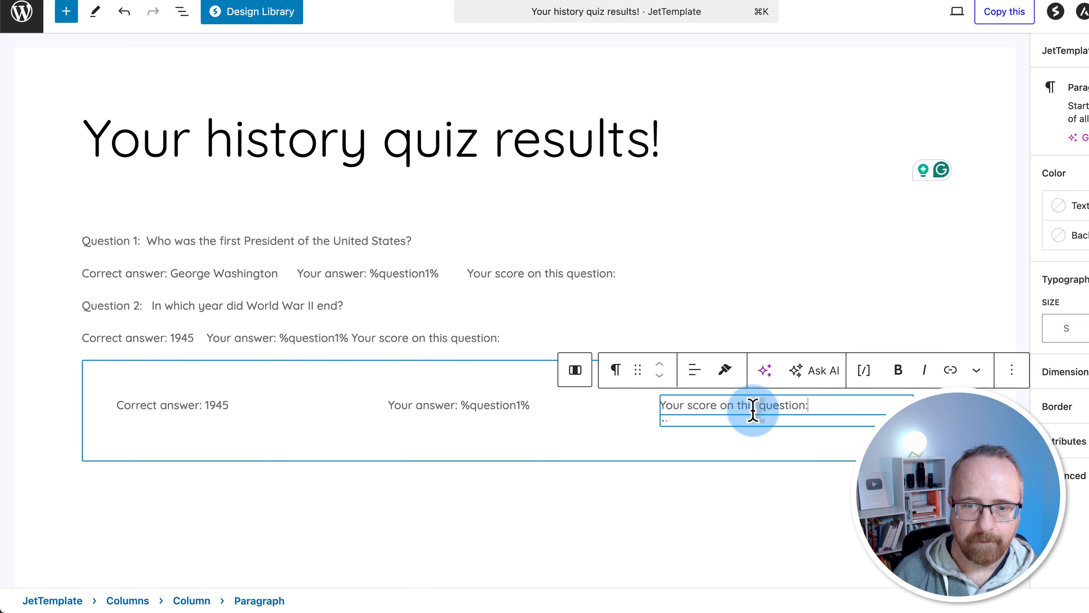
# Delete Question 2's old one-line answer paragraph and copy the answer columns row
pyautogui.tripleClick(586, 335)
pyautogui.press('BackSpace')
pyautogui.press('BackSpace')
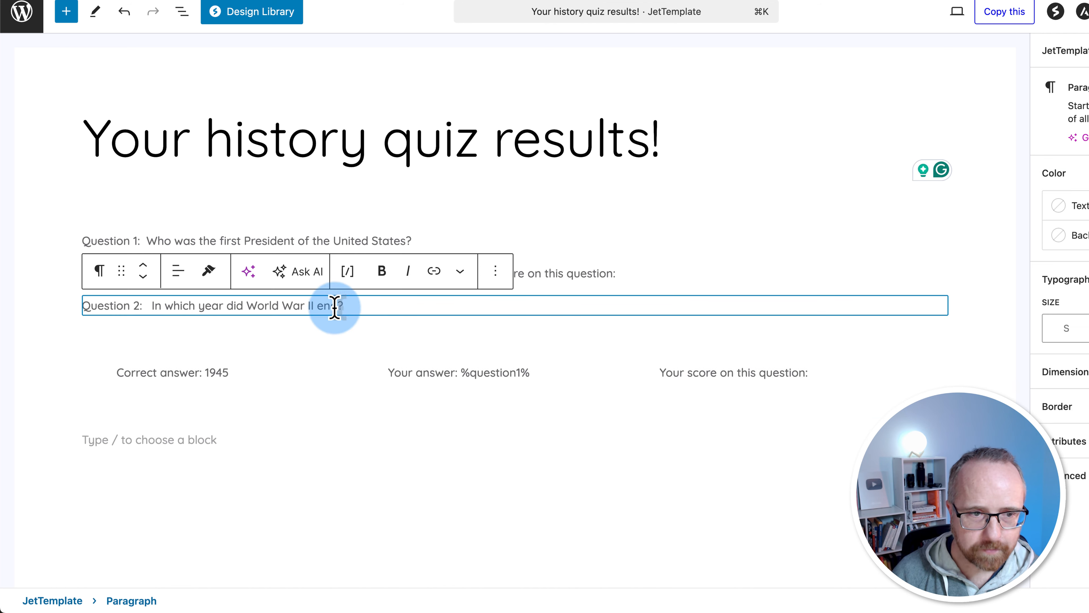
pyautogui.click(287, 352)
pyautogui.press('super+c')
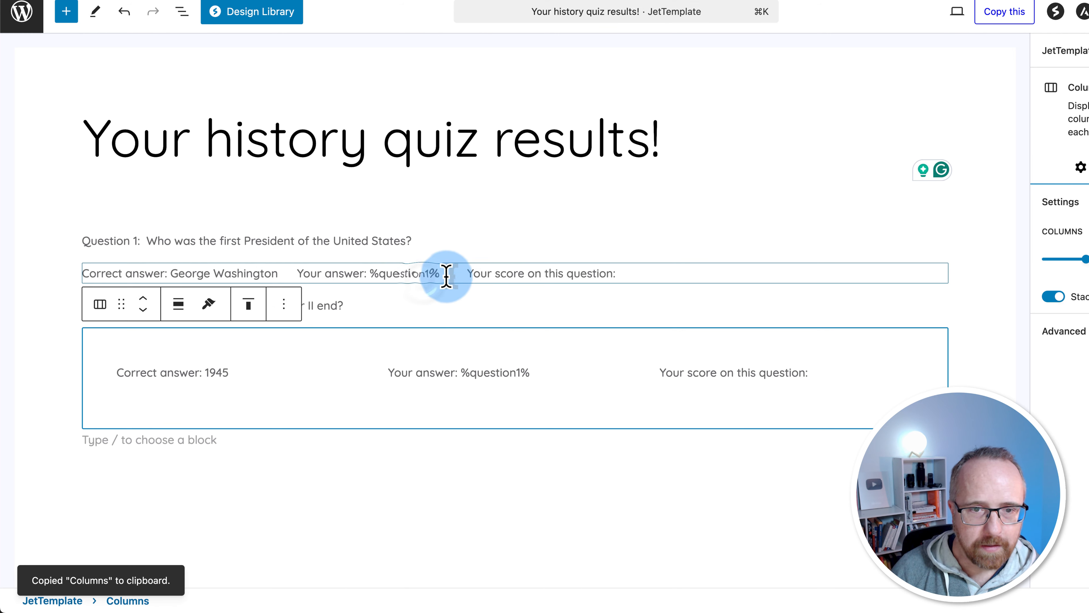
# Paste the answer row under Question 1 with 'Correct answer: George Washington' and its %question1% answer
pyautogui.click(426, 274)
pyautogui.press('super+v')
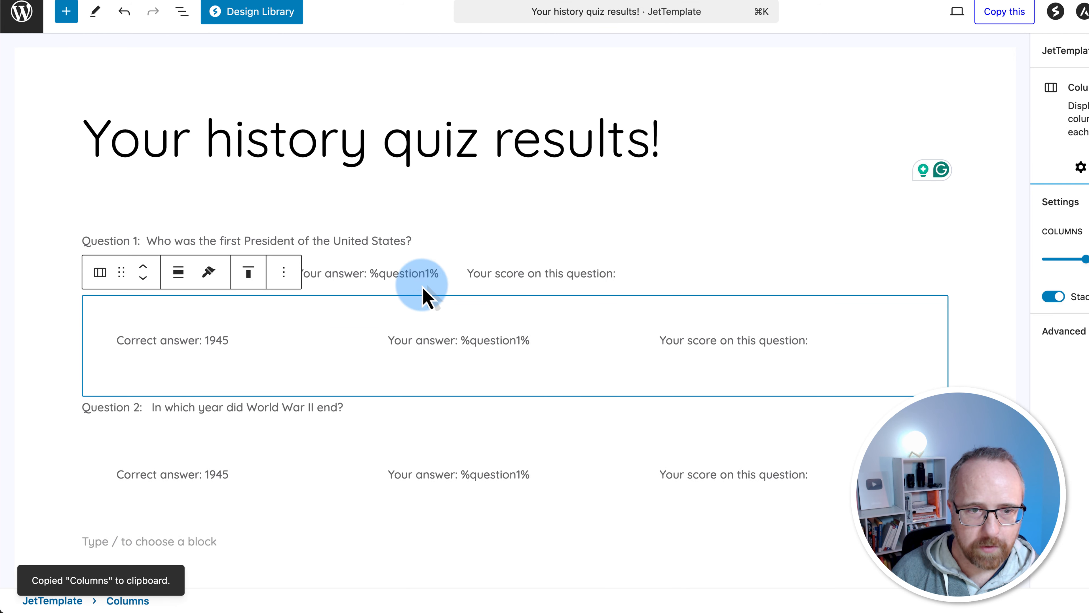
pyautogui.click(412, 274)
pyautogui.moveTo(278, 273); pyautogui.dragTo(98, 278)
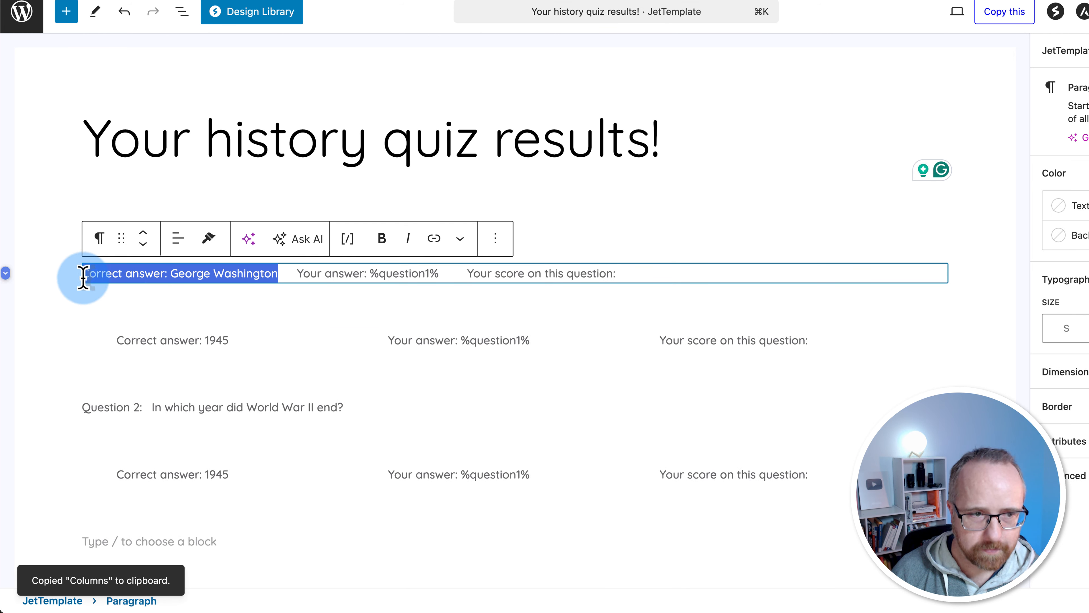
pyautogui.click(177, 341)
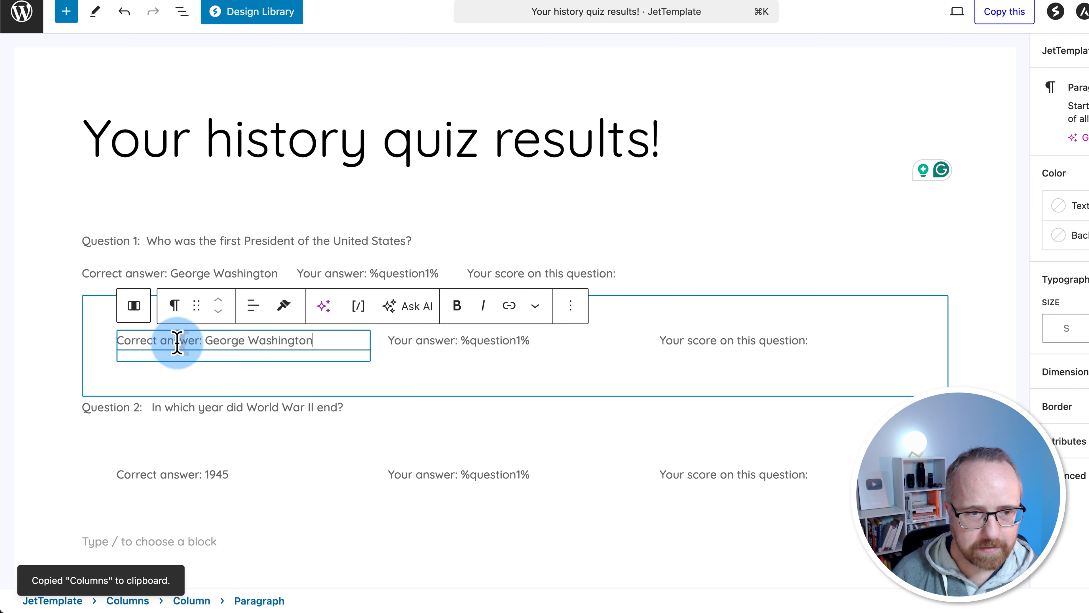
pyautogui.doubleClick(344, 274)
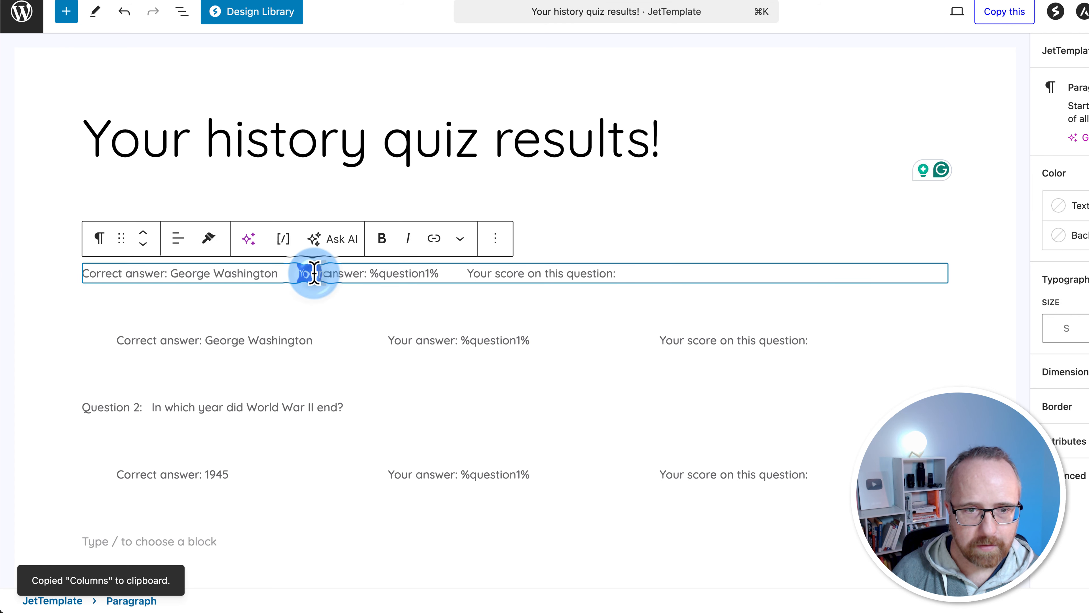
pyautogui.moveTo(314, 274); pyautogui.dragTo(618, 273)
pyautogui.click(467, 336)
pyautogui.press('super+a')
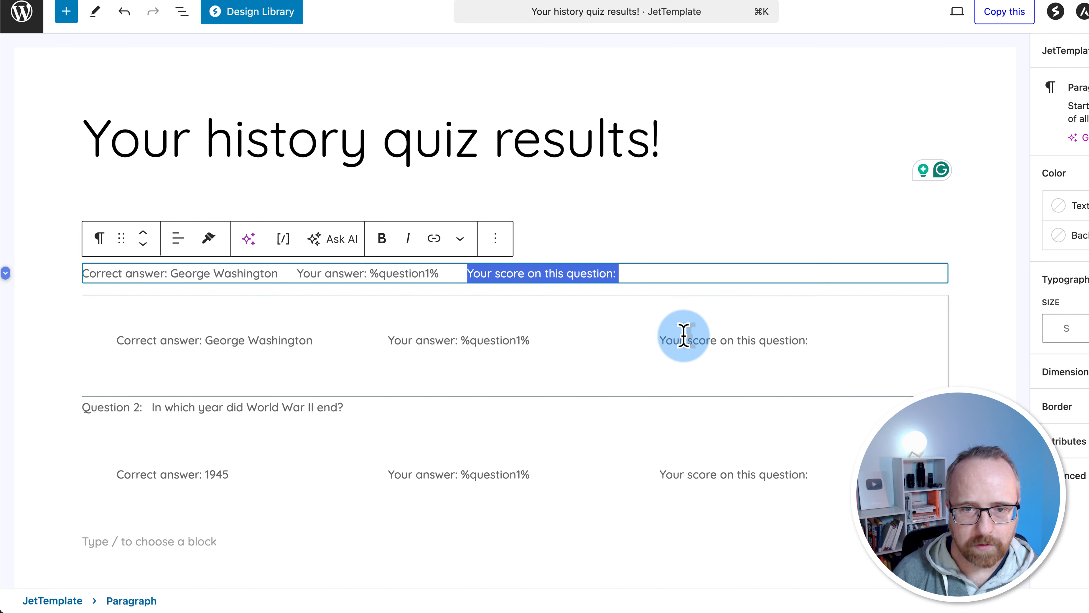
pyautogui.tripleClick(691, 342)
pyautogui.press('super+v')
# Delete Question 1's old one-line answer paragraph
pyautogui.click(476, 303)
pyautogui.click(626, 276)
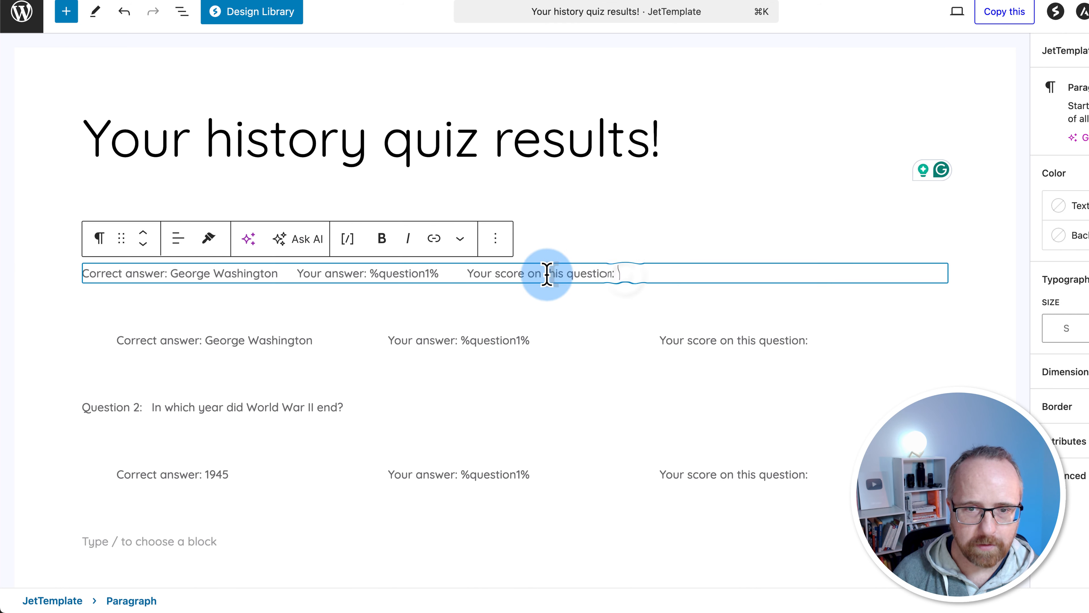
pyautogui.moveTo(546, 274); pyautogui.dragTo(109, 273)
pyautogui.press('BackSpace')
pyautogui.press('BackSpace')
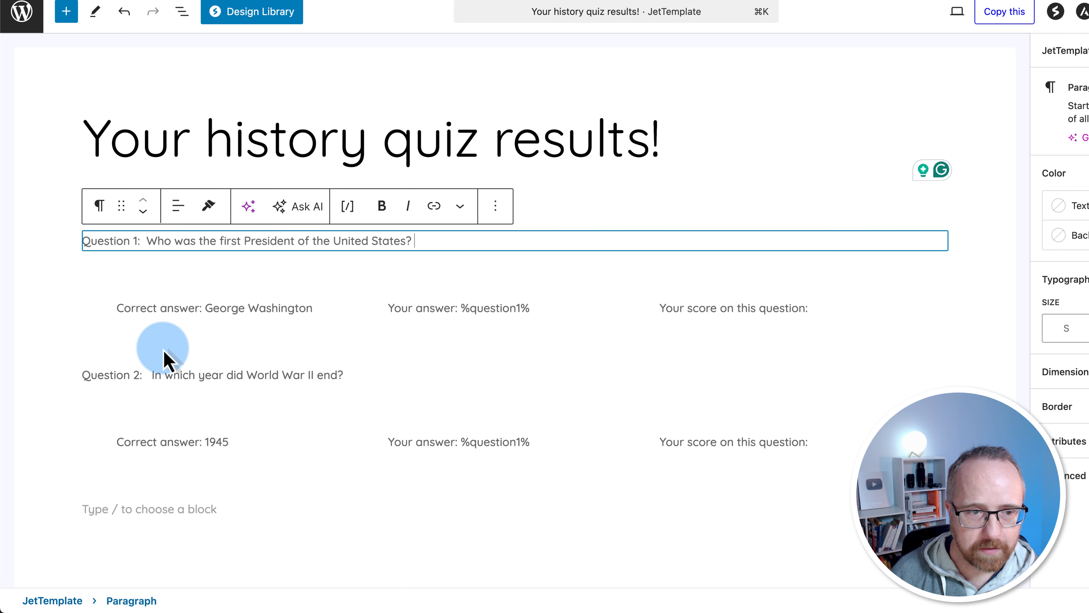
# Change Question 2's answer macro from %question1% to %question2%
pyautogui.scroll(-2, 240, 392)
pyautogui.scroll(-2, 251, 399)
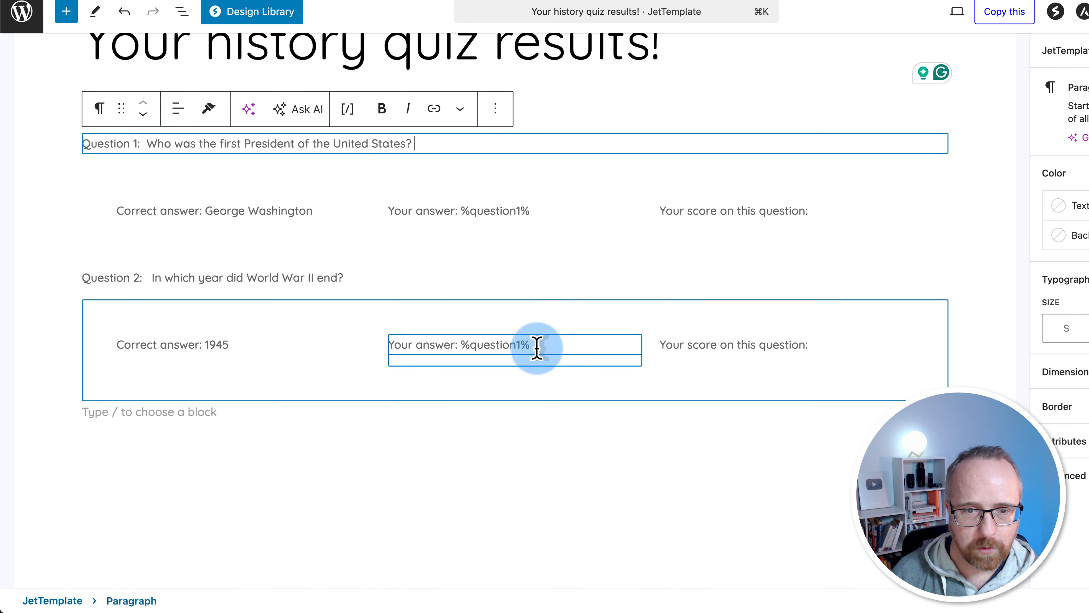
pyautogui.click(522, 345)
pyautogui.press('BackSpace')
pyautogui.write('2')
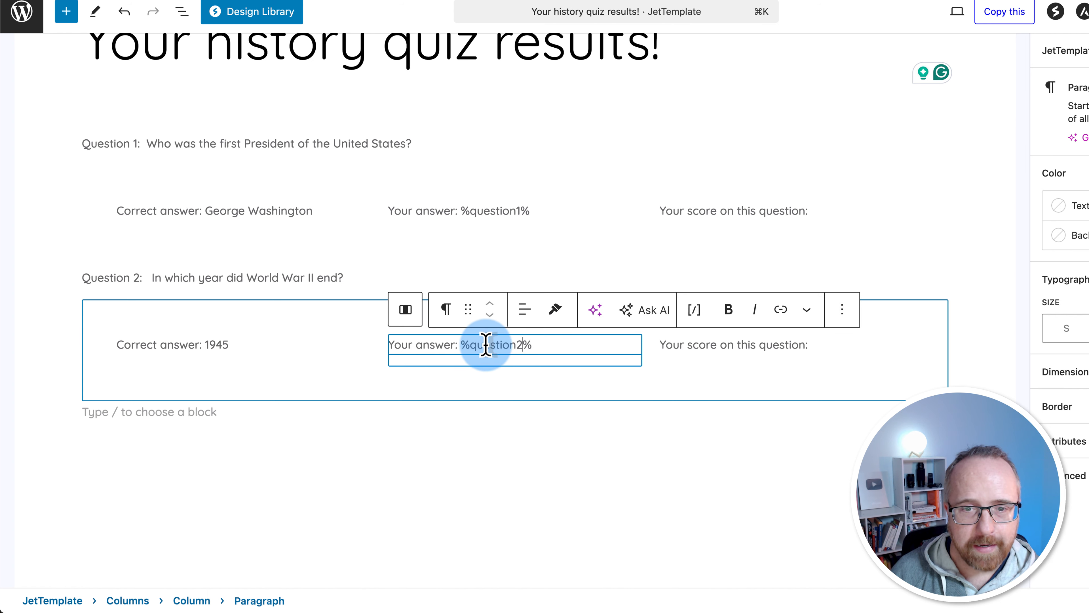
pyautogui.click(512, 345)
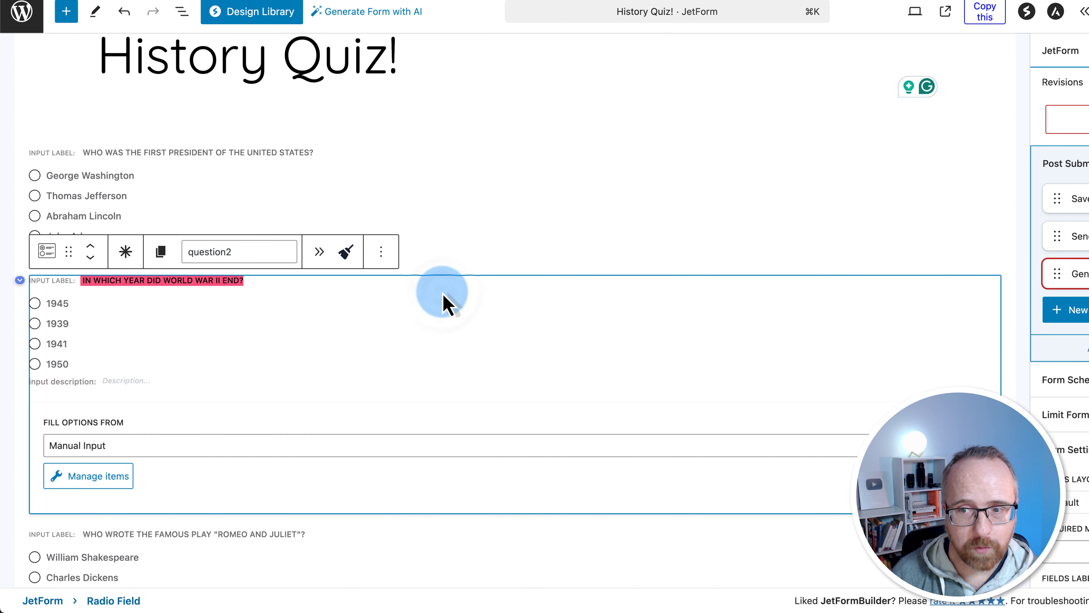
pyautogui.click(287, 189)
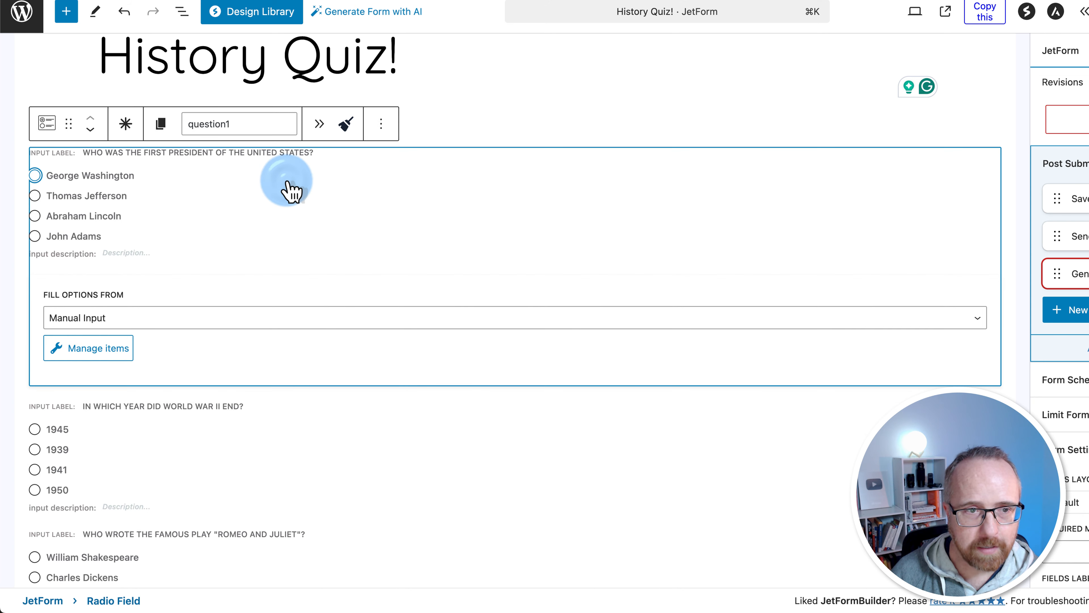
pyautogui.click(972, 50)
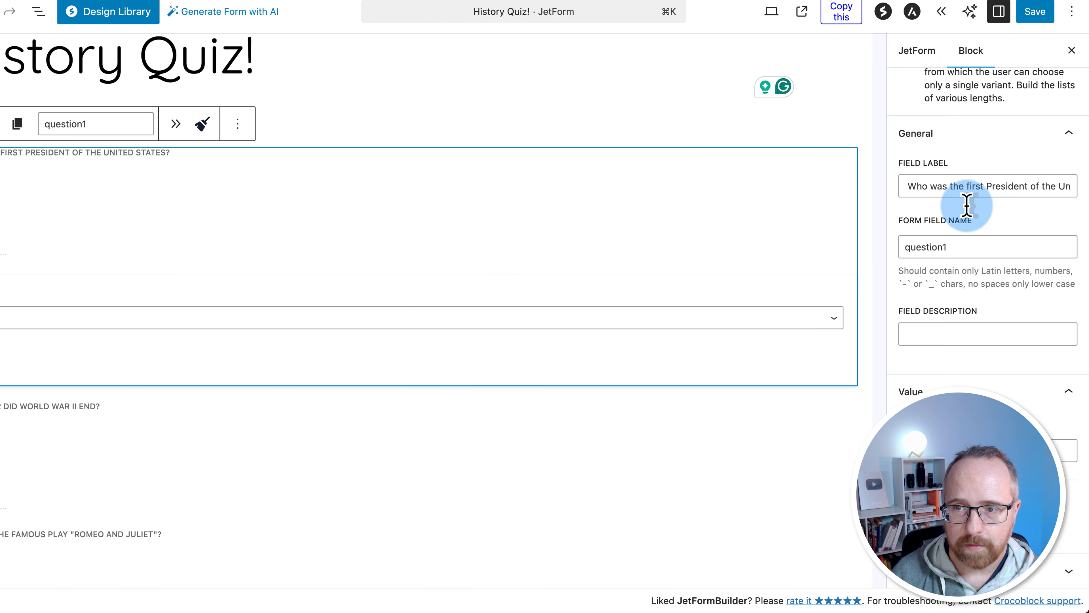
pyautogui.moveTo(963, 248); pyautogui.dragTo(875, 257)
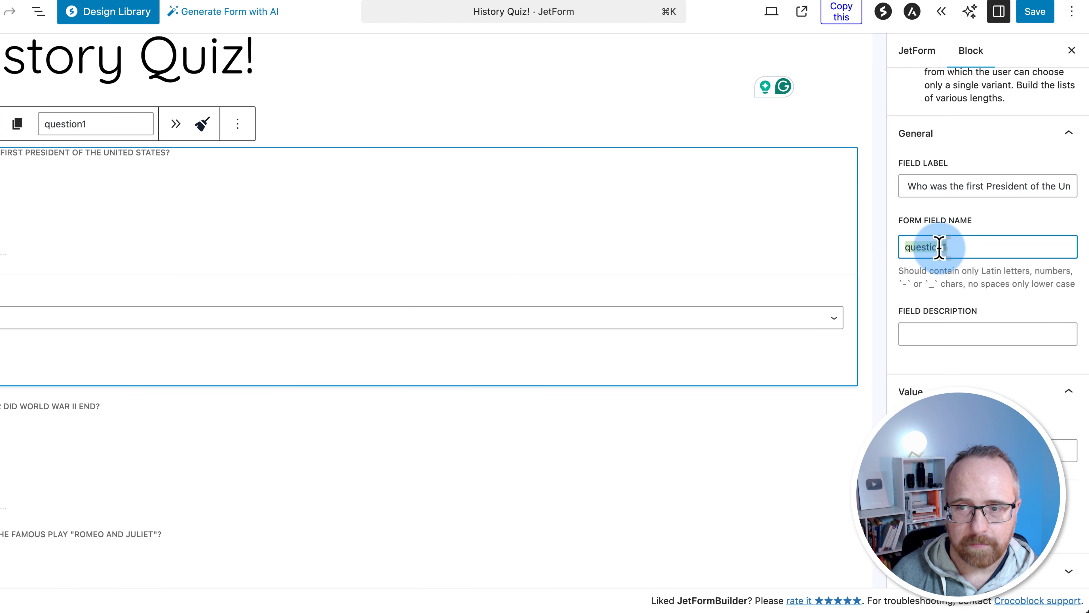
pyautogui.moveTo(952, 248); pyautogui.dragTo(871, 257)
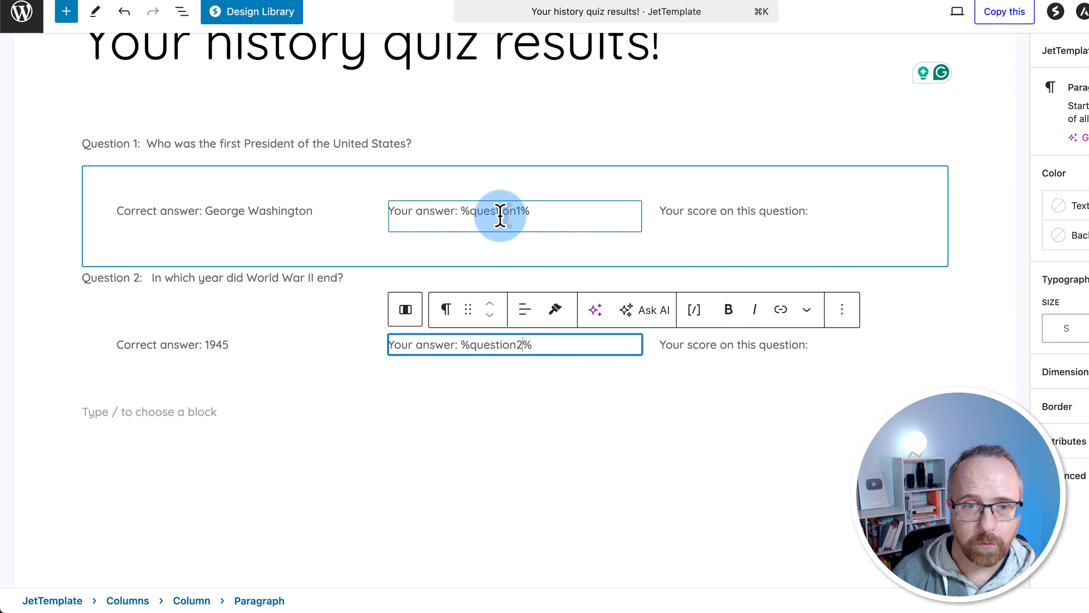
pyautogui.click(500, 215)
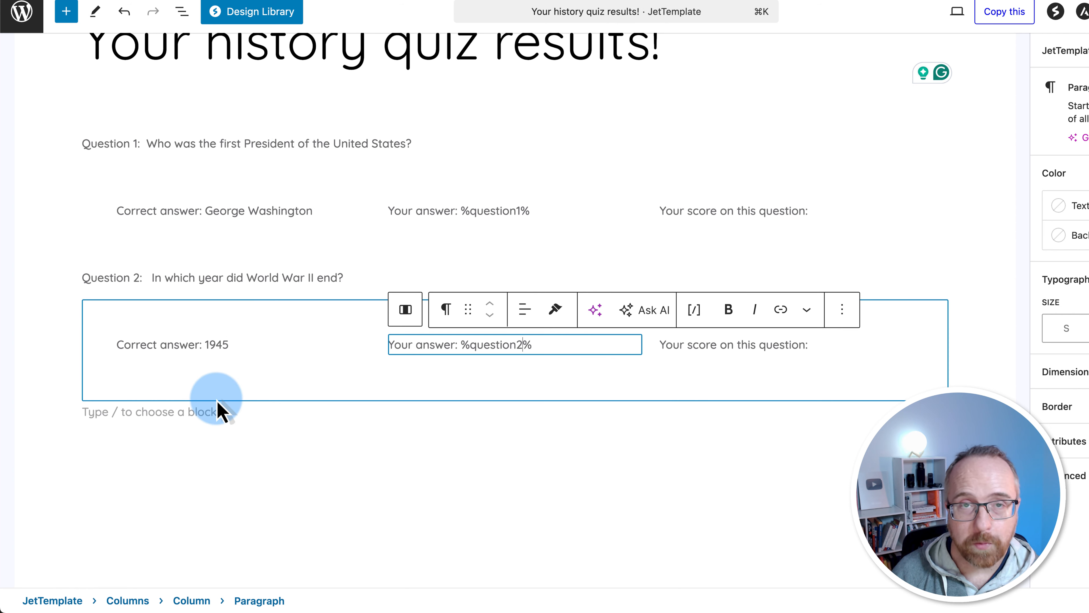
pyautogui.scroll(-1, 339, 410)
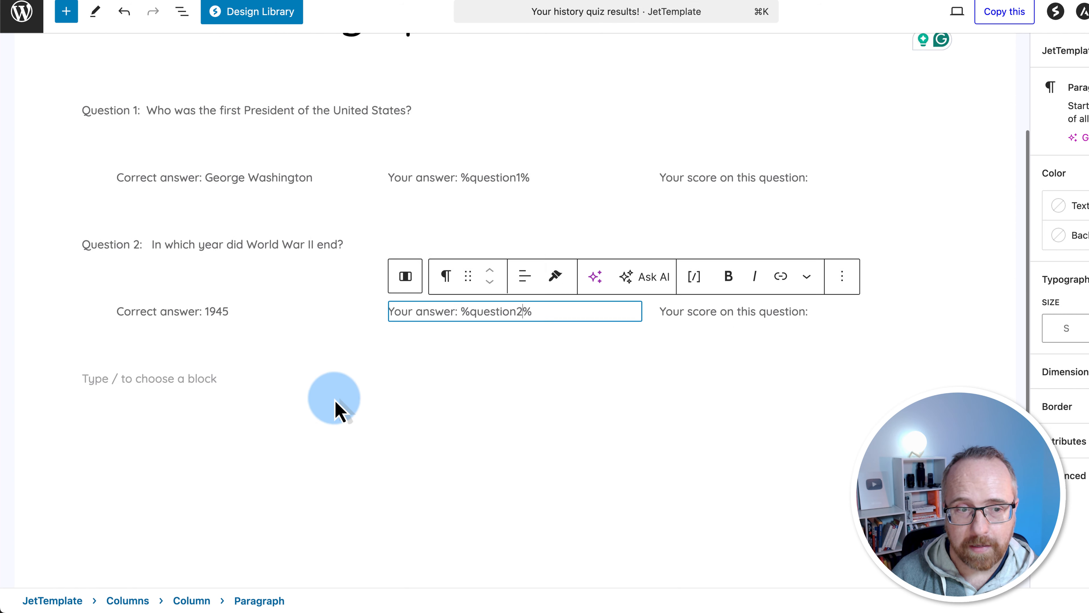
pyautogui.scroll(-2, 339, 410)
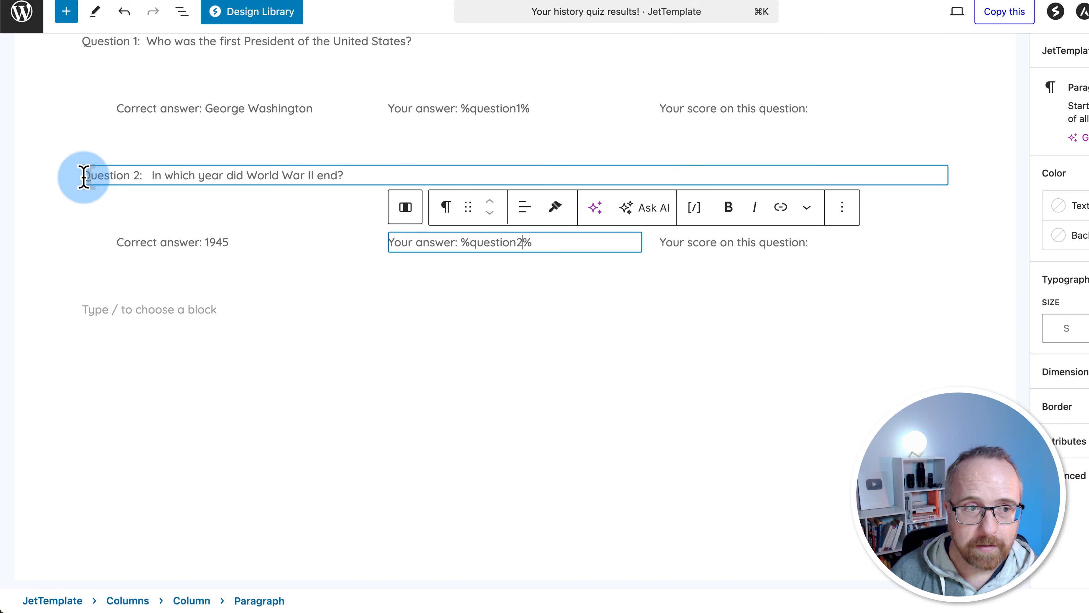
# Duplicate the Question 2 heading three times as Question 3, Question 4 and Question 5
pyautogui.moveTo(84, 176); pyautogui.dragTo(880, 272)
pyautogui.click(297, 309)
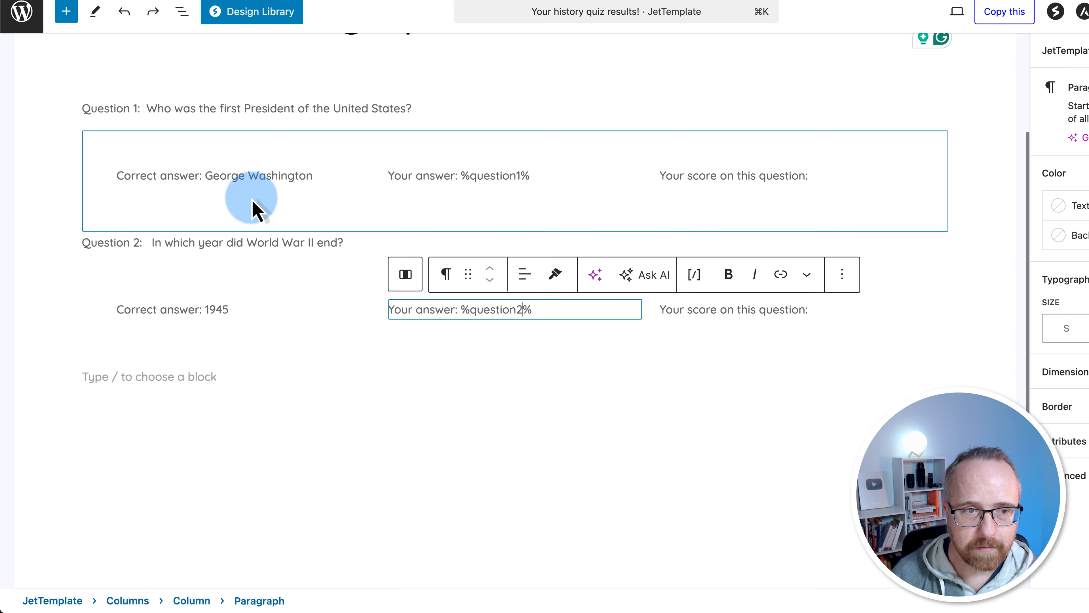
pyautogui.tripleClick(246, 242)
pyautogui.press('super+c')
pyautogui.click(197, 373)
pyautogui.press('super+v')
pyautogui.scroll(-2, 189, 365)
pyautogui.press('Return')
pyautogui.press('super+v')
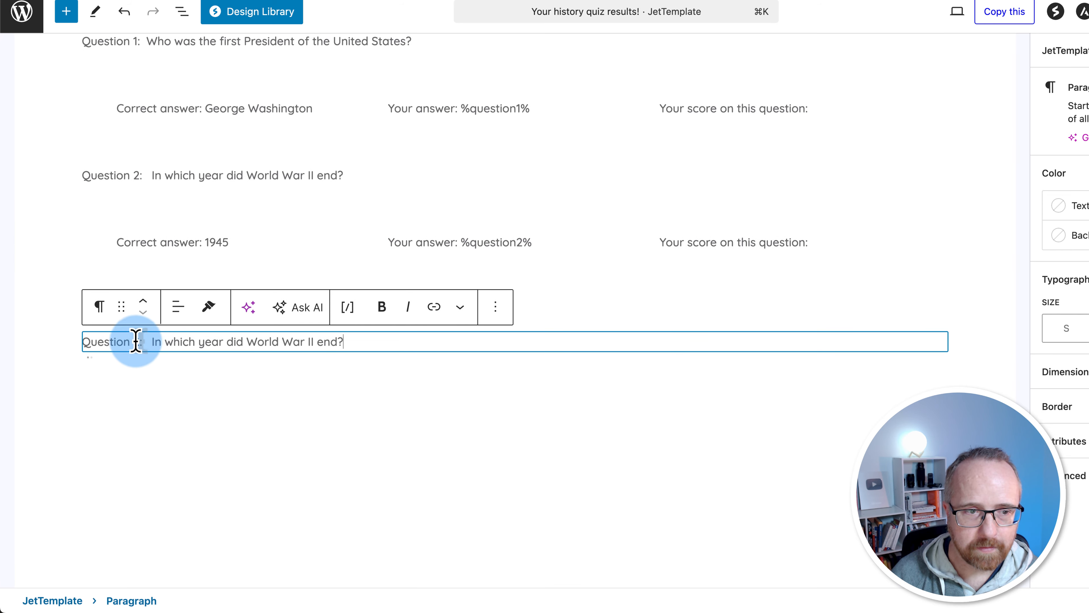
pyautogui.press('BackSpace')
pyautogui.write('4')
pyautogui.press('End')
pyautogui.press('Return')
pyautogui.press('super+v')
pyautogui.click(129, 372)
pyautogui.press('BackSpace')
pyautogui.write('5')
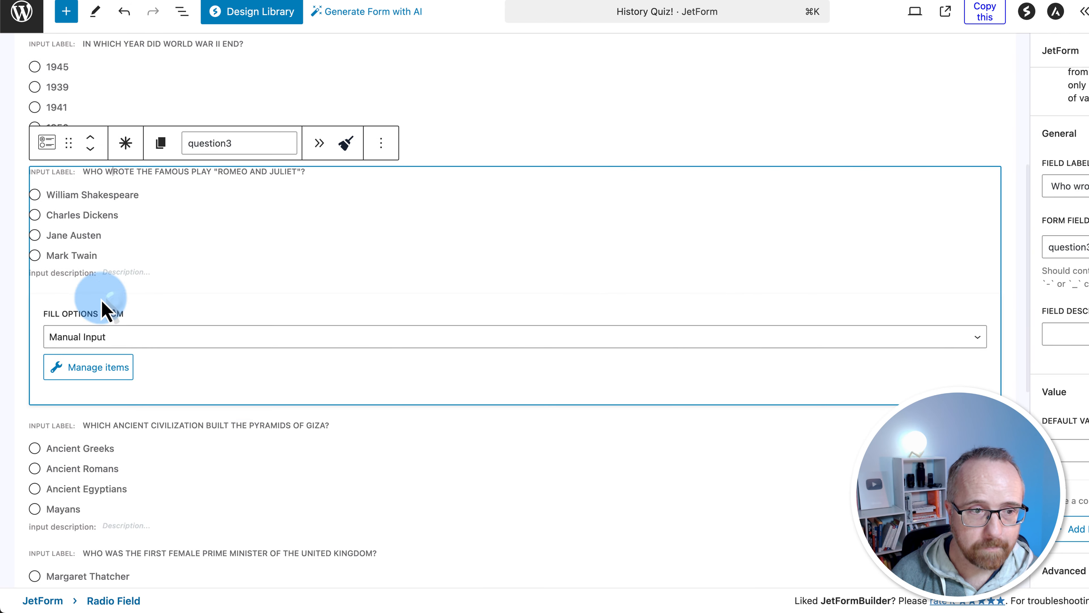
# Paste the Romeo and Juliet, pyramids of Giza and Prime Minister questions into headings 3–5
pyautogui.moveTo(85, 172); pyautogui.dragTo(307, 173)
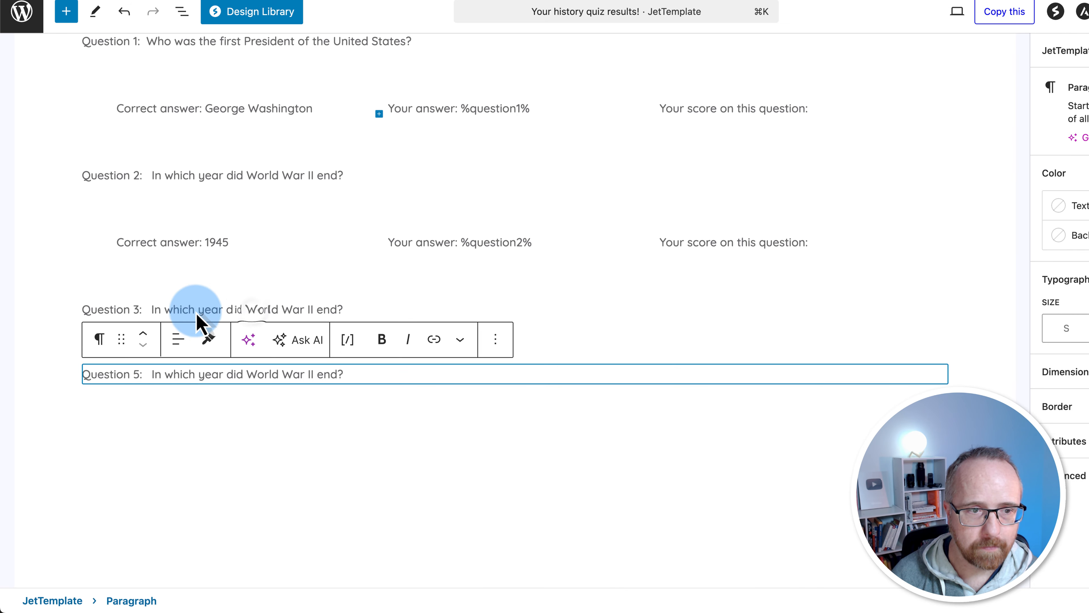
pyautogui.moveTo(152, 309); pyautogui.dragTo(343, 308)
pyautogui.press('super+v')
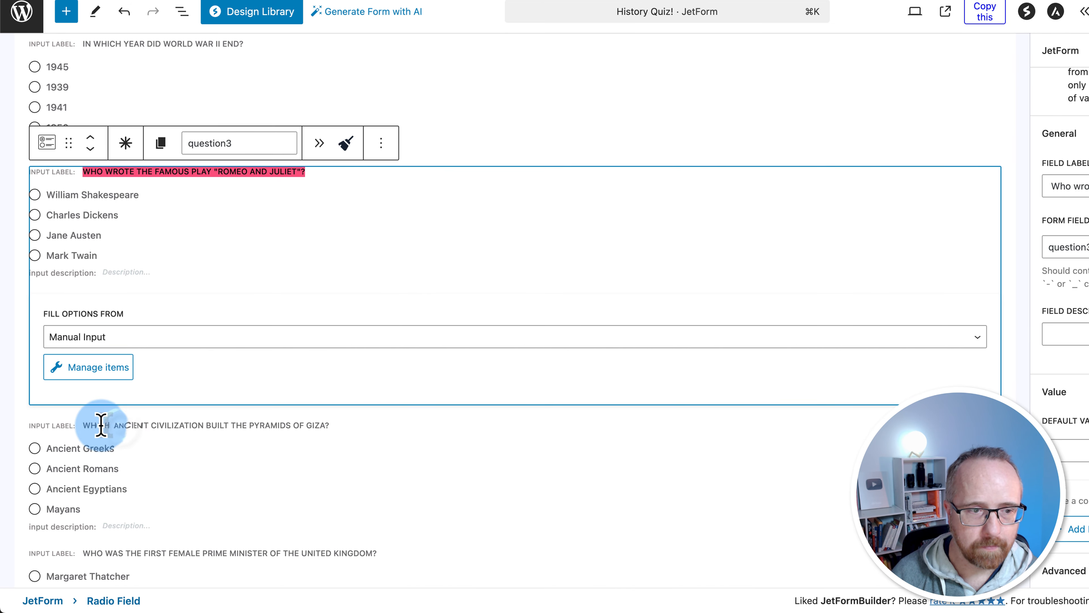
pyautogui.moveTo(97, 425); pyautogui.dragTo(336, 291)
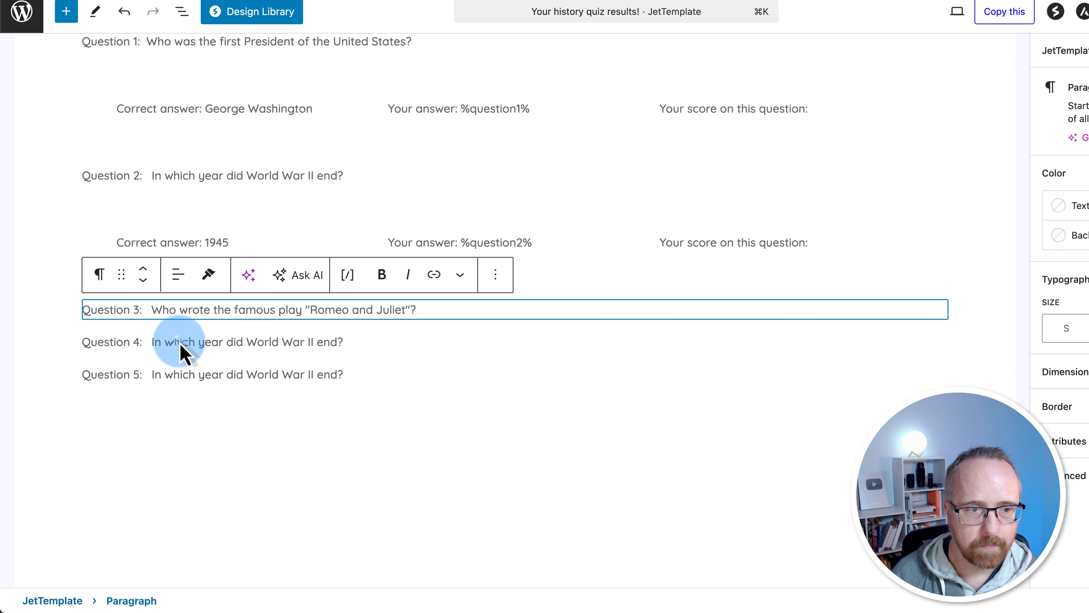
pyautogui.moveTo(152, 342); pyautogui.dragTo(319, 342)
pyautogui.press('super+v')
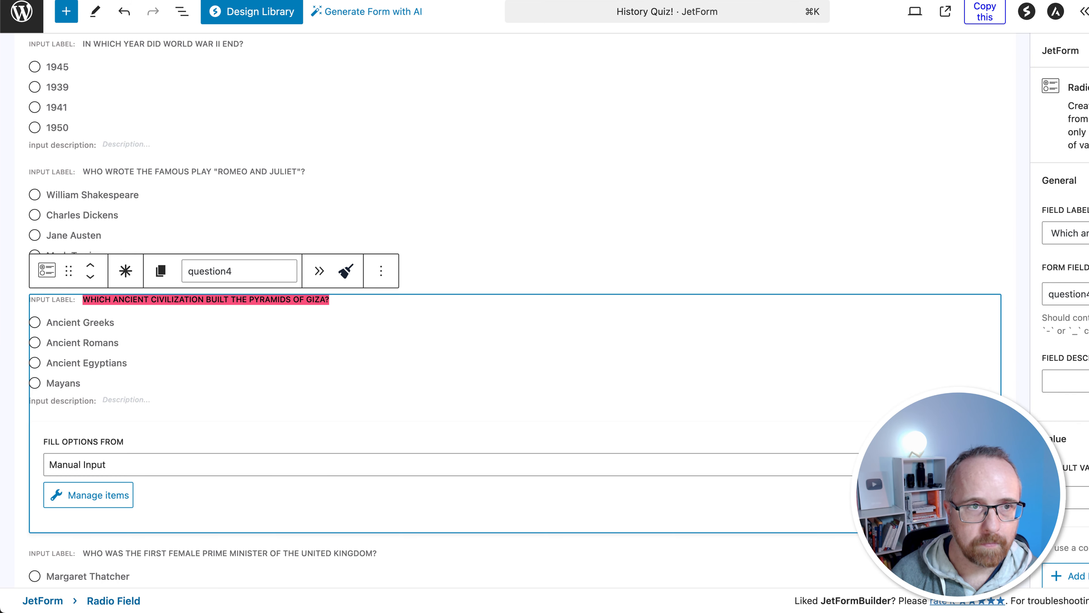
pyautogui.scroll(-2, 170, 450)
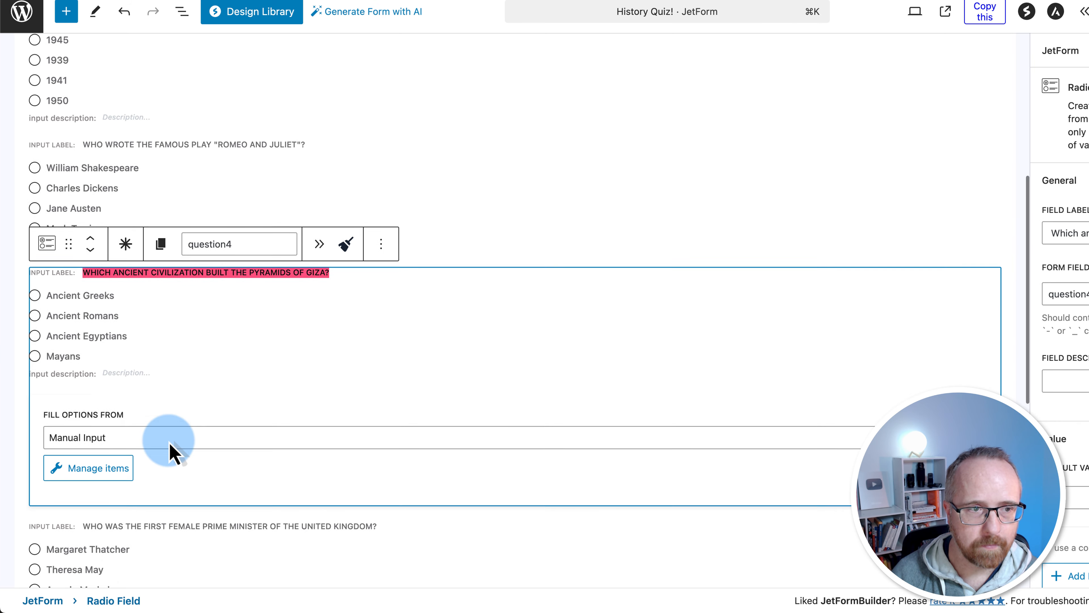
pyautogui.moveTo(103, 507); pyautogui.dragTo(365, 377)
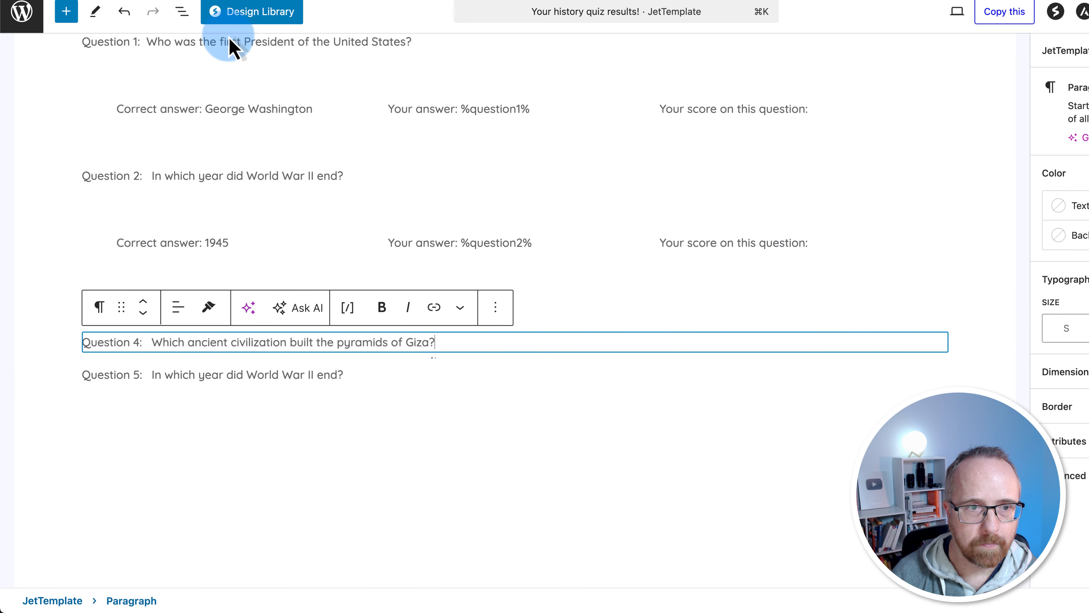
pyautogui.moveTo(152, 375); pyautogui.dragTo(336, 375)
pyautogui.press('super+v')
# Add answer rows under Questions 3–5 using %question3%, %question4% and %question5%
pyautogui.click(323, 214)
pyautogui.press('super+c')
pyautogui.click(422, 313)
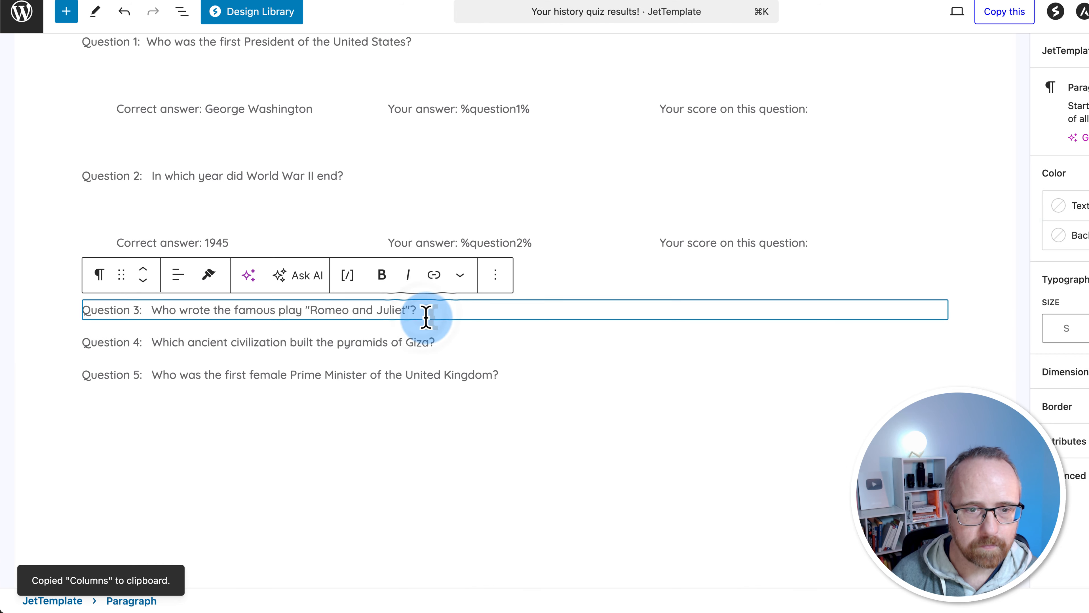
pyautogui.press('super+v')
pyautogui.scroll(-4, 433, 305)
pyautogui.click(446, 280)
pyautogui.press('super+v')
pyautogui.click(530, 408)
pyautogui.press('super+v')
pyautogui.moveTo(522, 210); pyautogui.dragTo(517, 209)
pyautogui.write('3')
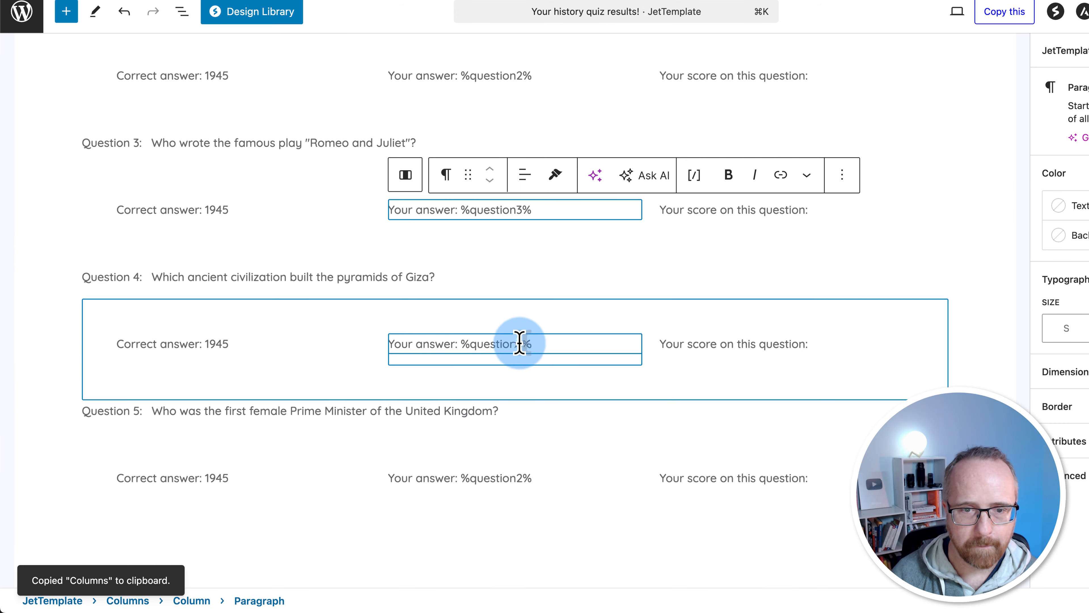
pyautogui.moveTo(522, 343); pyautogui.dragTo(517, 344)
pyautogui.write('4')
pyautogui.moveTo(522, 476); pyautogui.dragTo(519, 475)
pyautogui.write('5')
pyautogui.doubleClick(216, 209)
# Set the correct answers: William Shakespeare for Question 3, Margaret Thatcher for Question 5
pyautogui.write('William')
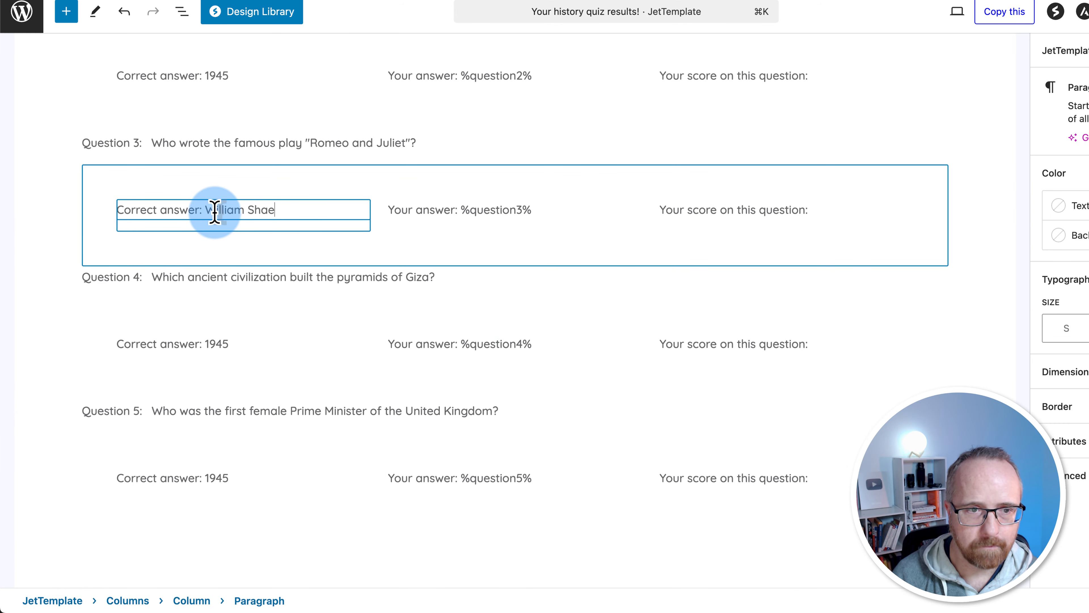
pyautogui.write(' Shakespeare')
pyautogui.doubleClick(216, 343)
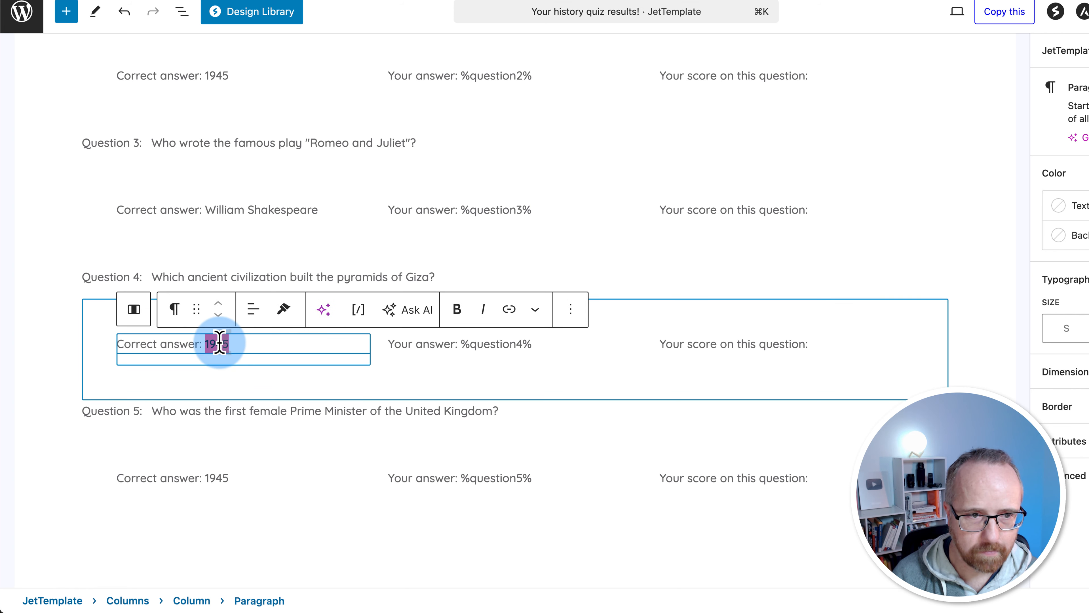
pyautogui.write('Egypt')
pyautogui.doubleClick(228, 475)
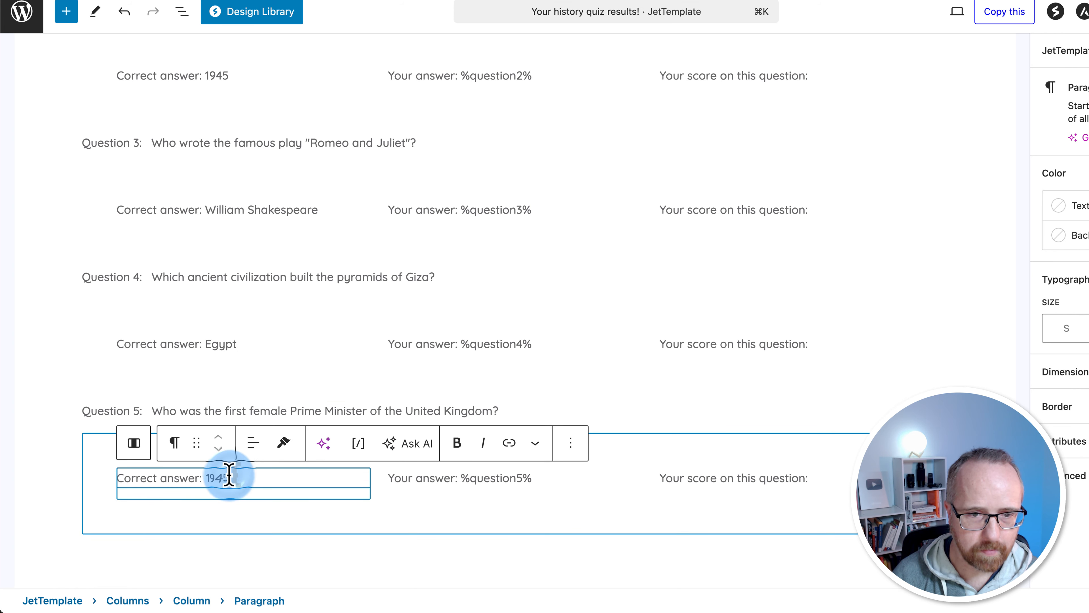
pyautogui.press('super+v')
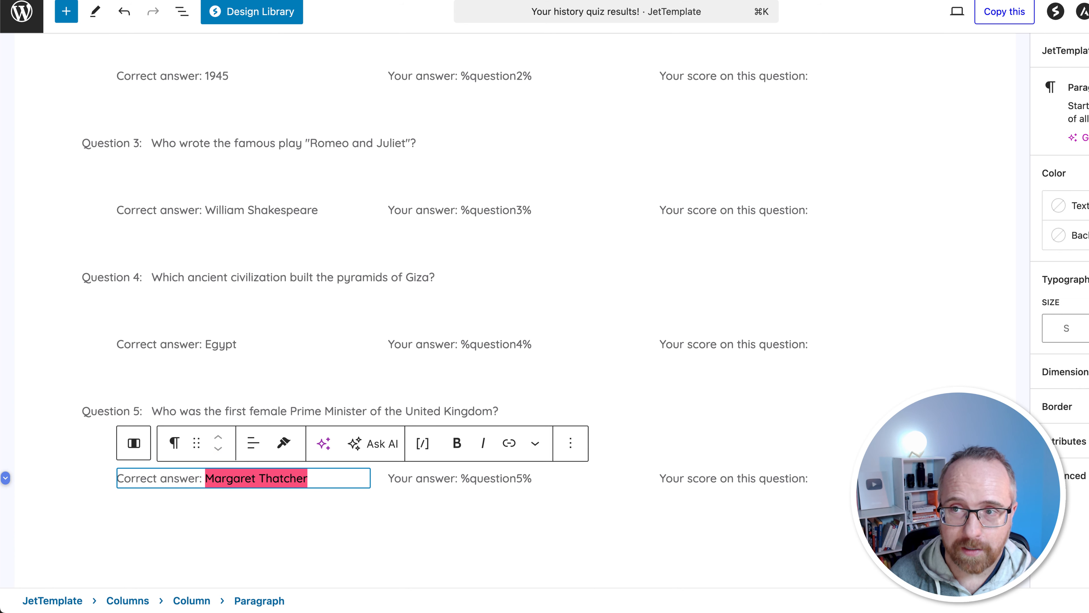
# Add the closing paragraph 'Your total score is XYZ out of 5!' below the last question
pyautogui.click(87, 242)
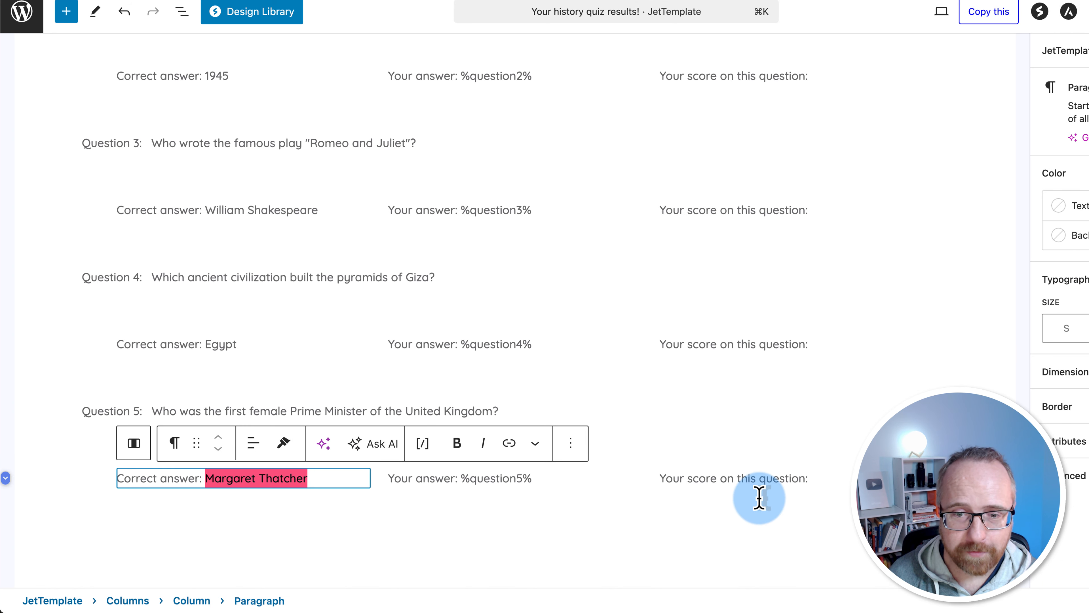
pyautogui.scroll(5, 683, 429)
pyautogui.click(836, 180)
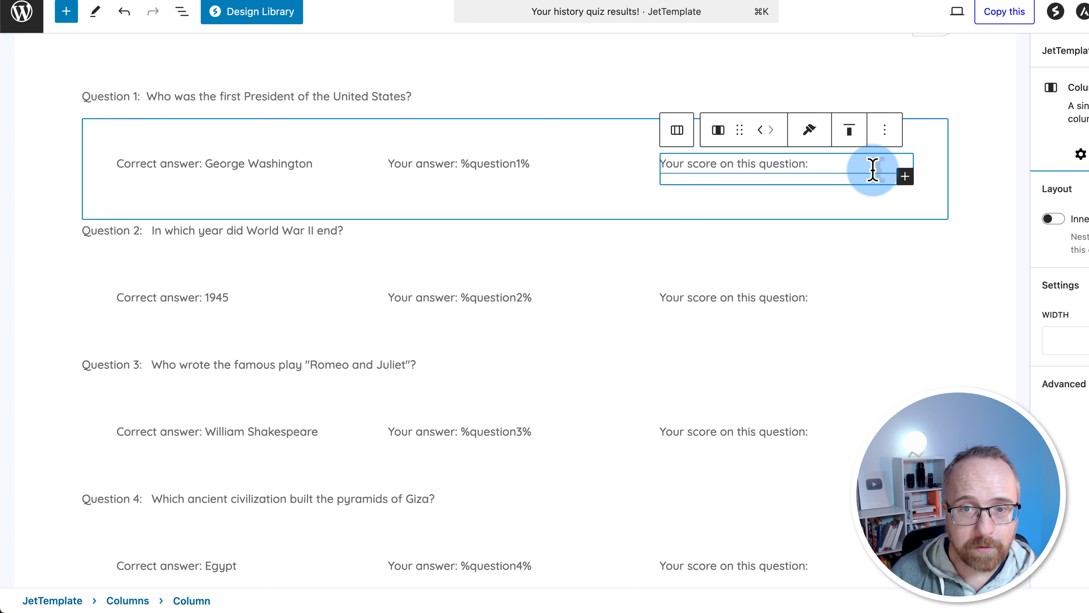
pyautogui.scroll(-10, 712, 386)
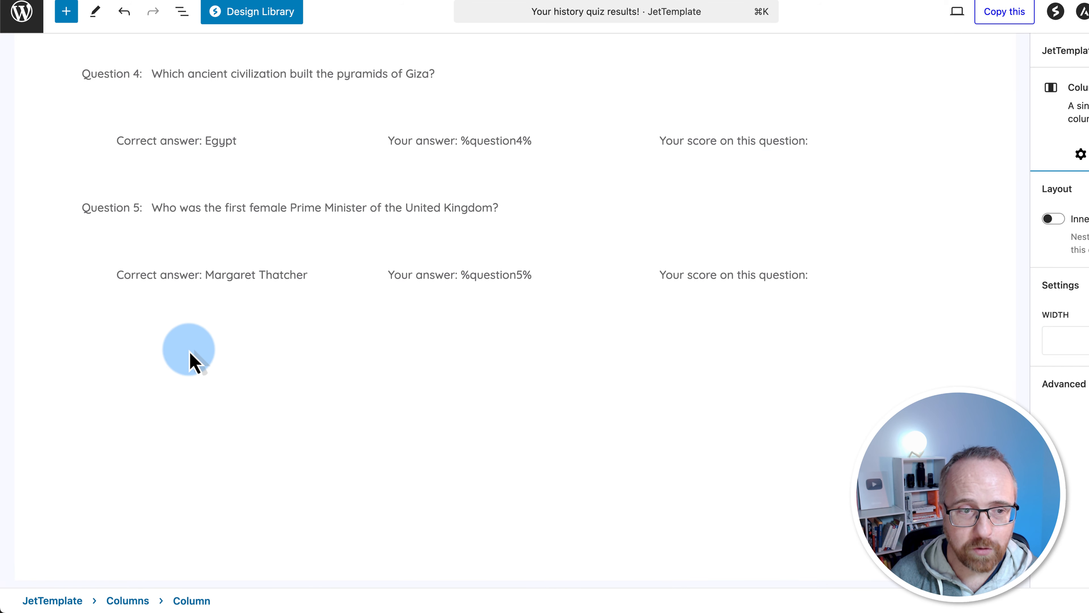
pyautogui.click(174, 236)
pyautogui.click(495, 343)
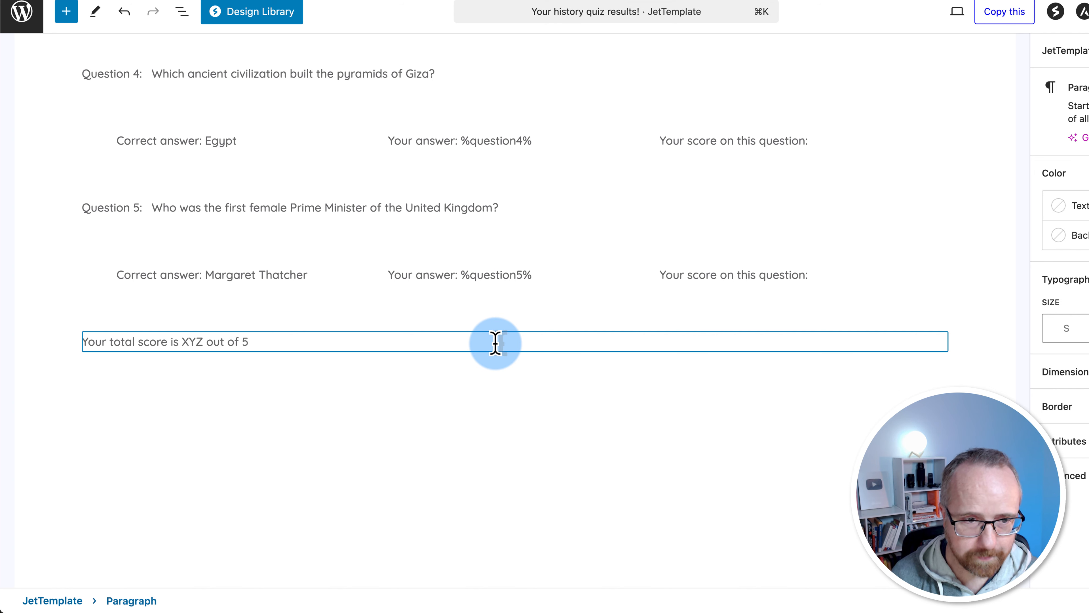
pyautogui.write('!')
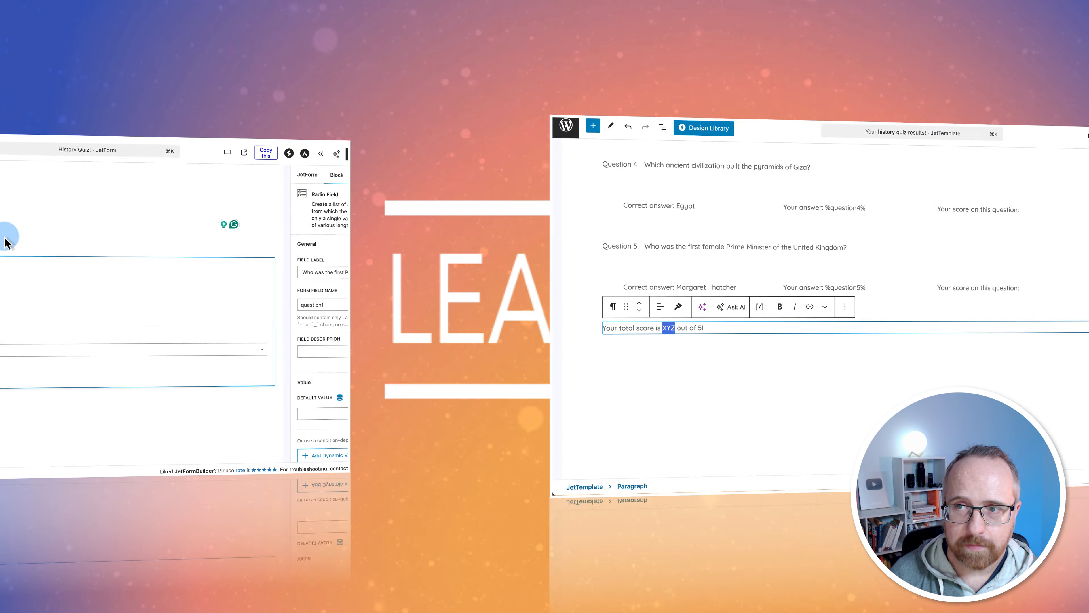
# Transform question1's Radio Field into an Advanced Choices Field, showing the four presidents as cards
pyautogui.click(165, 283)
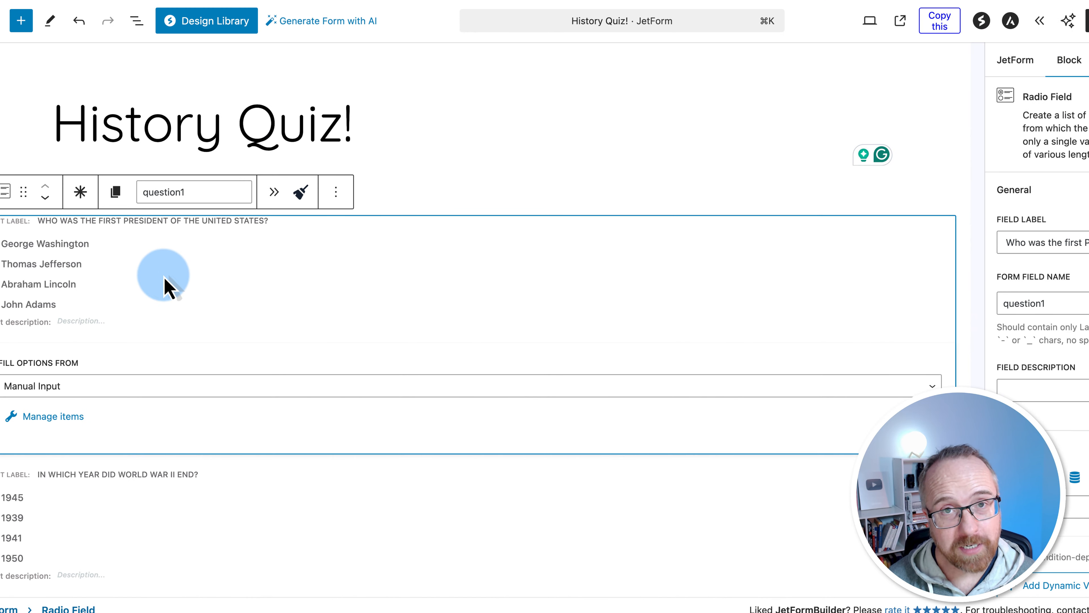
pyautogui.click(20, 250)
pyautogui.click(6, 192)
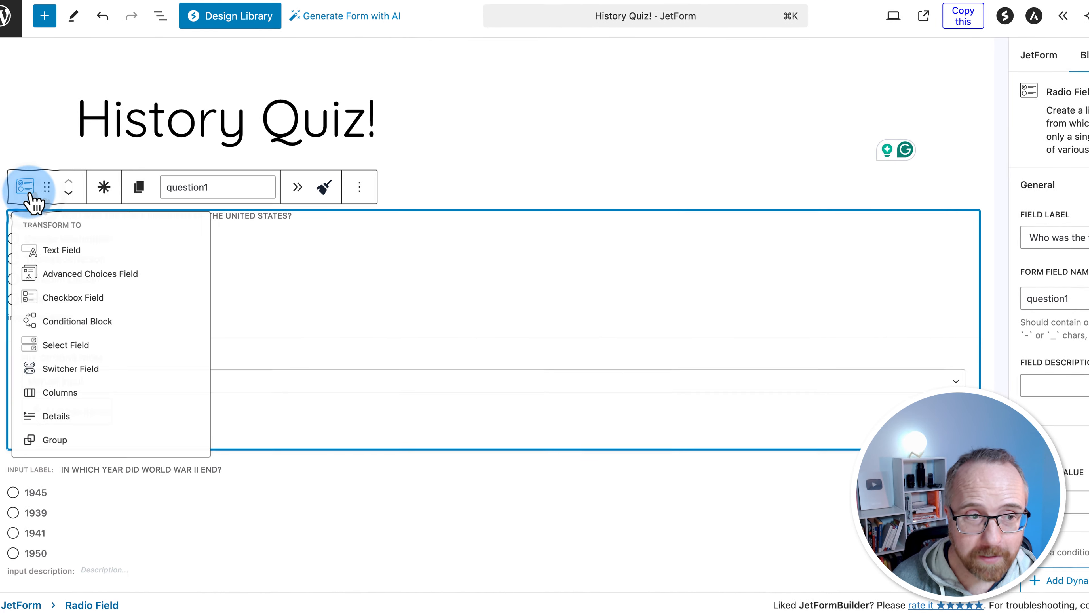
pyautogui.click(72, 287)
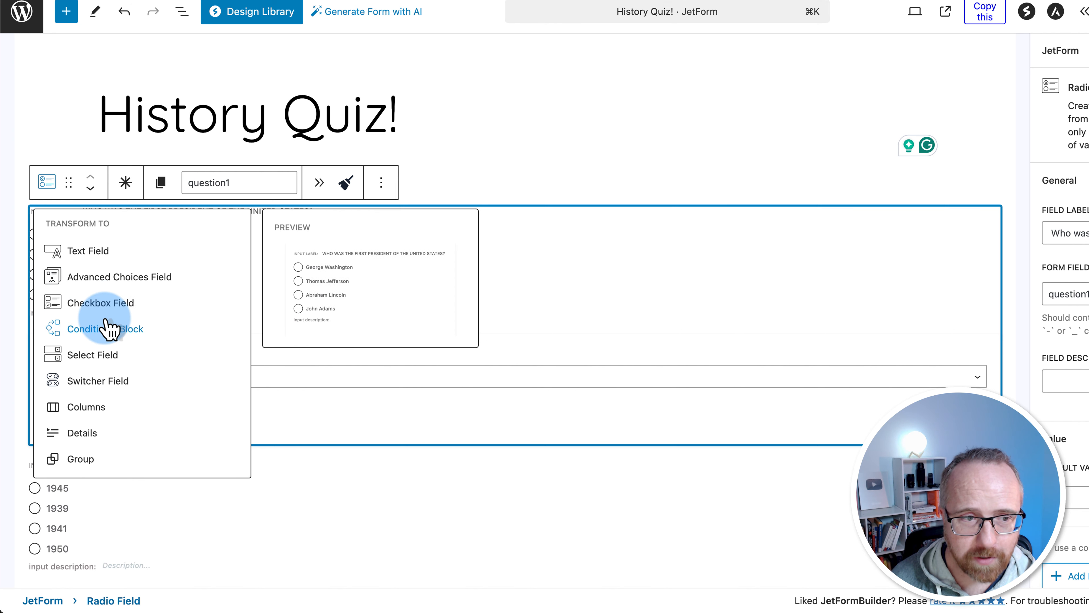
pyautogui.click(108, 279)
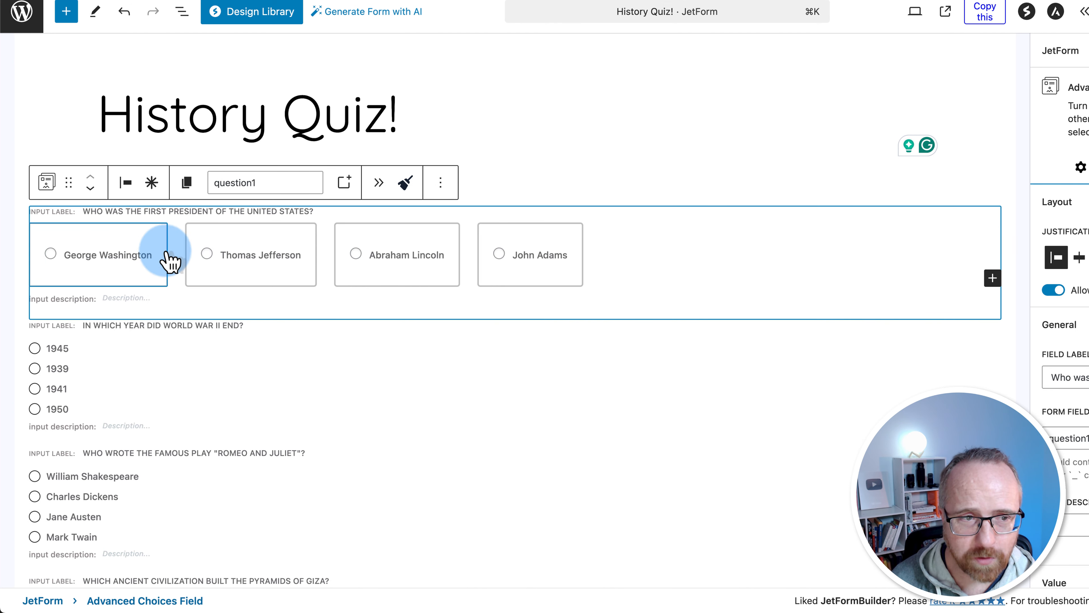
pyautogui.click(99, 262)
pyautogui.click(121, 286)
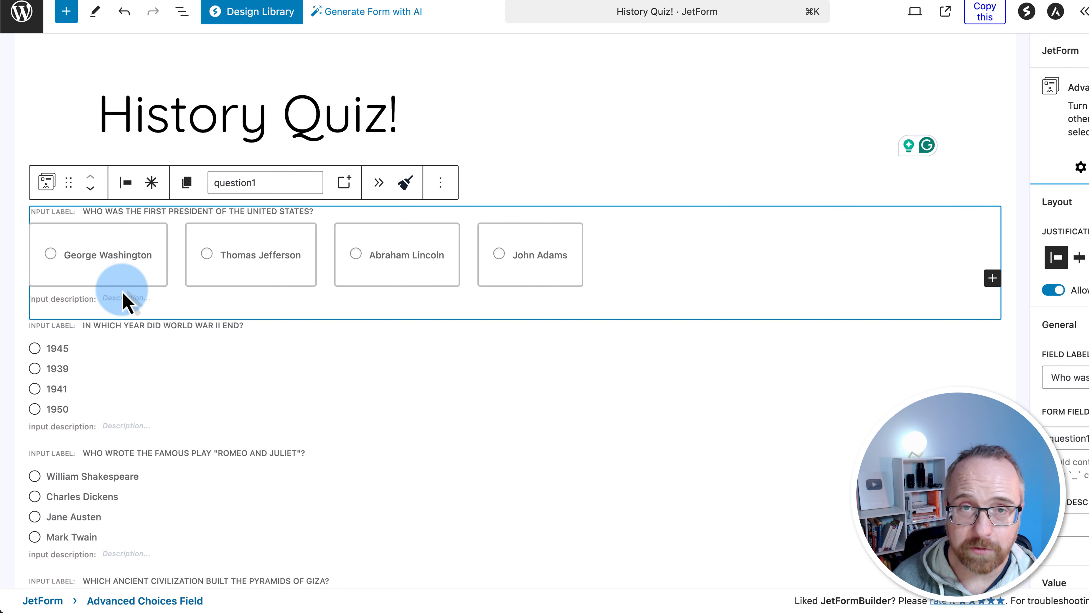
pyautogui.scroll(-15, 124, 301)
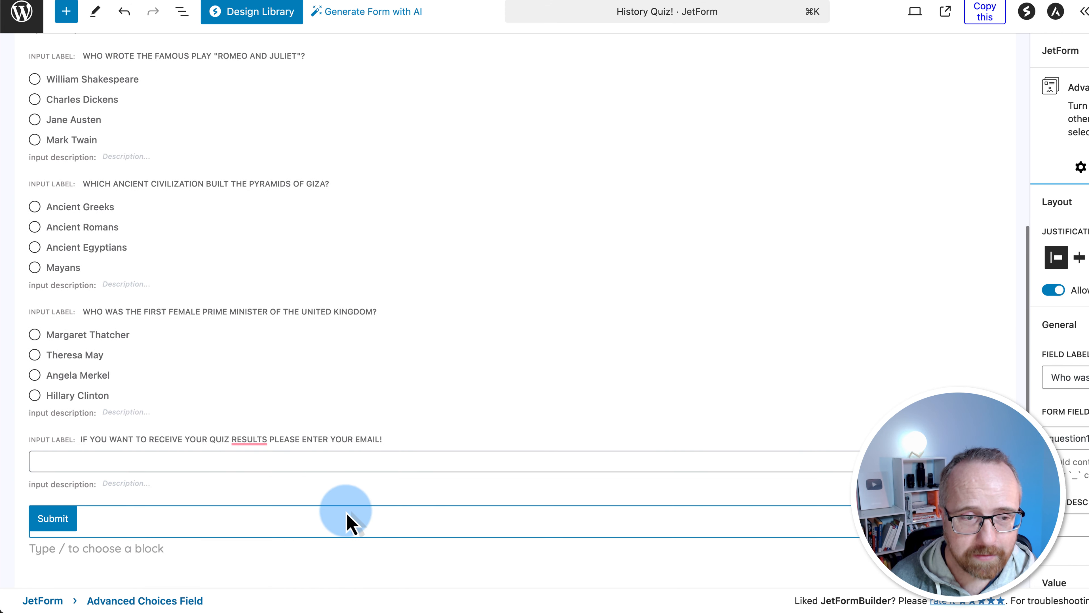
pyautogui.click(988, 340)
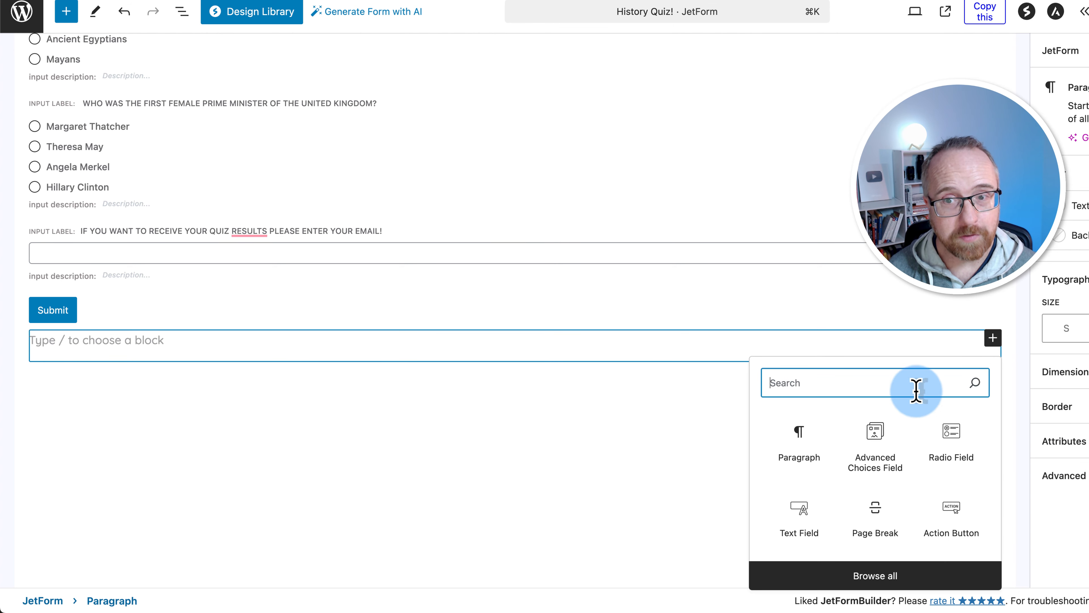
pyautogui.click(876, 440)
pyautogui.scroll(-3, 343, 455)
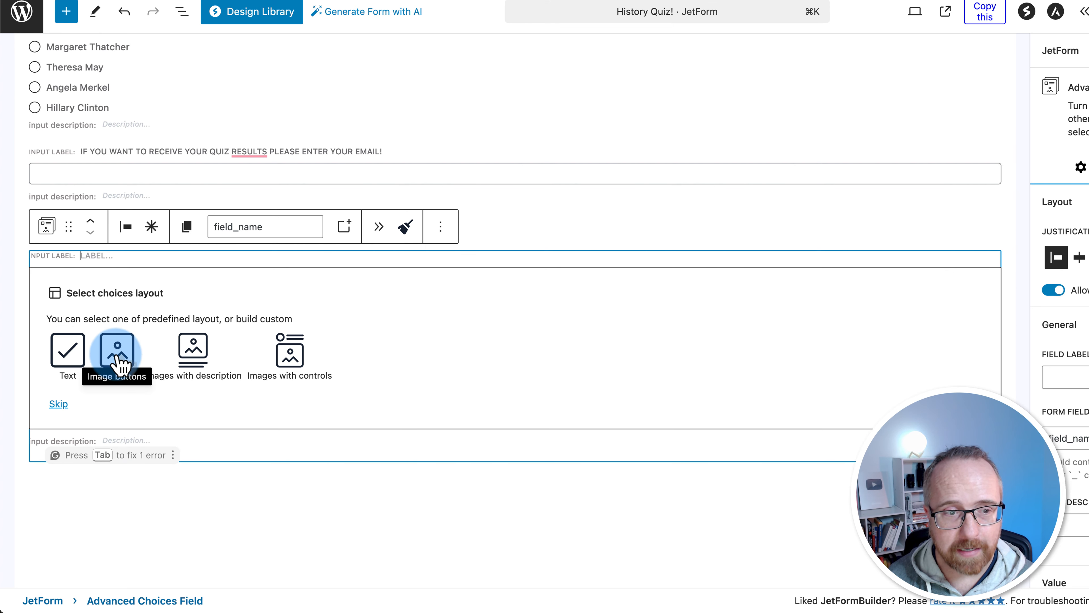
pyautogui.click(290, 358)
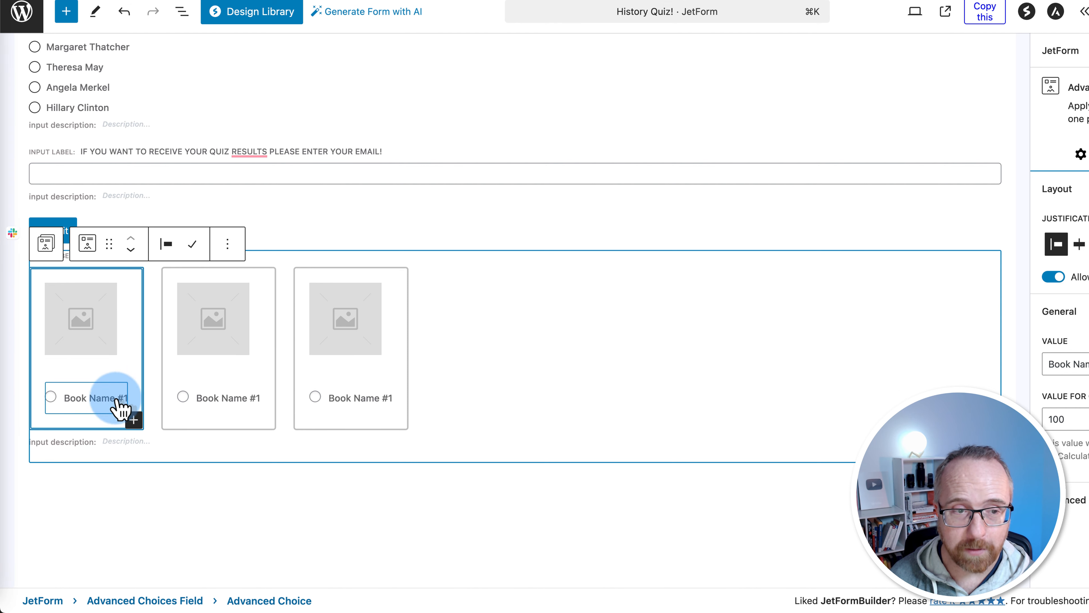
pyautogui.click(230, 253)
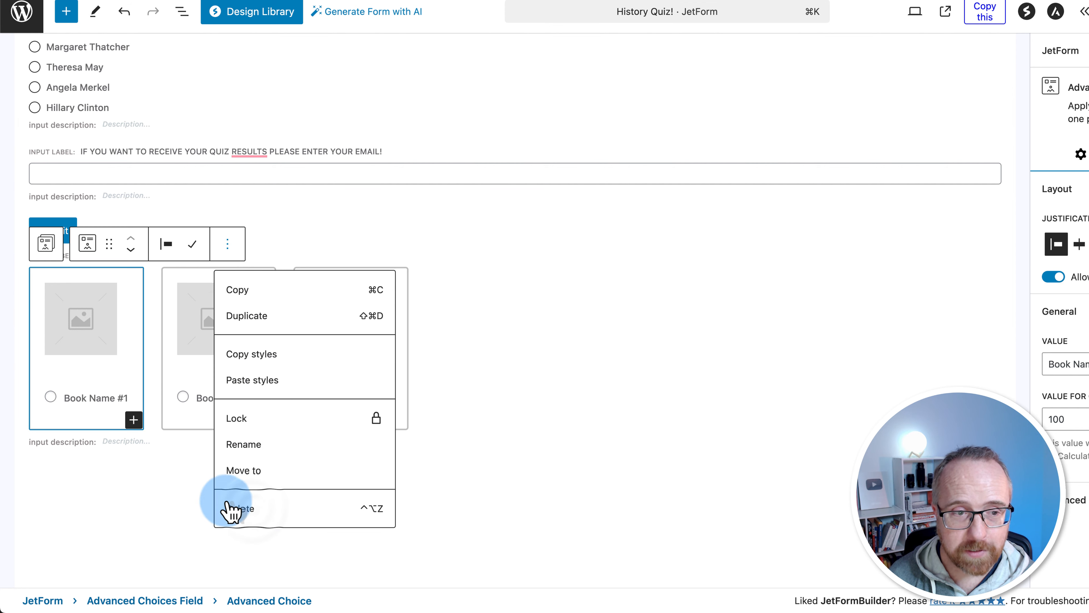
pyautogui.click(234, 508)
pyautogui.click(440, 229)
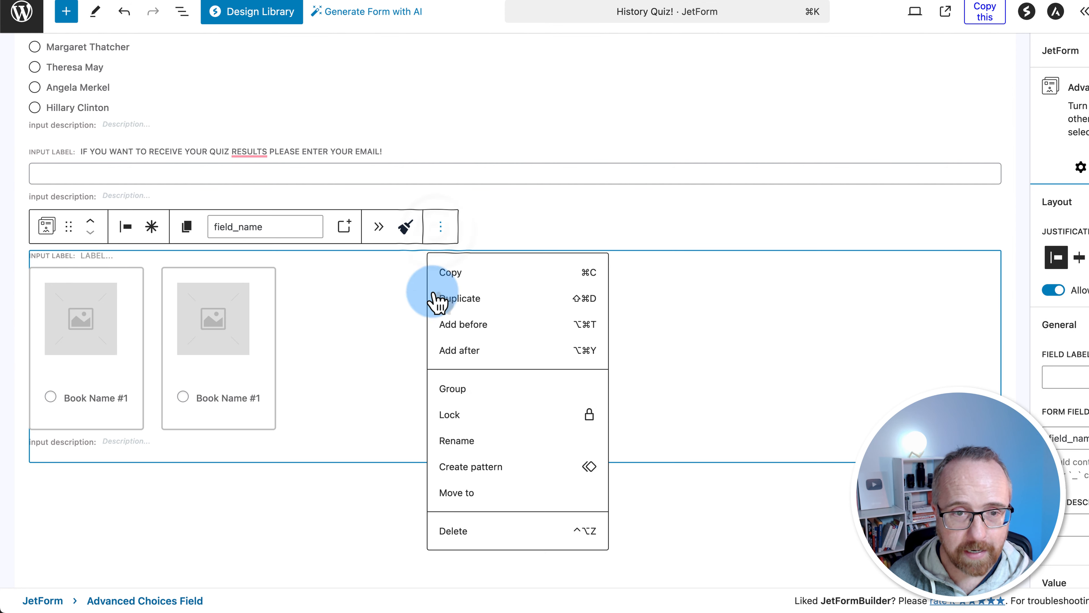
pyautogui.click(476, 532)
pyautogui.scroll(10, 172, 343)
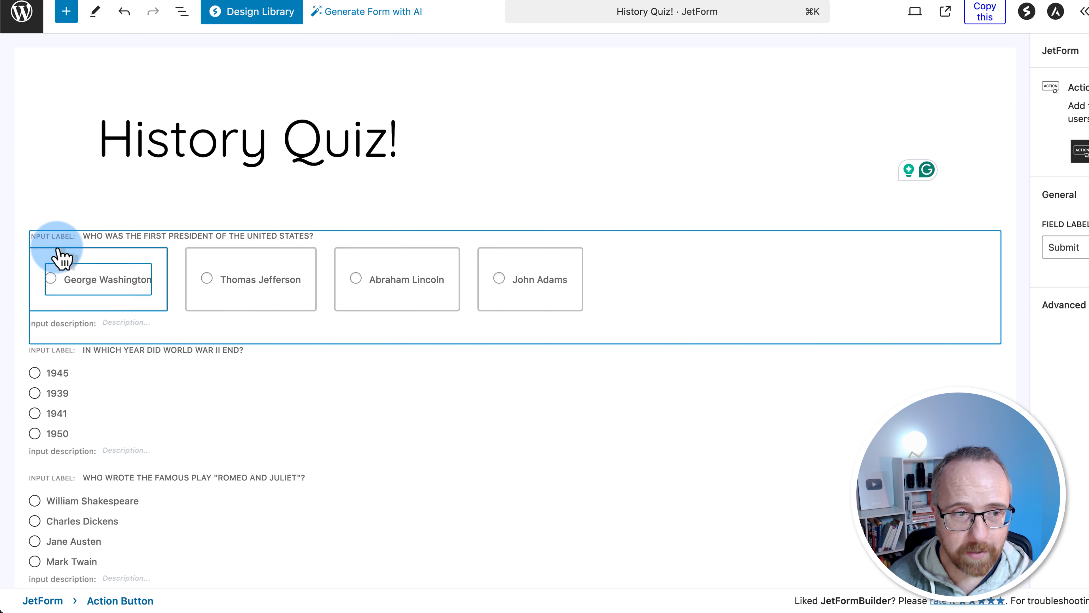
# Select the George Washington choice card in question1 to reach its settings
pyautogui.click(79, 378)
pyautogui.click(289, 277)
pyautogui.click(107, 286)
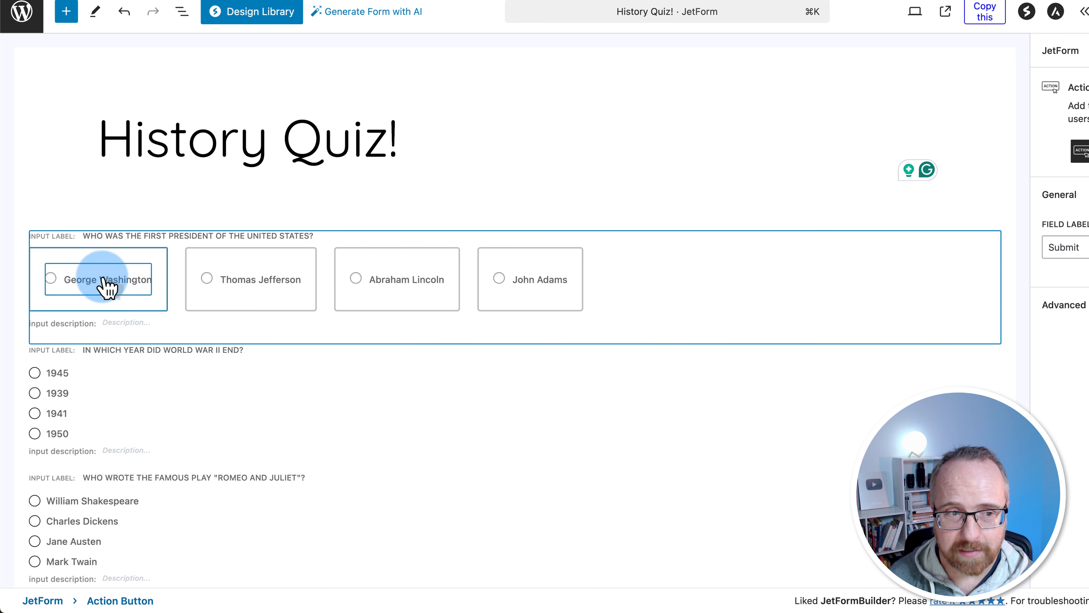
pyautogui.click(494, 265)
pyautogui.click(201, 281)
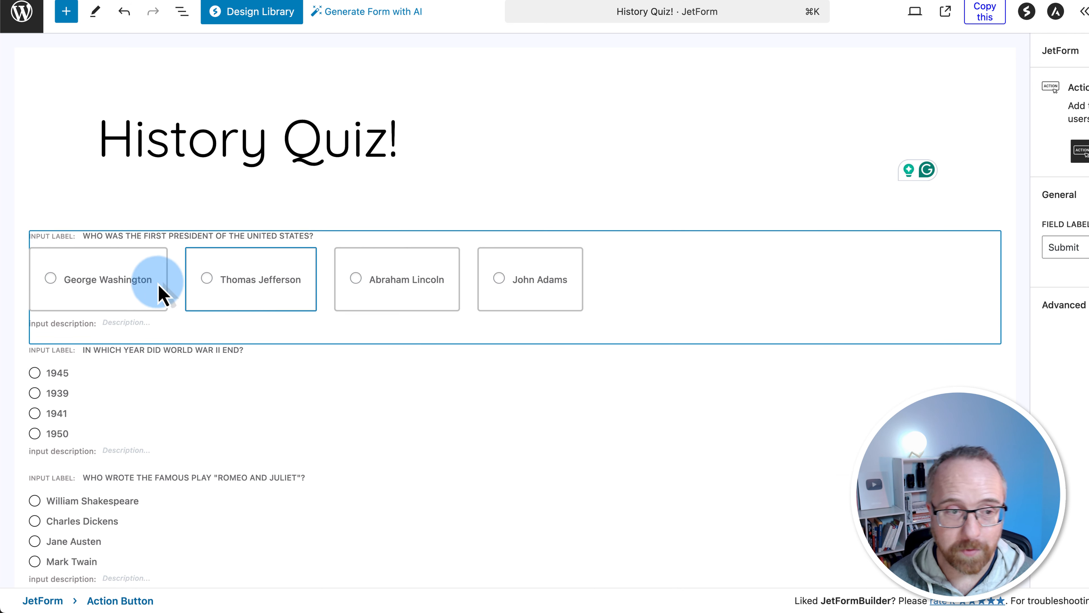
pyautogui.click(93, 283)
pyautogui.click(300, 257)
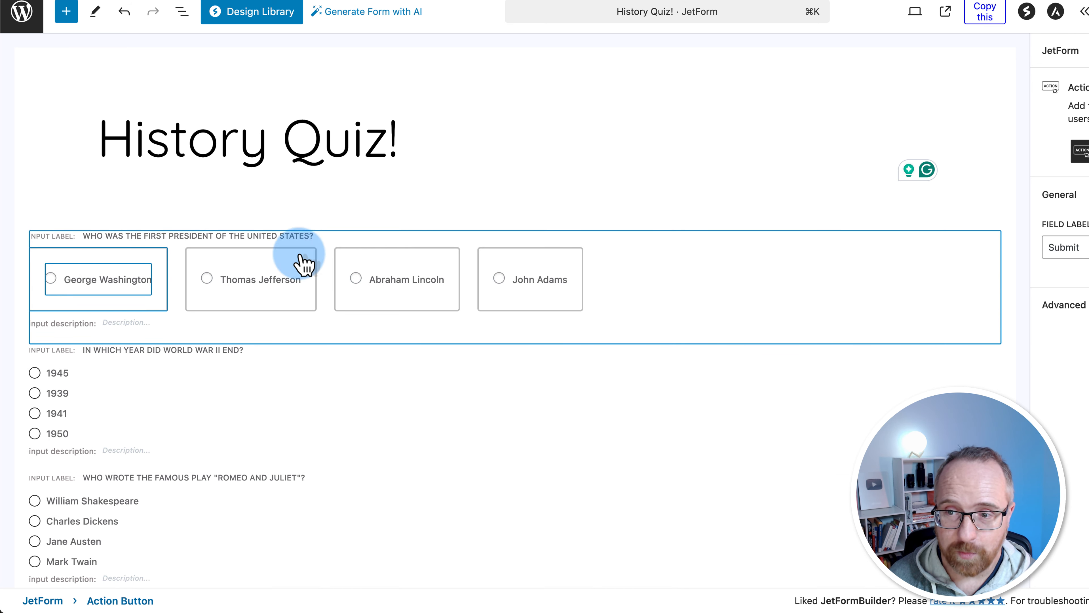
pyautogui.click(759, 225)
pyautogui.click(69, 270)
pyautogui.click(221, 285)
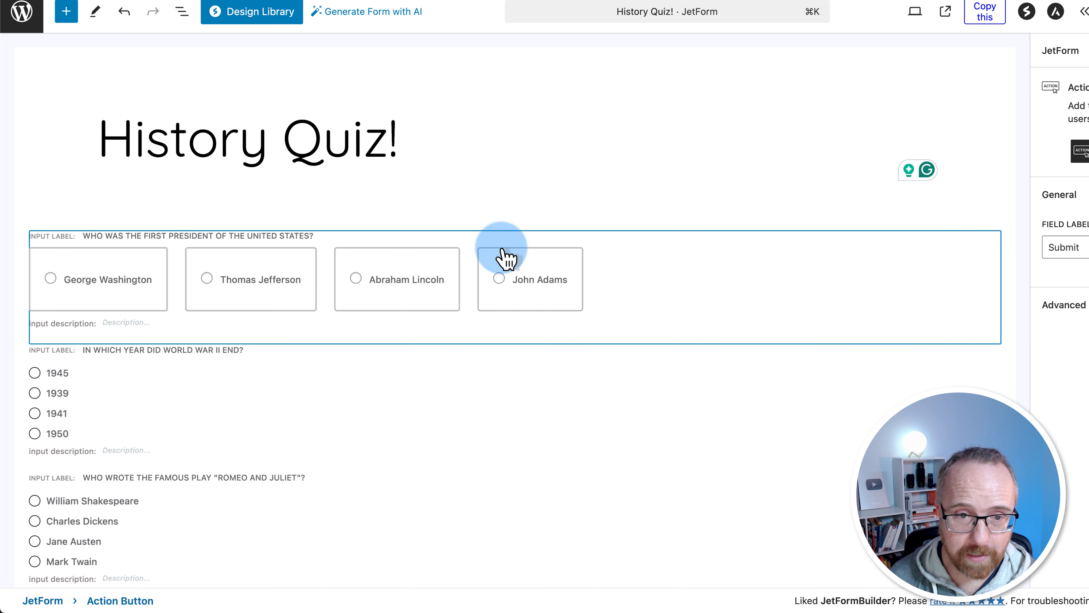
pyautogui.click(125, 277)
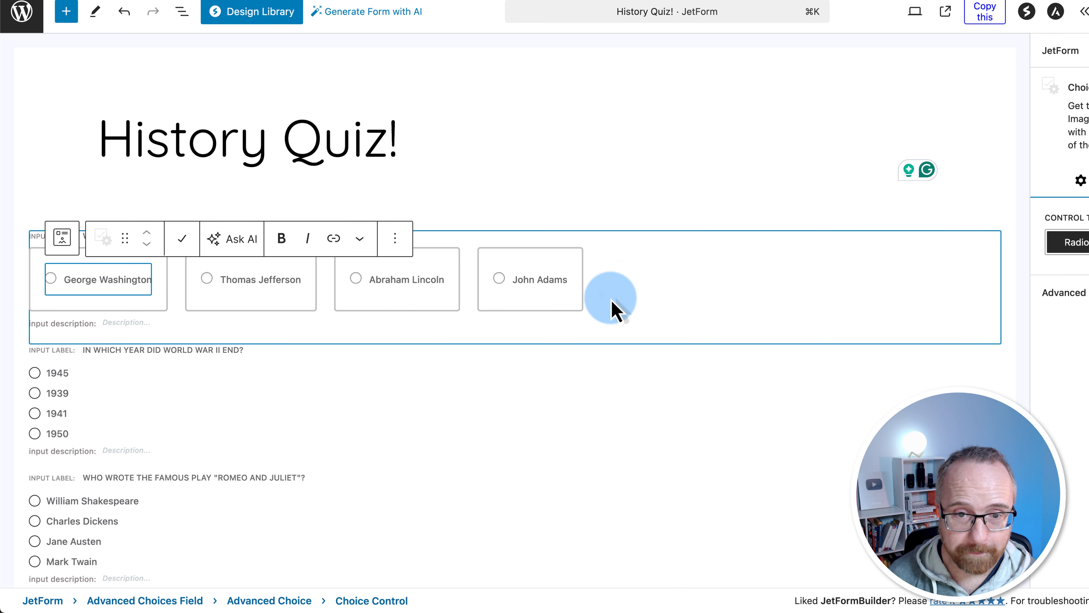
pyautogui.click(611, 299)
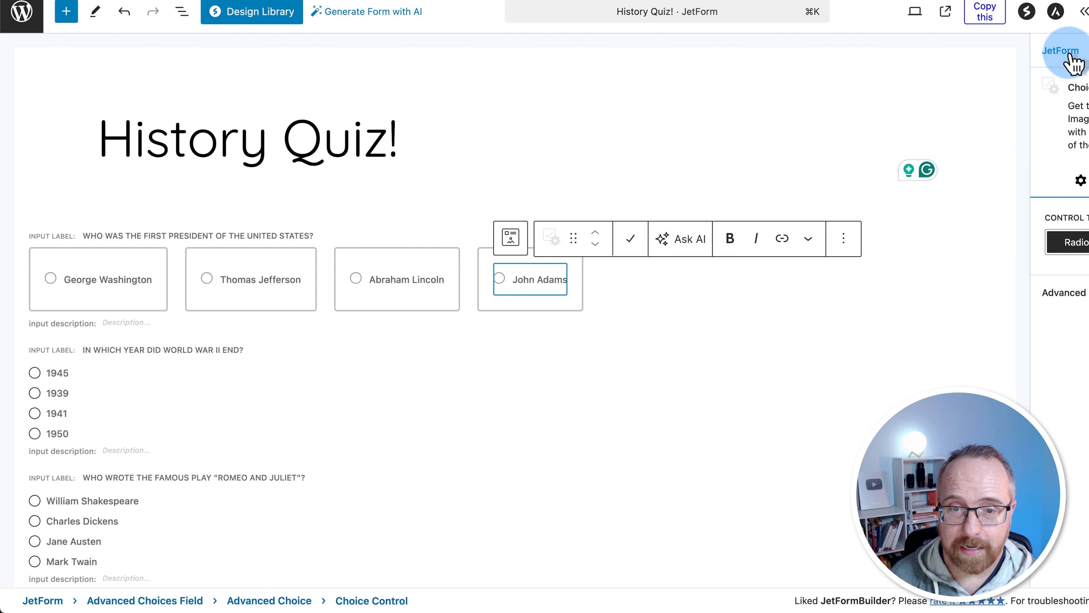
pyautogui.click(648, 243)
pyautogui.click(152, 320)
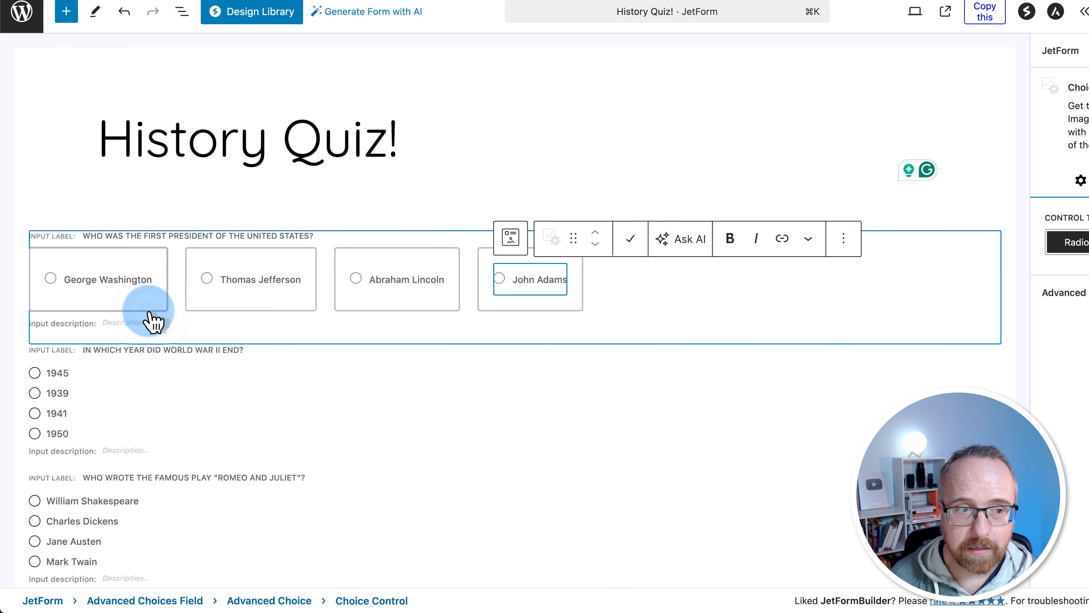
pyautogui.click(150, 312)
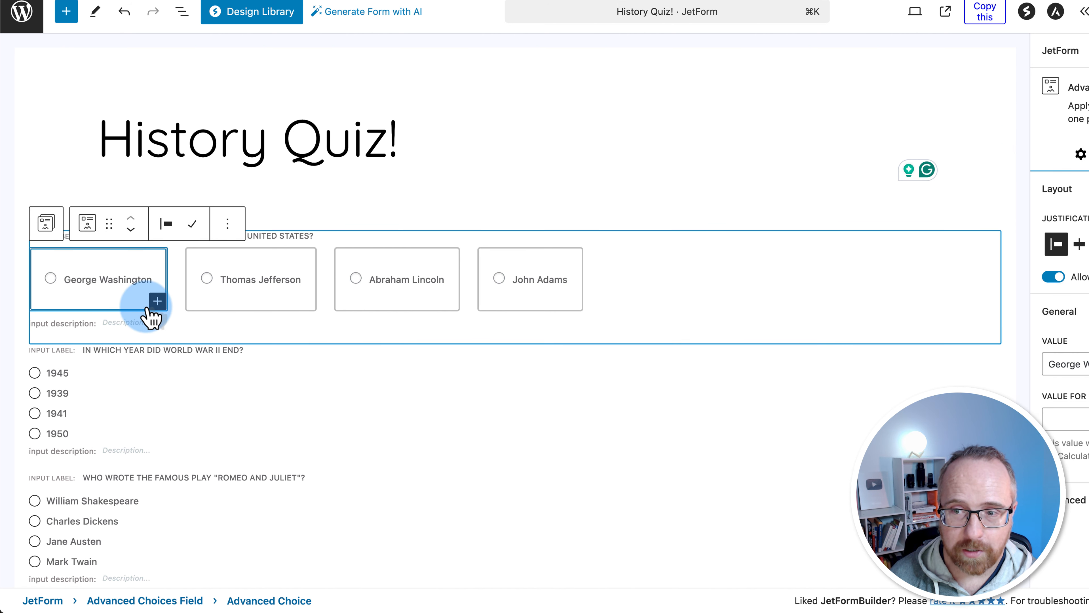
pyautogui.click(60, 286)
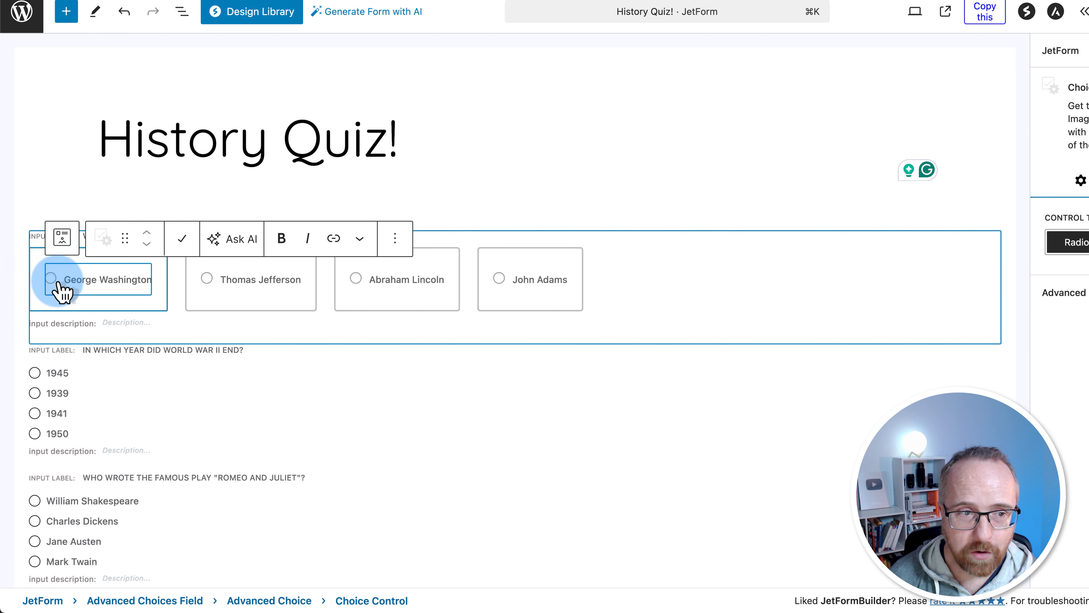
pyautogui.click(102, 280)
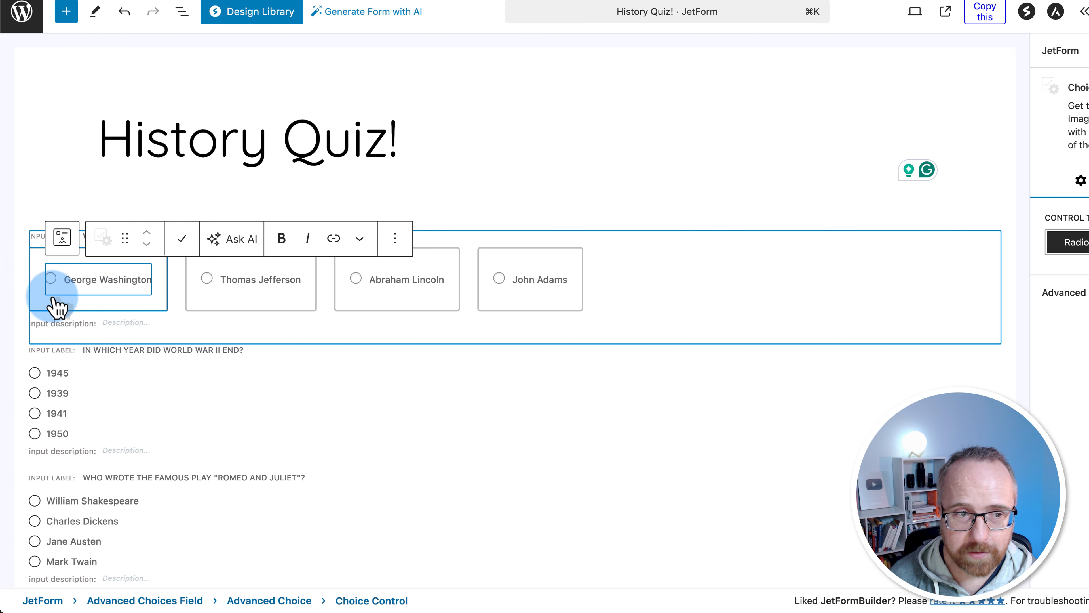
pyautogui.click(130, 303)
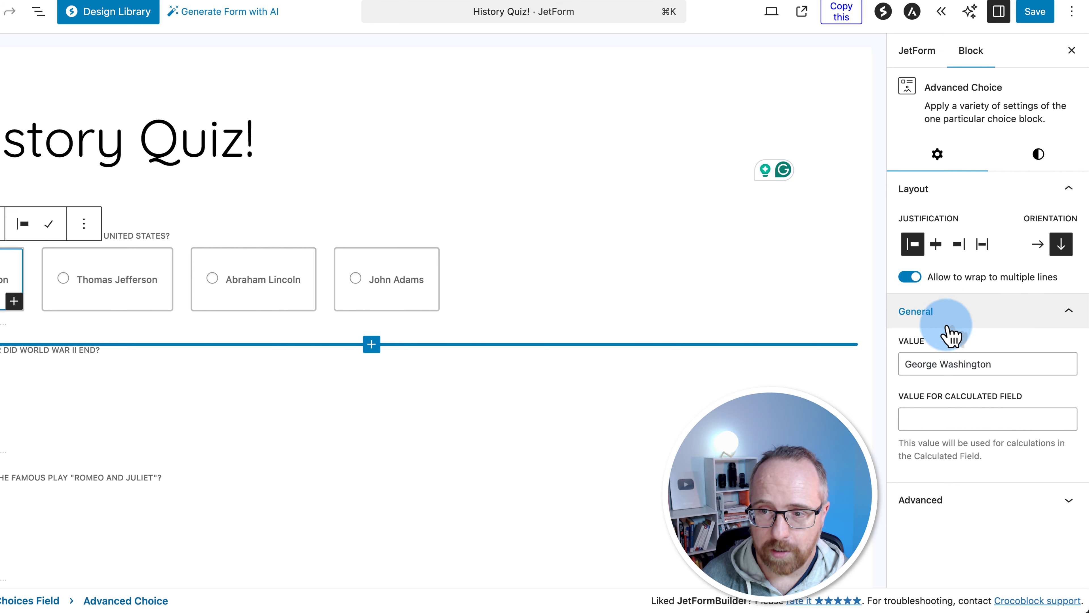
# Enter Value for Calculated Field scores for Thomas Jefferson, Abraham Lincoln (0) and John Adams
pyautogui.moveTo(997, 364); pyautogui.dragTo(1045, 401)
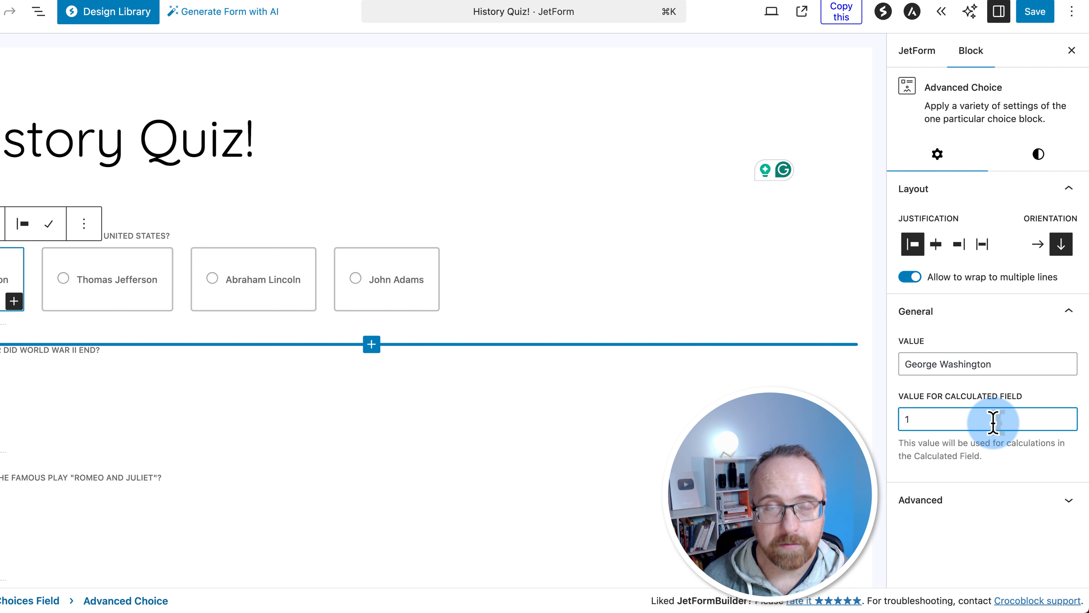
pyautogui.click(145, 305)
pyautogui.click(145, 309)
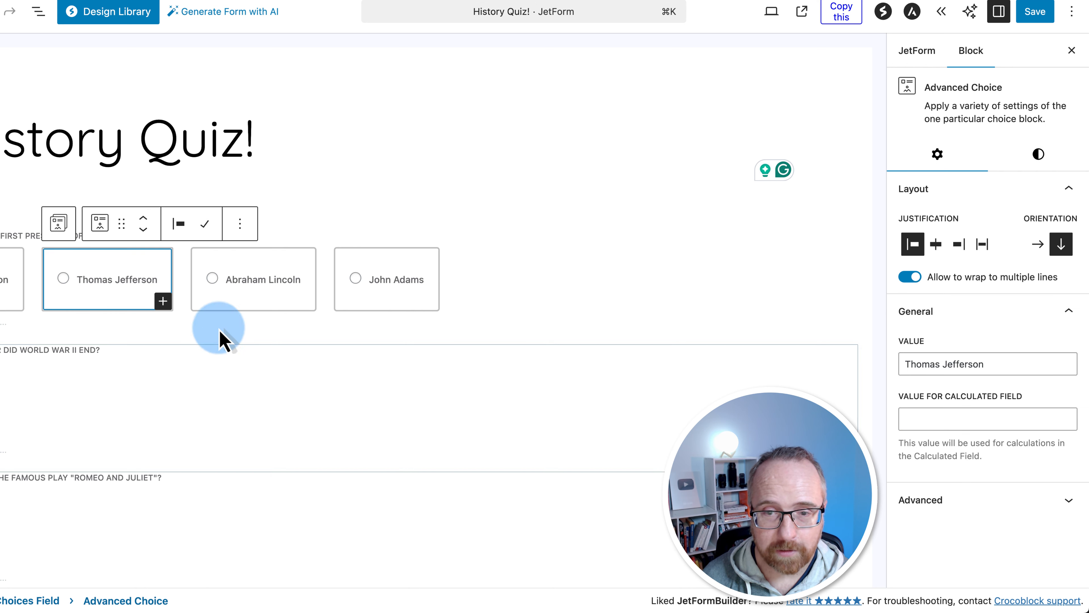
pyautogui.click(915, 412)
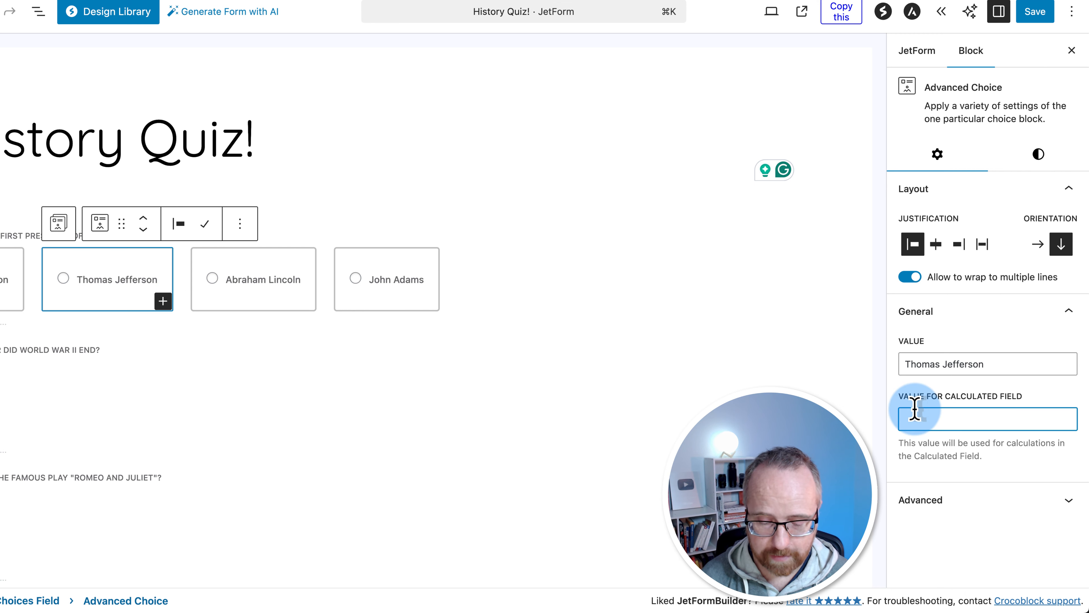
pyautogui.click(273, 316)
pyautogui.click(923, 422)
pyautogui.write('0')
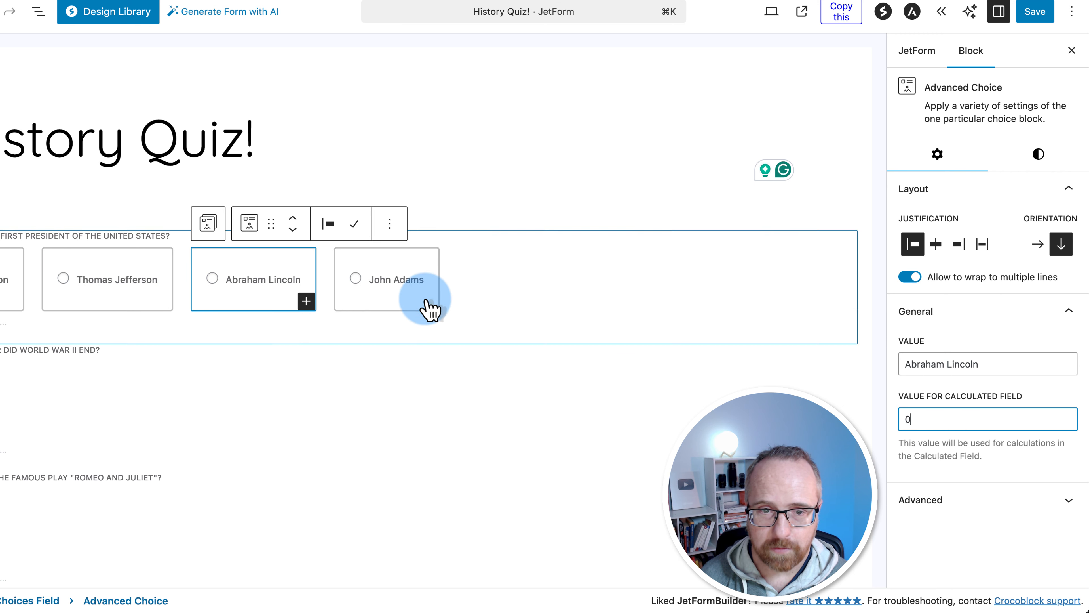
pyautogui.click(418, 309)
pyautogui.click(389, 316)
pyautogui.click(928, 420)
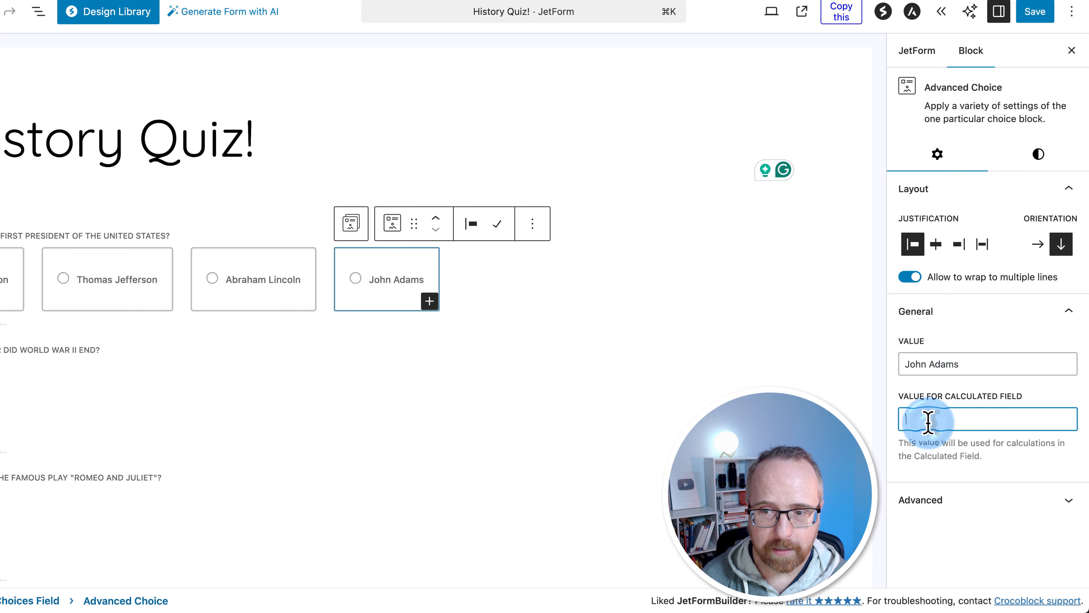
pyautogui.click(672, 437)
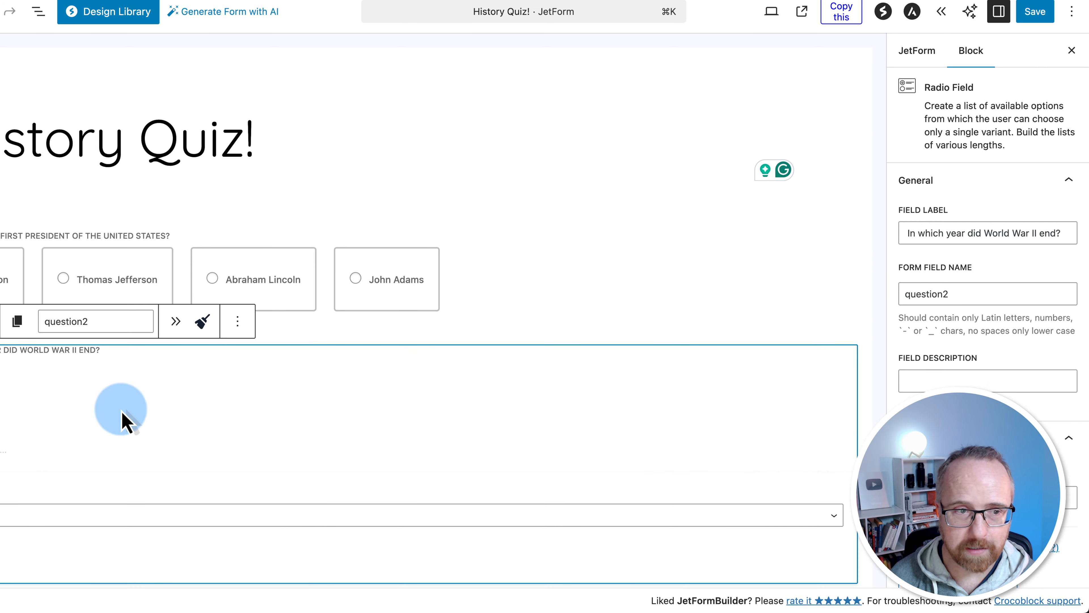
# Transform the World War II and Romeo and Juliet questions into Advanced Choices Fields
pyautogui.scroll(-2, 54, 423)
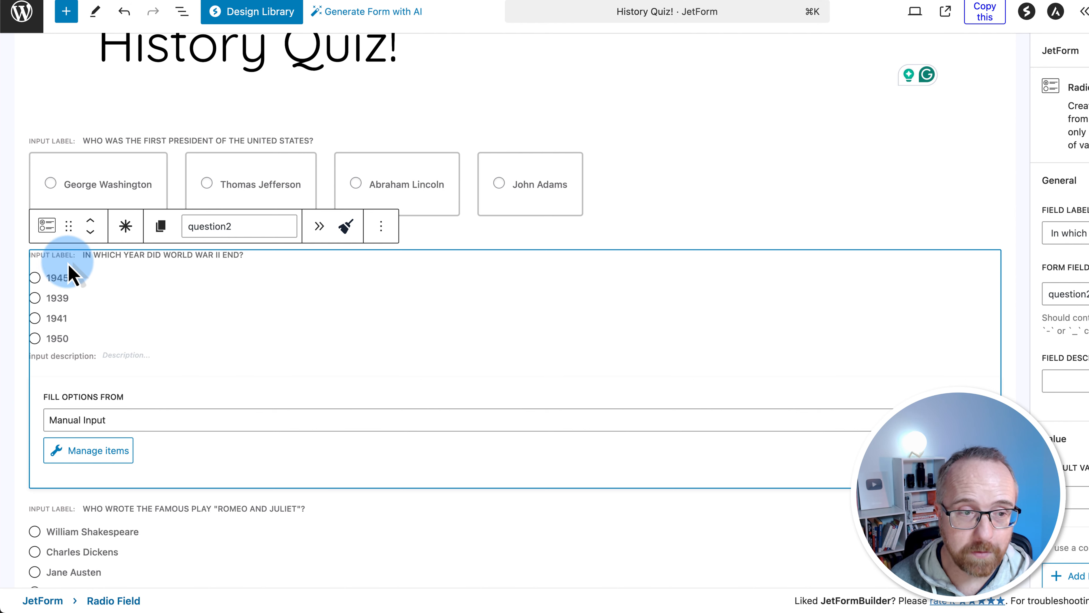
pyautogui.click(42, 217)
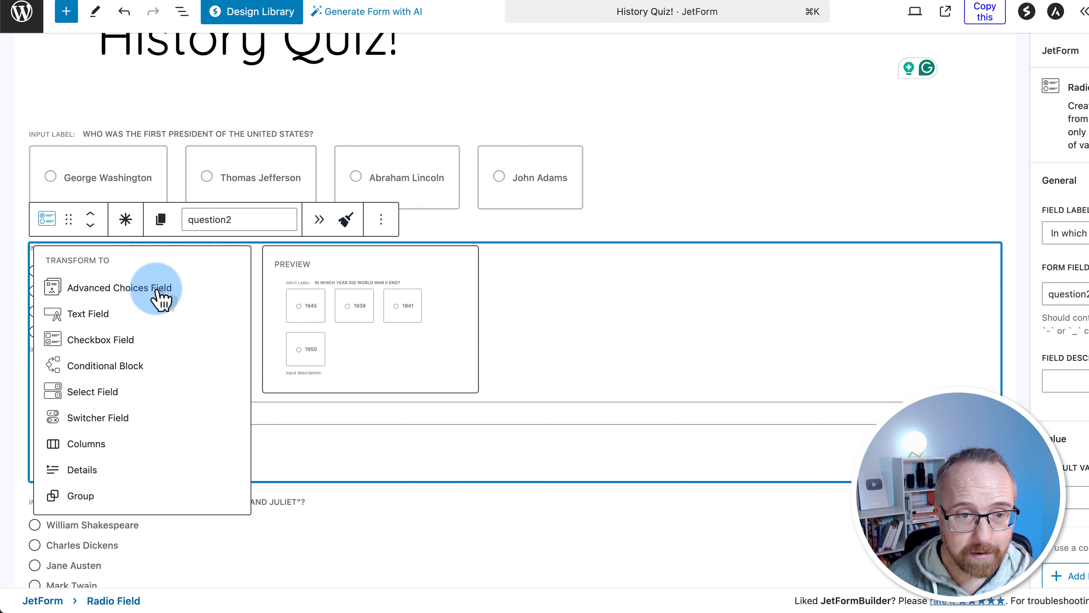
pyautogui.click(158, 298)
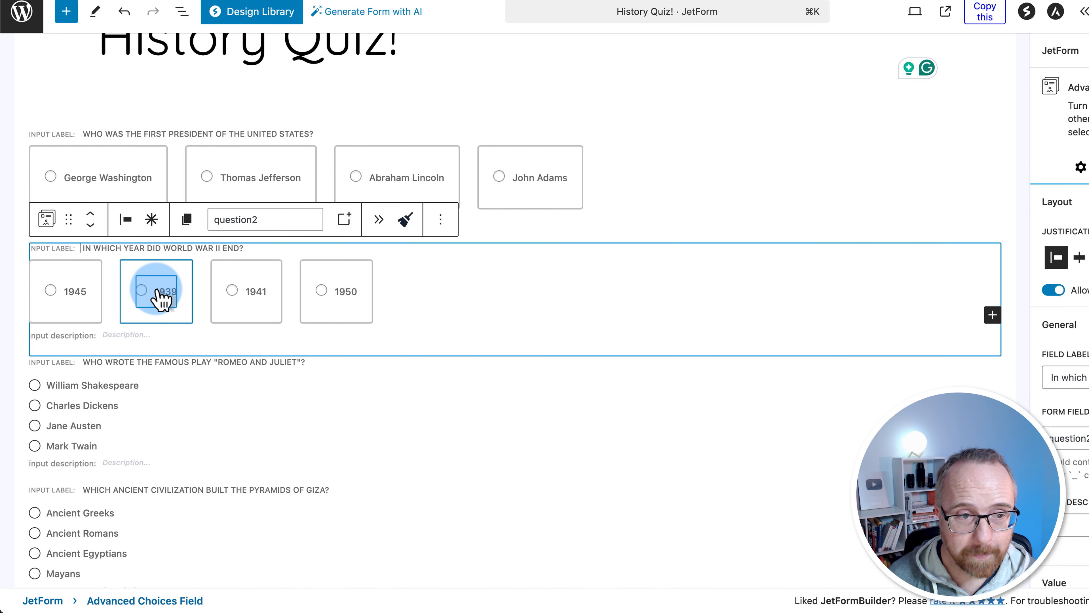
pyautogui.scroll(-3, 175, 340)
pyautogui.click(180, 353)
pyautogui.click(45, 225)
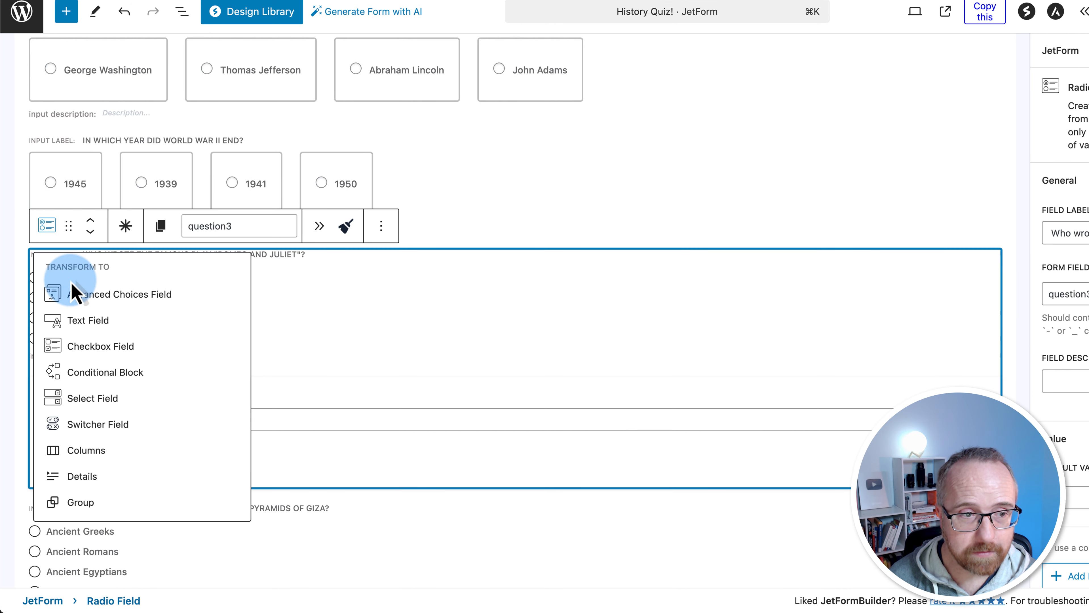
pyautogui.click(88, 300)
# Transform the pyramids and Prime Minister questions into Advanced Choices Fields
pyautogui.scroll(-5, 178, 360)
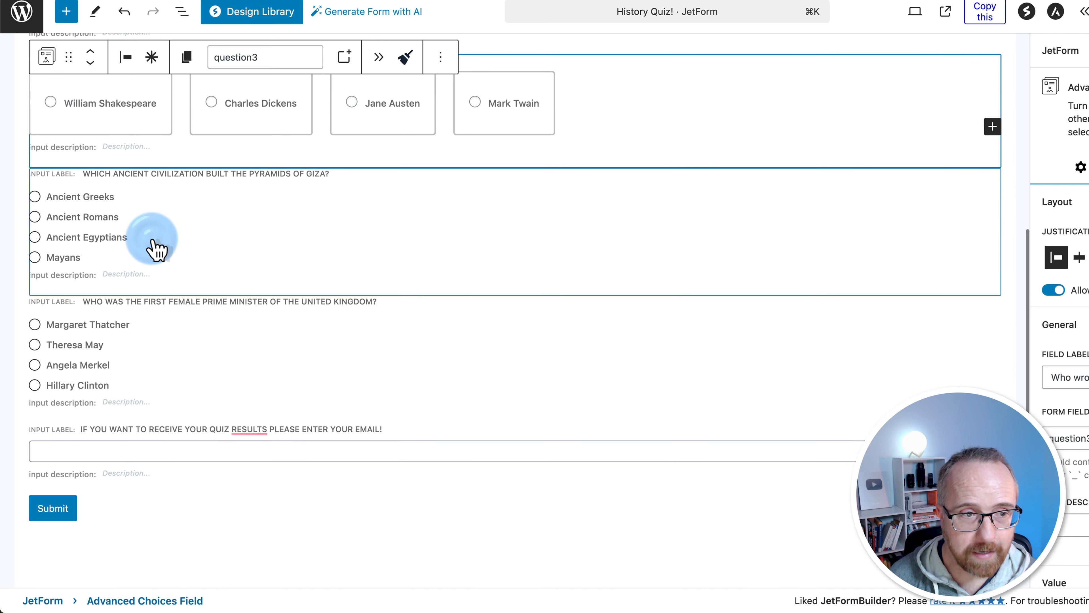
pyautogui.click(48, 174)
pyautogui.click(46, 144)
pyautogui.click(103, 213)
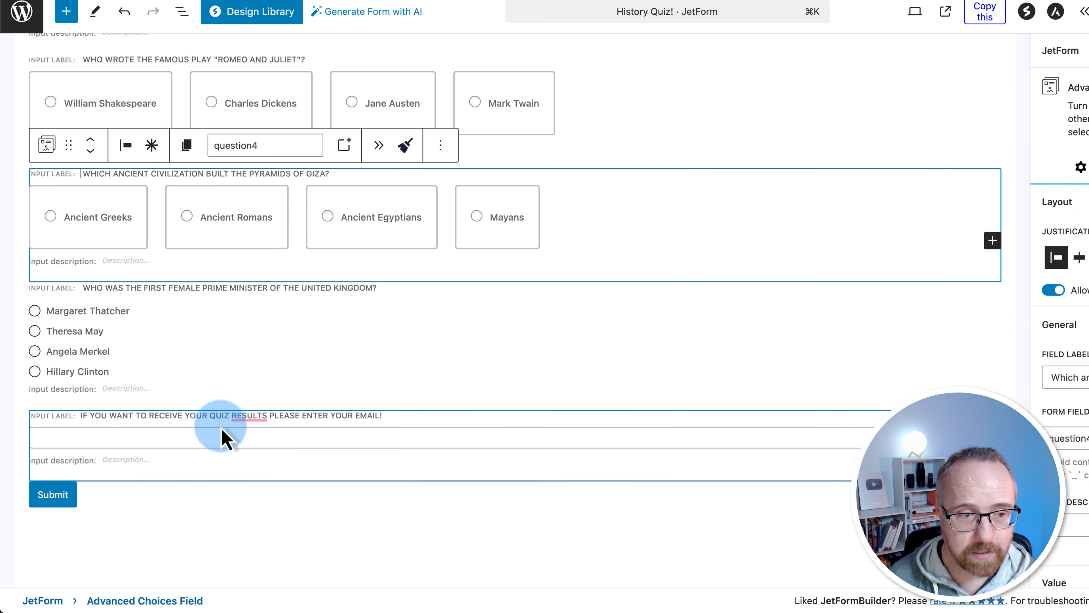
pyautogui.click(226, 397)
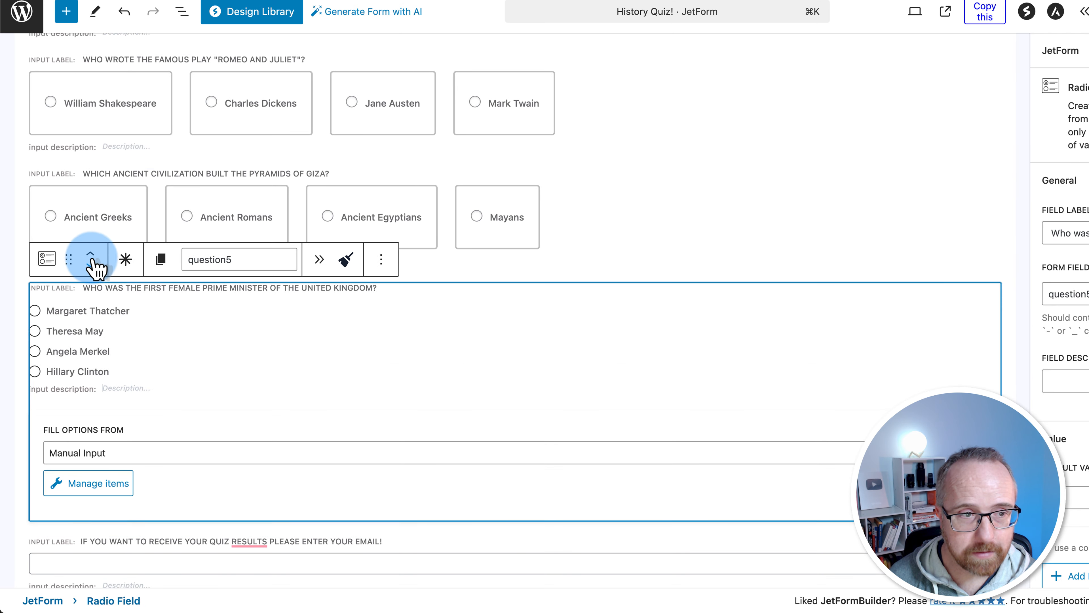
pyautogui.click(60, 264)
pyautogui.click(80, 323)
pyautogui.scroll(4, 299, 344)
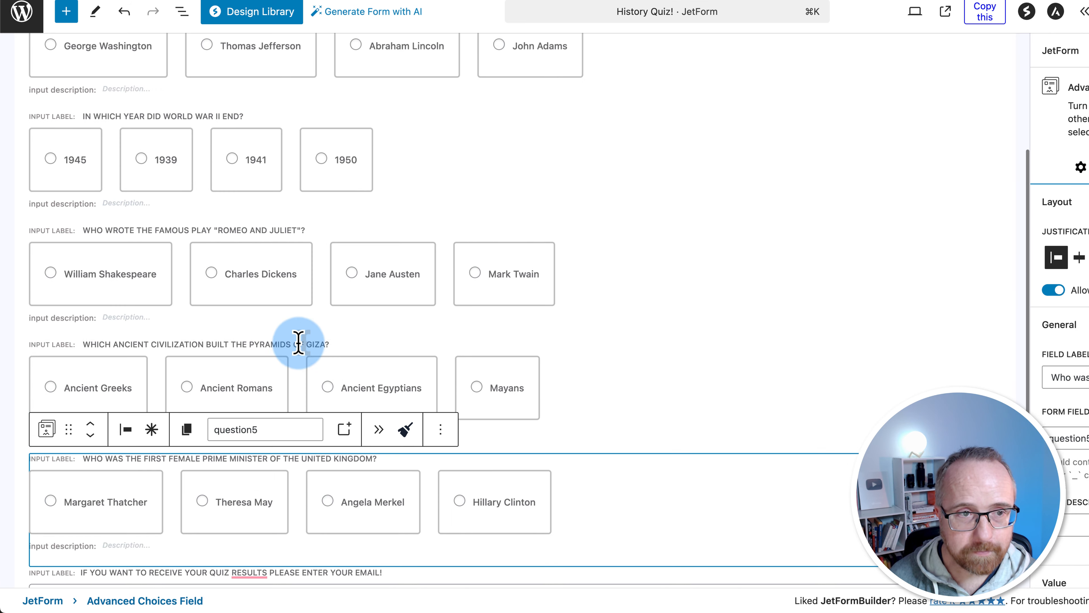
pyautogui.scroll(4, 299, 345)
# Score the 1945 question: 1945 gets 1; 1939, 1941 and 1950 get 0
pyautogui.click(60, 304)
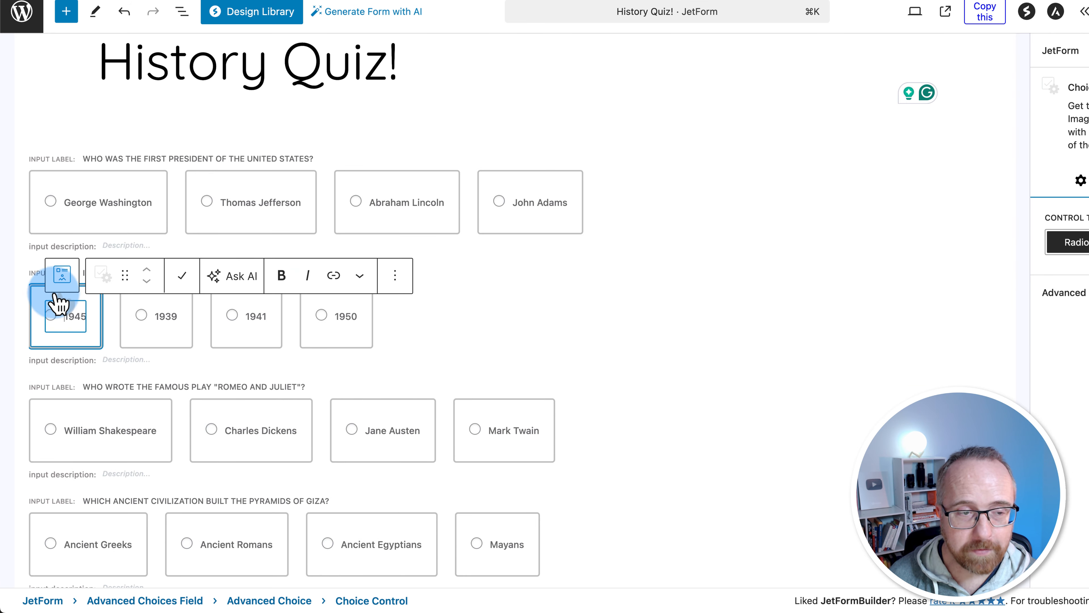
pyautogui.click(38, 303)
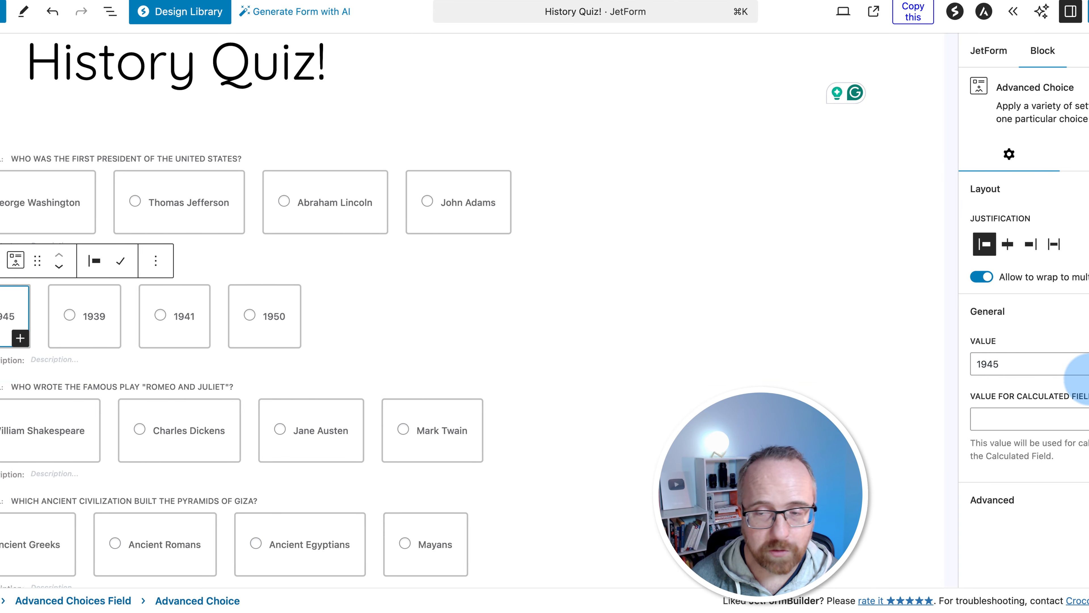
pyautogui.click(984, 419)
pyautogui.write('1')
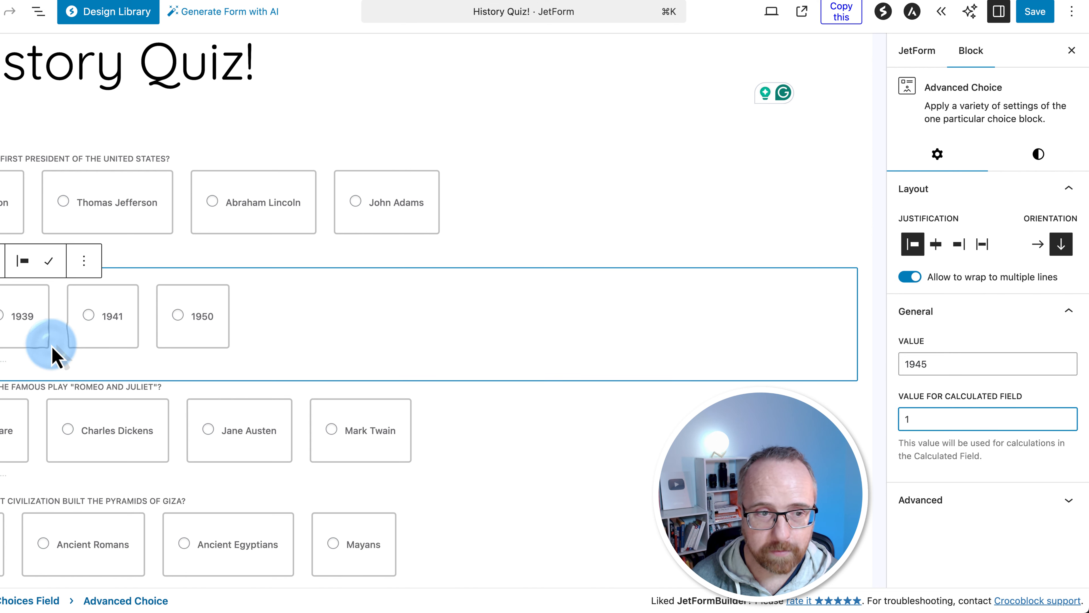
pyautogui.click(24, 352)
pyautogui.click(928, 419)
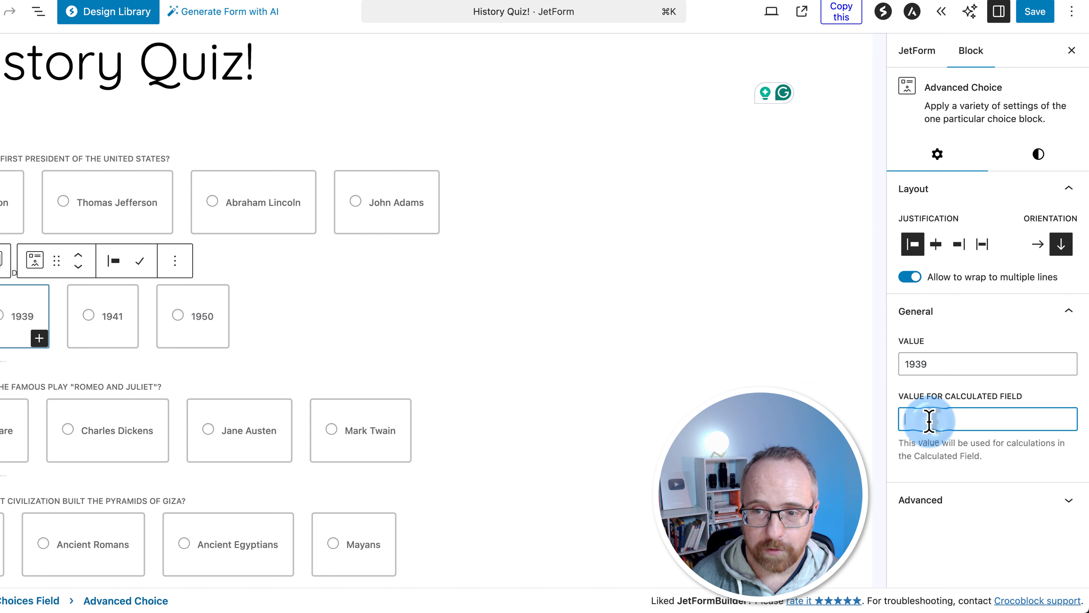
pyautogui.write('0')
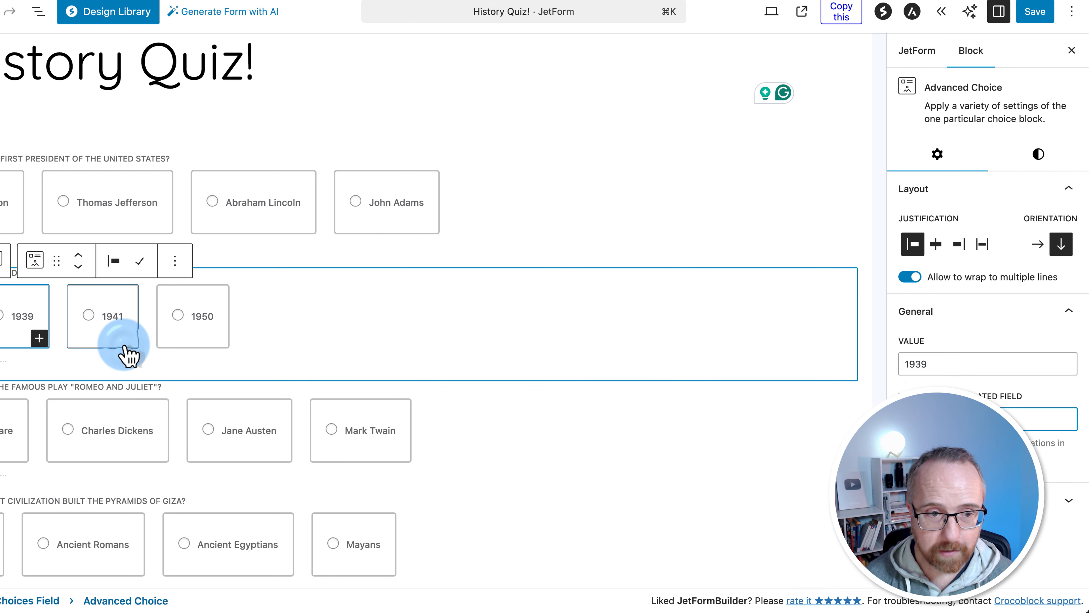
pyautogui.click(124, 346)
pyautogui.click(920, 420)
pyautogui.write('0')
pyautogui.click(198, 345)
pyautogui.click(917, 419)
pyautogui.write('0')
# Score the Romeo and Juliet question: William Shakespeare 1; Charles Dickens, Jane Austen and Mark Twain 0
pyautogui.click(12, 456)
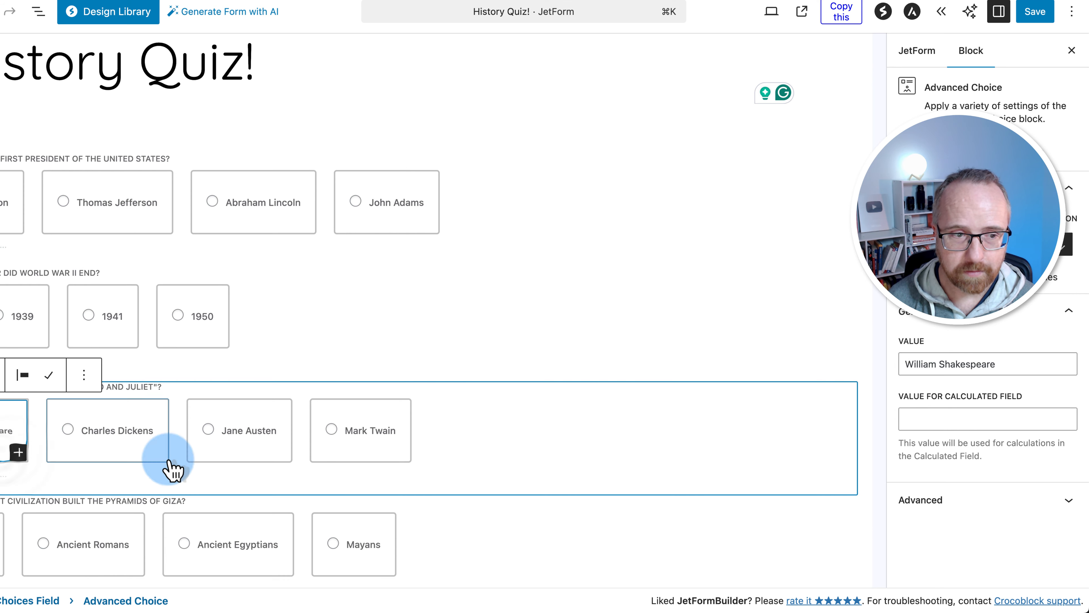
pyautogui.click(919, 420)
pyautogui.write('1')
pyautogui.click(115, 454)
pyautogui.click(106, 454)
pyautogui.click(919, 420)
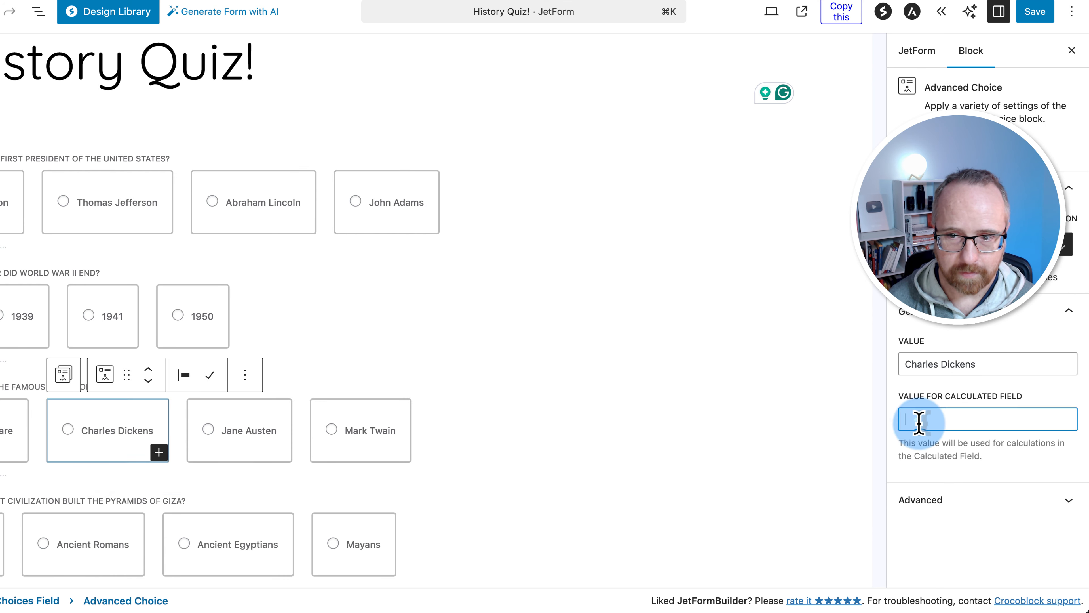
pyautogui.write('0')
pyautogui.click(274, 448)
pyautogui.click(920, 421)
pyautogui.write('0')
pyautogui.click(388, 449)
pyautogui.click(928, 420)
pyautogui.write('0')
# Score the pyramids question: Ancient Egyptians 1; Ancient Greeks, Ancient Romans and Mayans 0
pyautogui.scroll(-3, 170, 441)
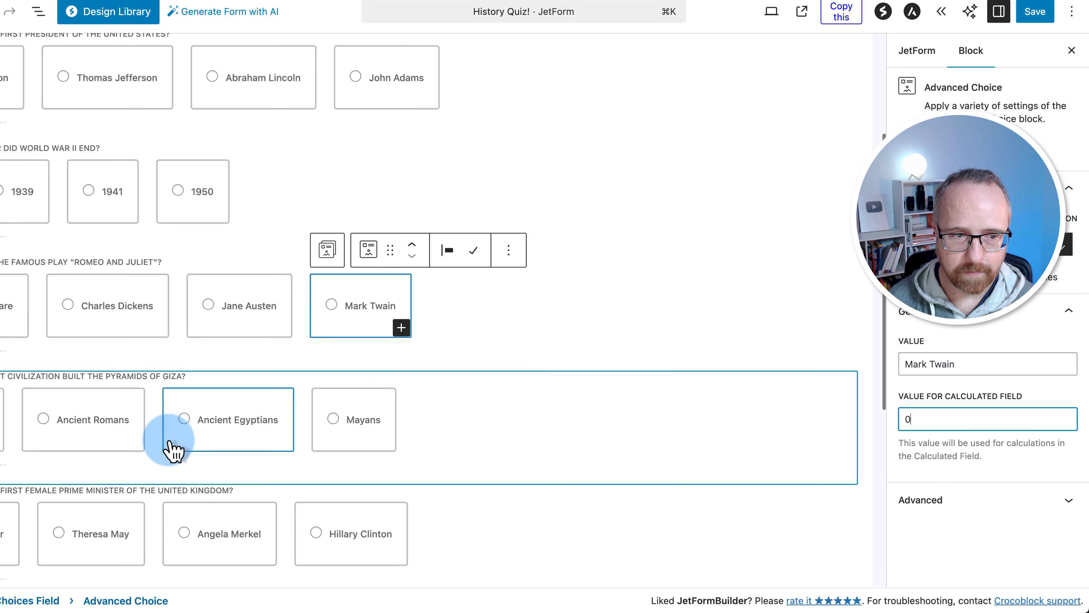
pyautogui.click(174, 450)
pyautogui.click(919, 419)
pyautogui.write('0')
pyautogui.click(141, 407)
pyautogui.click(920, 419)
pyautogui.write('0')
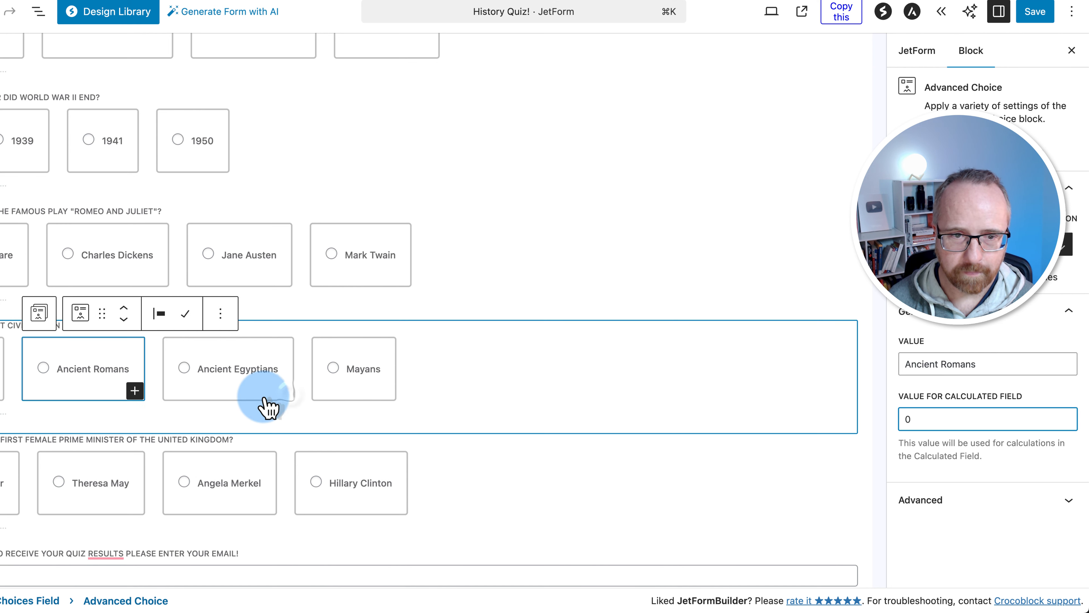
pyautogui.click(268, 407)
pyautogui.click(902, 413)
pyautogui.write('1')
pyautogui.click(965, 363)
pyautogui.click(391, 402)
pyautogui.click(973, 410)
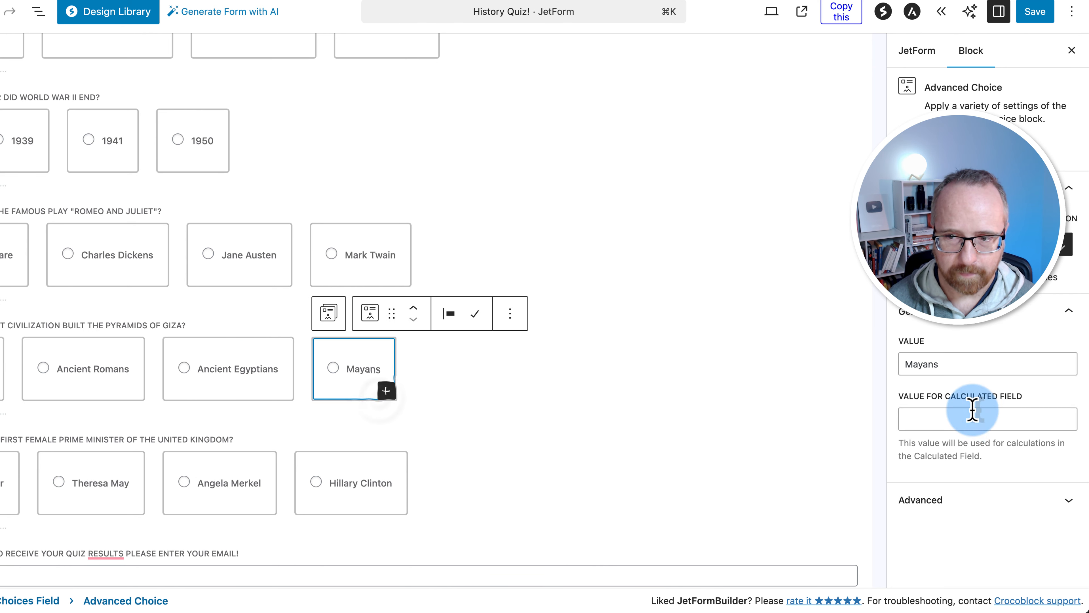
pyautogui.write('0')
# Score Margaret Thatcher 1 and Theresa May, Angela Merkel and Hillary Clinton 0
pyautogui.click(11, 509)
pyautogui.click(904, 419)
pyautogui.write('1')
pyautogui.click(114, 510)
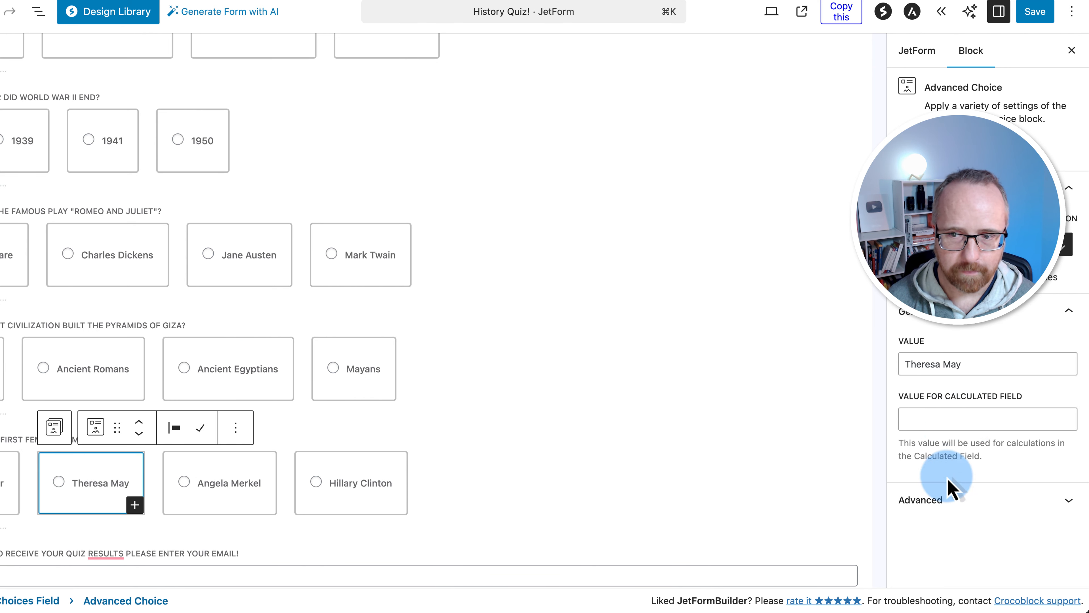
pyautogui.click(943, 419)
pyautogui.write('0')
pyautogui.click(277, 513)
pyautogui.click(922, 419)
pyautogui.write('0')
pyautogui.click(370, 515)
pyautogui.click(936, 419)
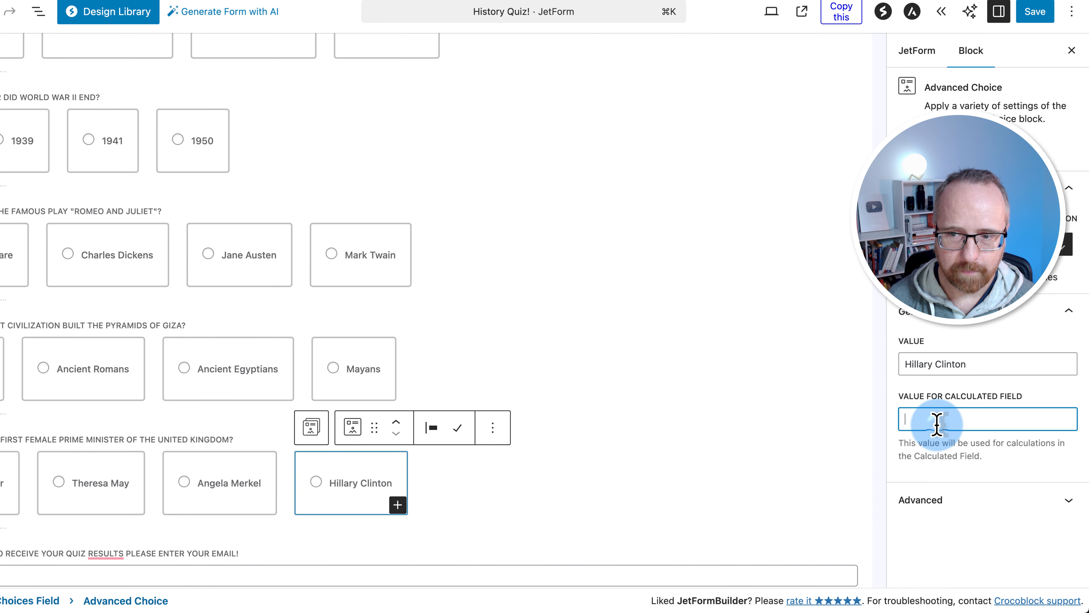
pyautogui.write('0')
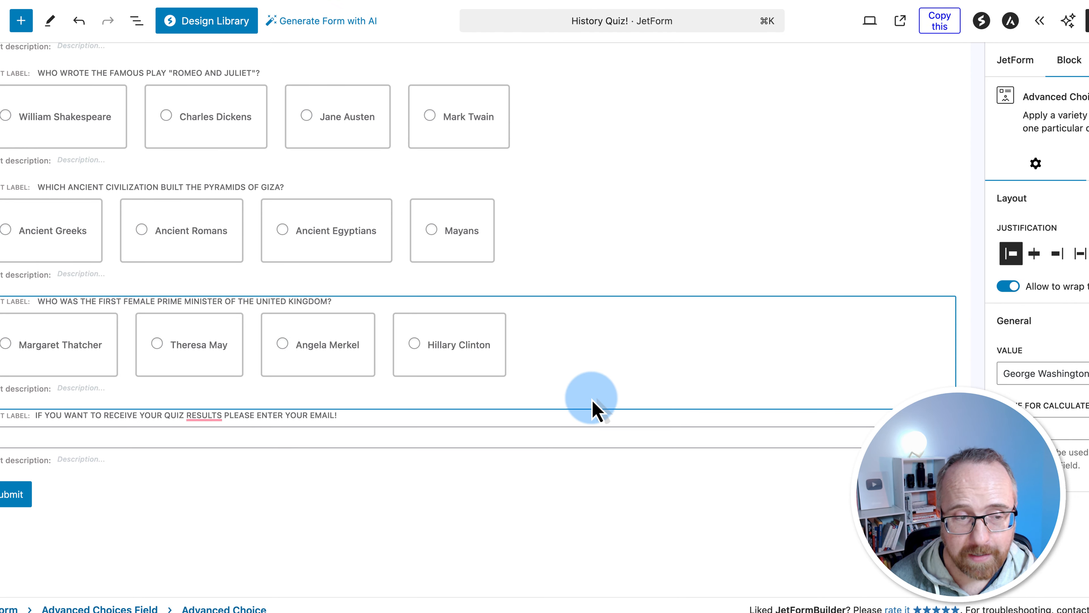
# Add a Calculated Field block below the quiz questions
pyautogui.click(531, 539)
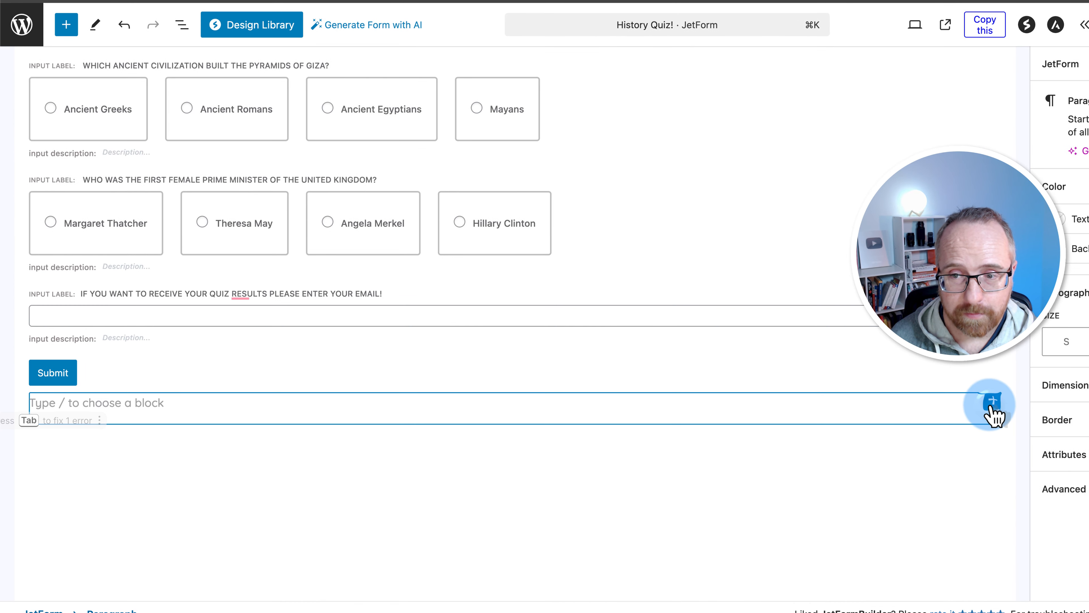
pyautogui.click(950, 397)
pyautogui.write('calc')
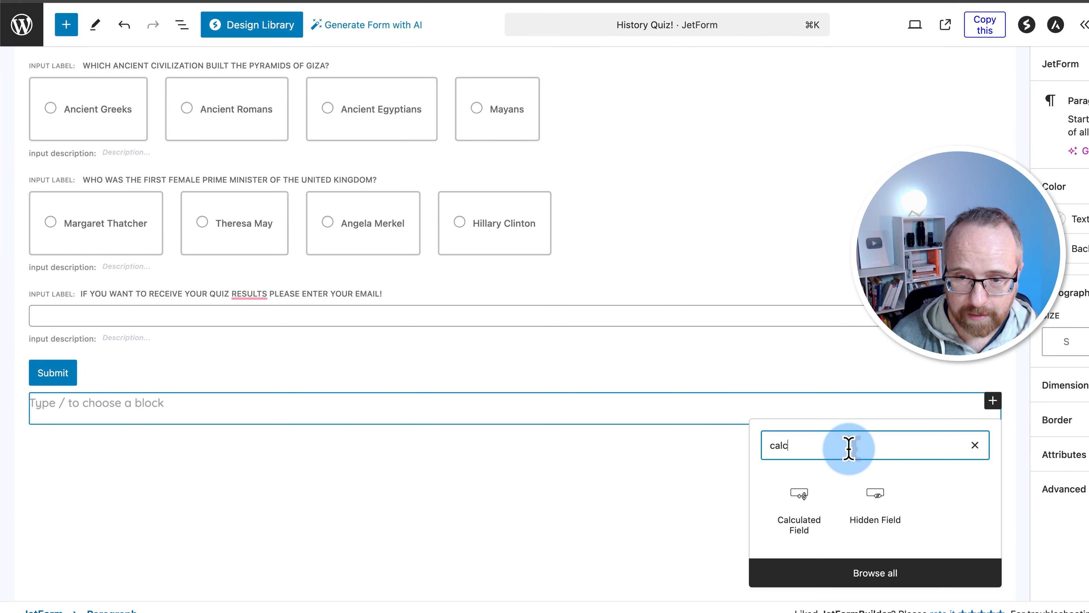
pyautogui.click(817, 507)
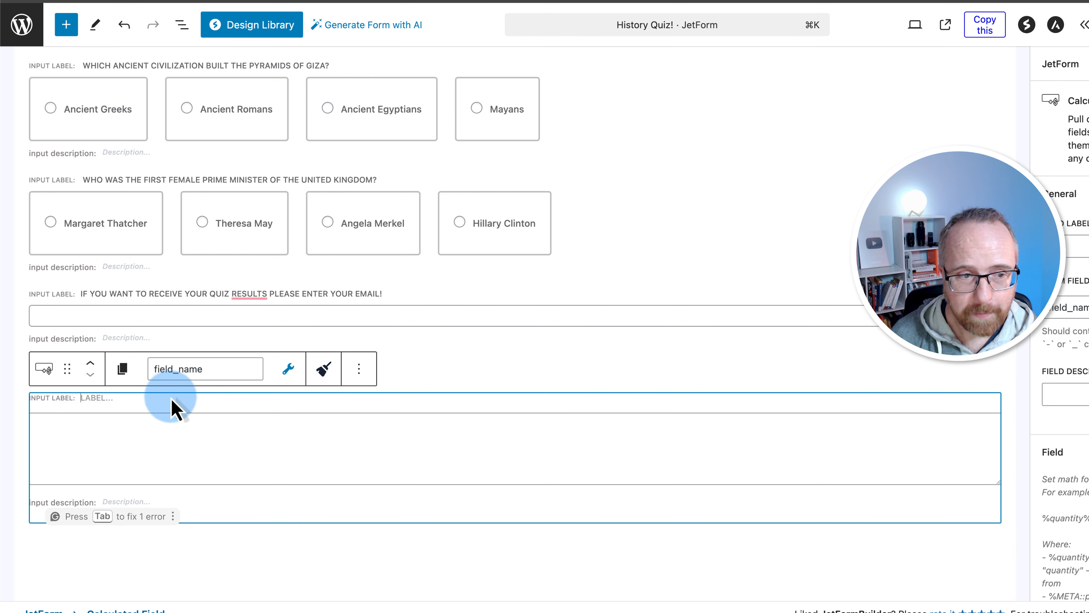
# Paste the formula %question1% + %question2% + %question3% + %question4% + %question5% and select it all
pyautogui.click(105, 466)
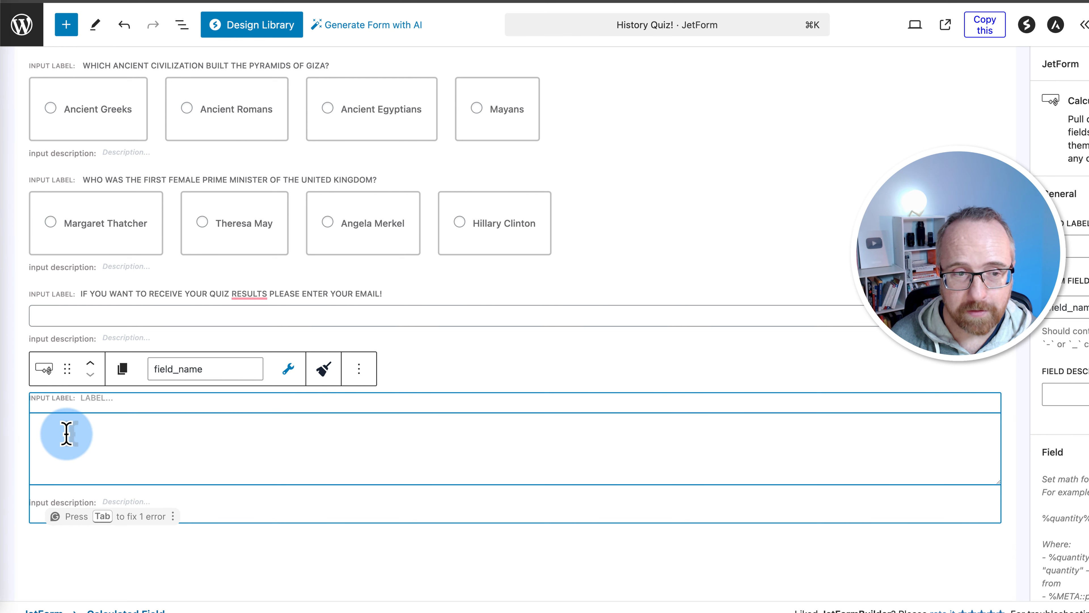
pyautogui.scroll(-3, 66, 433)
pyautogui.write('%question1% + %question2% + %question3% + %question4% + %question5%')
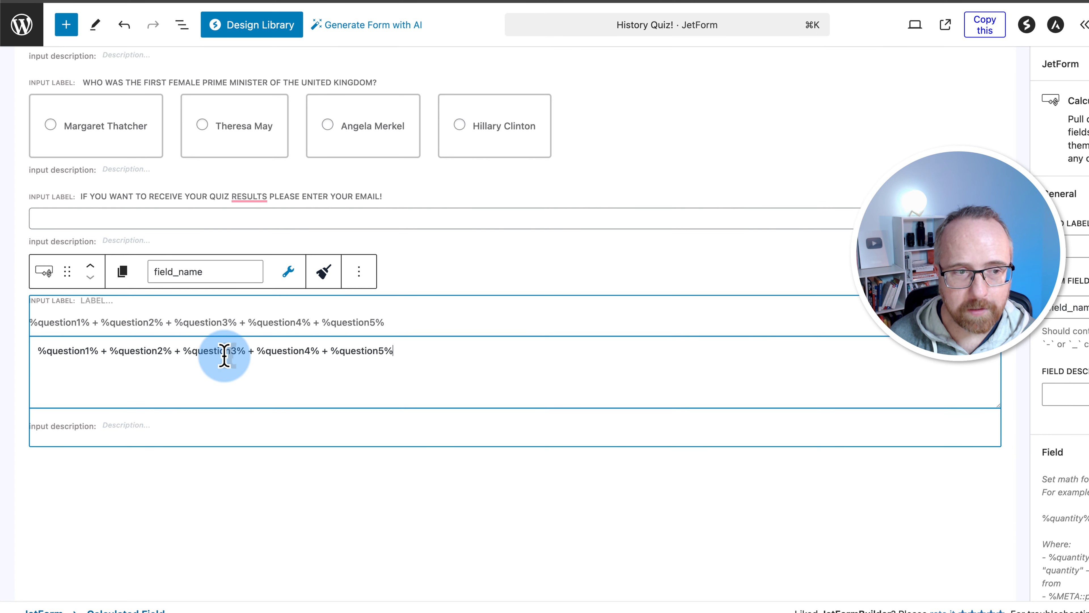
pyautogui.moveTo(39, 351); pyautogui.dragTo(91, 352)
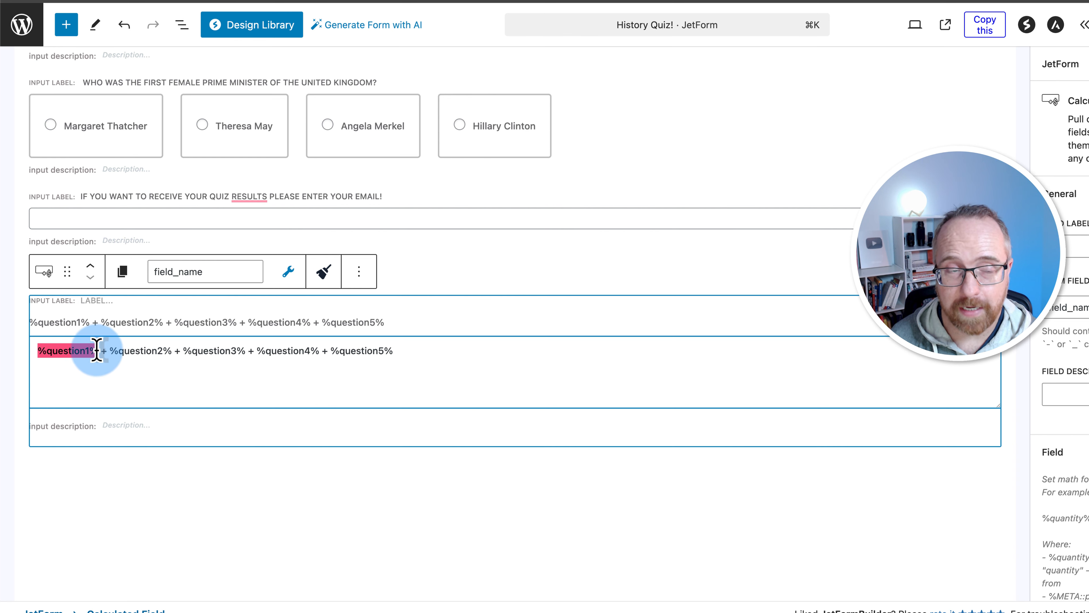
pyautogui.click(73, 356)
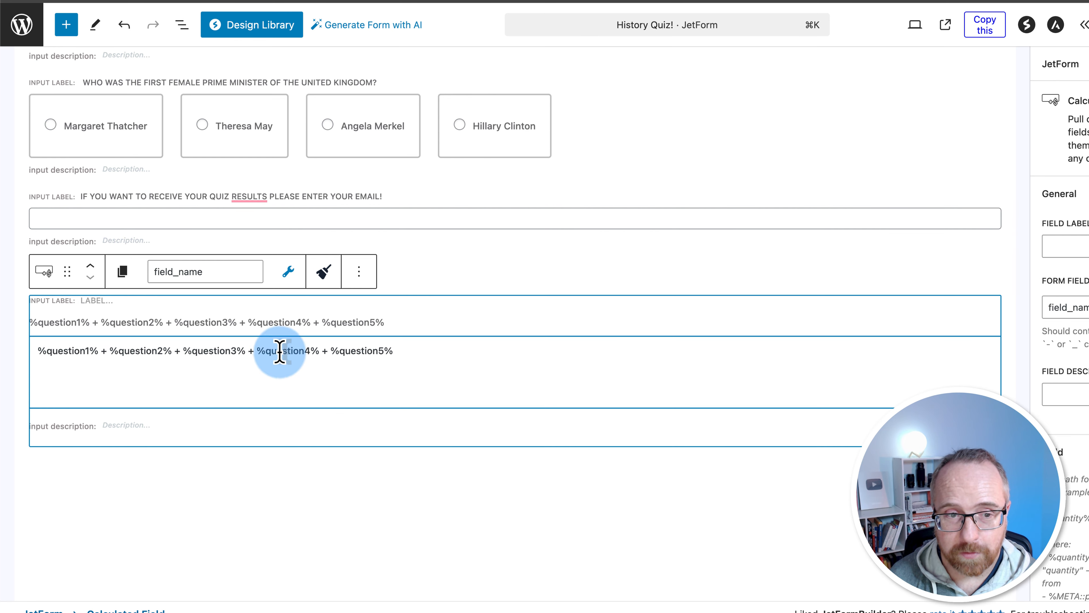
pyautogui.click(415, 369)
pyautogui.moveTo(411, 353); pyautogui.dragTo(29, 355)
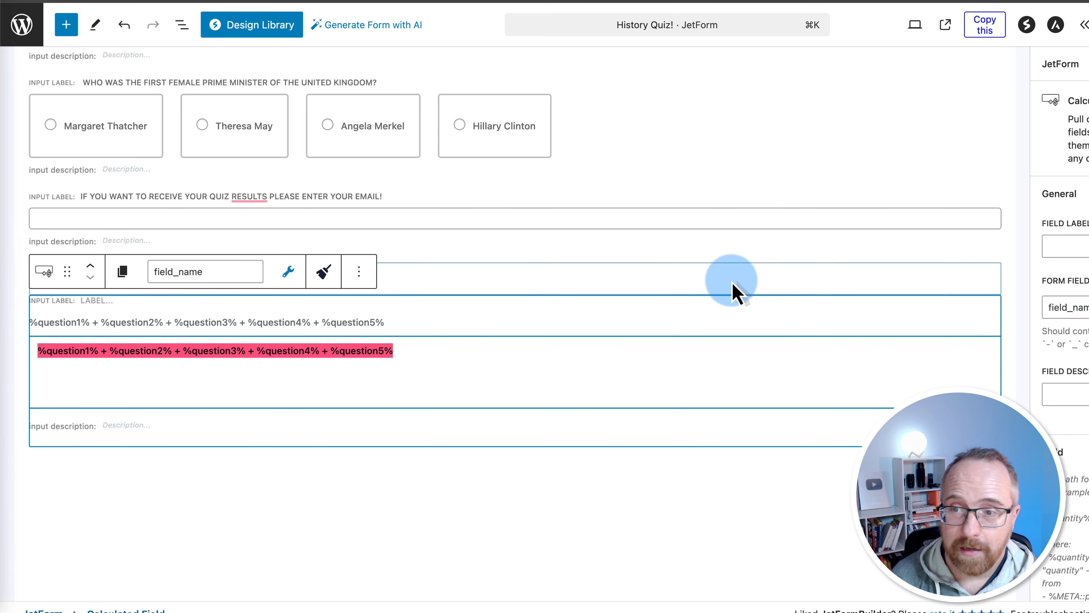
# Name the calculated field your_score, set 0 decimal places, mark it Hidden, and save the form
pyautogui.click(1042, 308)
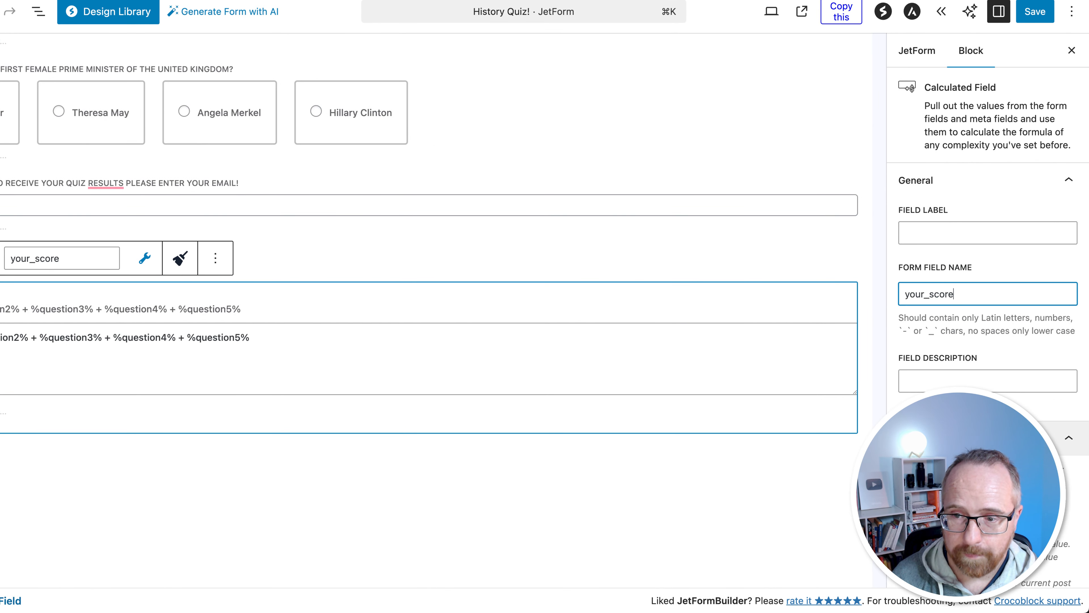
pyautogui.scroll(-10, 928, 307)
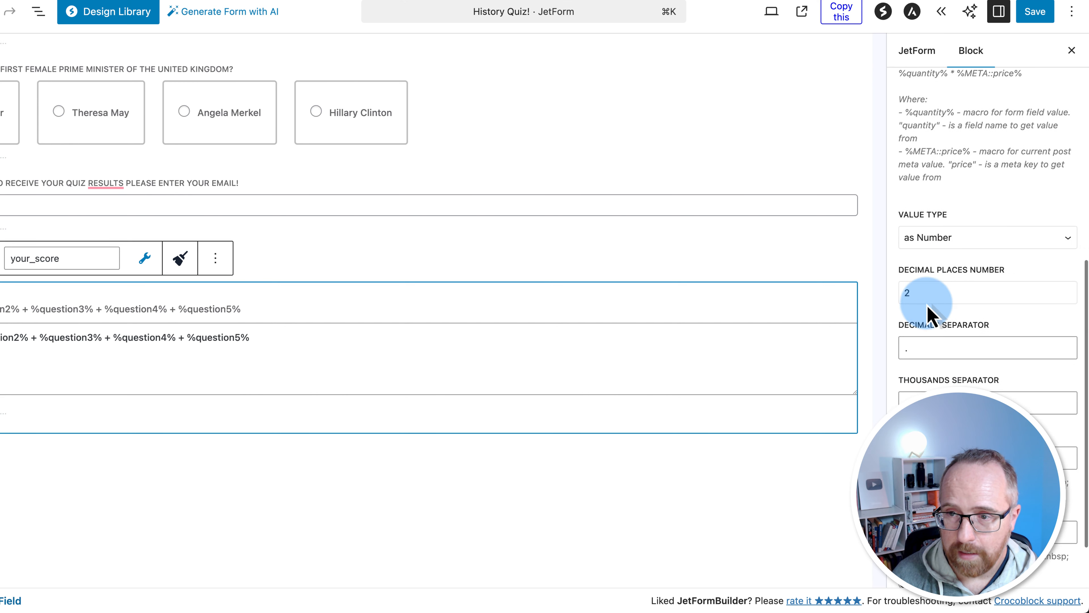
pyautogui.scroll(-3, 928, 307)
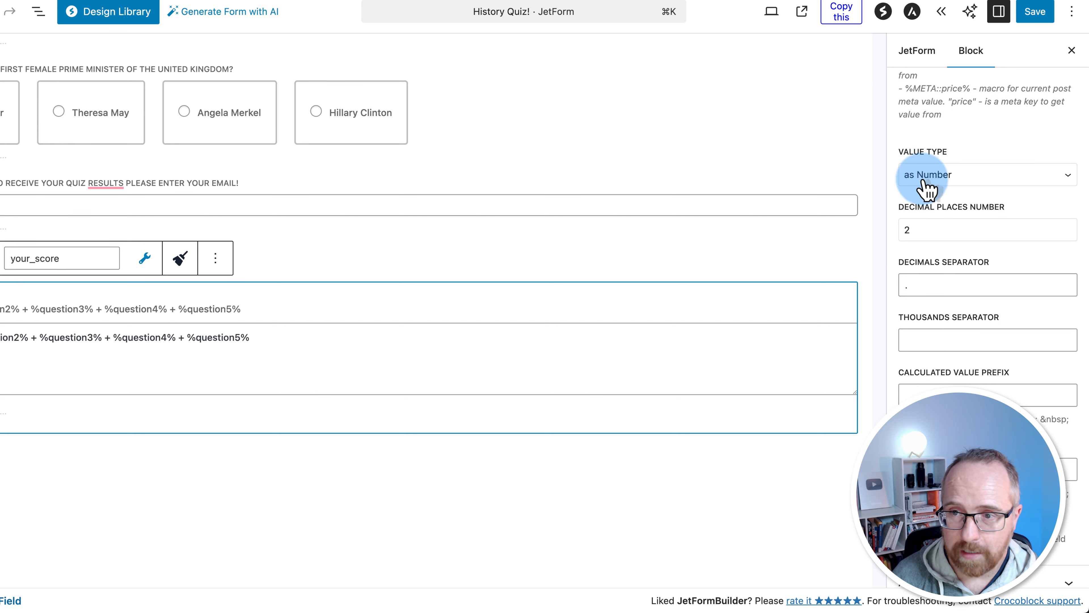
pyautogui.click(912, 230)
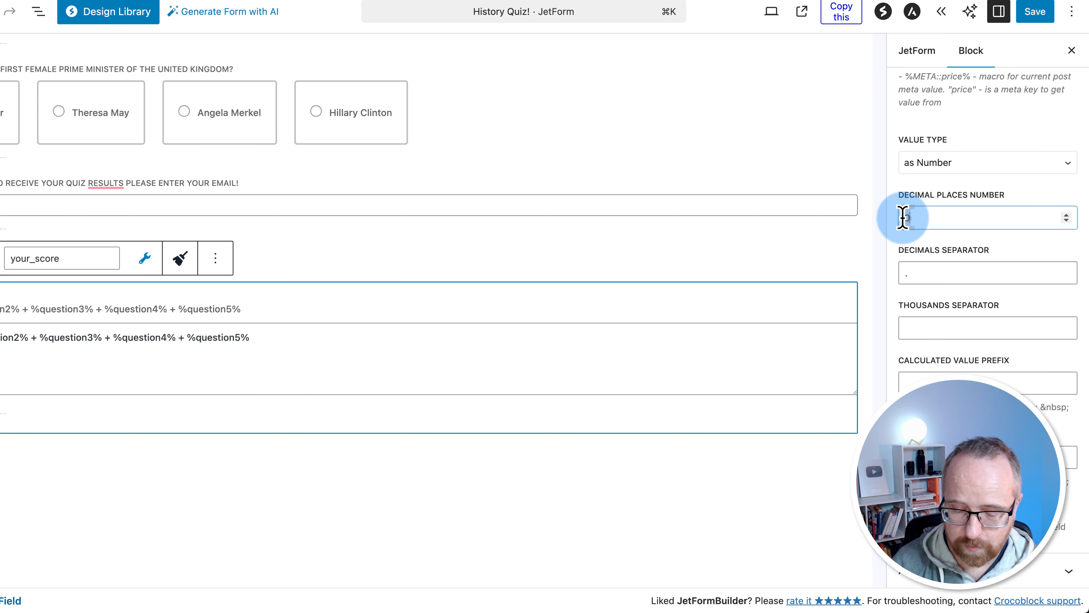
pyautogui.click(909, 509)
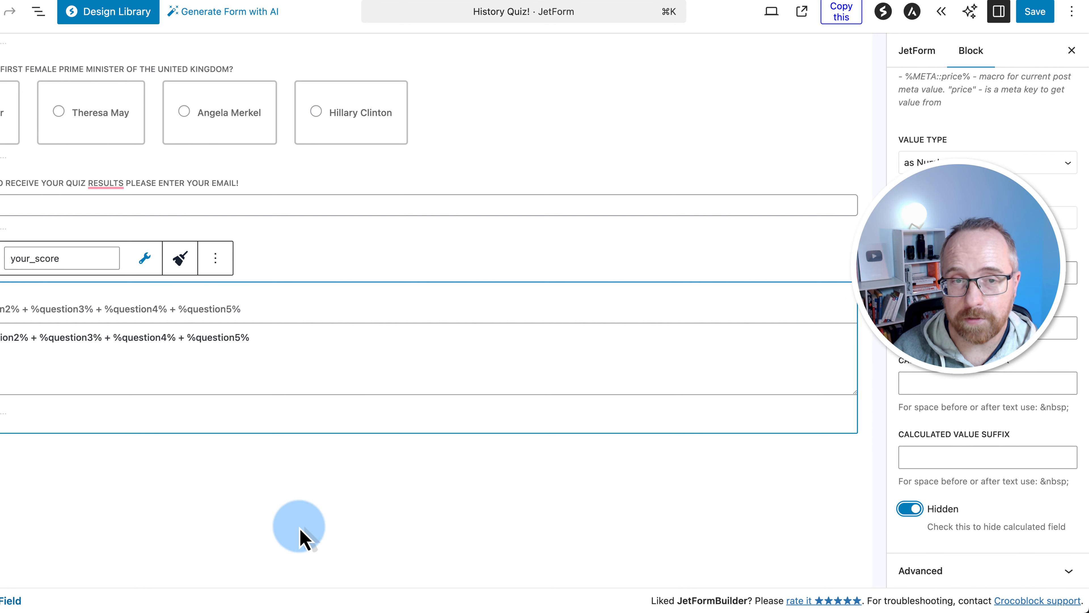
pyautogui.click(1037, 15)
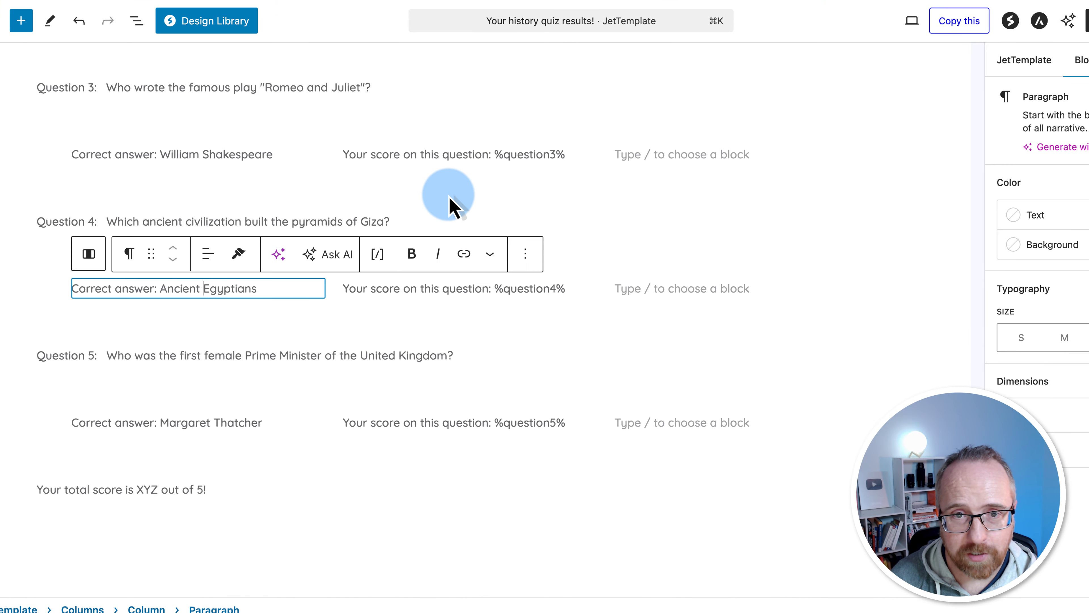
pyautogui.scroll(10, 357, 168)
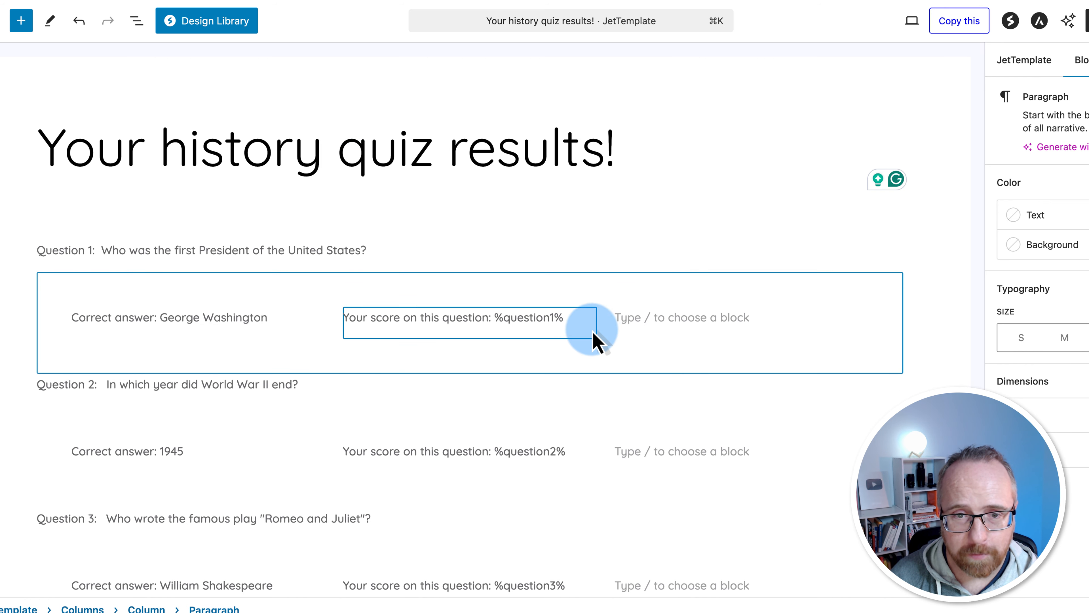
pyautogui.click(346, 318)
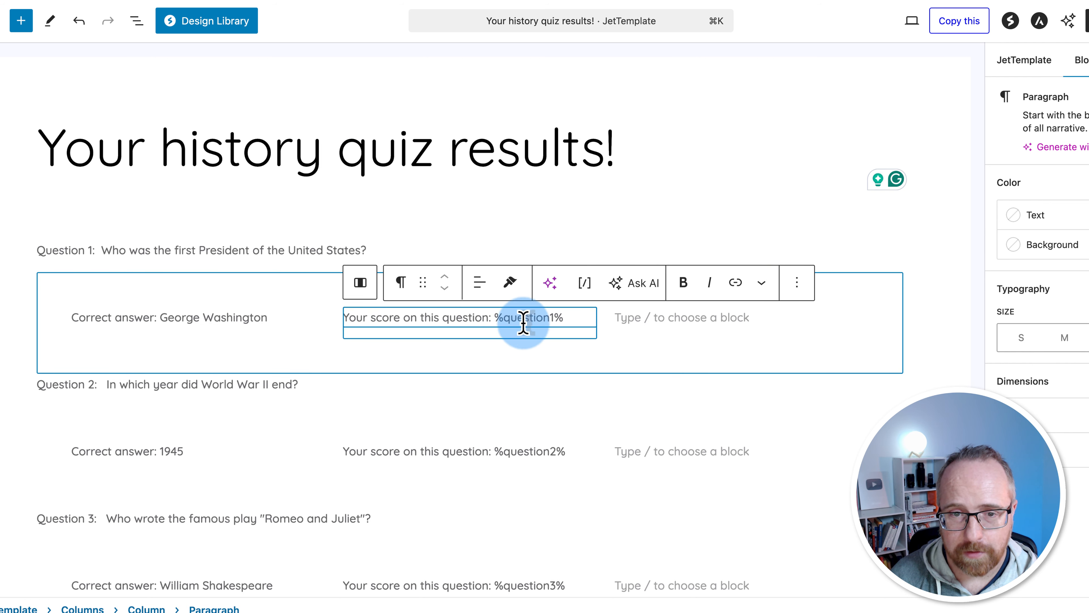
pyautogui.moveTo(565, 317); pyautogui.dragTo(494, 317)
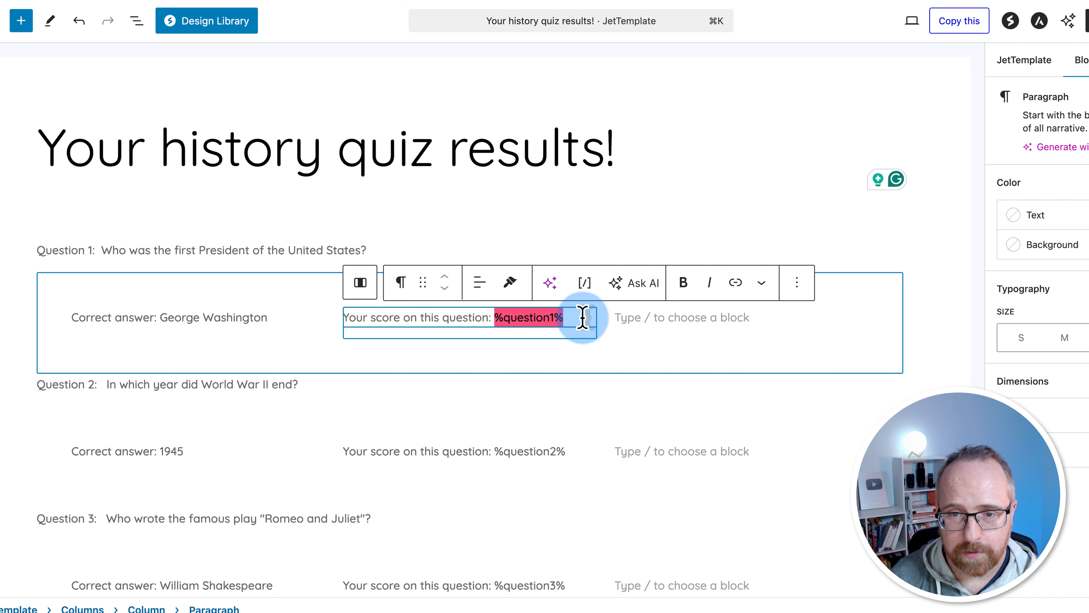
pyautogui.click(451, 318)
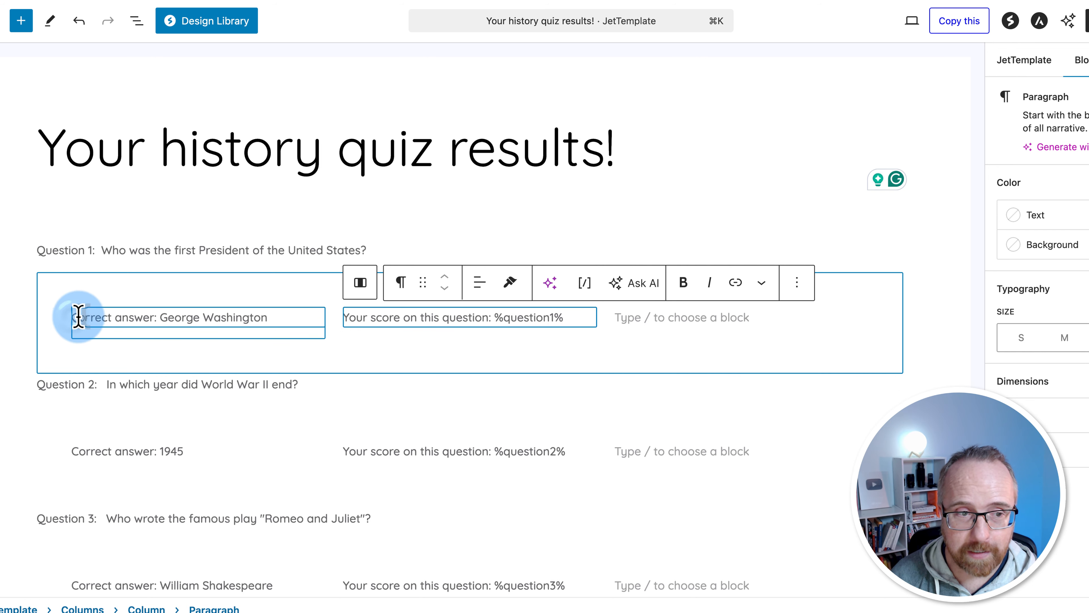
pyautogui.moveTo(79, 317); pyautogui.dragTo(562, 325)
pyautogui.scroll(-3, 419, 382)
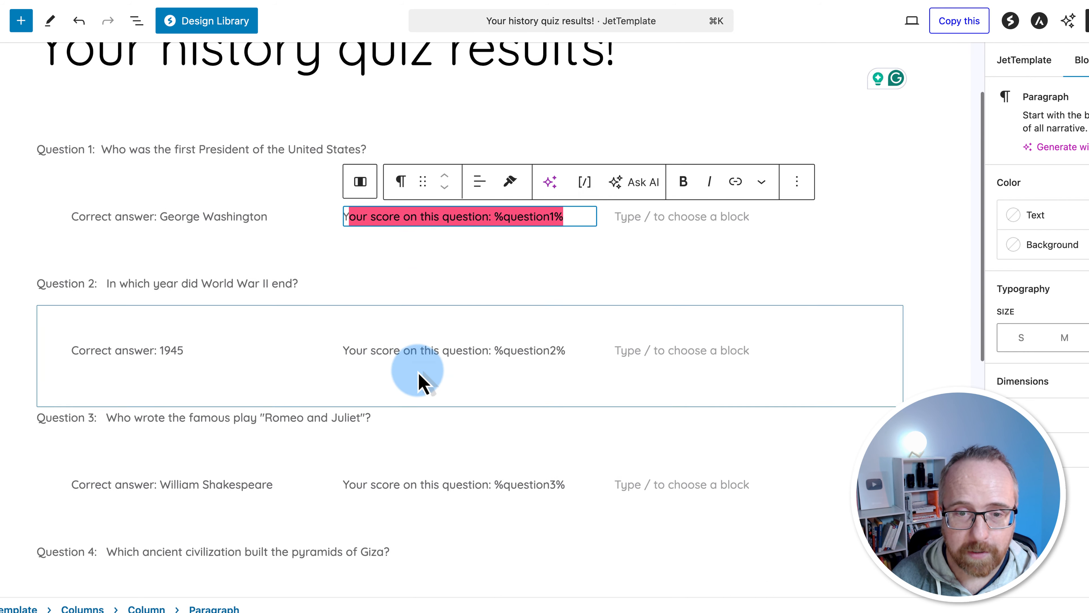
pyautogui.click(561, 223)
pyautogui.write('/1')
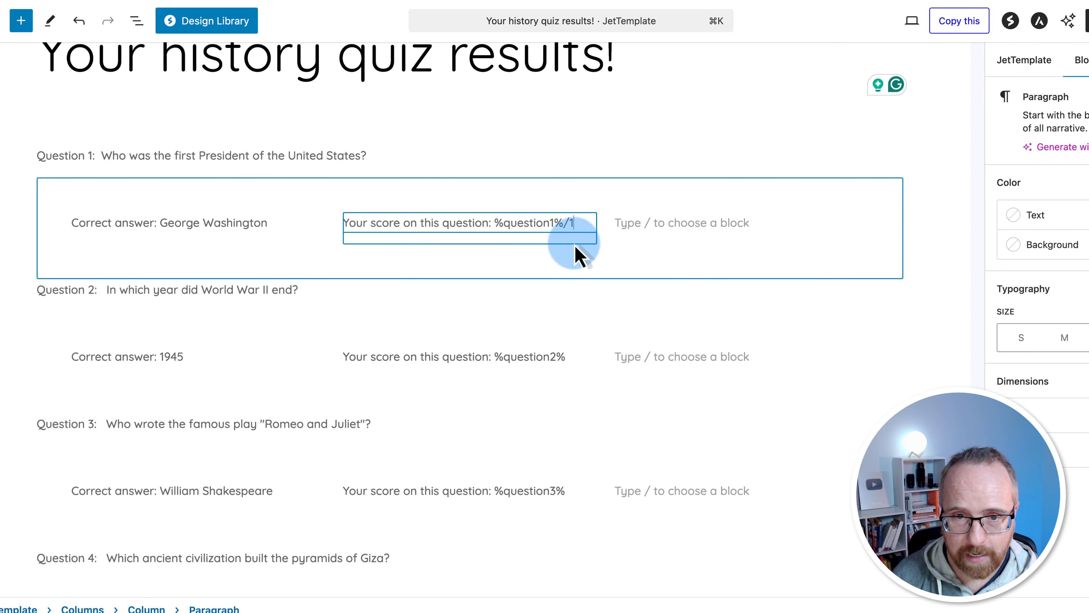
pyautogui.moveTo(564, 223); pyautogui.dragTo(513, 223)
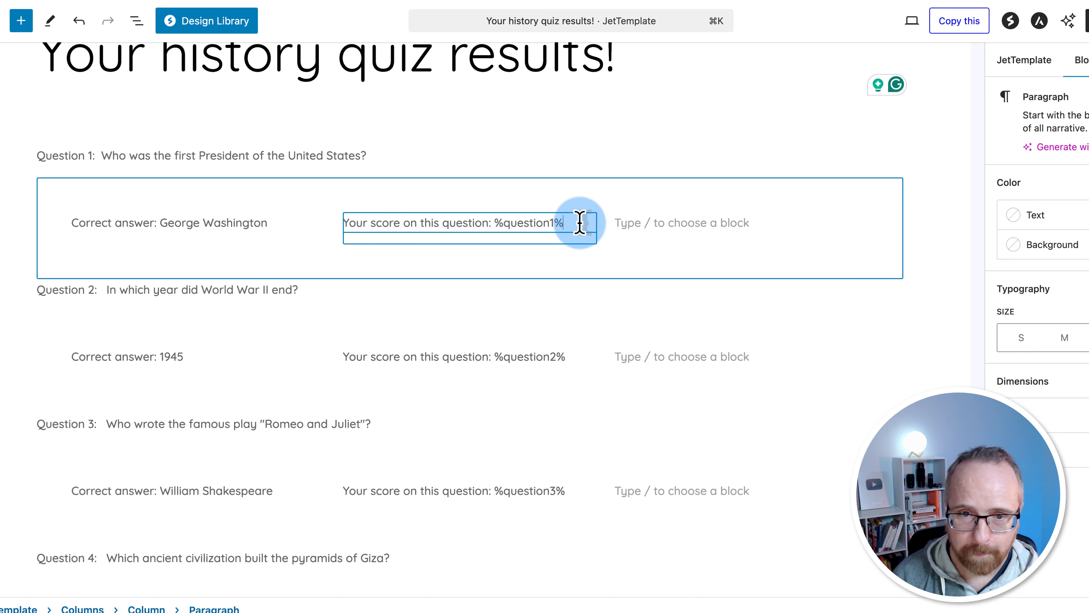
pyautogui.click(72, 318)
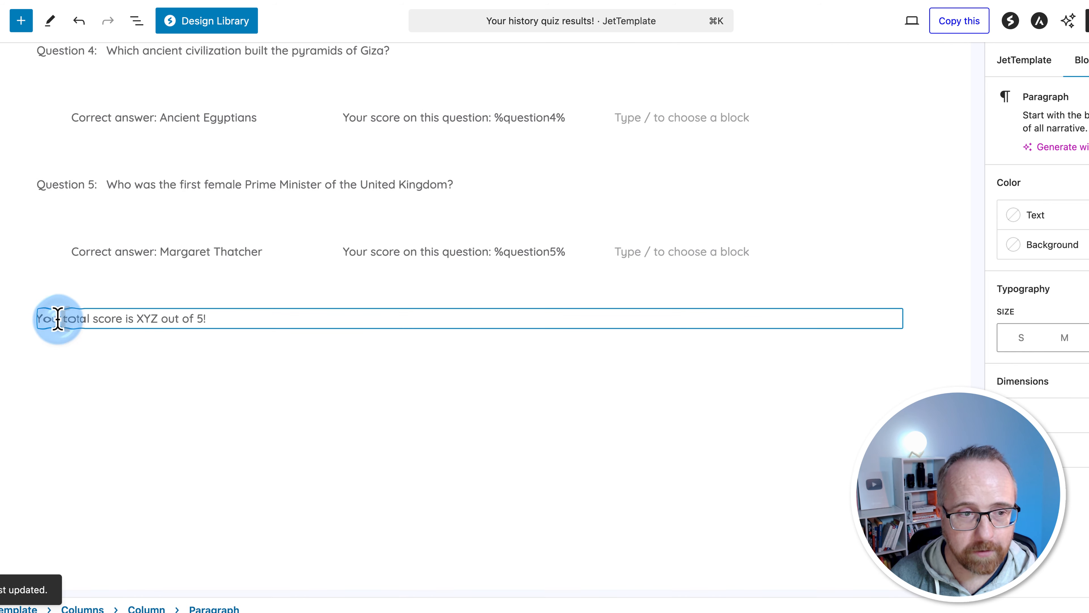
pyautogui.moveTo(58, 318); pyautogui.dragTo(206, 321)
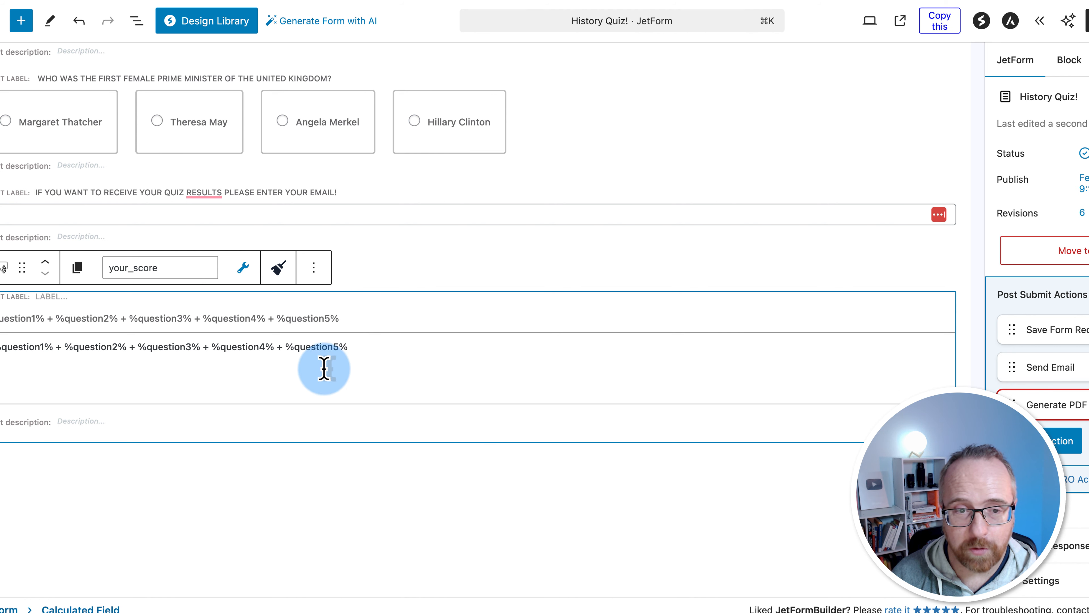
pyautogui.click(423, 317)
pyautogui.moveTo(1062, 307); pyautogui.dragTo(1000, 302)
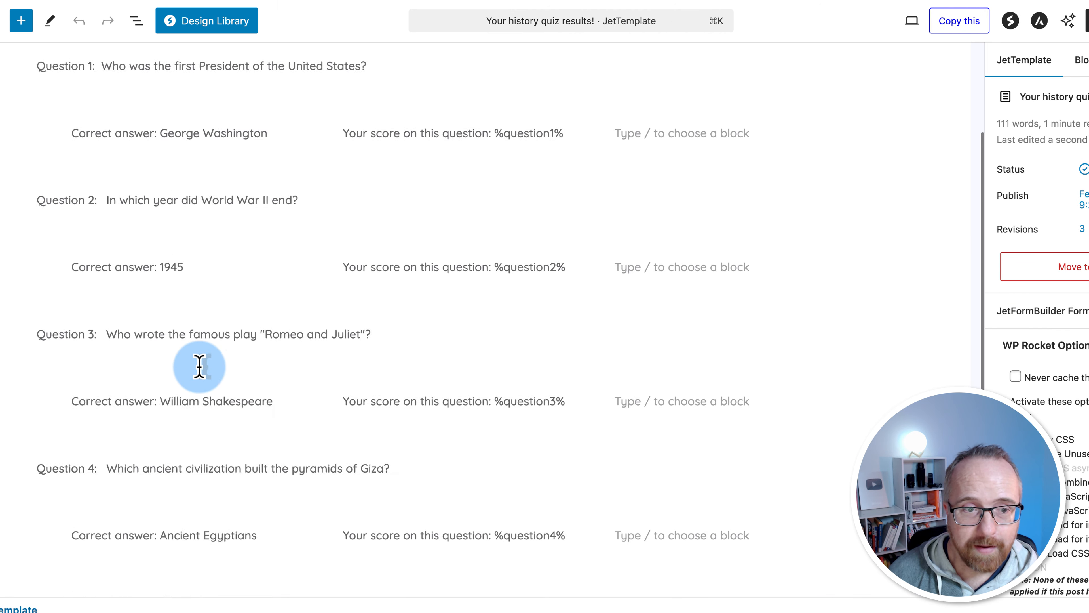
# Replace XYZ in the total line with the %your_score% field, removing the stray duplicate
pyautogui.scroll(-10, 201, 369)
pyautogui.doubleClick(146, 318)
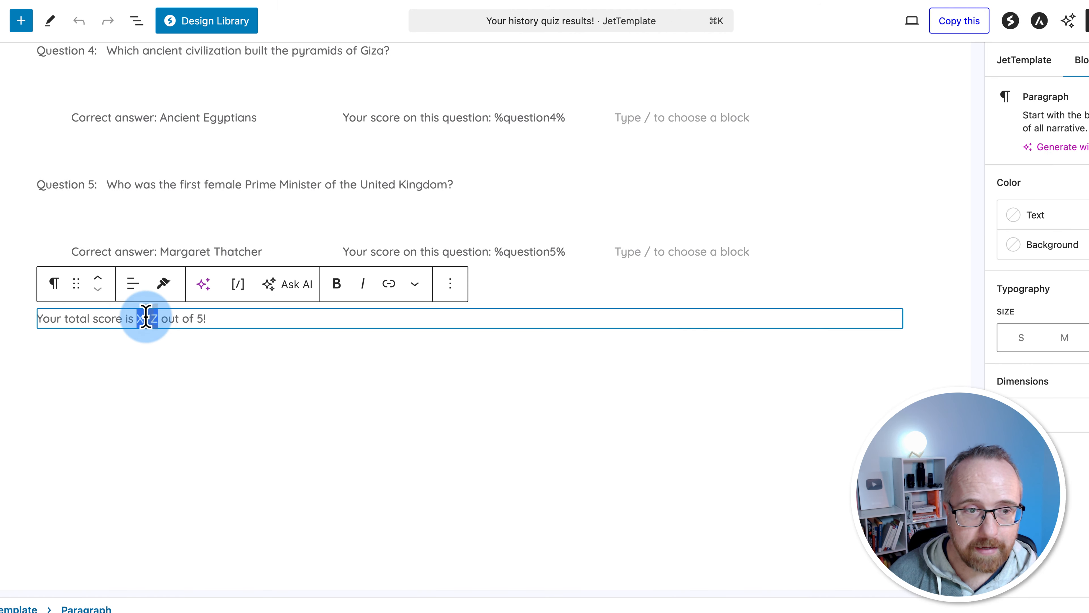
pyautogui.click(239, 287)
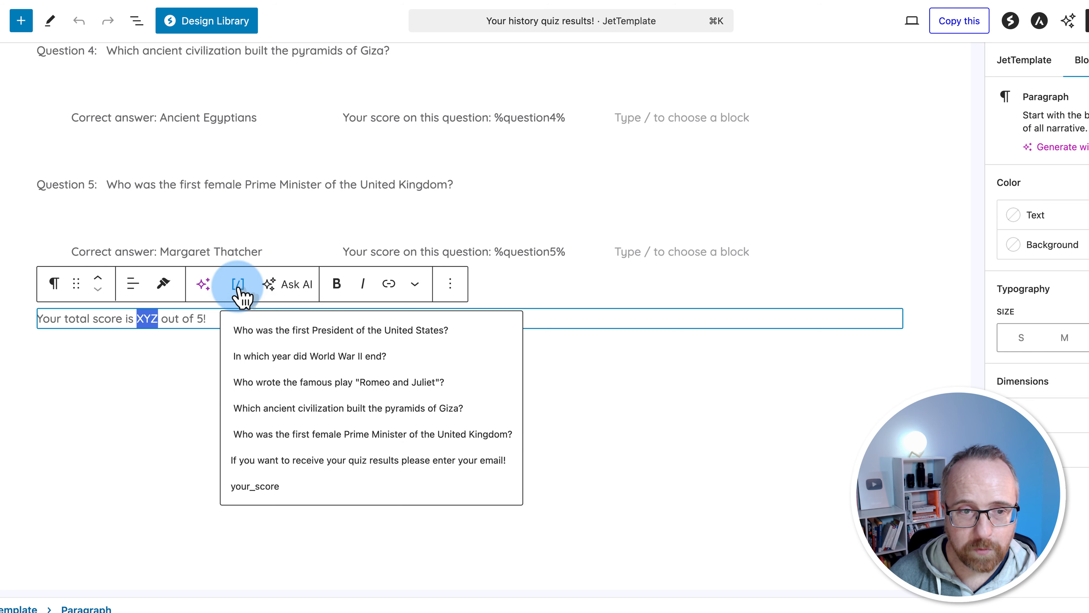
pyautogui.click(242, 489)
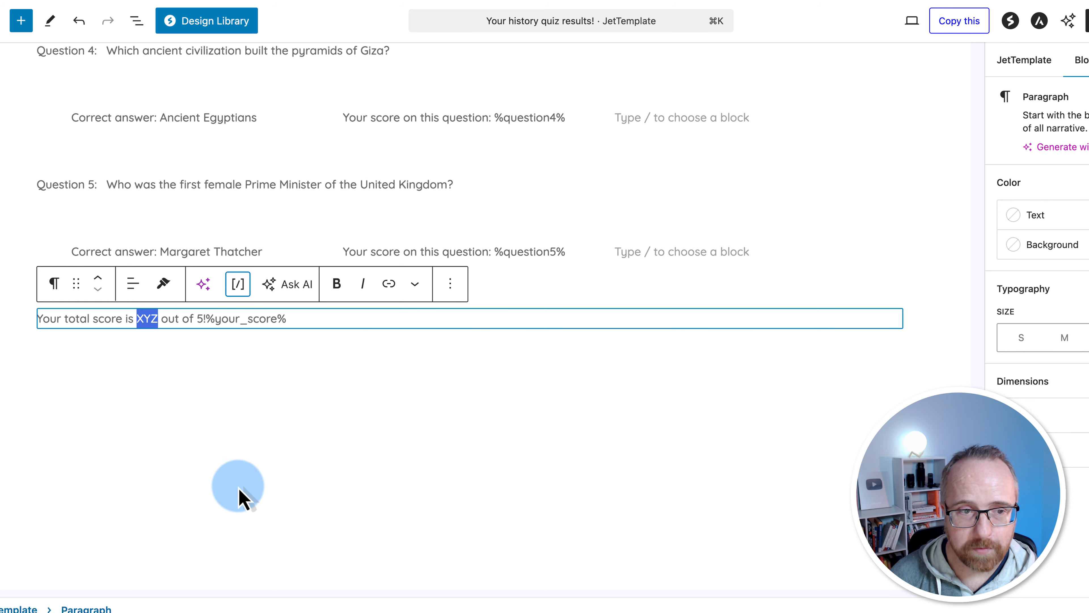
pyautogui.moveTo(208, 319); pyautogui.dragTo(312, 320)
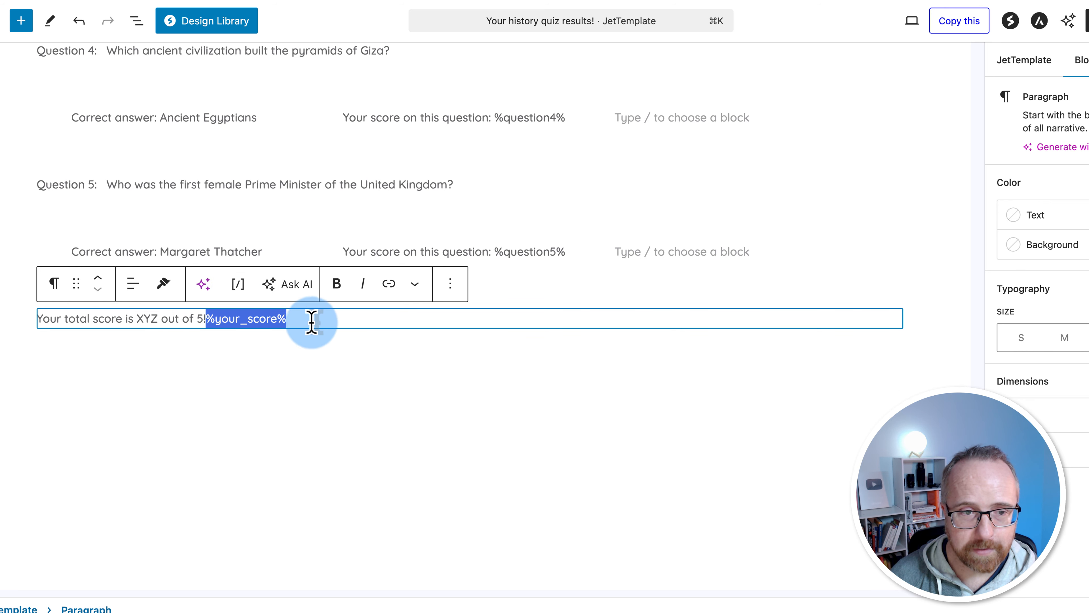
pyautogui.press('BackSpace')
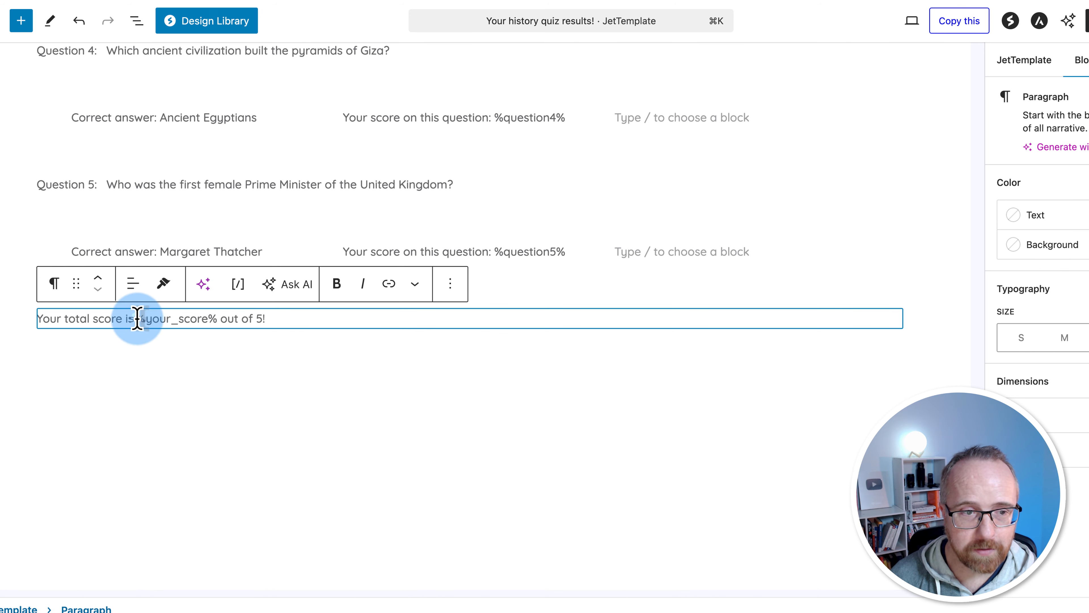
pyautogui.moveTo(137, 318); pyautogui.dragTo(225, 317)
# Move the total score line up until it sits directly beneath the results title
pyautogui.scroll(5, 224, 399)
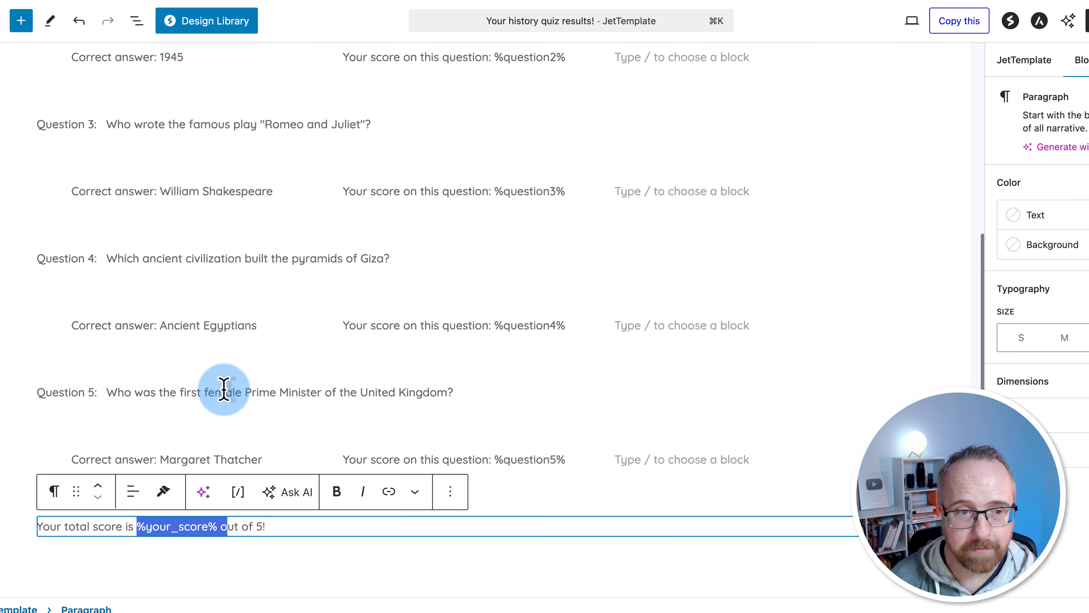
pyautogui.scroll(9, 224, 389)
pyautogui.scroll(-12, 222, 464)
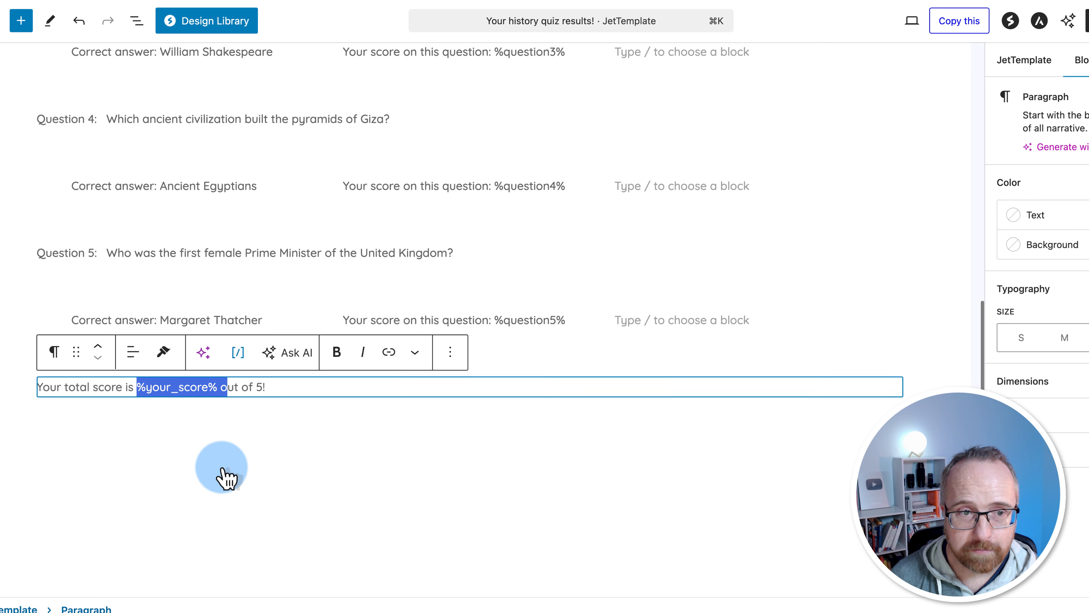
pyautogui.click(98, 348)
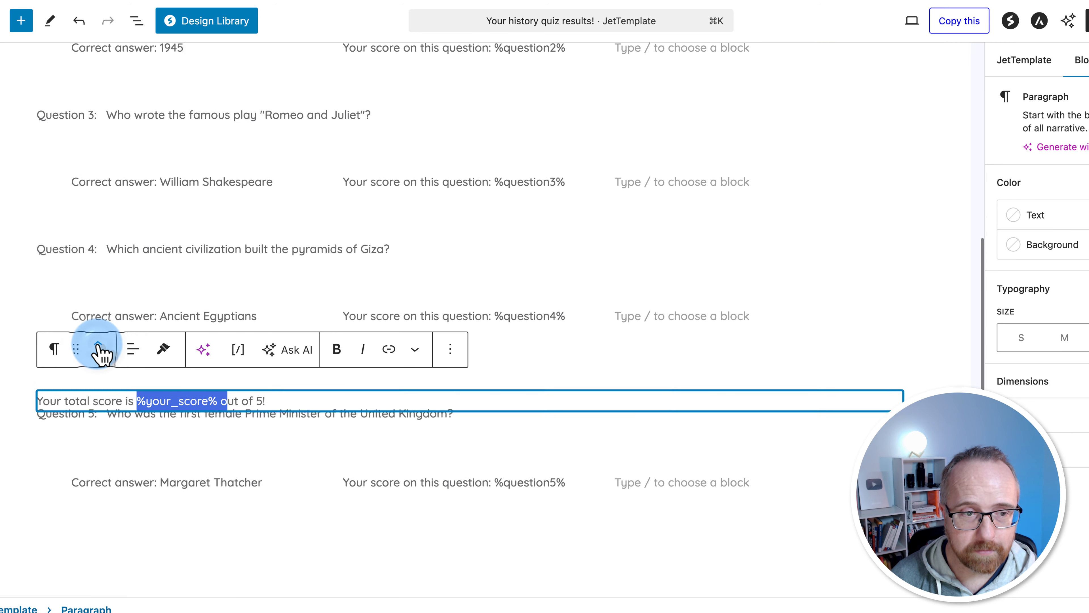
pyautogui.click(98, 347)
pyautogui.click(98, 347)
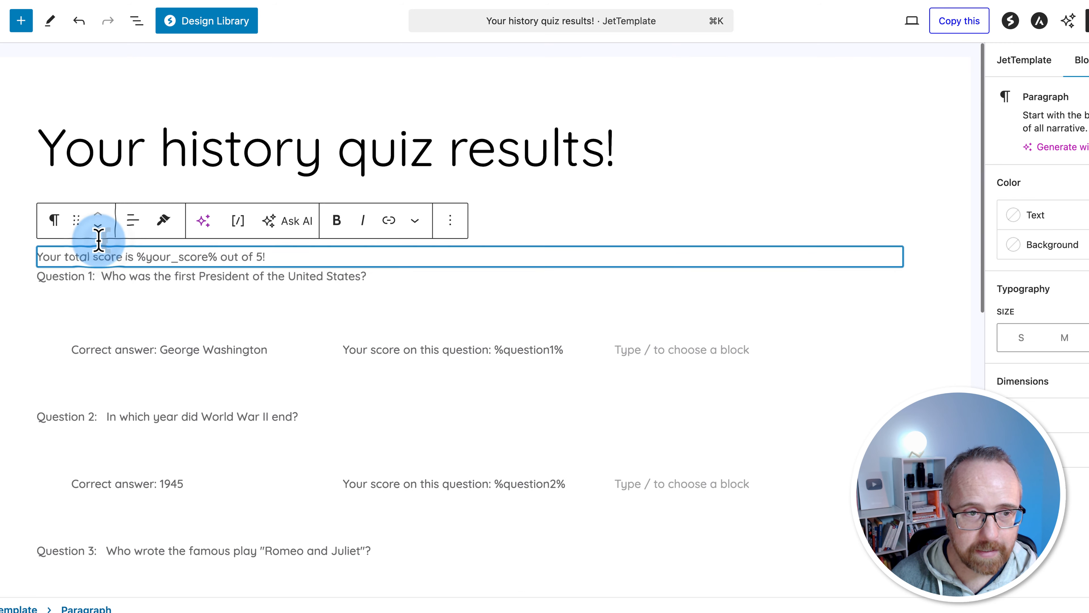
pyautogui.click(134, 240)
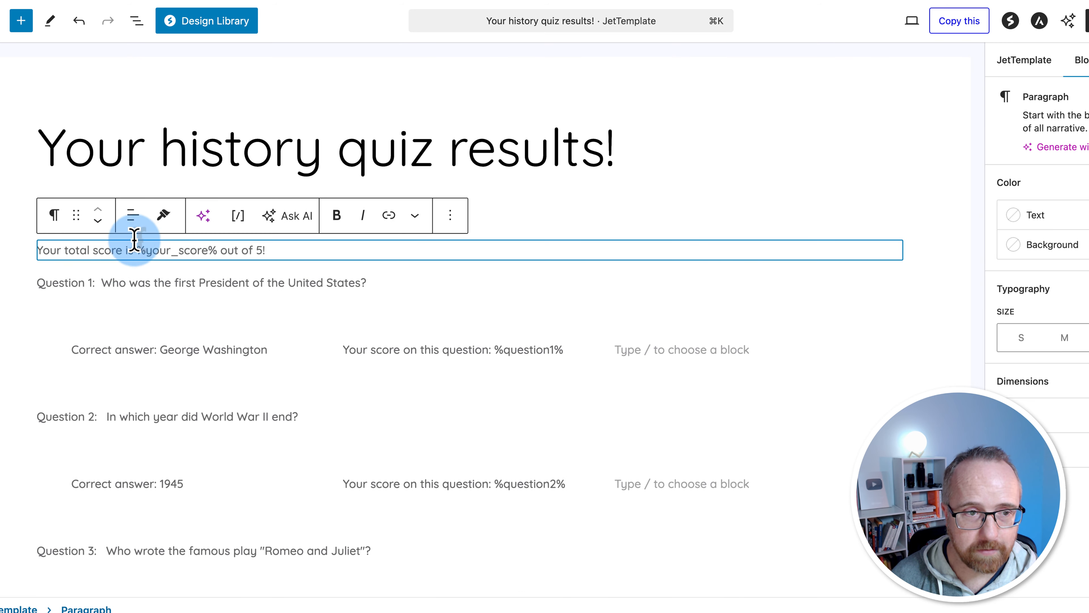
pyautogui.click(329, 249)
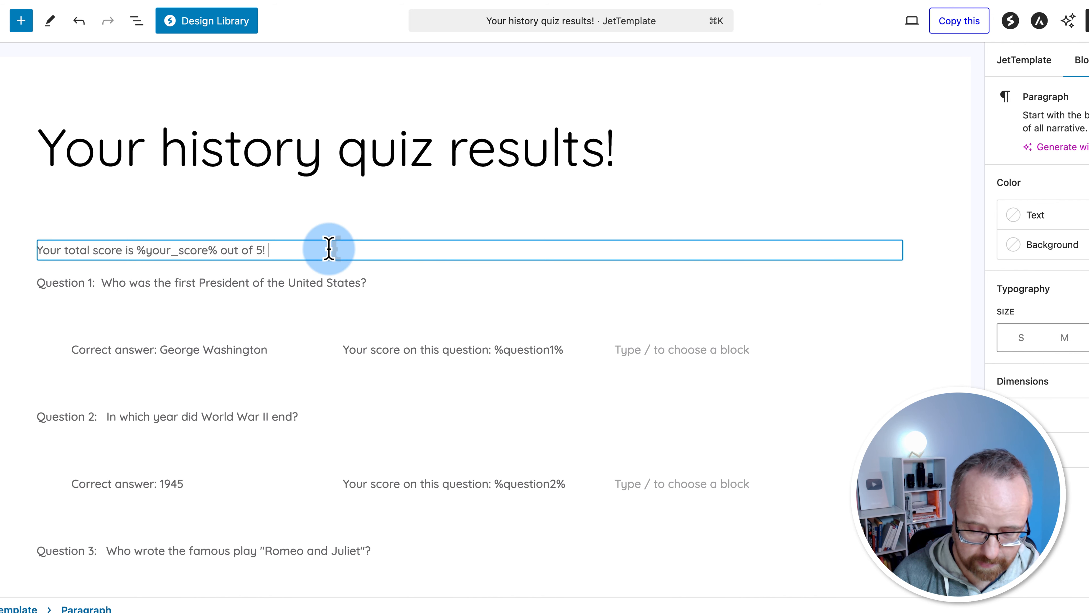
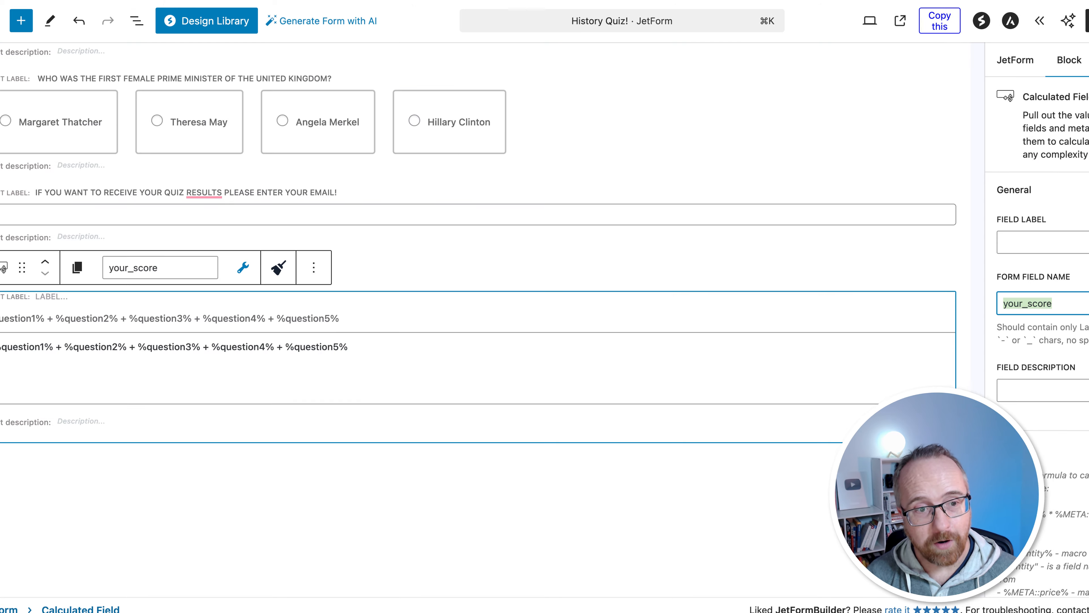
# Set the Generate PDF action to use the 'Your history quiz results!' template
pyautogui.click(1015, 59)
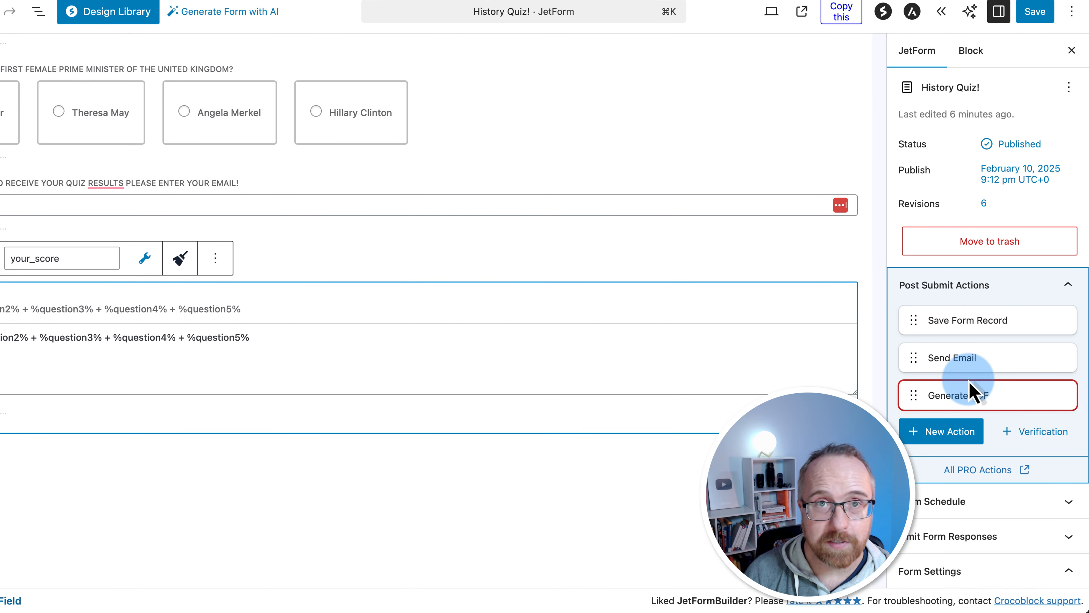
pyautogui.moveTo(997, 386)
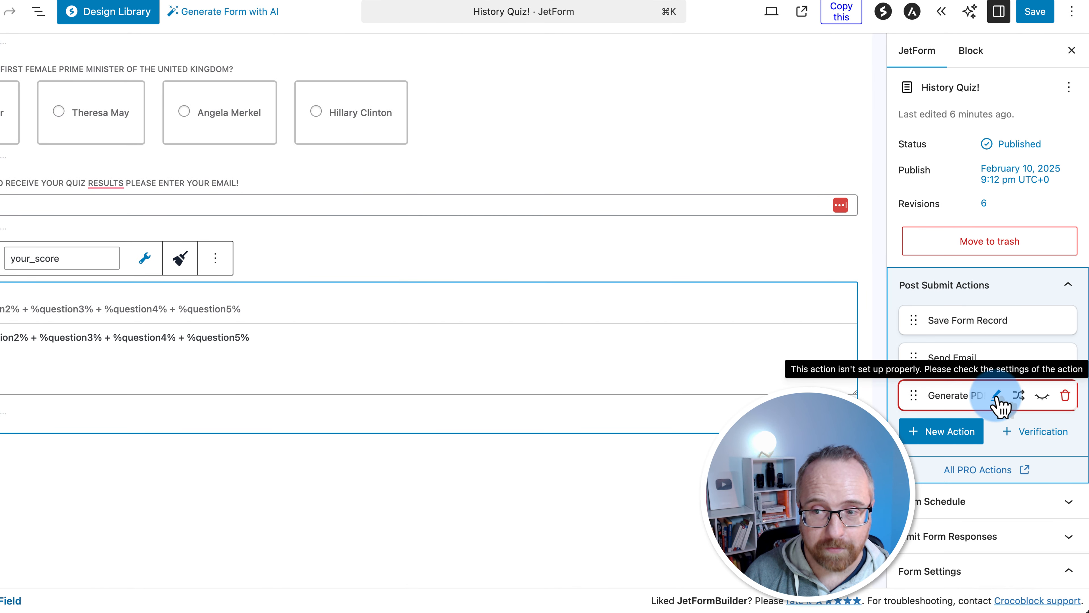
pyautogui.click(997, 395)
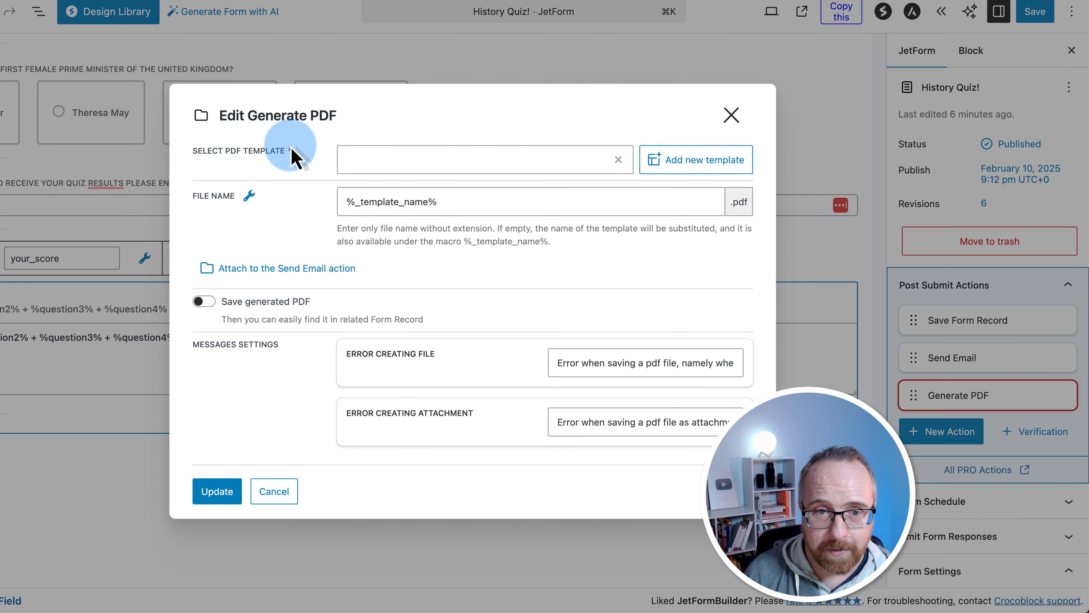
pyautogui.click(558, 161)
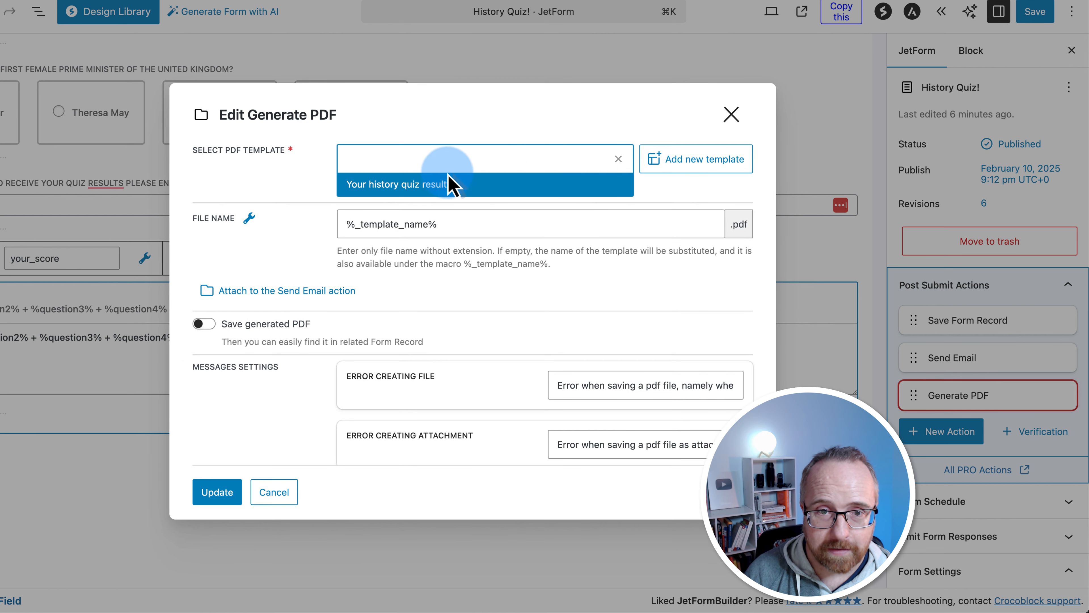
pyautogui.click(351, 191)
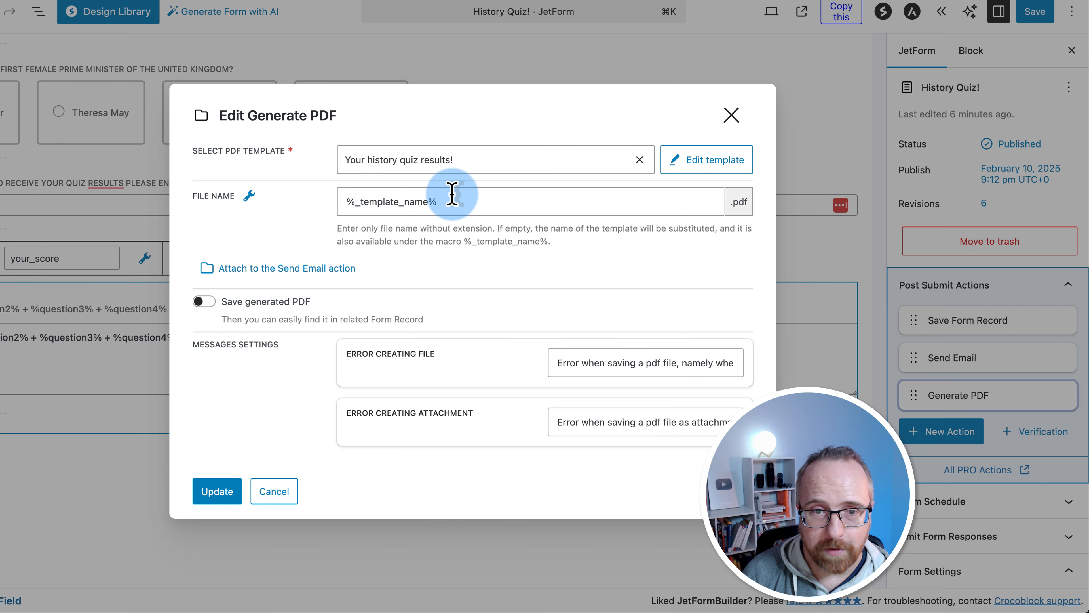
pyautogui.moveTo(448, 202); pyautogui.dragTo(338, 205)
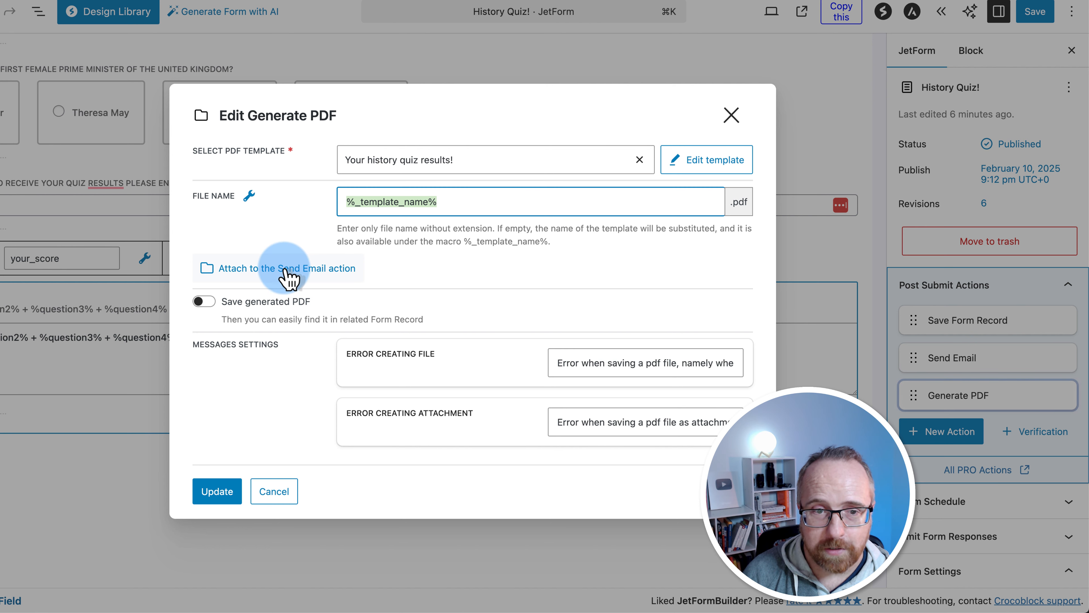
# Attach the generated PDF to the Send Email action, enable Save generated PDF, and update the action
pyautogui.click(354, 274)
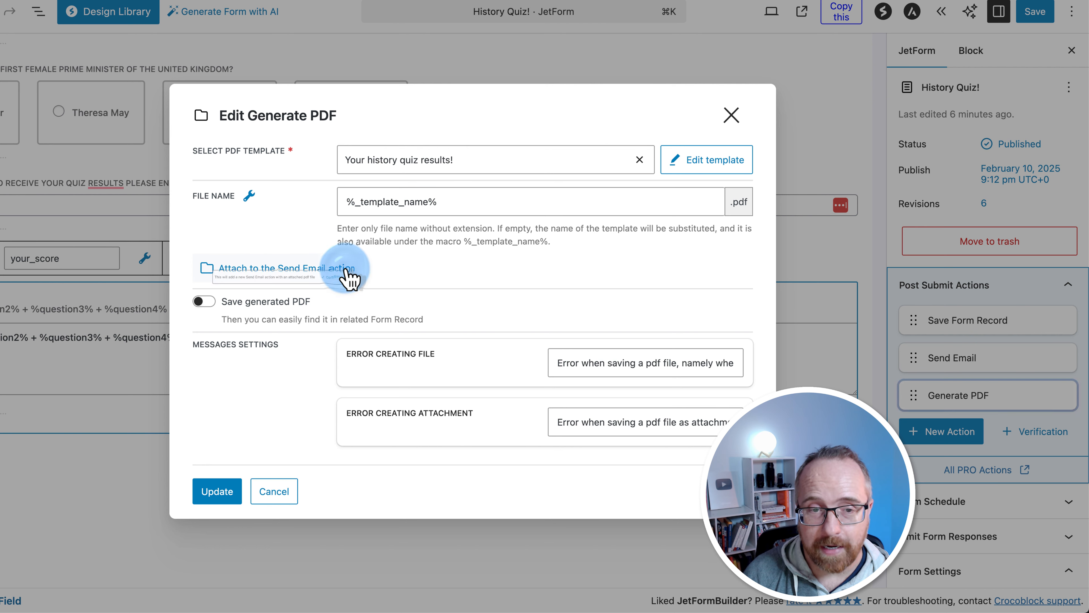
pyautogui.click(417, 300)
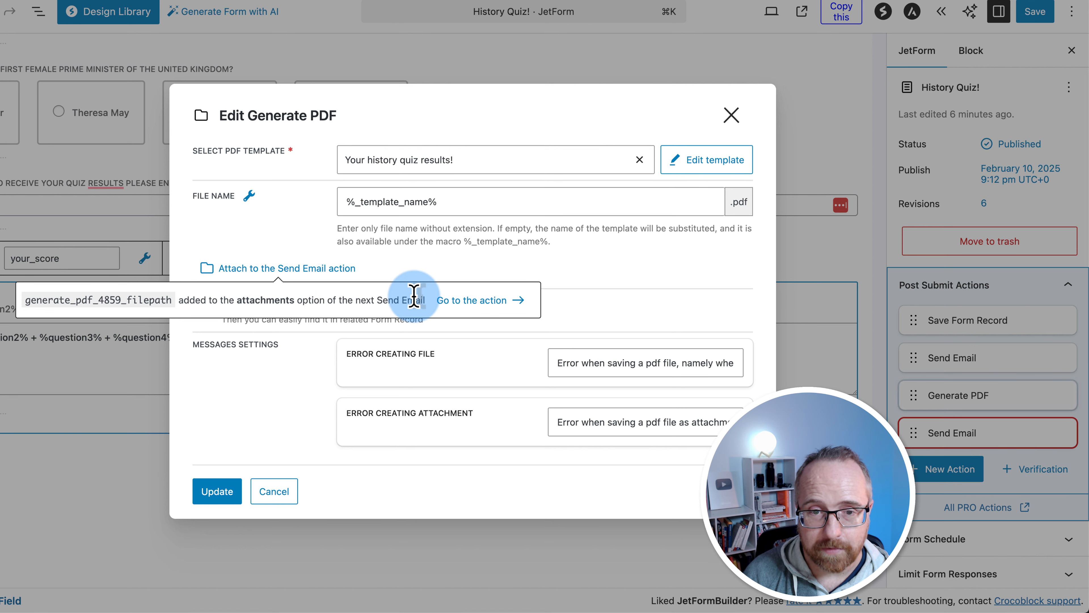
pyautogui.moveTo(171, 304); pyautogui.dragTo(41, 304)
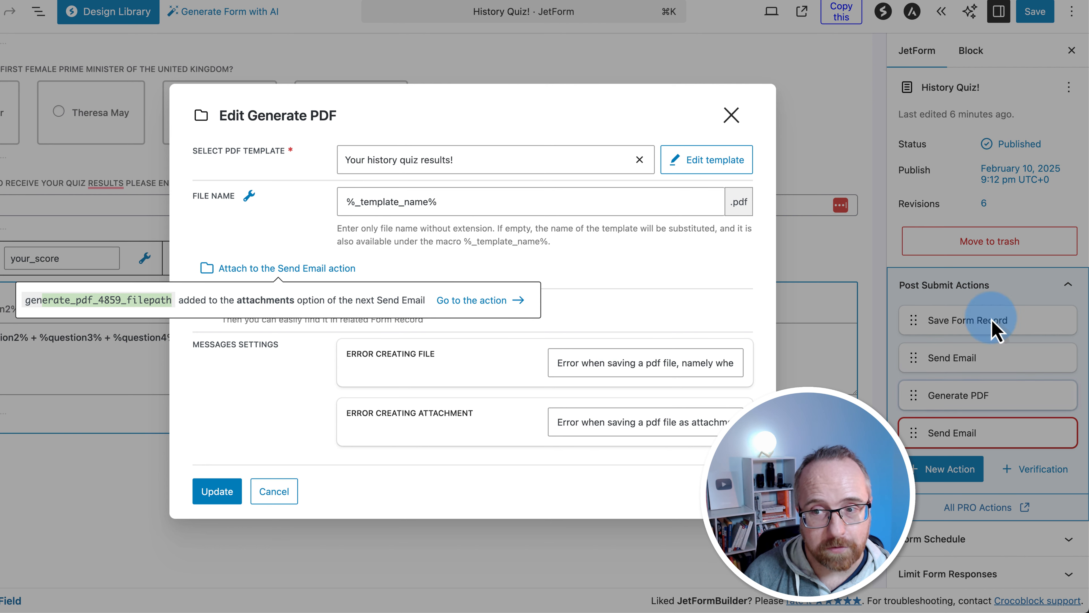
pyautogui.click(557, 303)
pyautogui.click(204, 303)
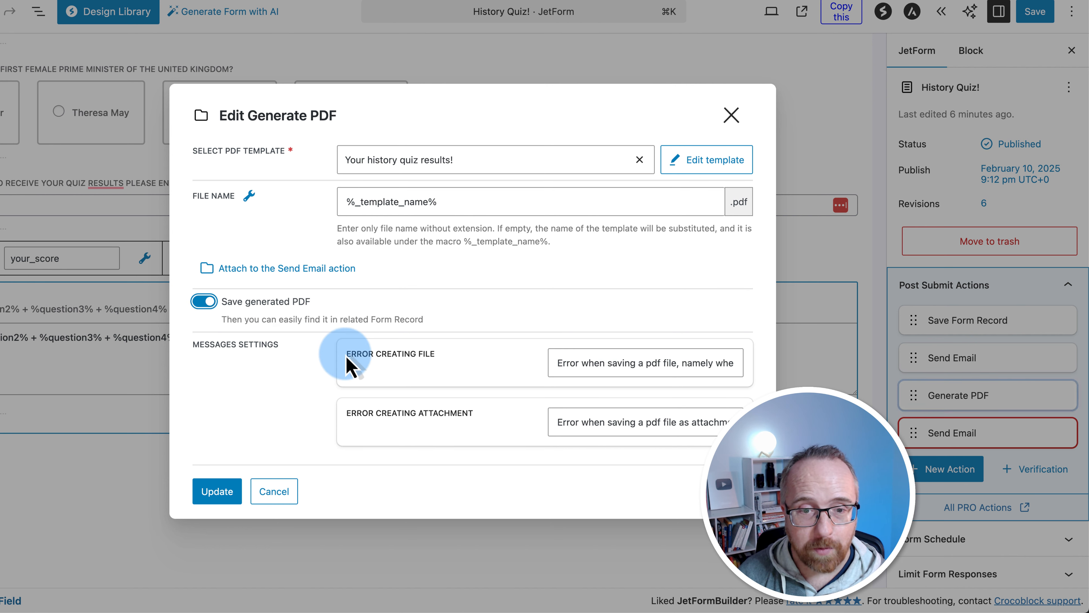
pyautogui.click(557, 363)
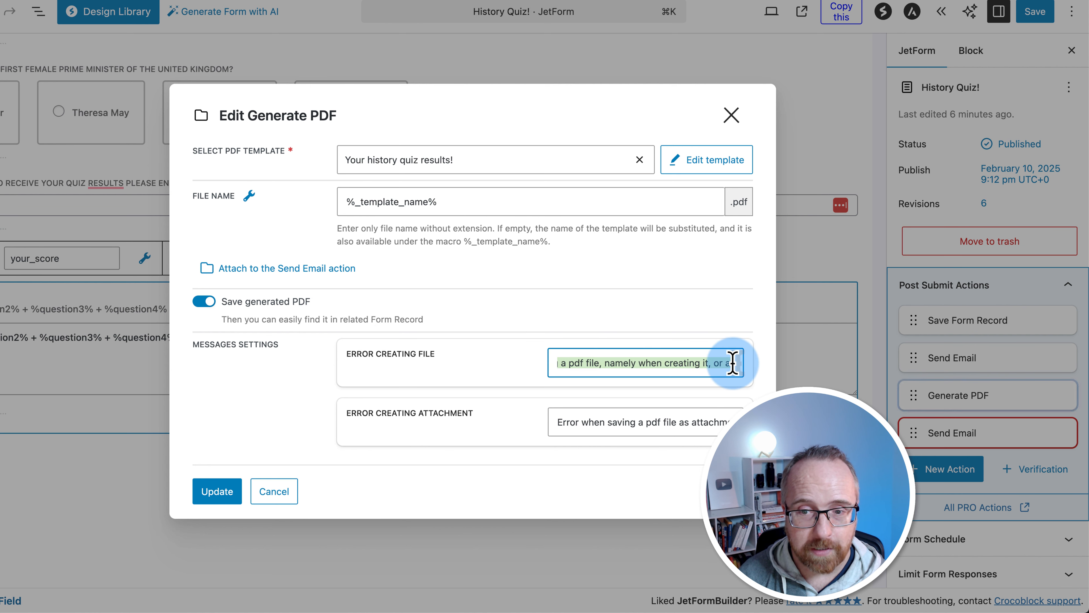
pyautogui.moveTo(733, 363); pyautogui.dragTo(737, 363)
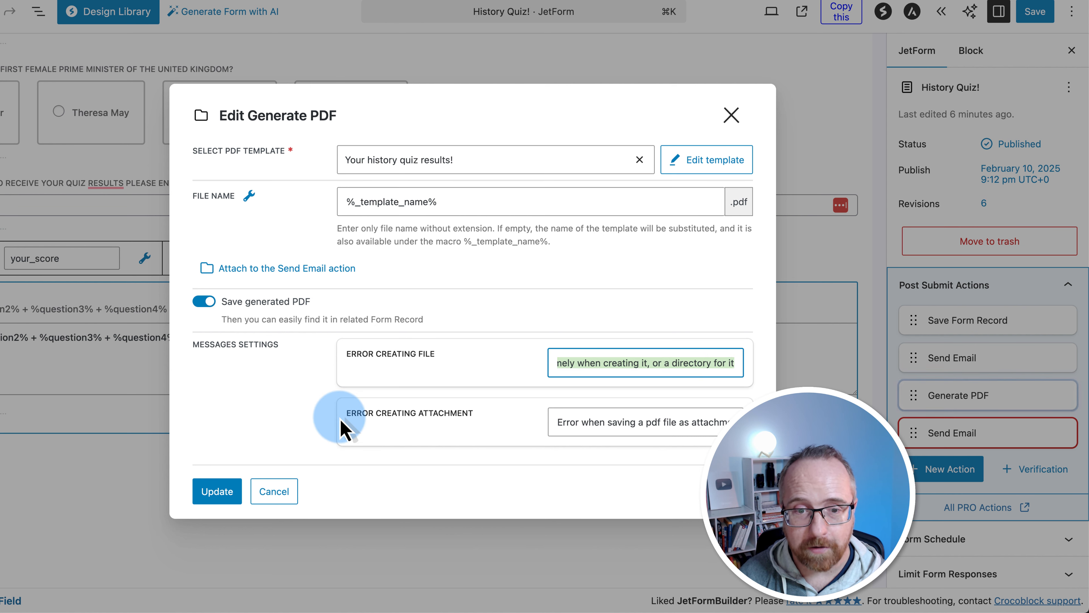
pyautogui.click(228, 498)
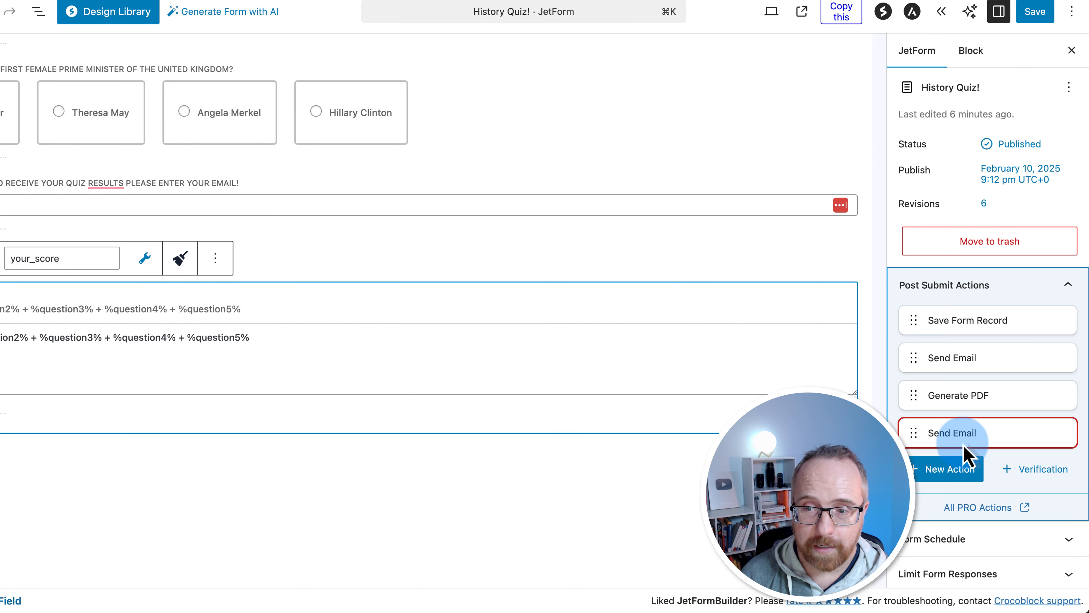
# Save the form and check the Send Email action's available attachment fields
pyautogui.moveTo(977, 439)
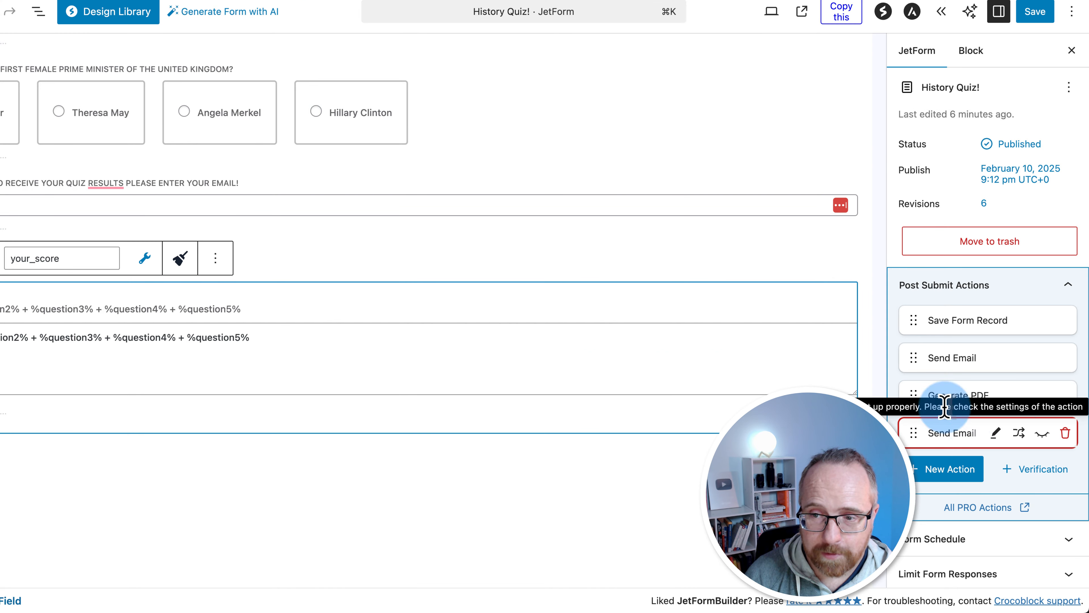
pyautogui.click(1043, 19)
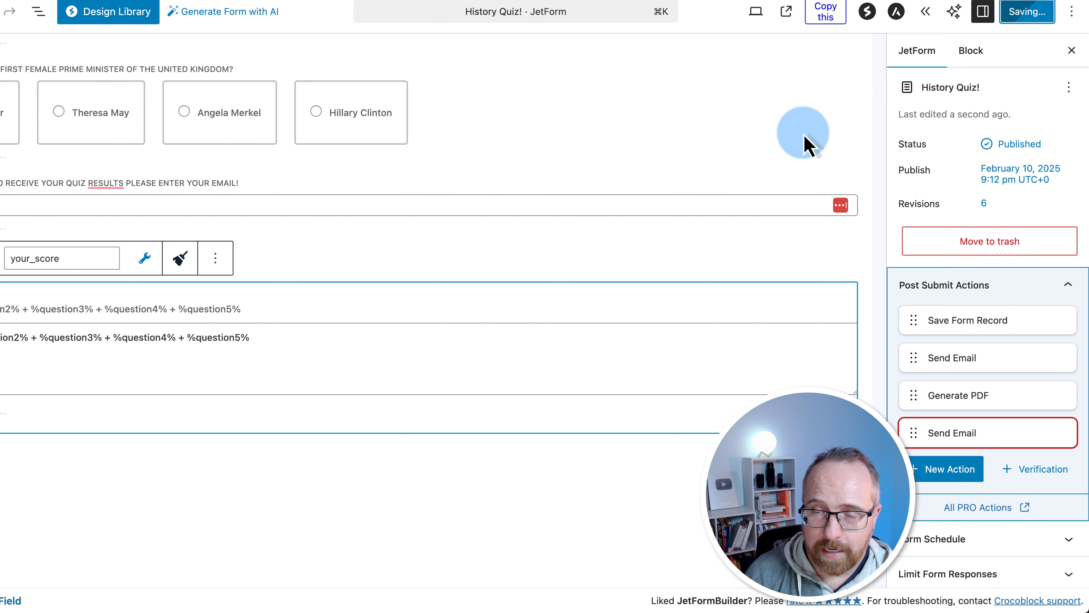
pyautogui.click(672, 167)
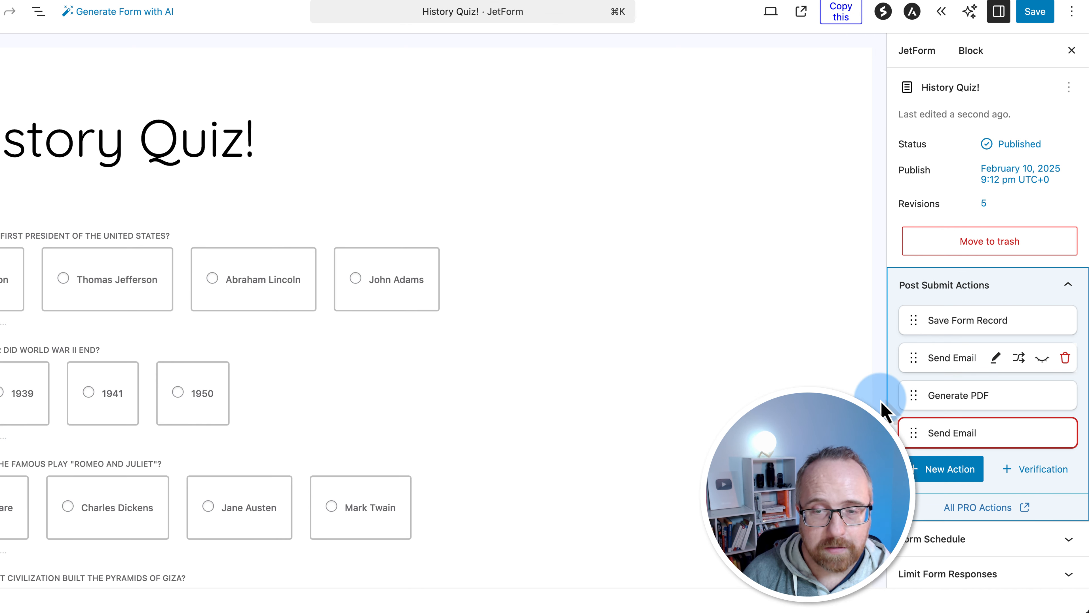
pyautogui.scroll(-3, 887, 401)
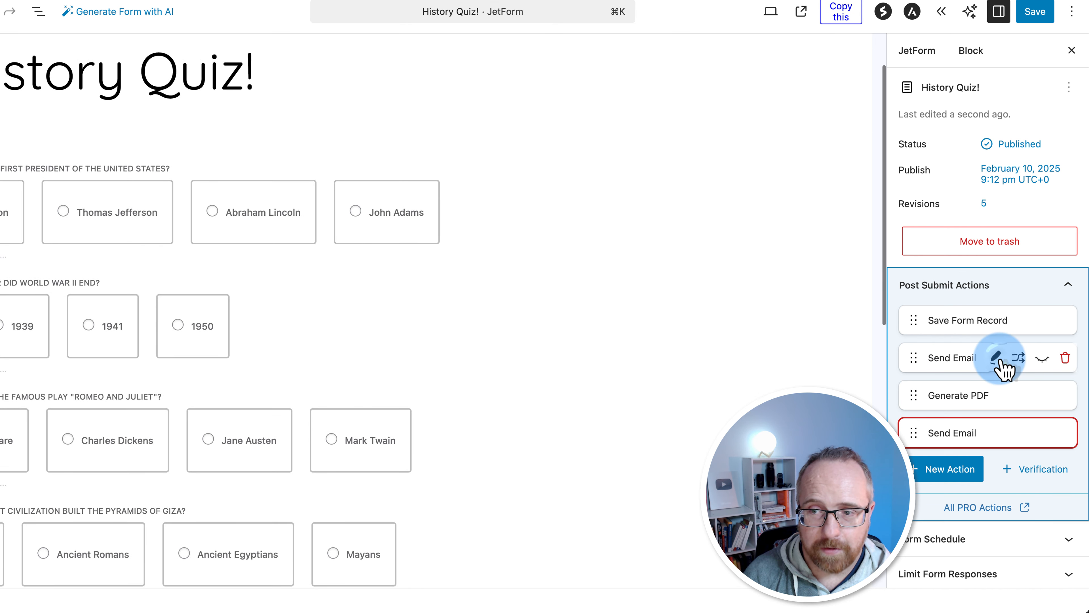
pyautogui.click(997, 360)
pyautogui.scroll(-5, 339, 412)
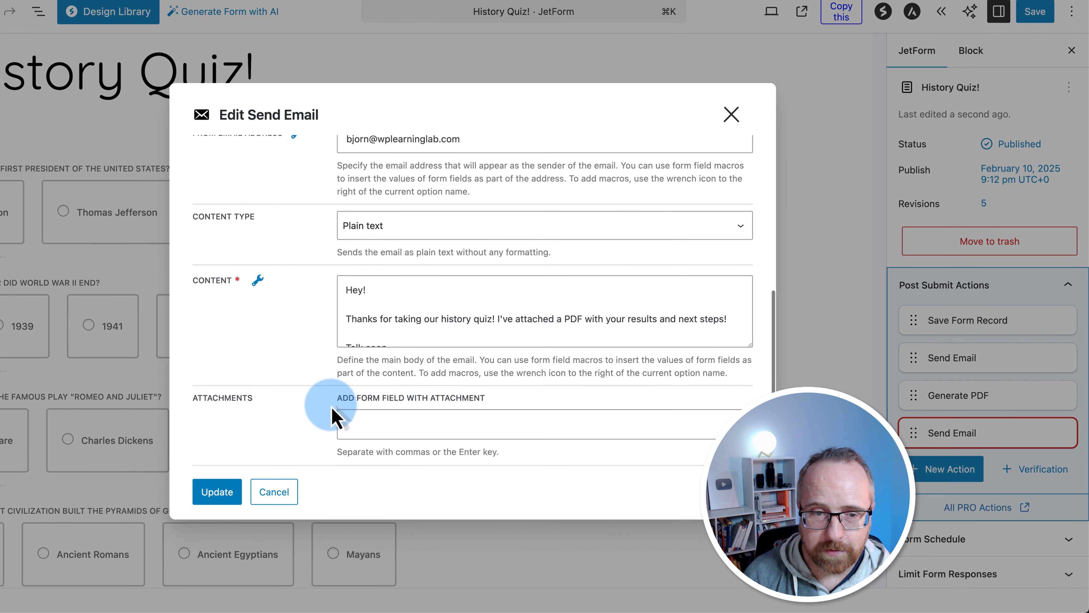
pyautogui.click(389, 411)
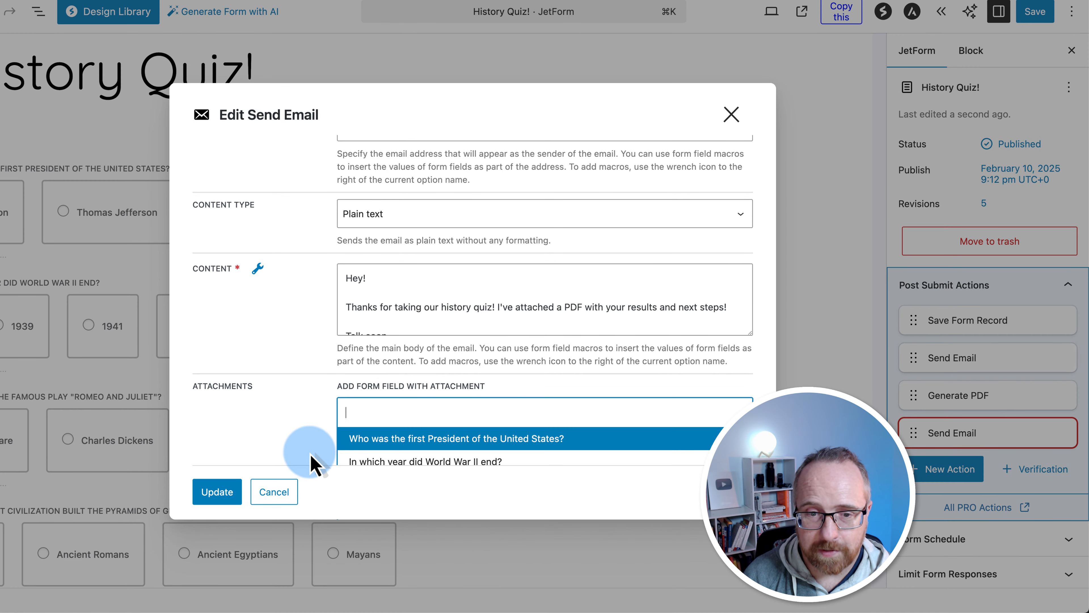
pyautogui.scroll(-3, 312, 454)
pyautogui.scroll(-5, 360, 445)
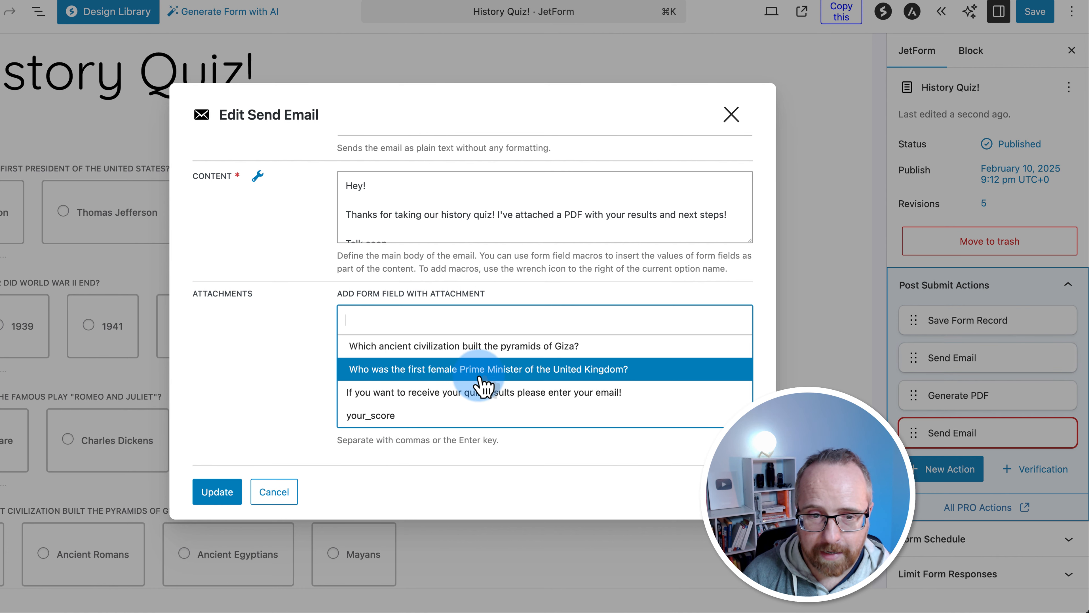
pyautogui.click(283, 496)
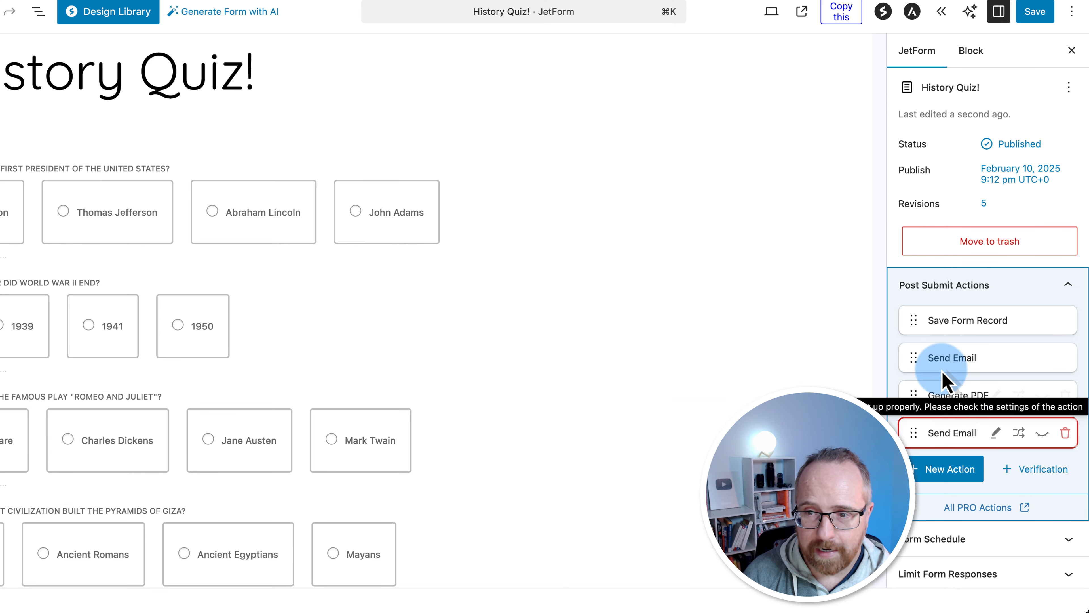
# Move Send Email below Generate PDF and attach generate_pdf_4859_filepath to it
pyautogui.moveTo(914, 370); pyautogui.dragTo(919, 407)
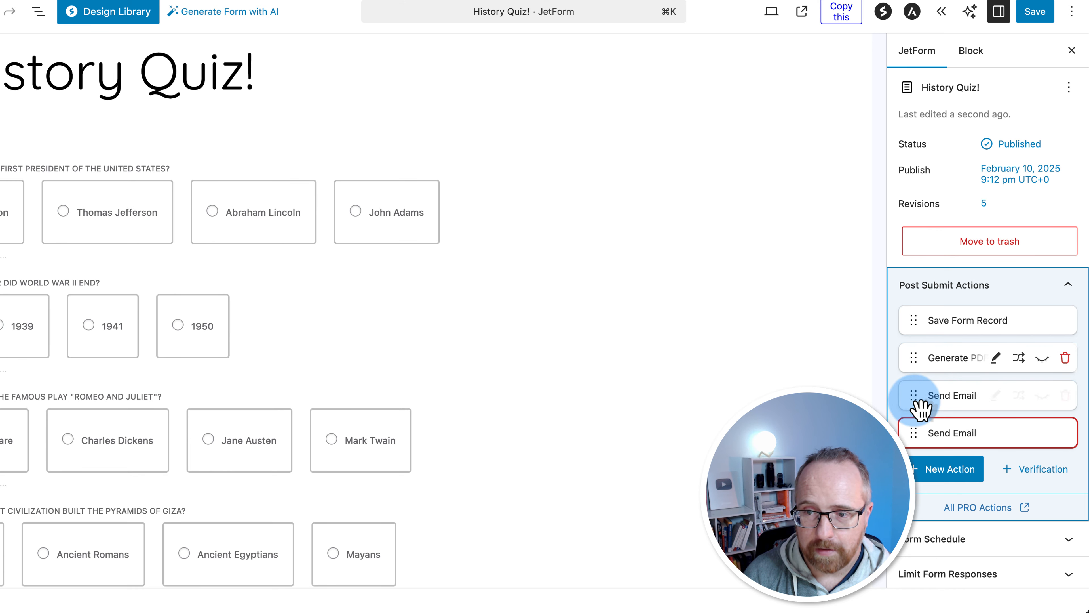
pyautogui.click(951, 393)
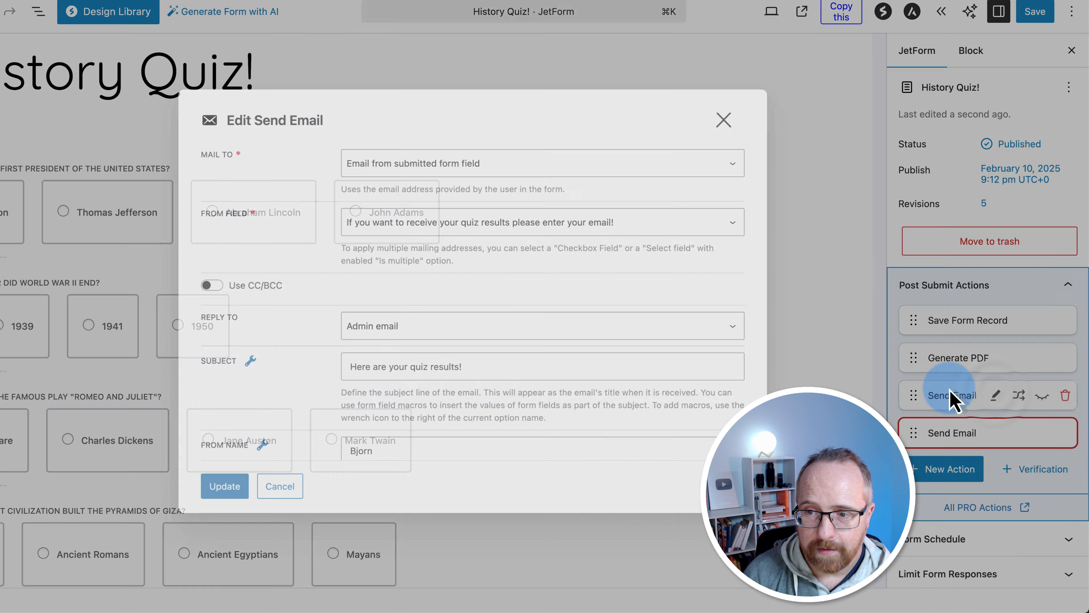
pyautogui.scroll(-5, 315, 419)
pyautogui.scroll(2, 316, 418)
pyautogui.scroll(-4, 320, 424)
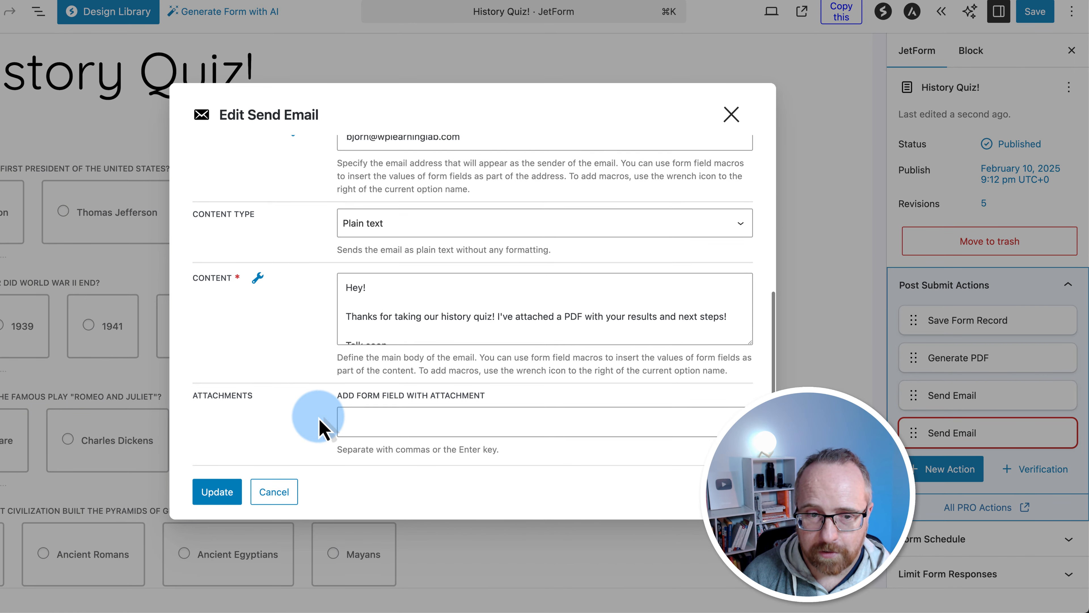
pyautogui.scroll(1, 322, 427)
pyautogui.click(337, 424)
pyautogui.scroll(-3, 326, 442)
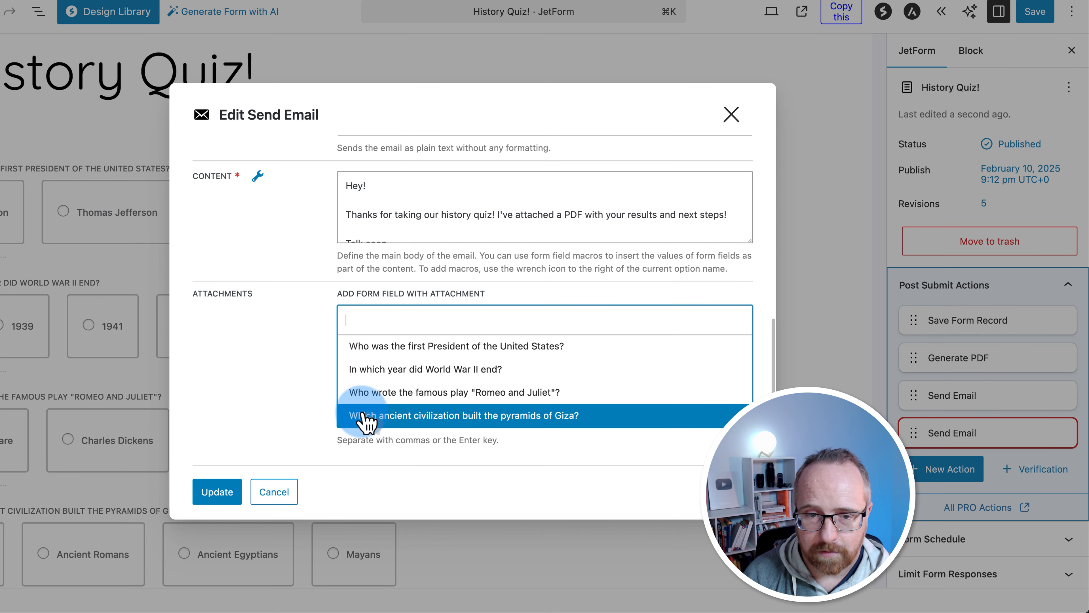
pyautogui.scroll(-3, 365, 423)
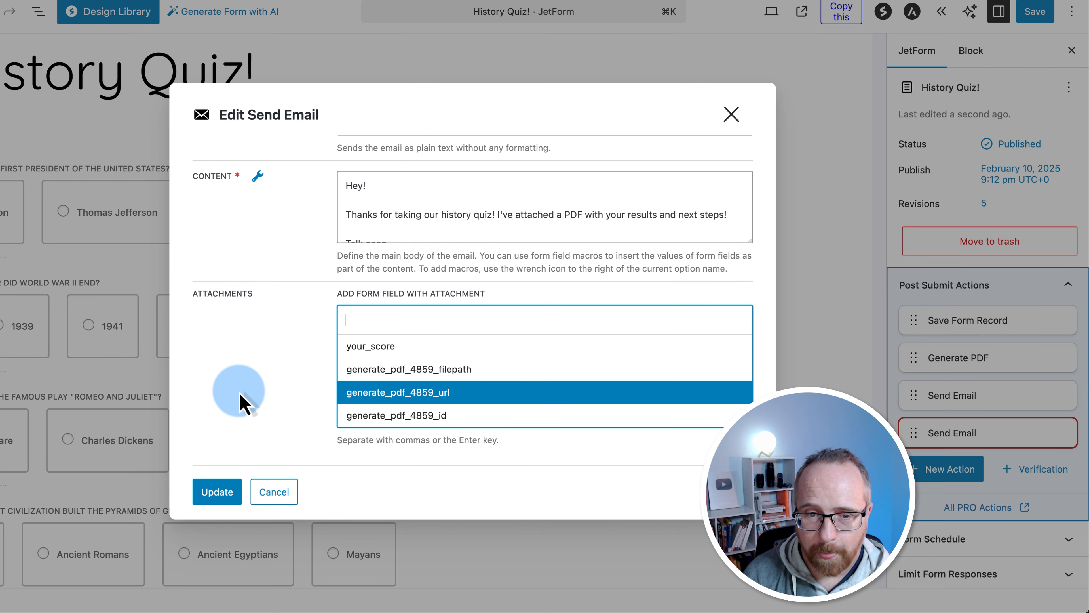
pyautogui.click(434, 377)
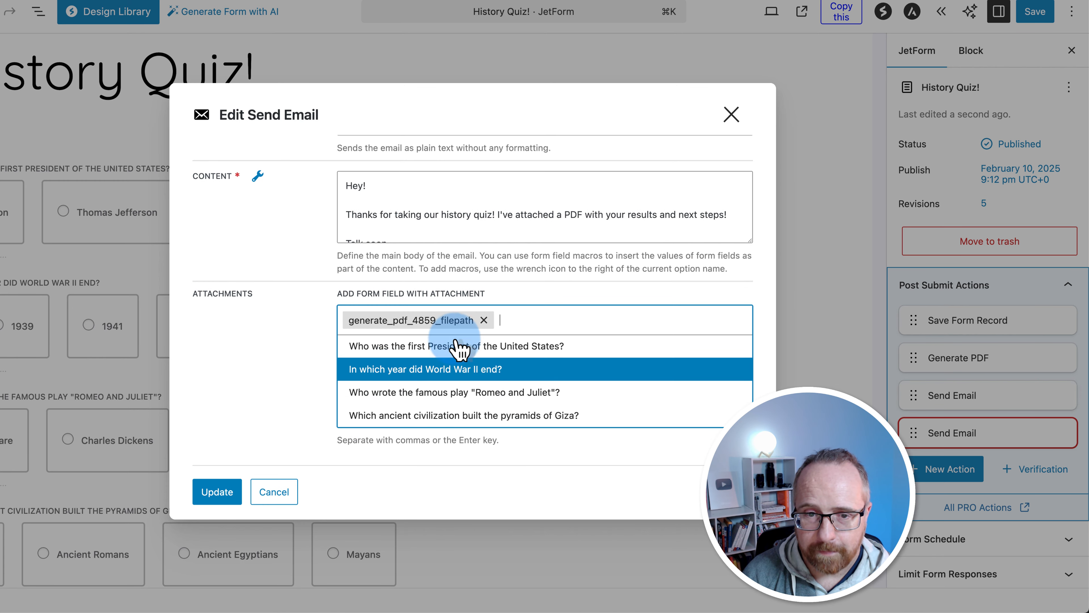
pyautogui.click(310, 335)
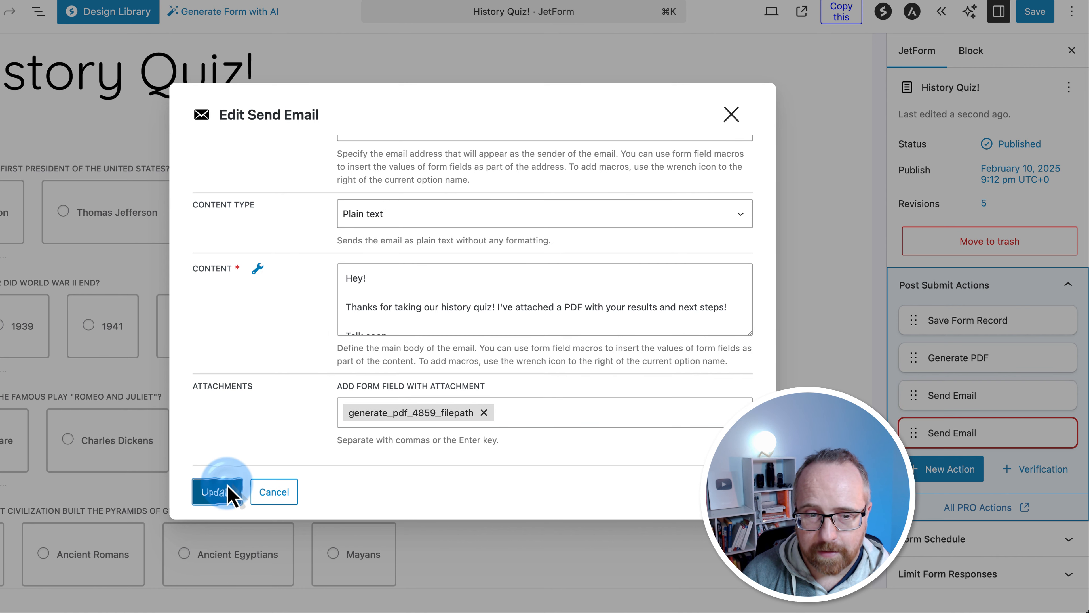
pyautogui.click(218, 492)
# Delete the duplicate Send Email action and save the form
pyautogui.click(1065, 433)
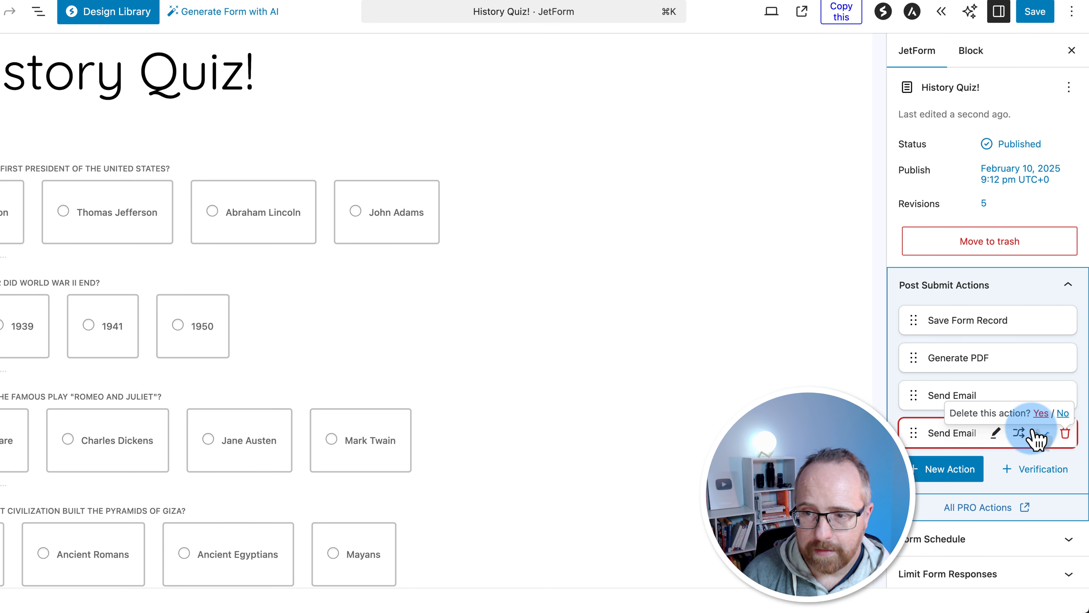
pyautogui.click(1042, 413)
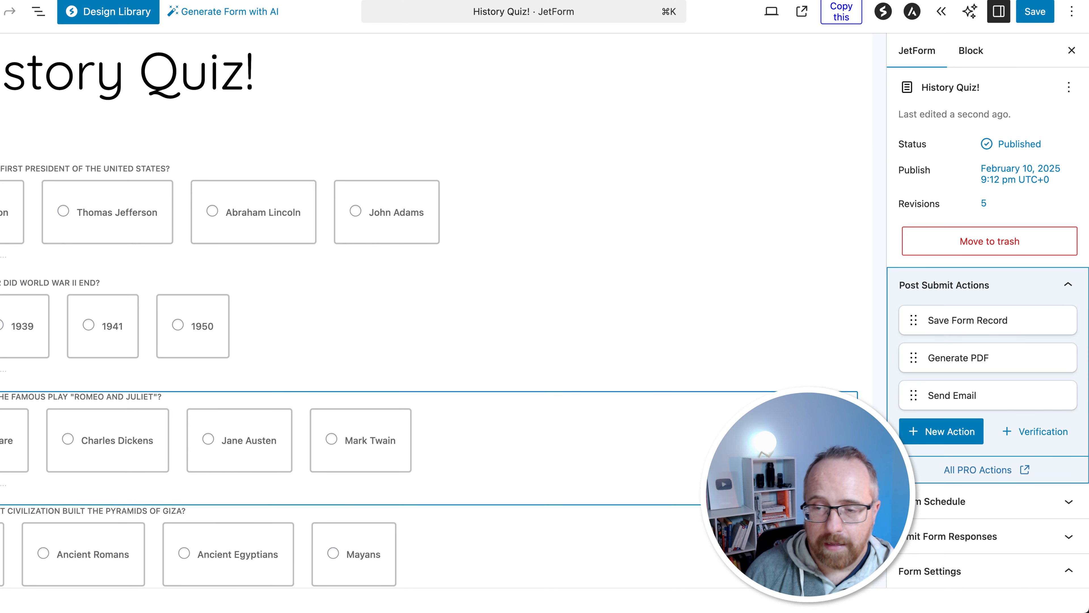
pyautogui.click(1035, 21)
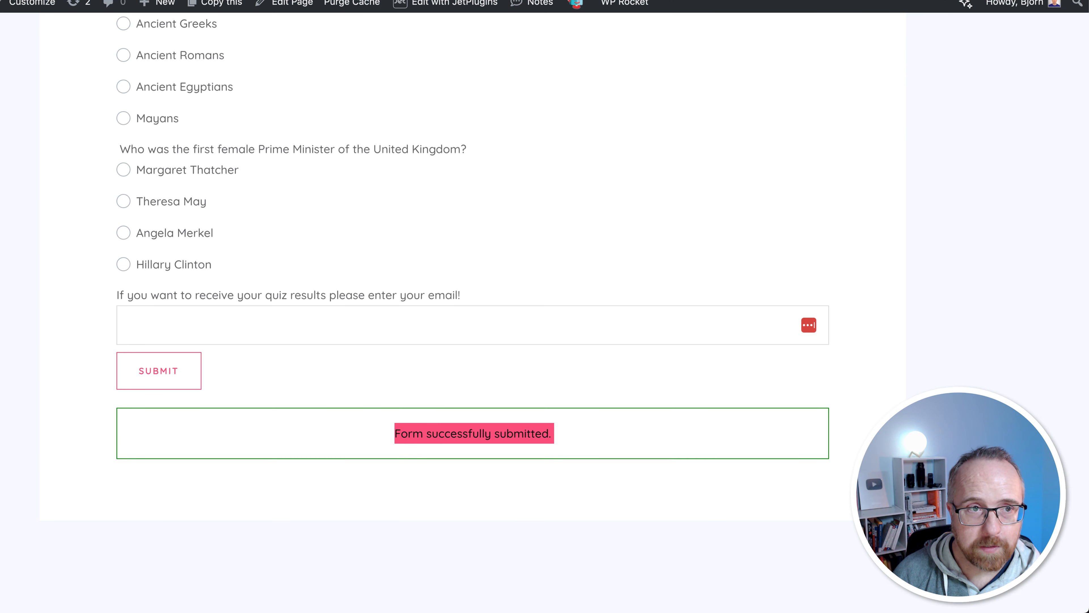
# Reload the quiz and answer 1945, Charles Dickens, Ancient Romans and Margaret Thatcher
pyautogui.press('Return')
pyautogui.scroll(-7, 82, 328)
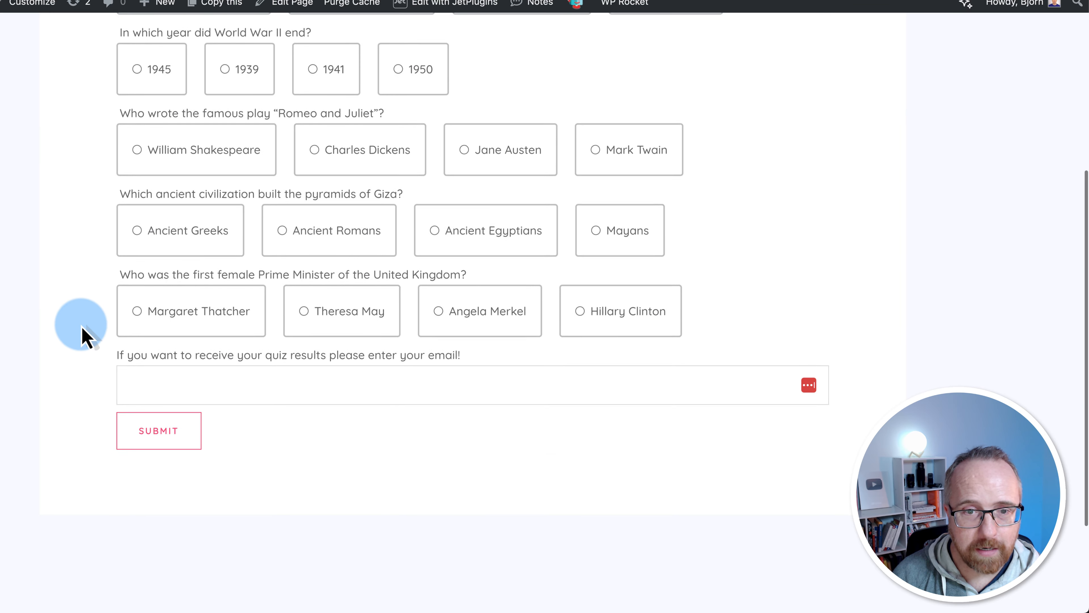
pyautogui.scroll(5, 81, 328)
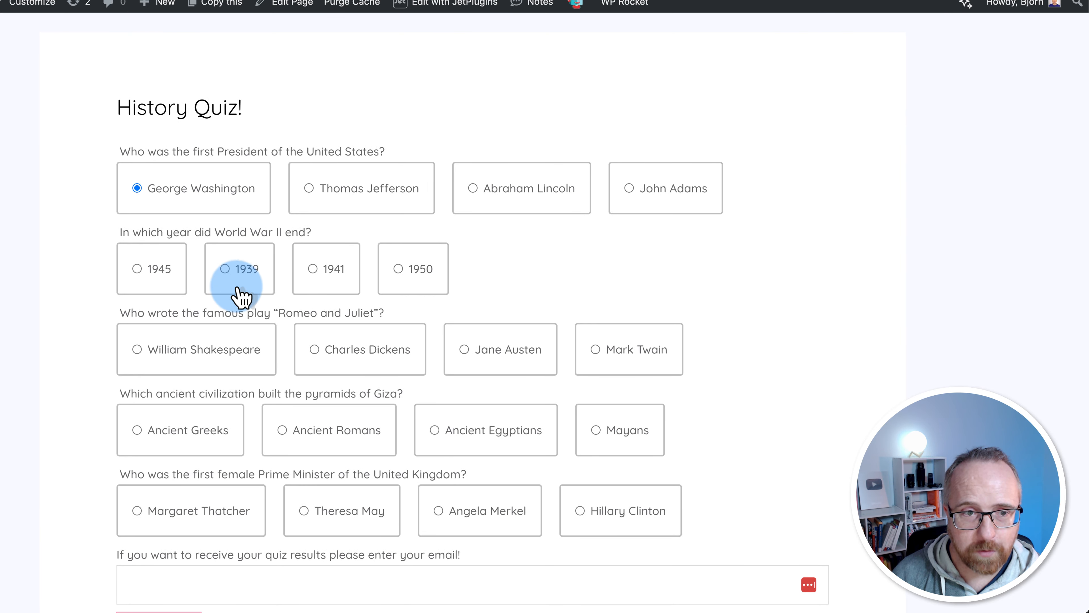
pyautogui.click(158, 275)
pyautogui.scroll(-2, 171, 291)
pyautogui.click(374, 285)
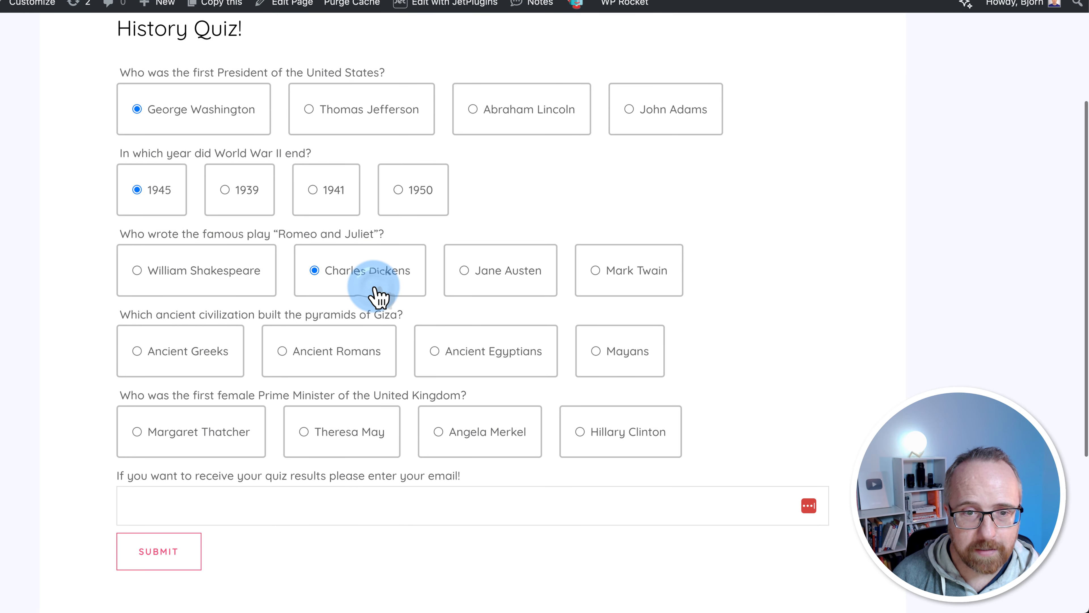
pyautogui.click(360, 352)
pyautogui.scroll(-3, 359, 358)
pyautogui.click(125, 315)
pyautogui.scroll(4, 125, 317)
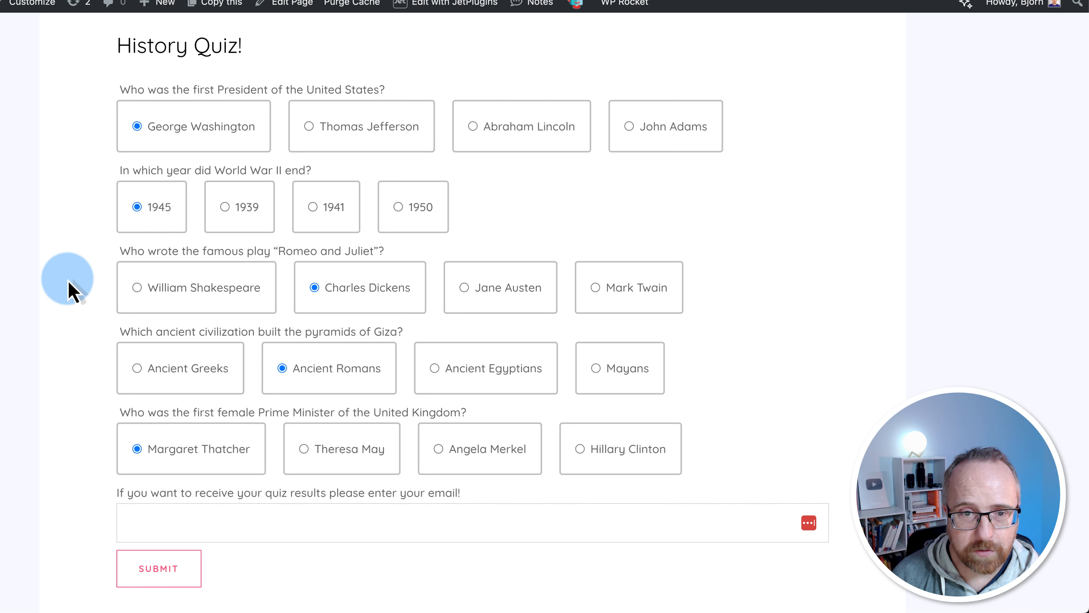
pyautogui.scroll(-3, 73, 287)
# Enter an email address for the results and submit the quiz
pyautogui.click(204, 405)
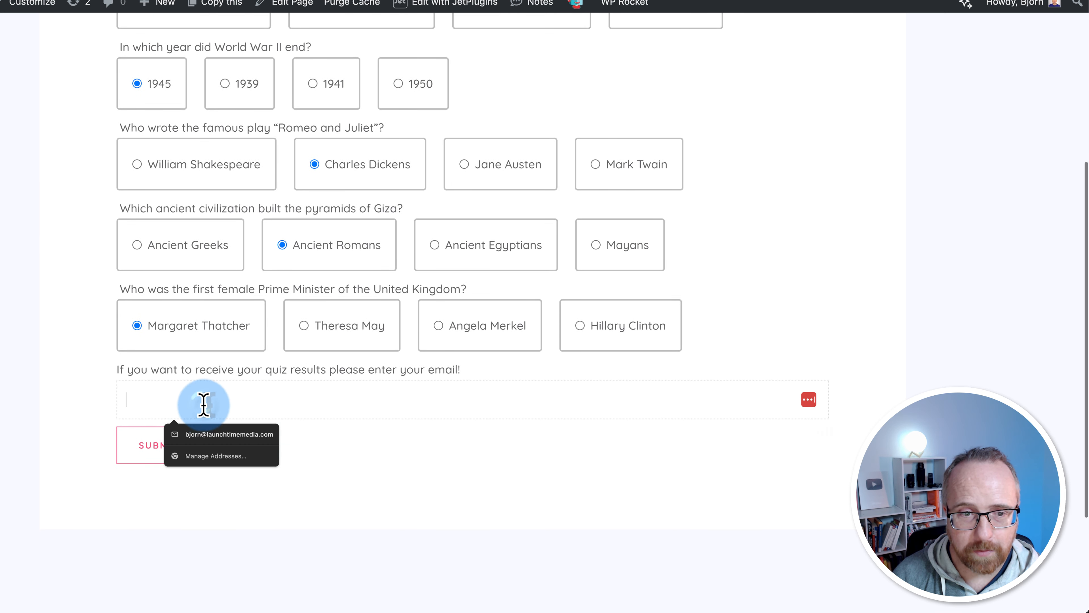
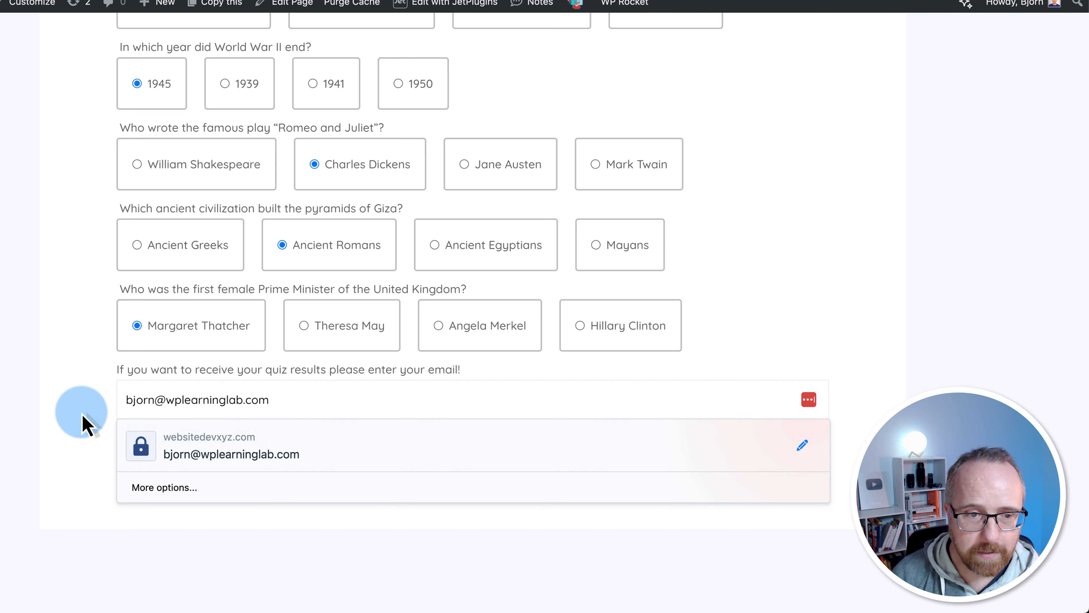
pyautogui.click(83, 426)
pyautogui.click(187, 439)
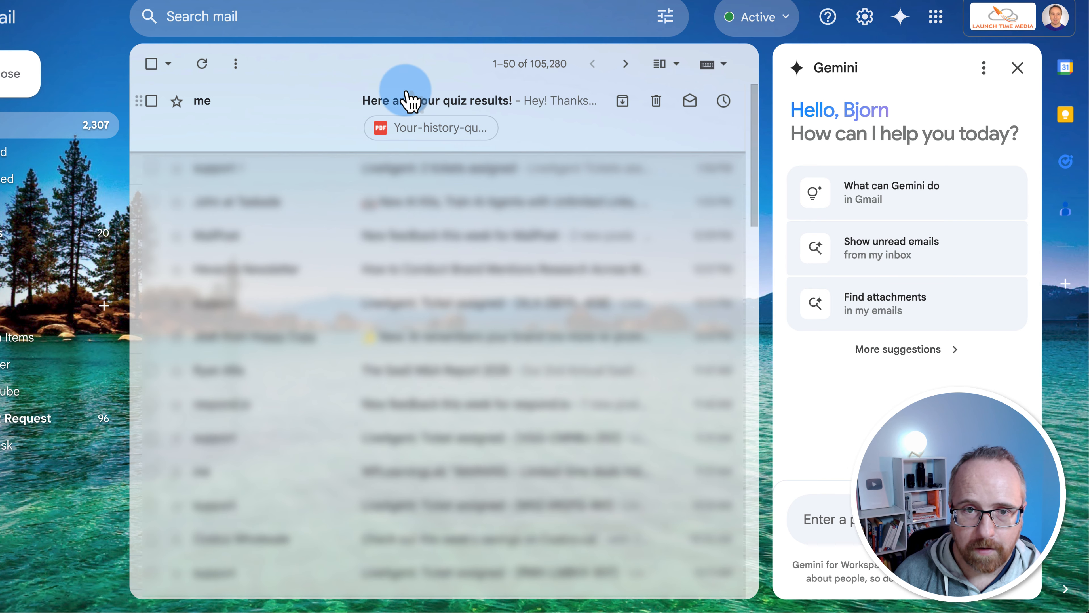
# Open the 'Here are your quiz results!' email and read its message
pyautogui.click(407, 99)
pyautogui.scroll(-5, 240, 319)
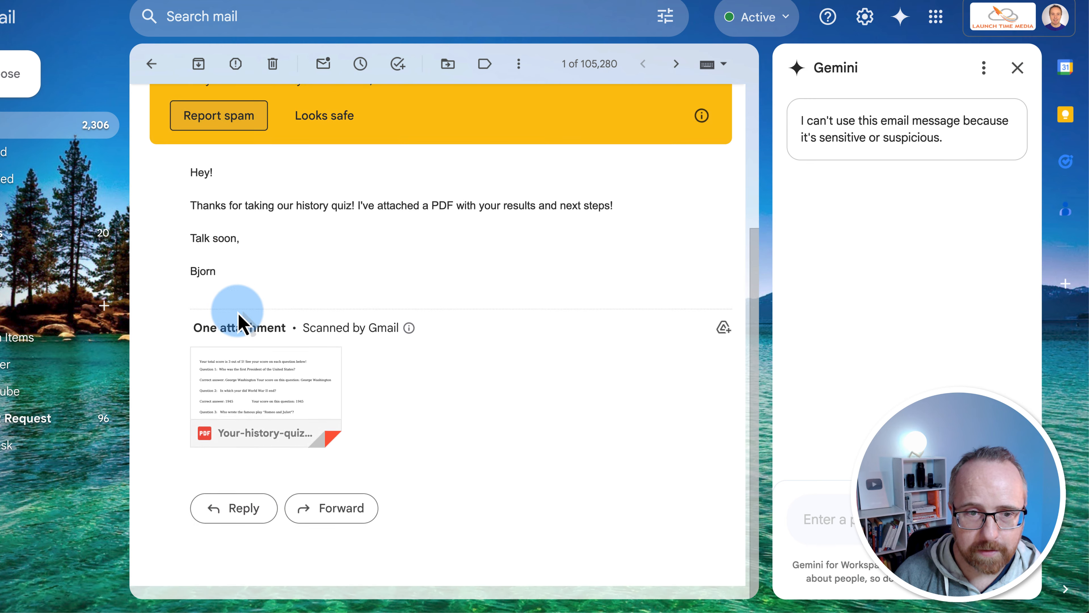
pyautogui.moveTo(192, 183); pyautogui.dragTo(282, 266)
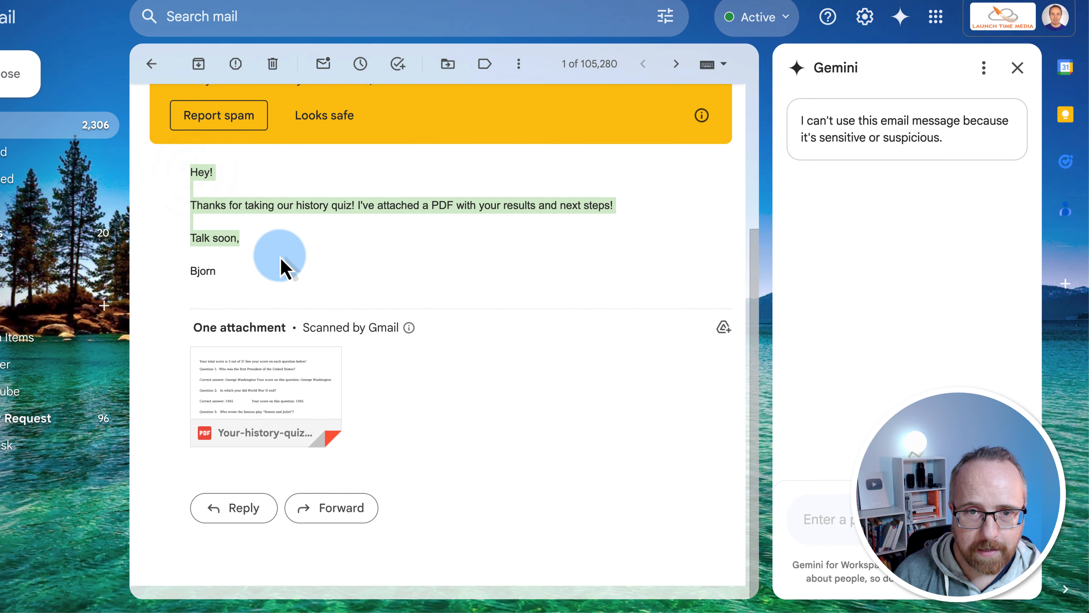
pyautogui.click(288, 282)
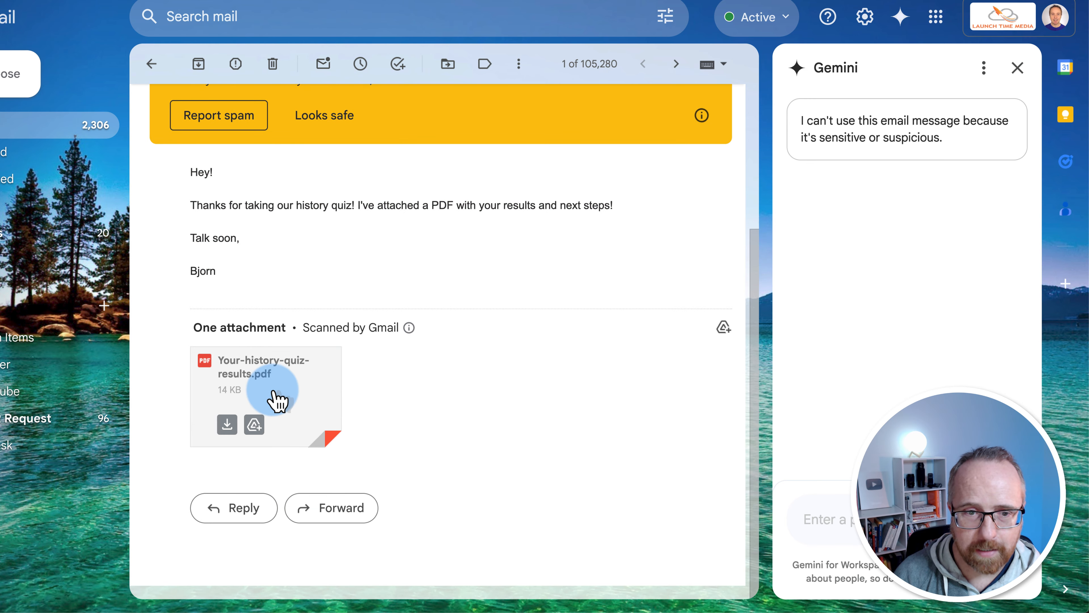
# Preview the attached results PDF showing a total score of 3 out of 5
pyautogui.click(277, 399)
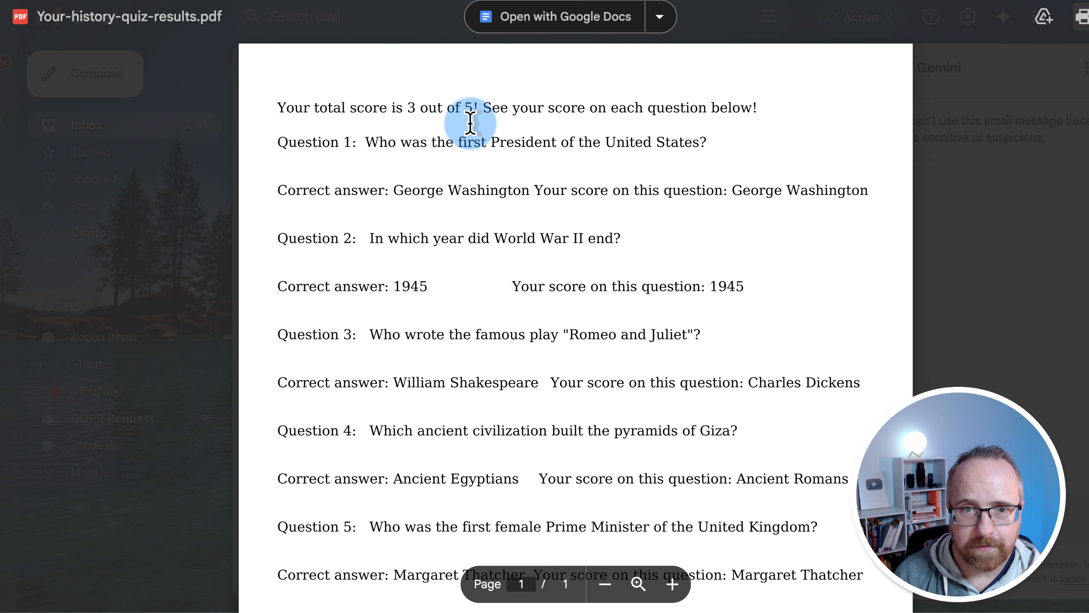
pyautogui.moveTo(278, 108); pyautogui.dragTo(681, 125)
pyautogui.scroll(-1, 655, 134)
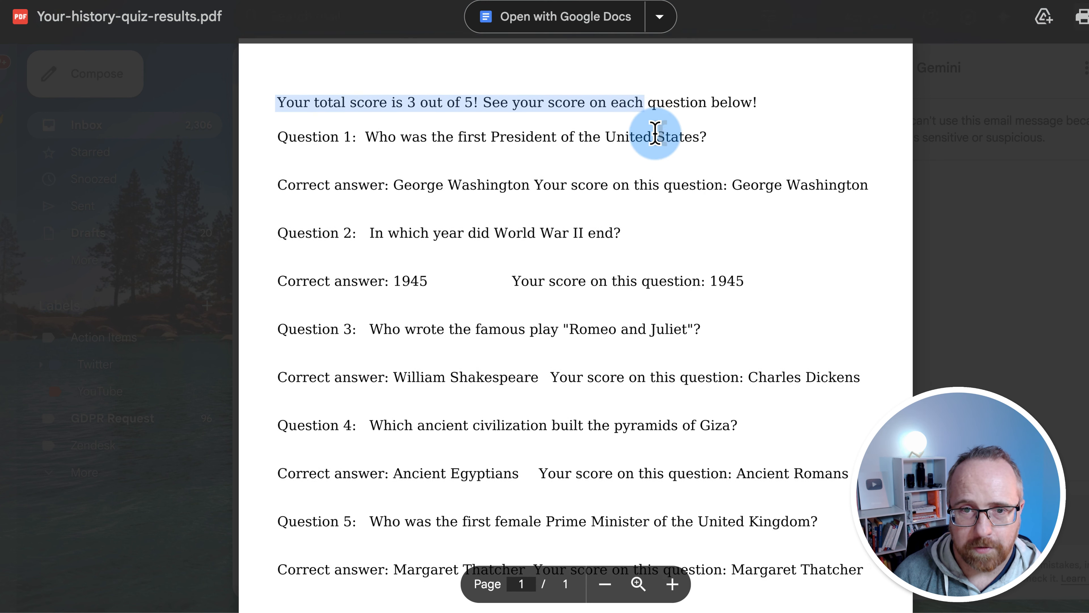
pyautogui.click(308, 162)
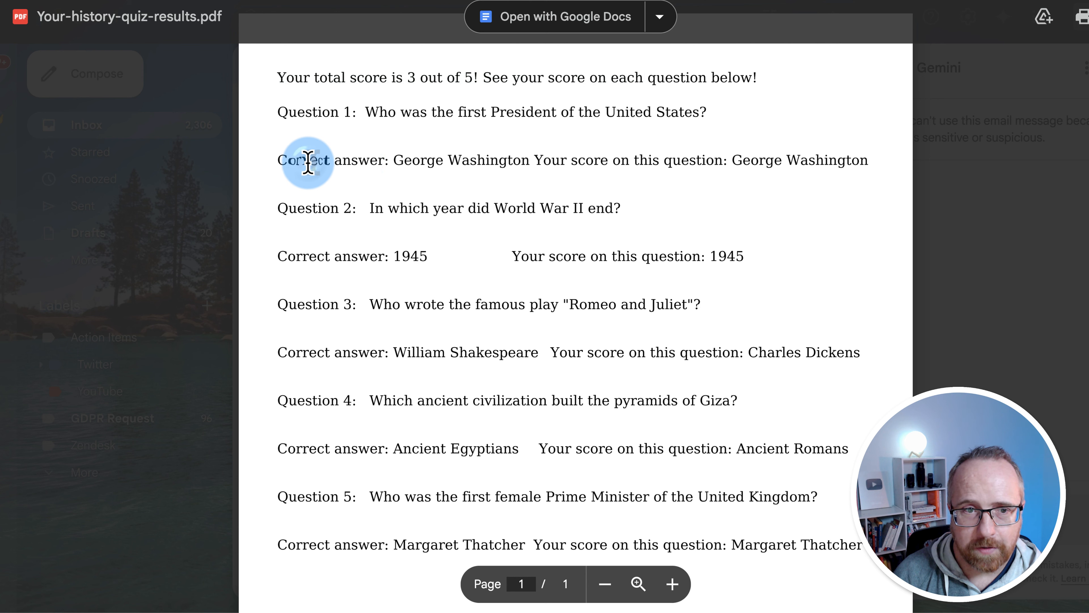
pyautogui.moveTo(313, 162); pyautogui.dragTo(754, 163)
pyautogui.moveTo(870, 161); pyautogui.dragTo(732, 165)
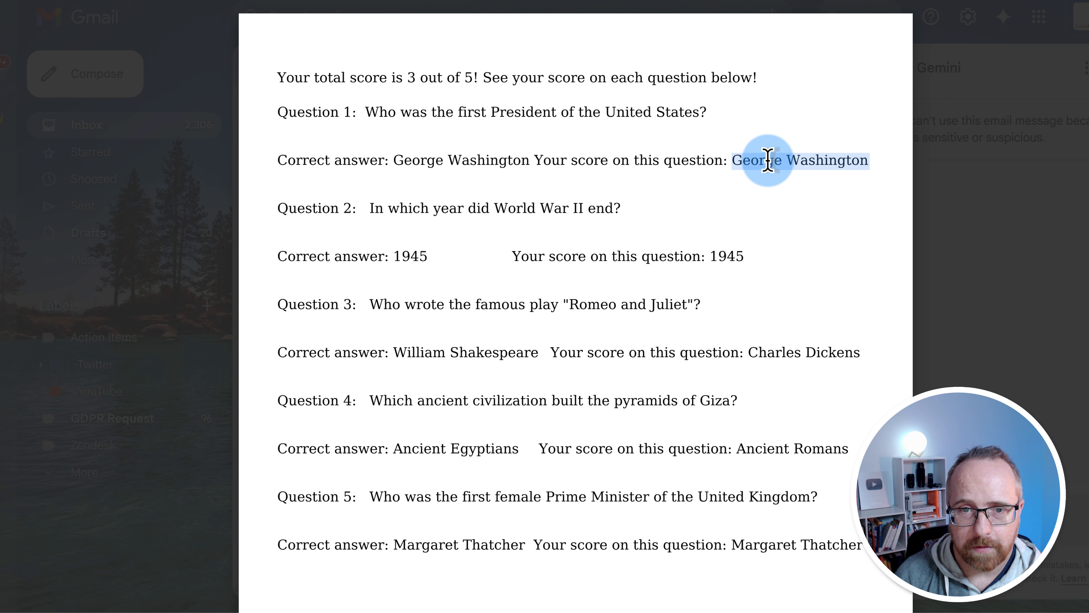
pyautogui.moveTo(539, 161); pyautogui.dragTo(728, 162)
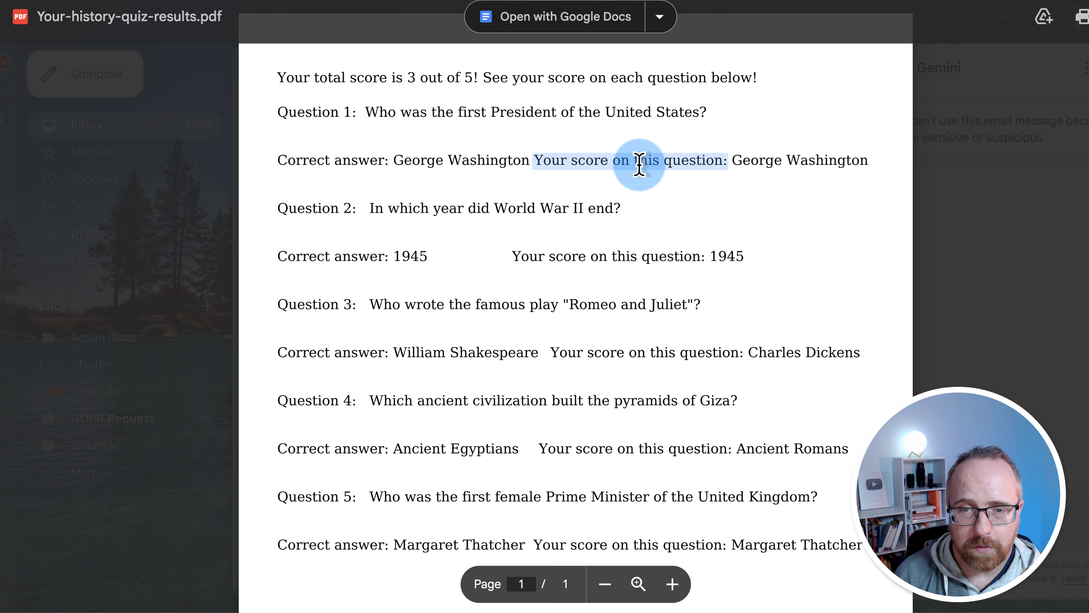
pyautogui.scroll(-1, 553, 189)
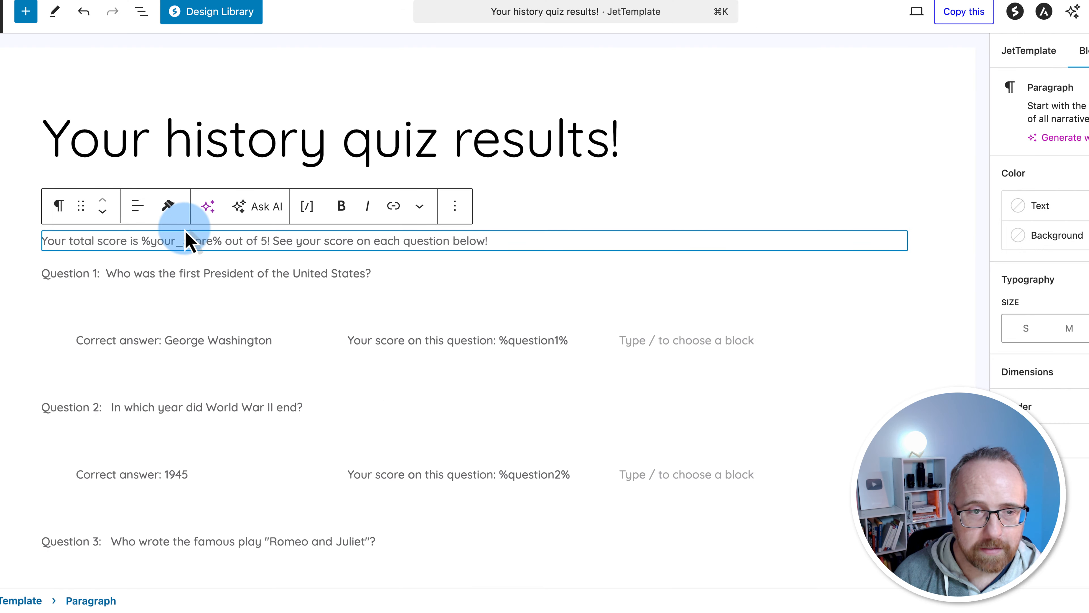
# Duplicate the results title as a heading placed above the total score paragraph
pyautogui.tripleClick(175, 151)
pyautogui.press('super+c')
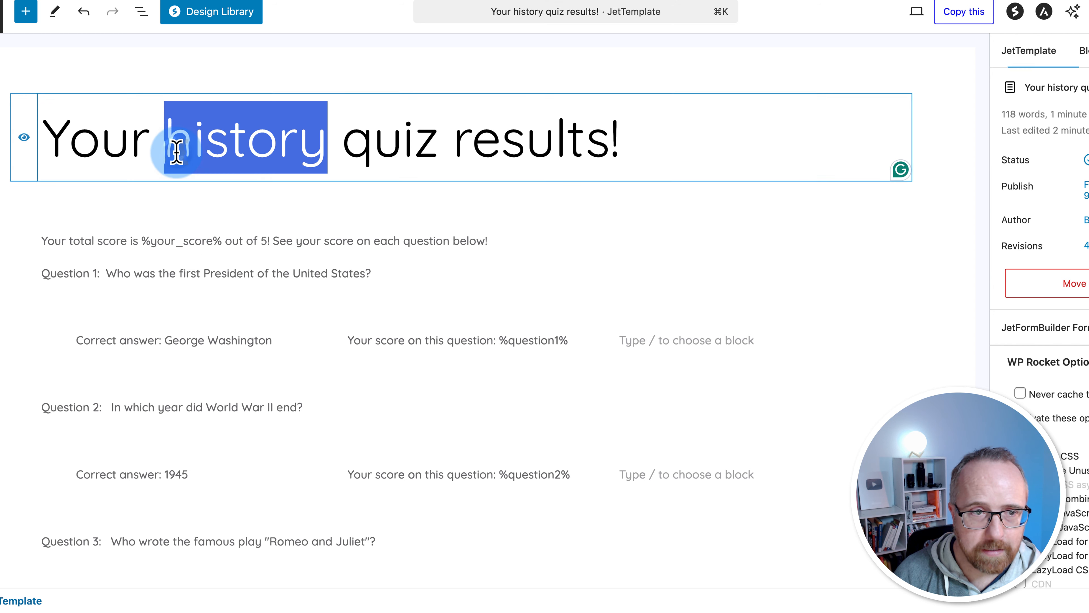
pyautogui.click(65, 244)
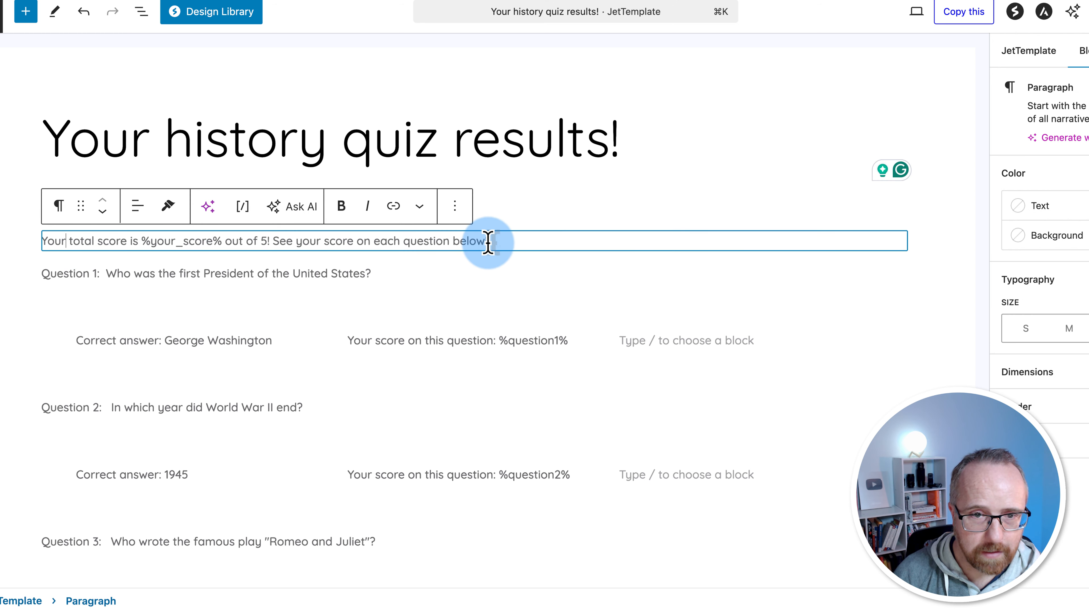
pyautogui.click(488, 243)
pyautogui.press('Return')
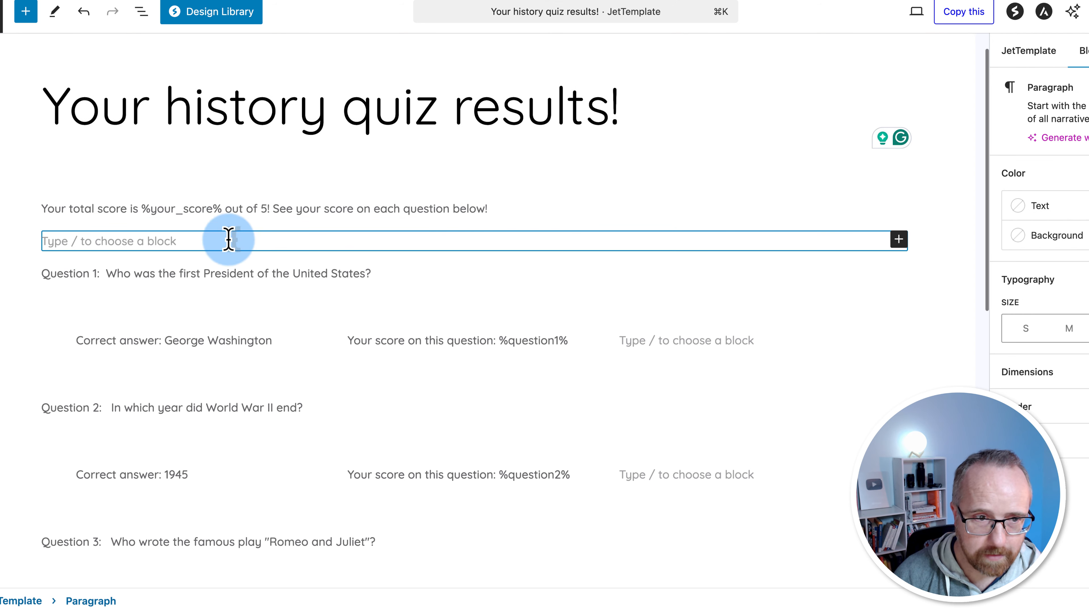
pyautogui.press('super+v')
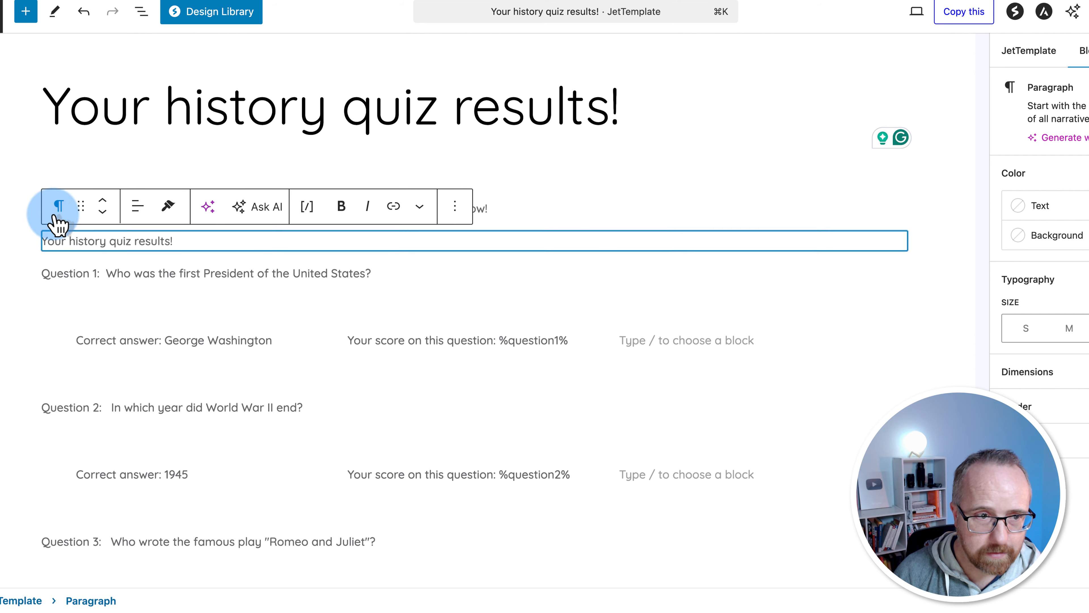
pyautogui.click(59, 206)
pyautogui.click(203, 275)
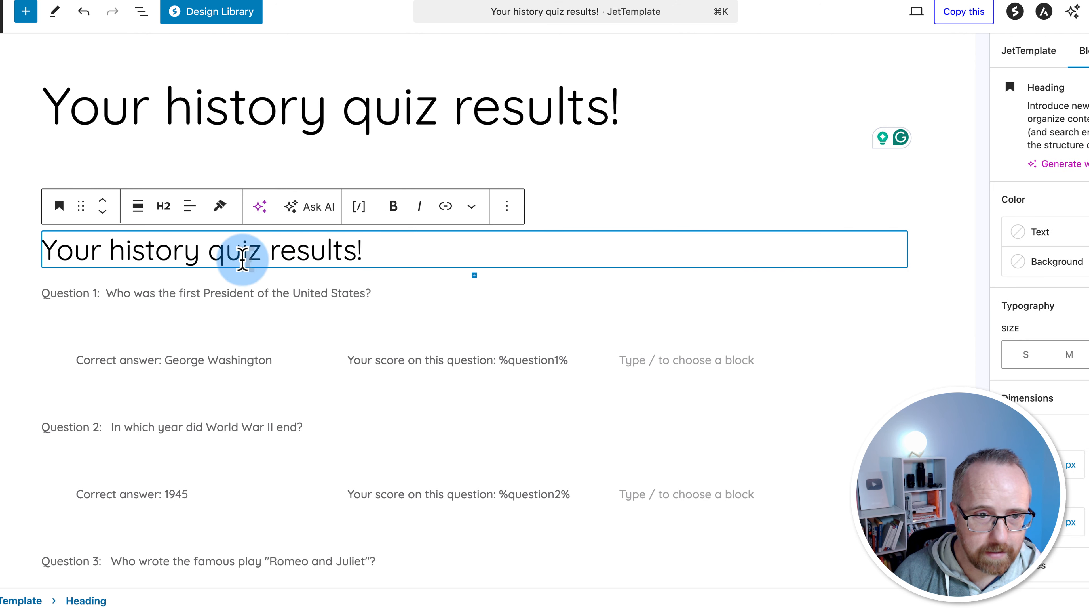
pyautogui.click(103, 200)
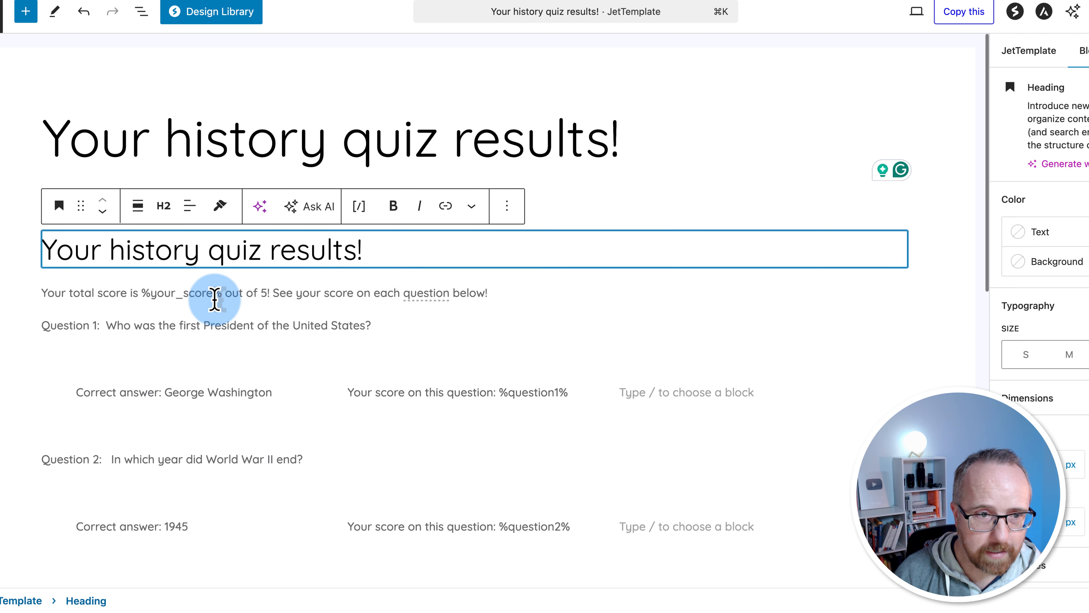
# Change the Question 1 score label to 'Your answer:' and make it bold
pyautogui.moveTo(161, 339); pyautogui.dragTo(63, 339)
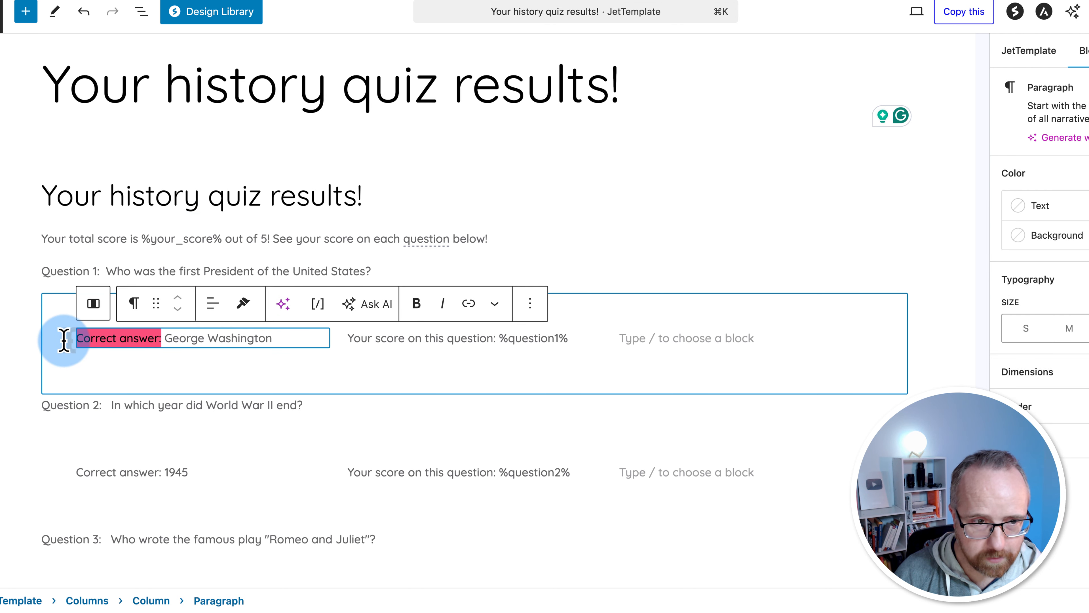
pyautogui.scroll(-1, 284, 324)
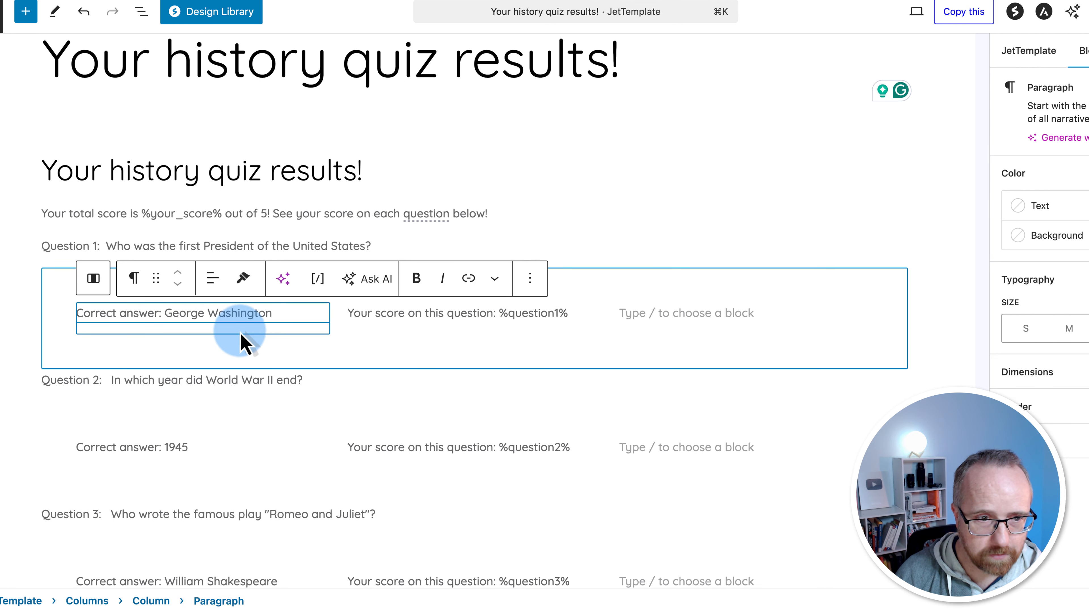
pyautogui.click(478, 312)
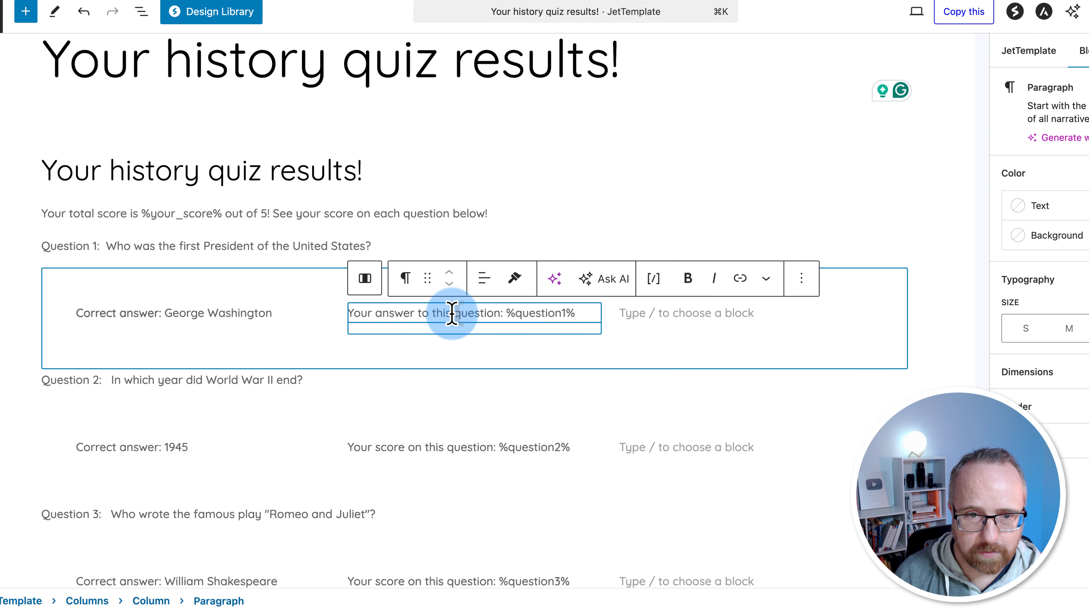
pyautogui.moveTo(451, 313); pyautogui.dragTo(389, 318)
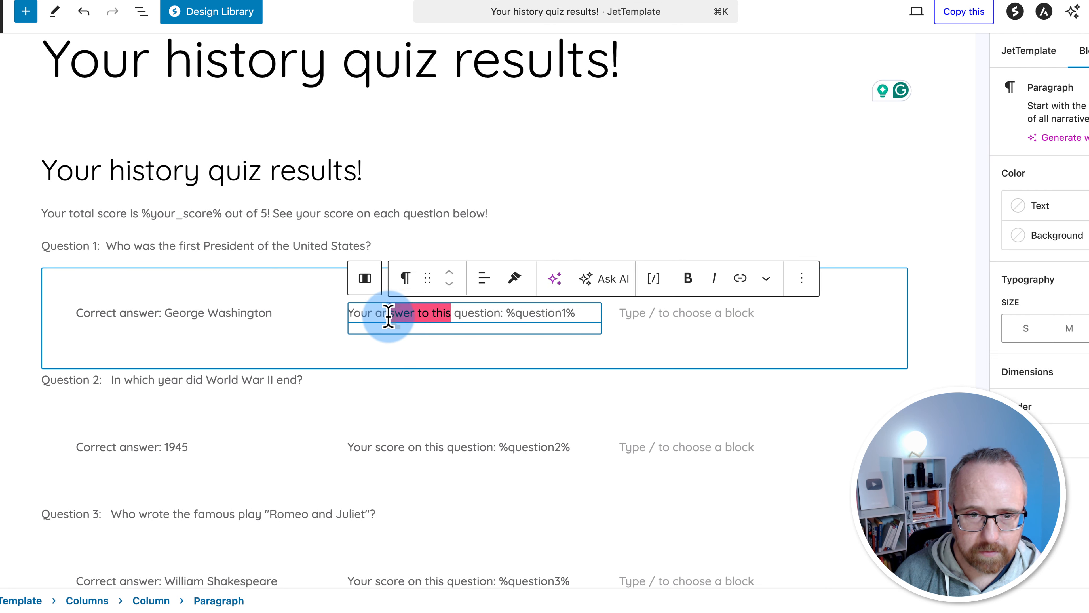
pyautogui.write('an')
pyautogui.write('swer')
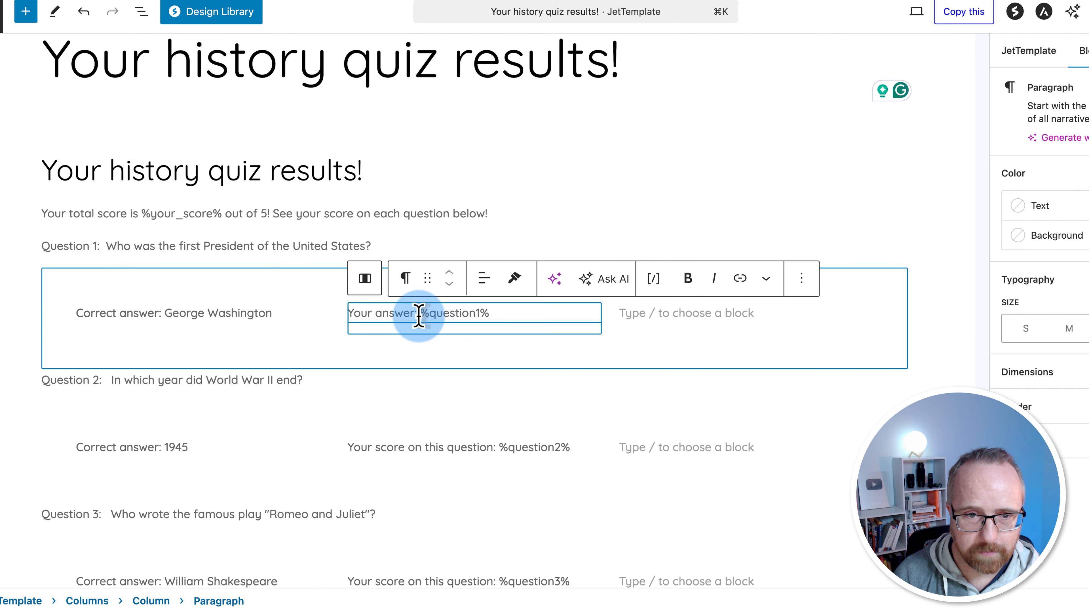
pyautogui.moveTo(419, 319); pyautogui.dragTo(376, 318)
pyautogui.press('super+b')
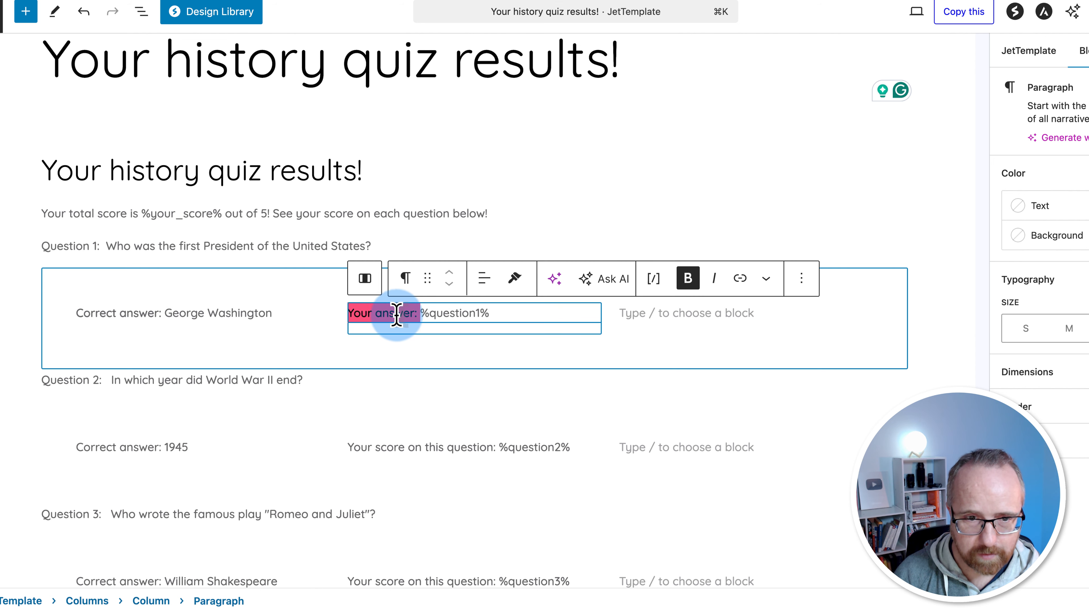
# Replace the Question 2 and 3 score labels with the pasted 'Your answer:' label
pyautogui.scroll(-1, 365, 343)
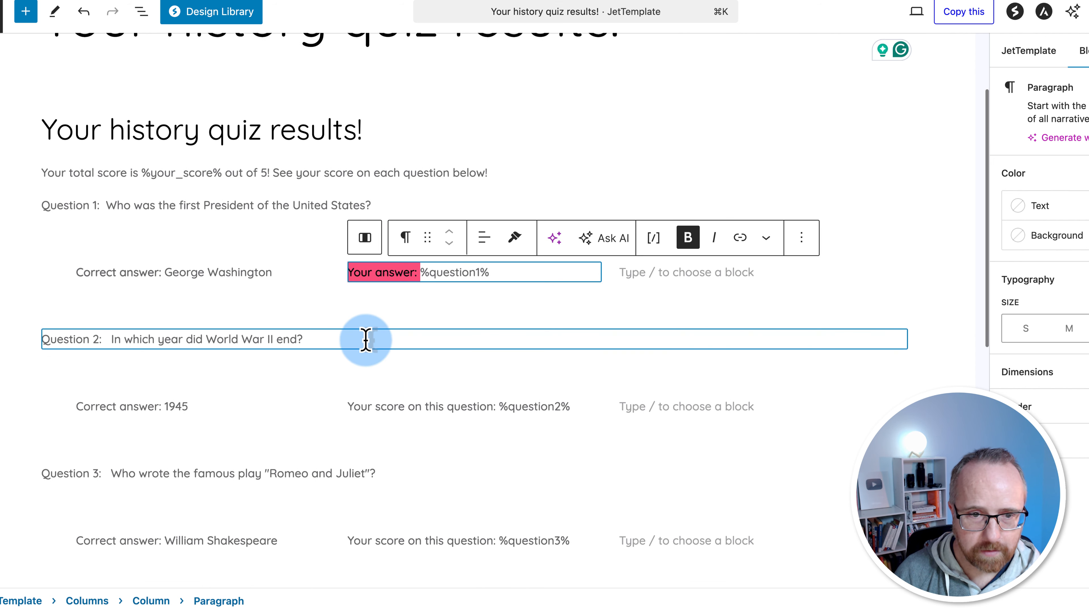
pyautogui.click(162, 406)
pyautogui.moveTo(164, 405); pyautogui.dragTo(76, 406)
pyautogui.click(498, 406)
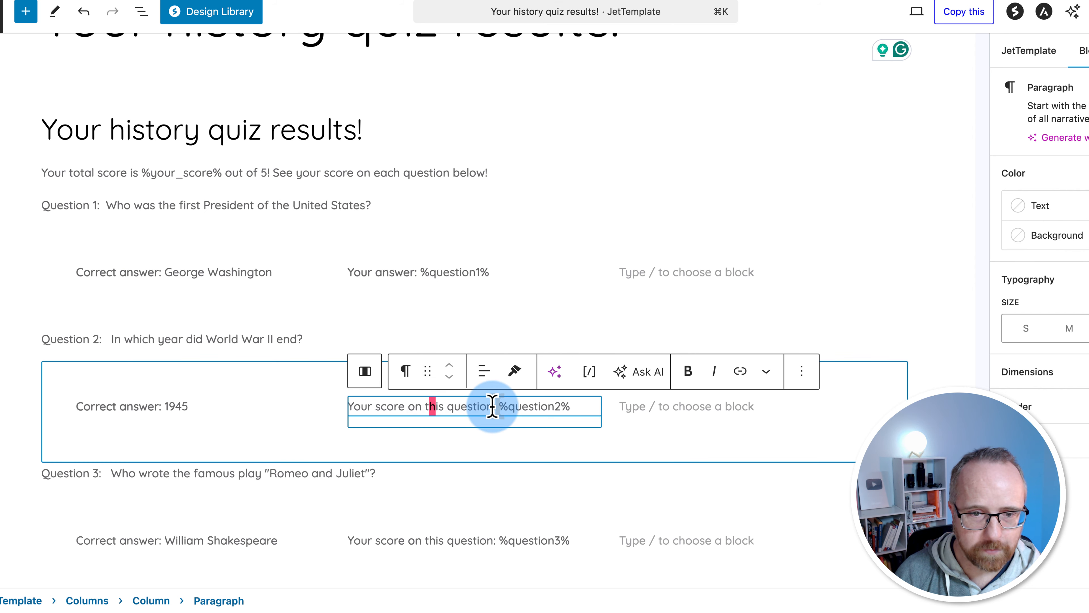
pyautogui.moveTo(498, 406); pyautogui.dragTo(343, 413)
pyautogui.scroll(-5, 280, 410)
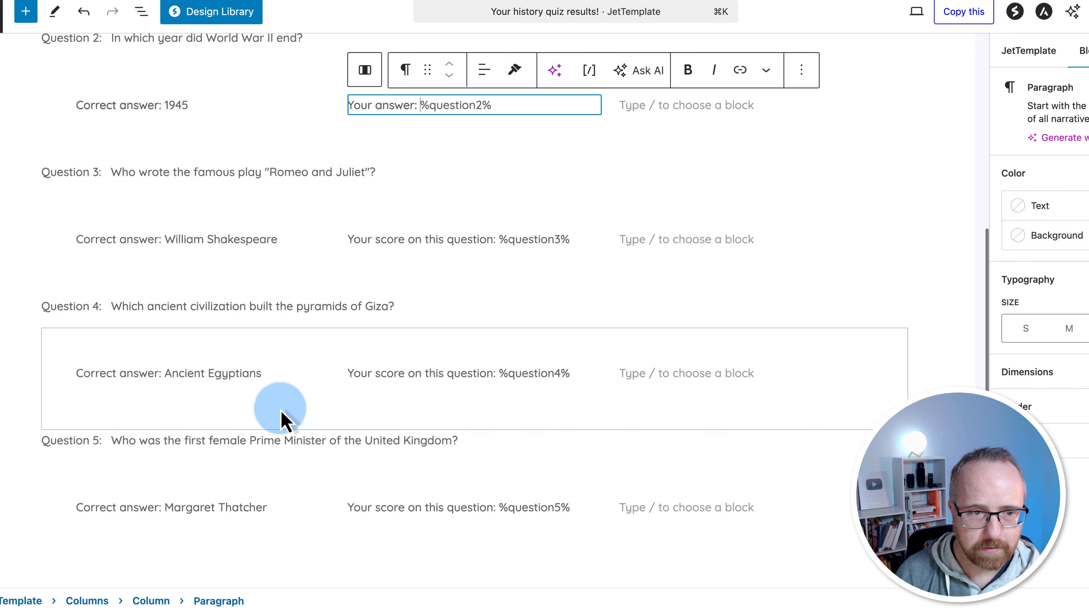
pyautogui.moveTo(163, 239); pyautogui.dragTo(74, 239)
pyautogui.moveTo(498, 239); pyautogui.dragTo(348, 241)
pyautogui.write('Your answer:')
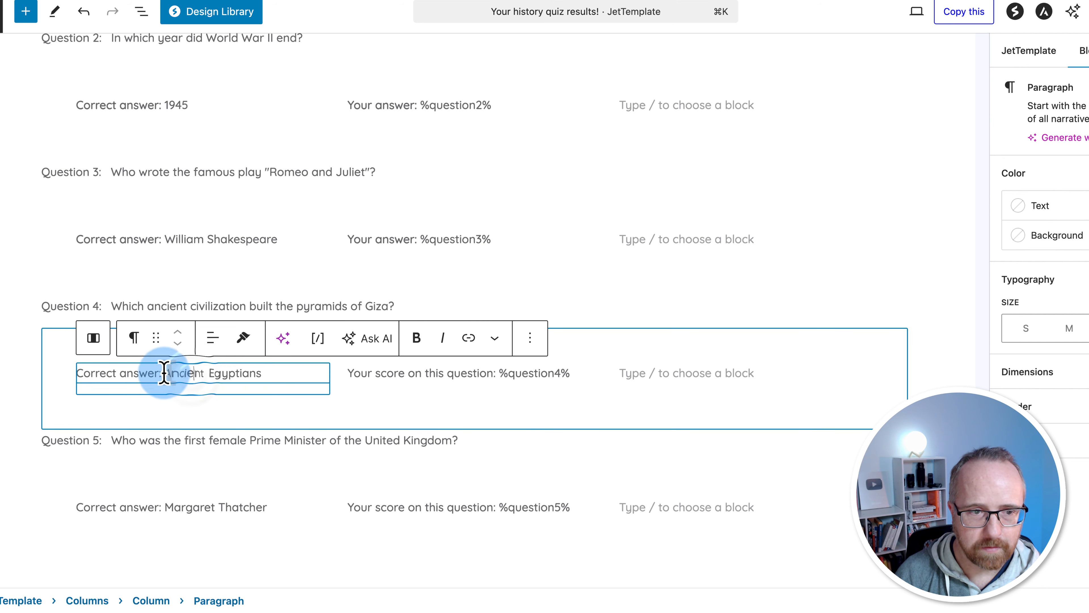
# Paste 'Your answer:' over the Question 4 and 5 score labels
pyautogui.moveTo(163, 372); pyautogui.dragTo(75, 373)
pyautogui.click(416, 338)
pyautogui.moveTo(499, 373); pyautogui.dragTo(310, 415)
pyautogui.scroll(-5, 339, 265)
pyautogui.moveTo(499, 140); pyautogui.dragTo(348, 141)
pyautogui.write('Your answer:')
pyautogui.moveTo(164, 274); pyautogui.dragTo(85, 272)
pyautogui.click(415, 240)
pyautogui.moveTo(497, 274); pyautogui.dragTo(342, 273)
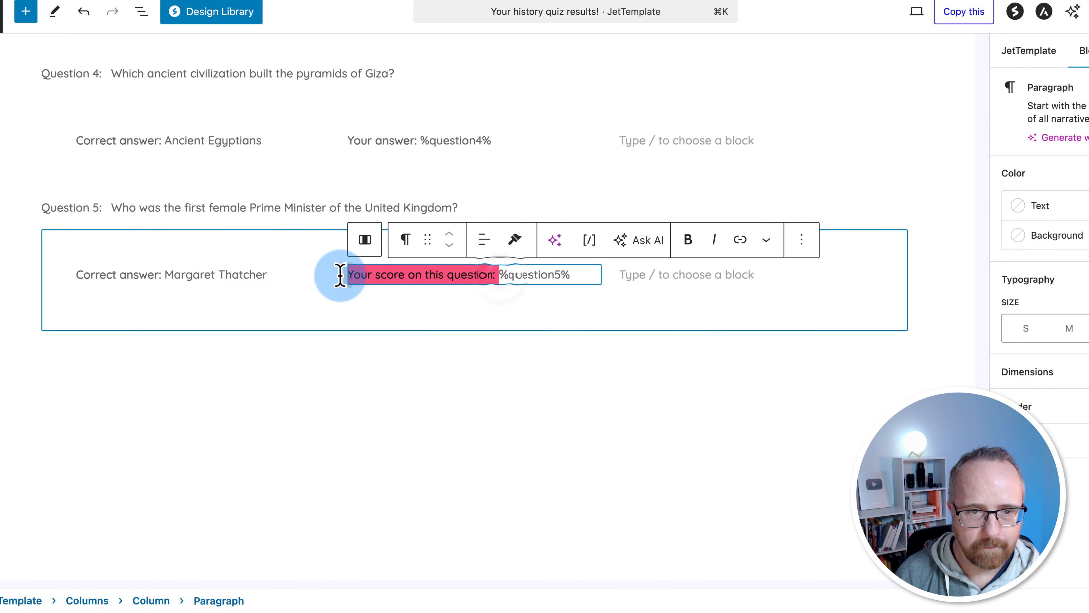
pyautogui.write('Your answer:')
pyautogui.click(836, 365)
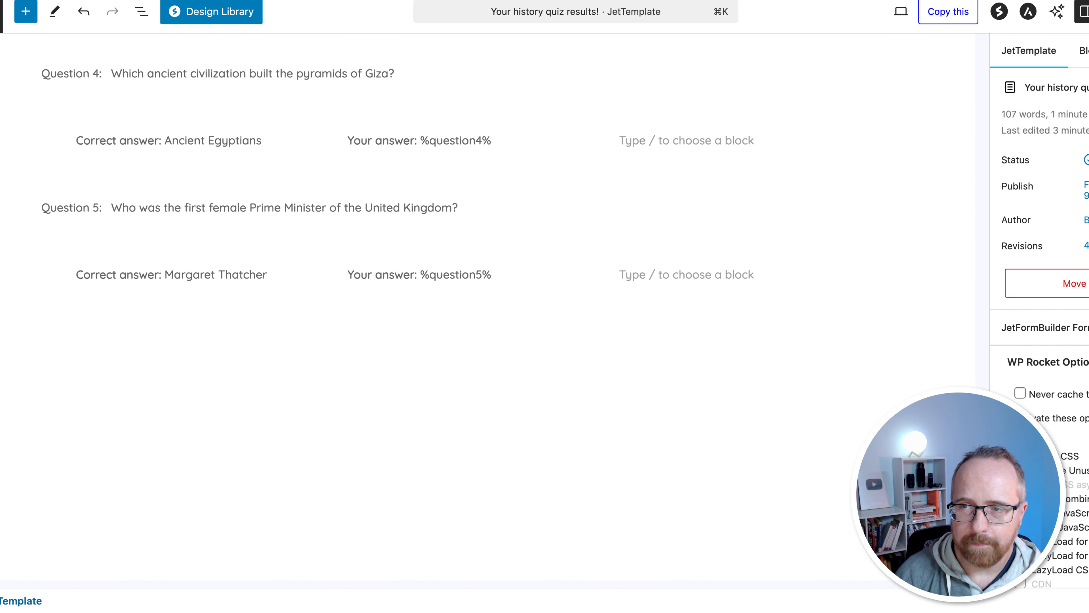
pyautogui.click(378, 172)
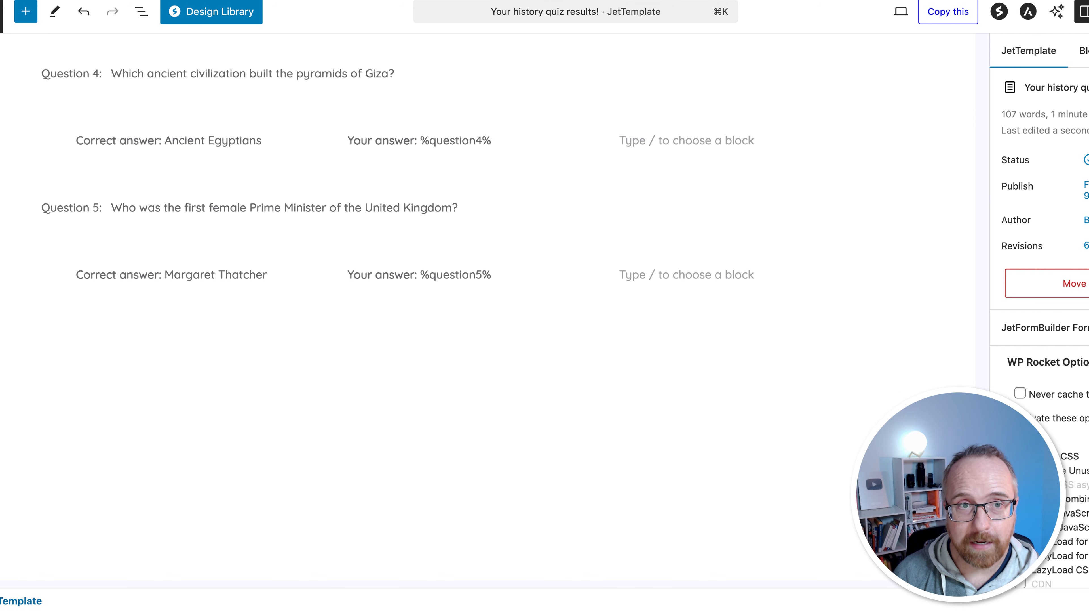
pyautogui.hotkey('ctrl', 'Tab')
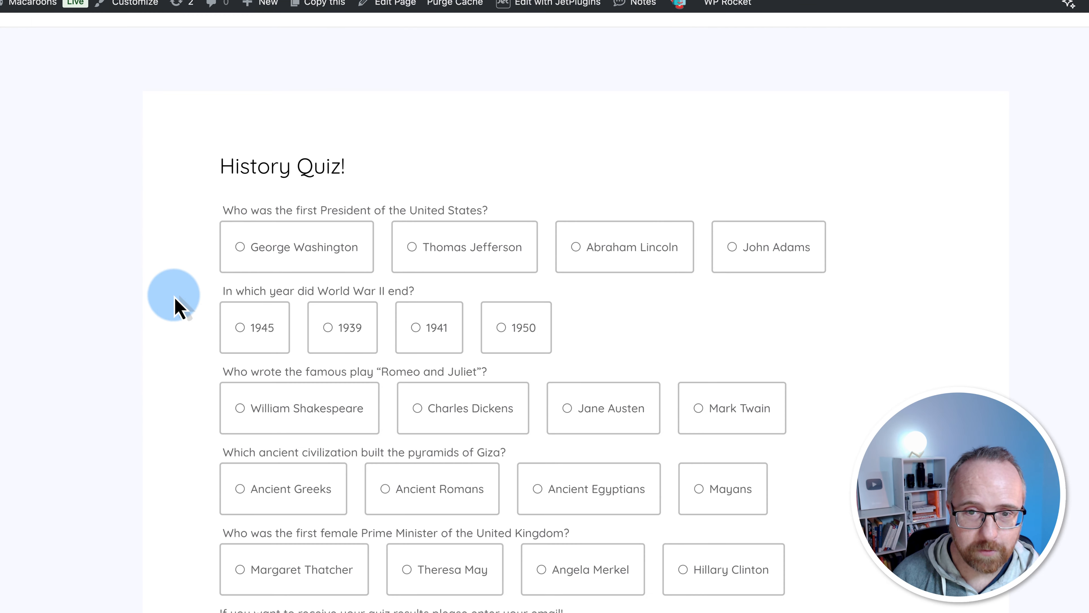
# Answer Abraham Lincoln, 1941, William Shakespeare, Ancient Egyptians and Theresa May
pyautogui.scroll(1, 188, 301)
pyautogui.scroll(-4, 235, 370)
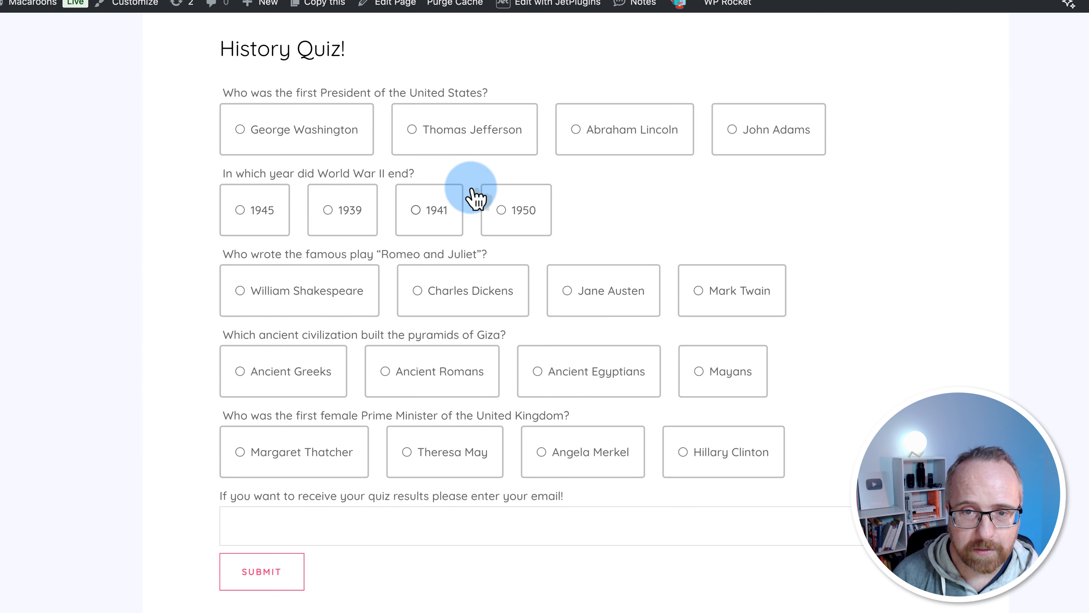
pyautogui.click(591, 141)
pyautogui.click(425, 213)
pyautogui.click(275, 291)
pyautogui.scroll(-3, 386, 266)
pyautogui.click(541, 257)
pyautogui.click(479, 334)
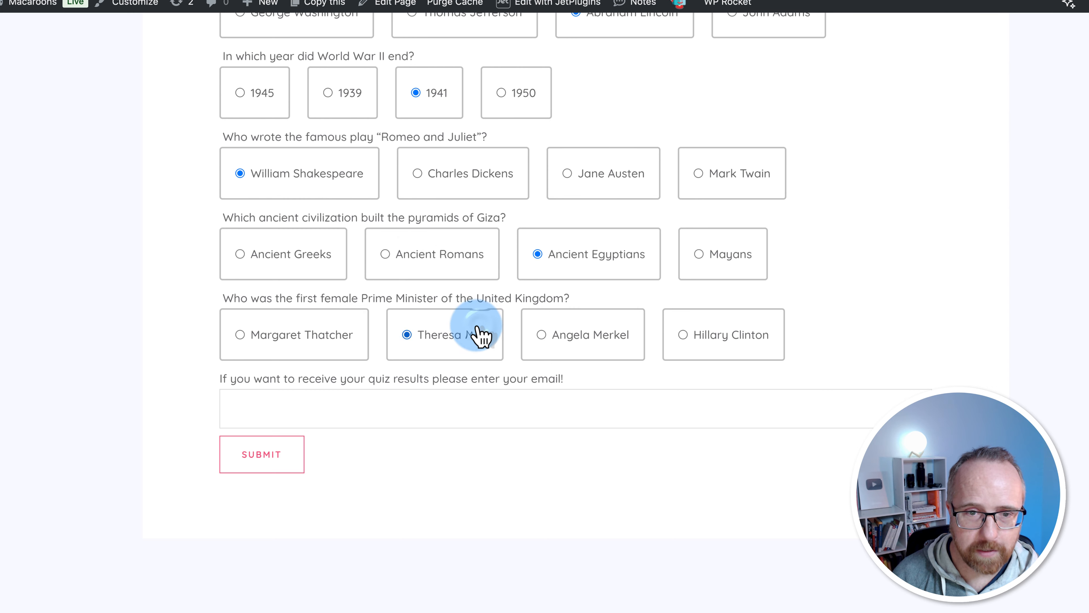
# Fill in the email address field for receiving the results
pyautogui.click(297, 411)
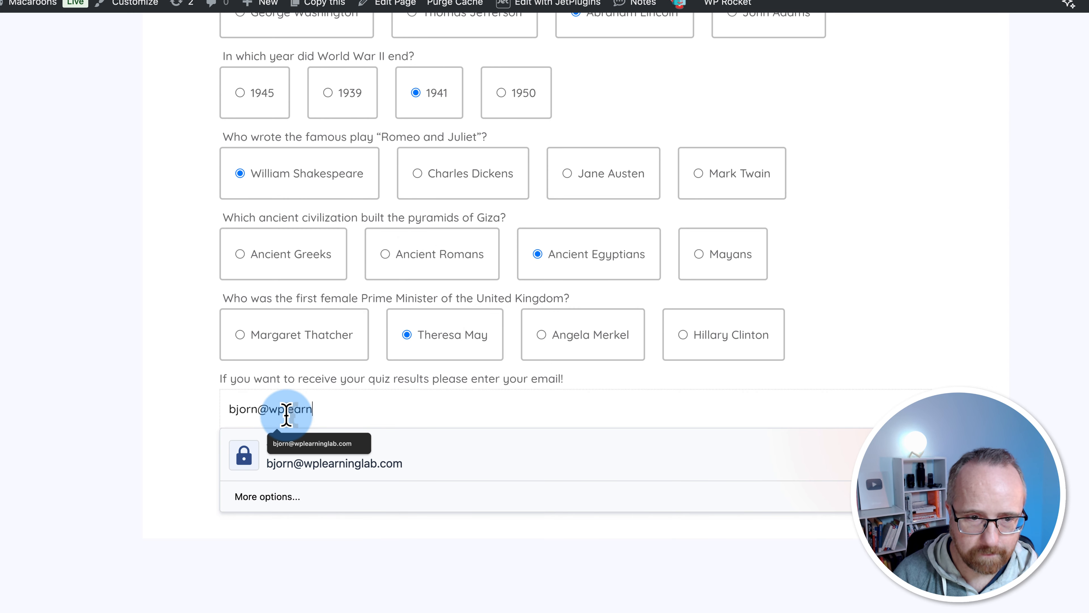
pyautogui.click(86, 474)
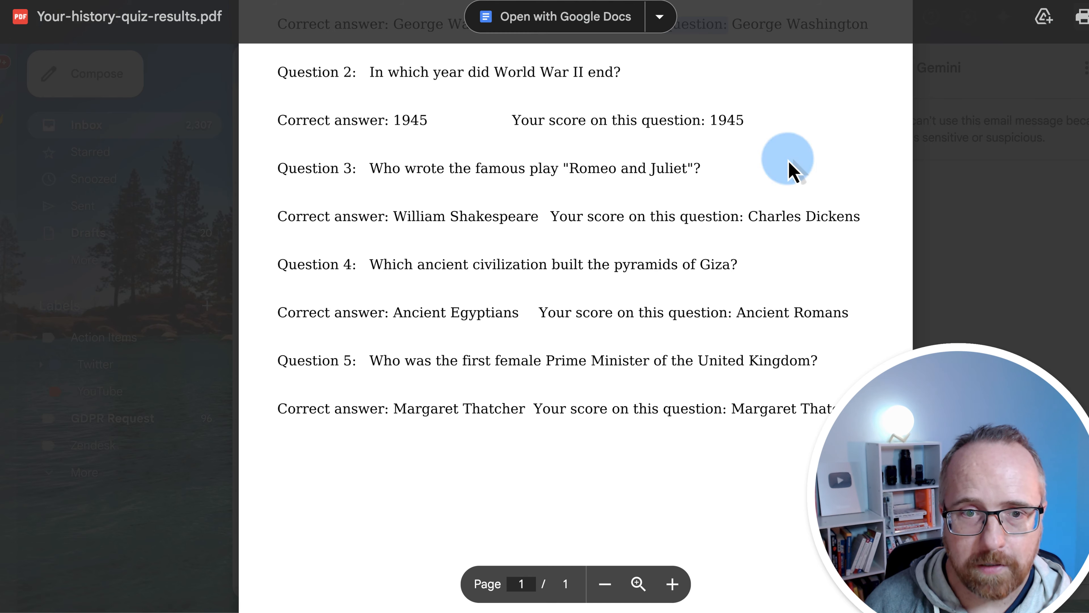
pyautogui.press('Escape')
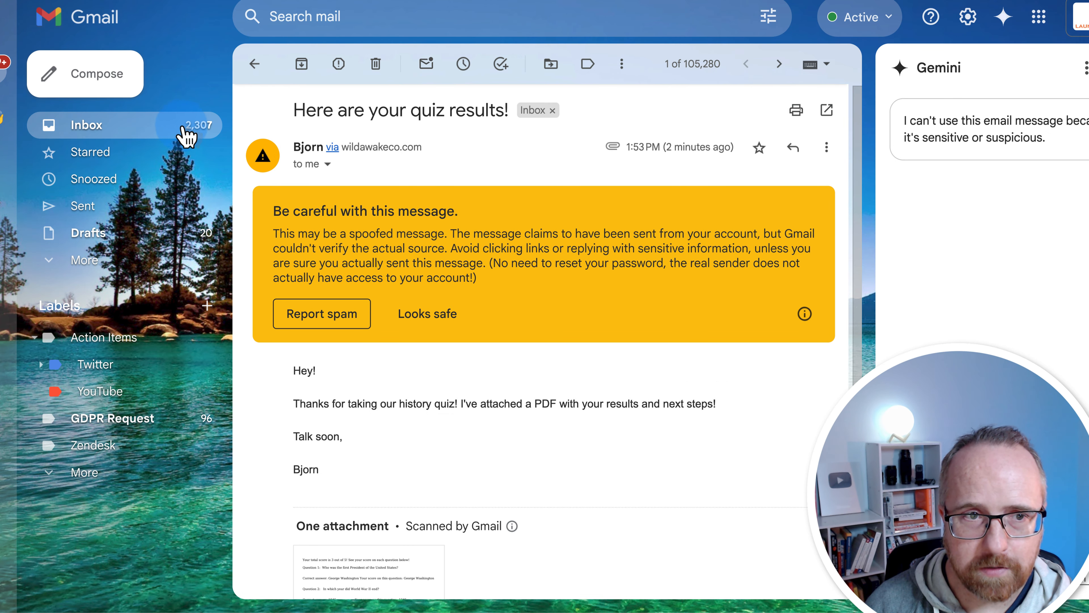
# Open the new results email's PDF and review the 2 out of 5 score and answers
pyautogui.click(185, 134)
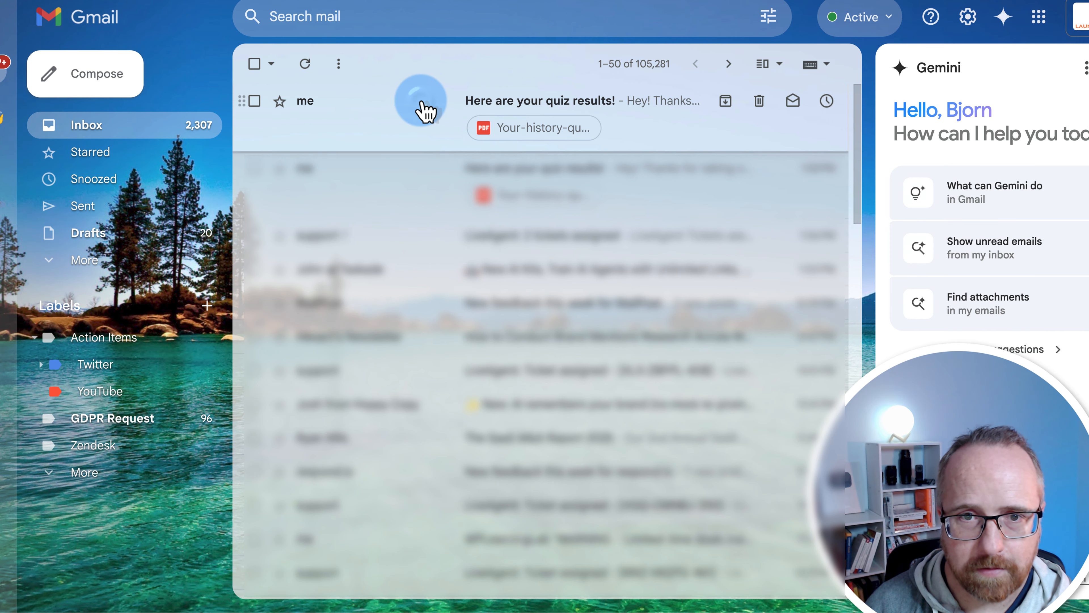
pyautogui.click(425, 110)
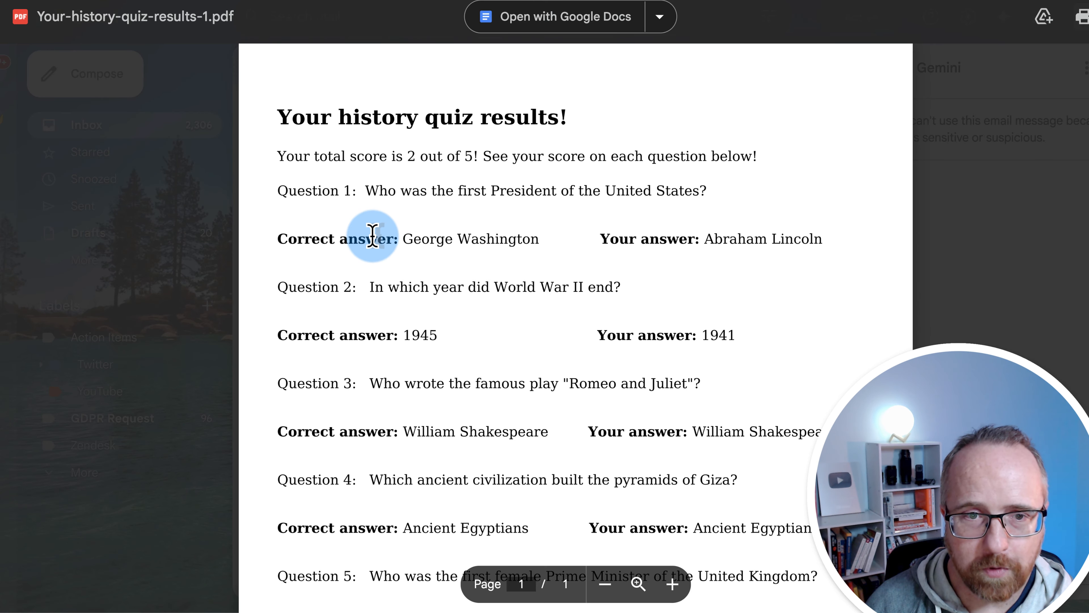
pyautogui.doubleClick(372, 236)
pyautogui.moveTo(278, 117); pyautogui.dragTo(626, 104)
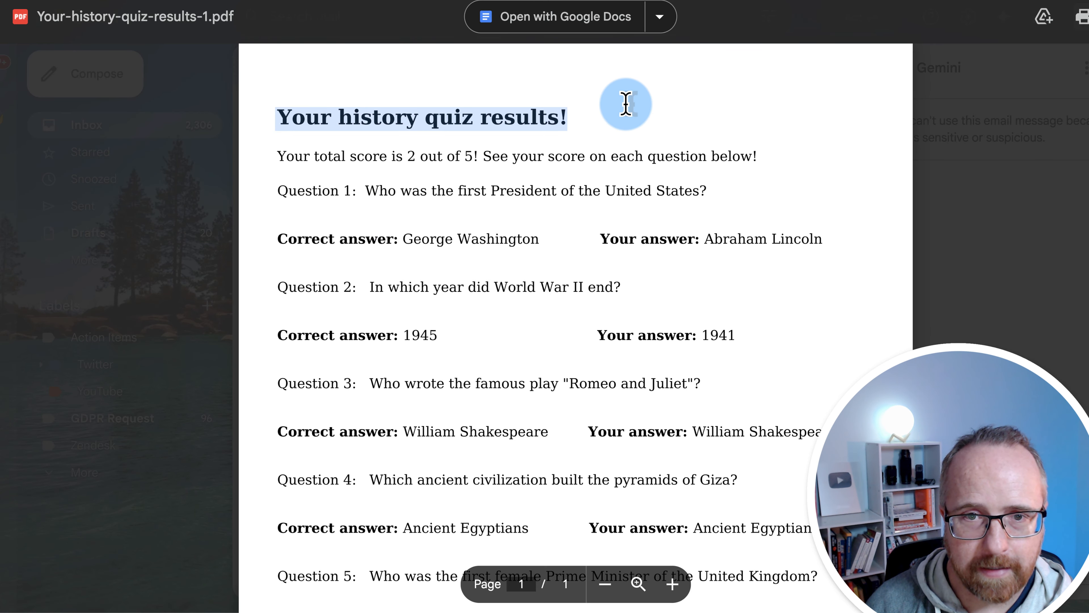
pyautogui.moveTo(279, 190); pyautogui.dragTo(707, 188)
pyautogui.scroll(-2, 536, 229)
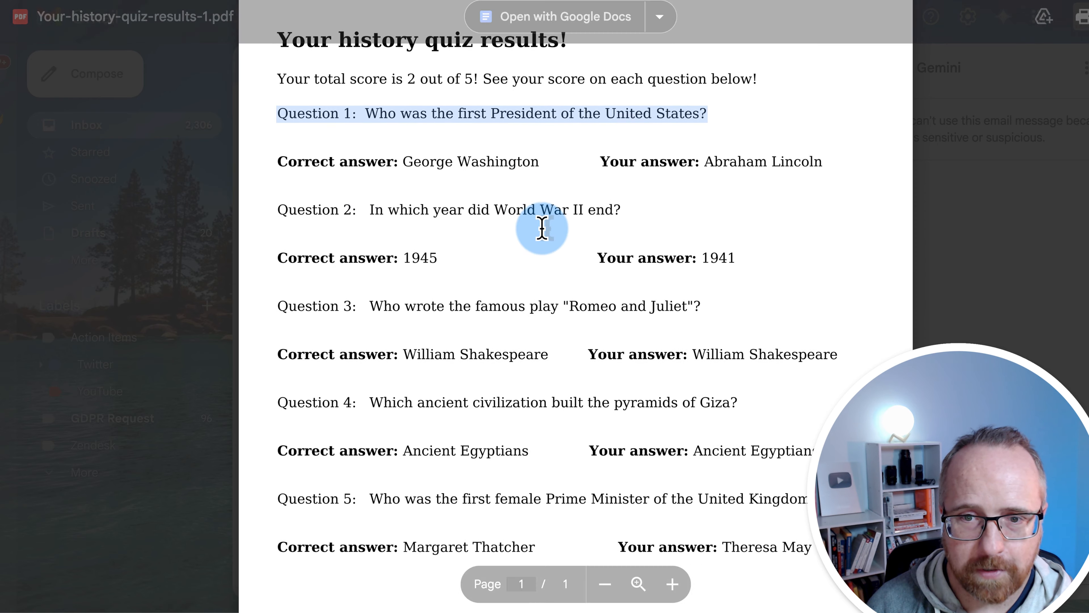
pyautogui.moveTo(314, 79); pyautogui.dragTo(586, 79)
pyautogui.scroll(-1, 511, 195)
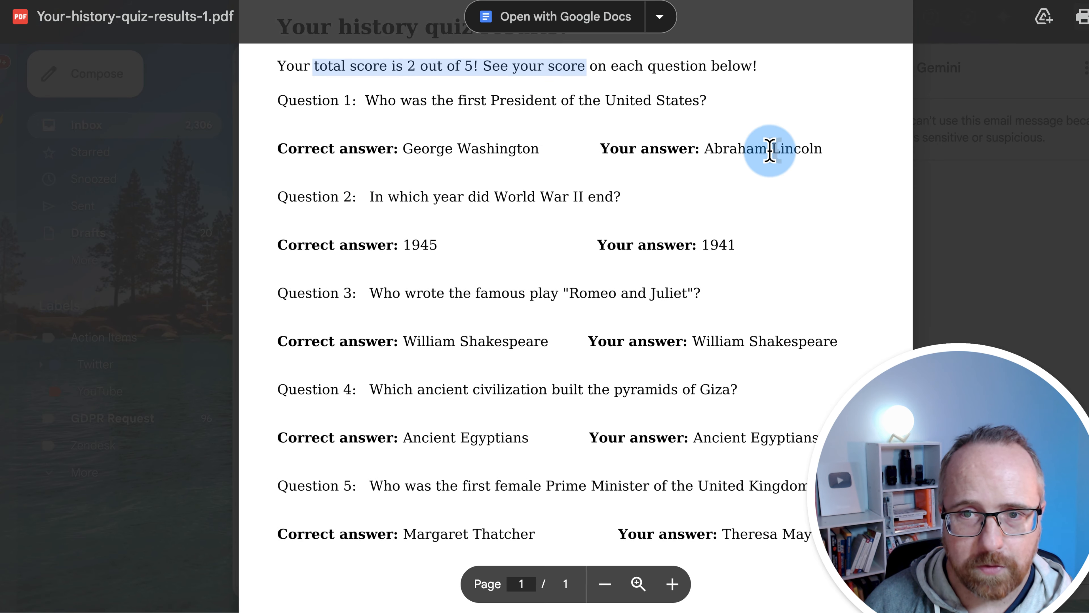
pyautogui.scroll(-6, 591, 260)
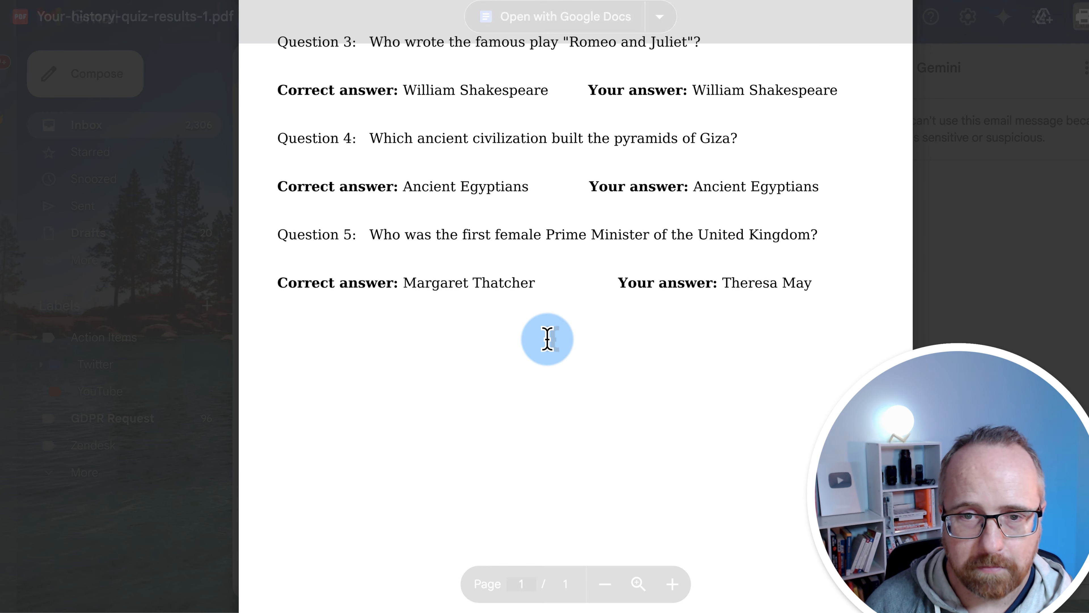
pyautogui.scroll(7, 547, 339)
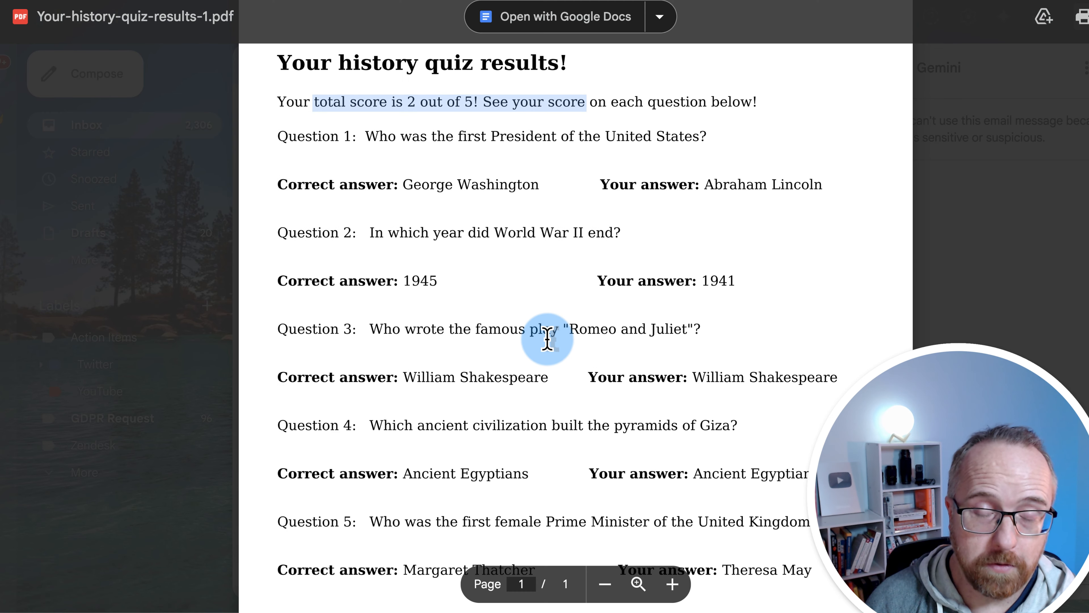
pyautogui.scroll(-2, 724, 363)
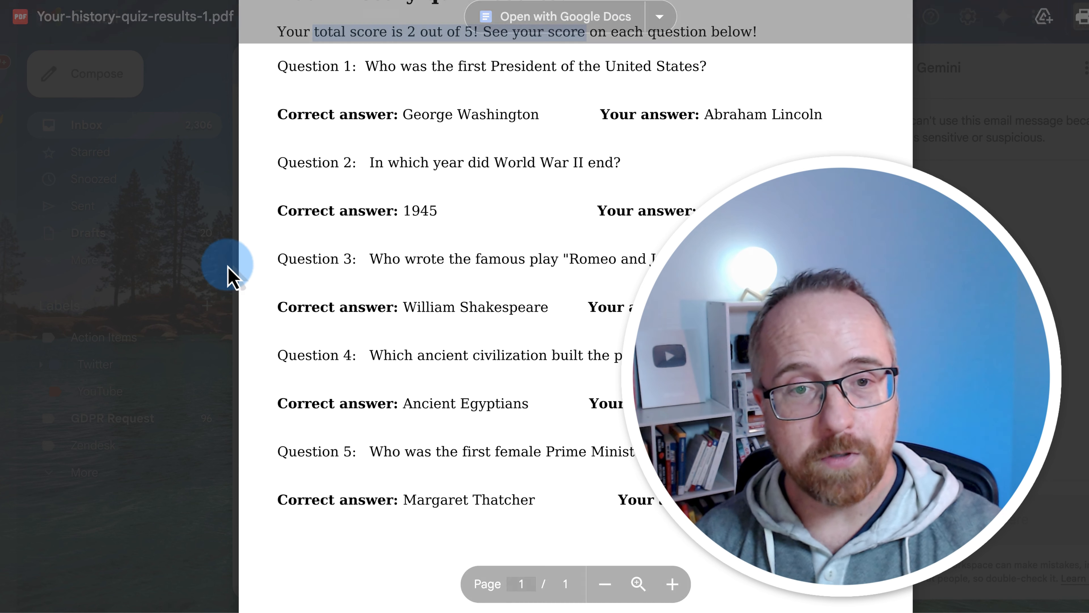
# Scroll through the rest of the results PDF preview
pyautogui.scroll(-4, 535, 318)
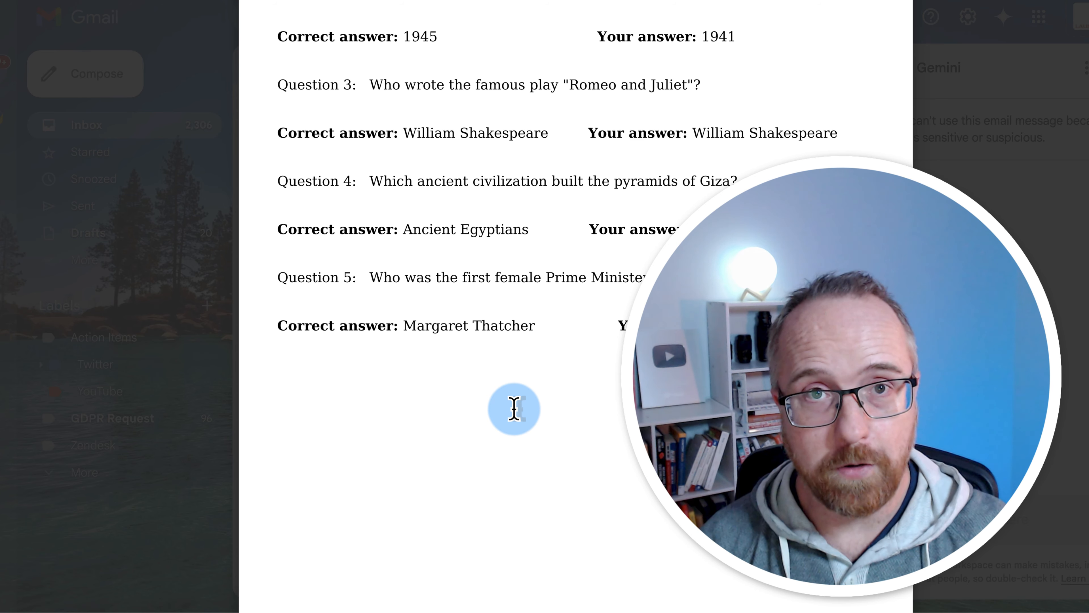
pyautogui.scroll(5, 579, 380)
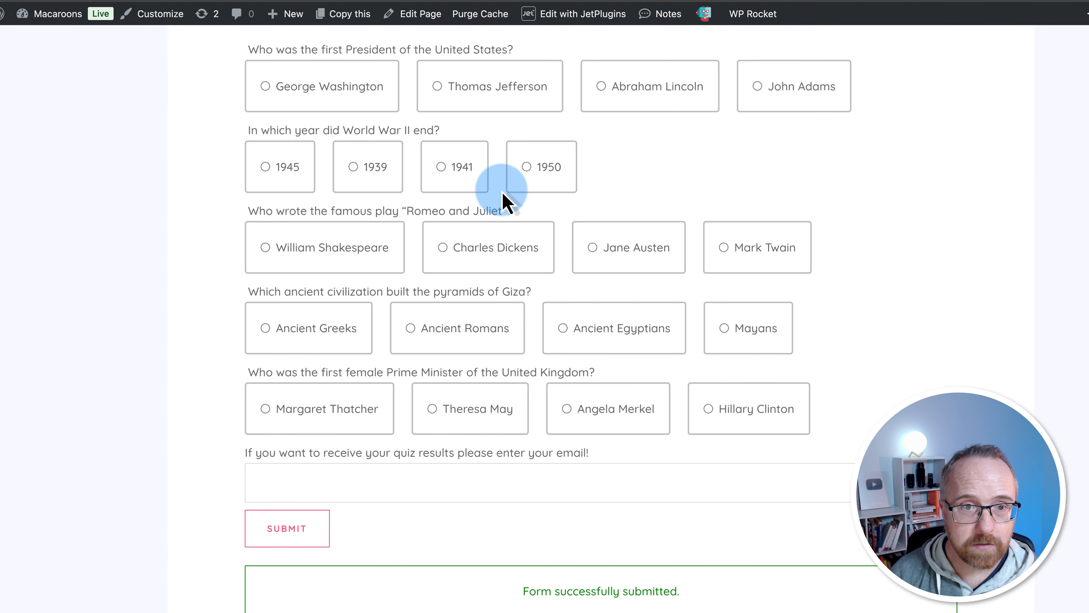
# Launch Elementor editing for the Home 2 page from the pages list
pyautogui.scroll(5, 503, 195)
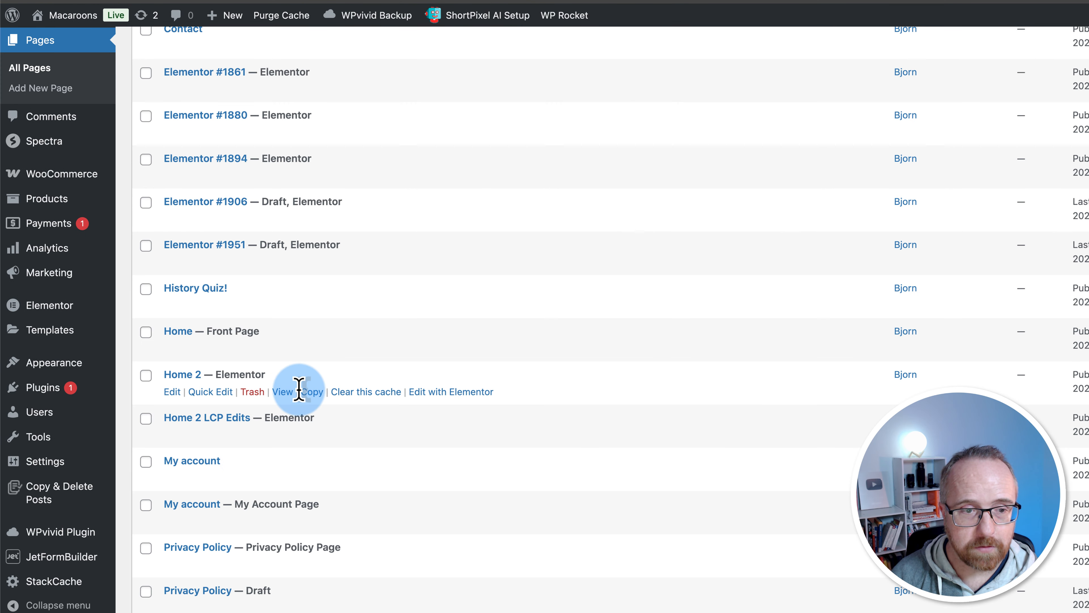
pyautogui.click(427, 393)
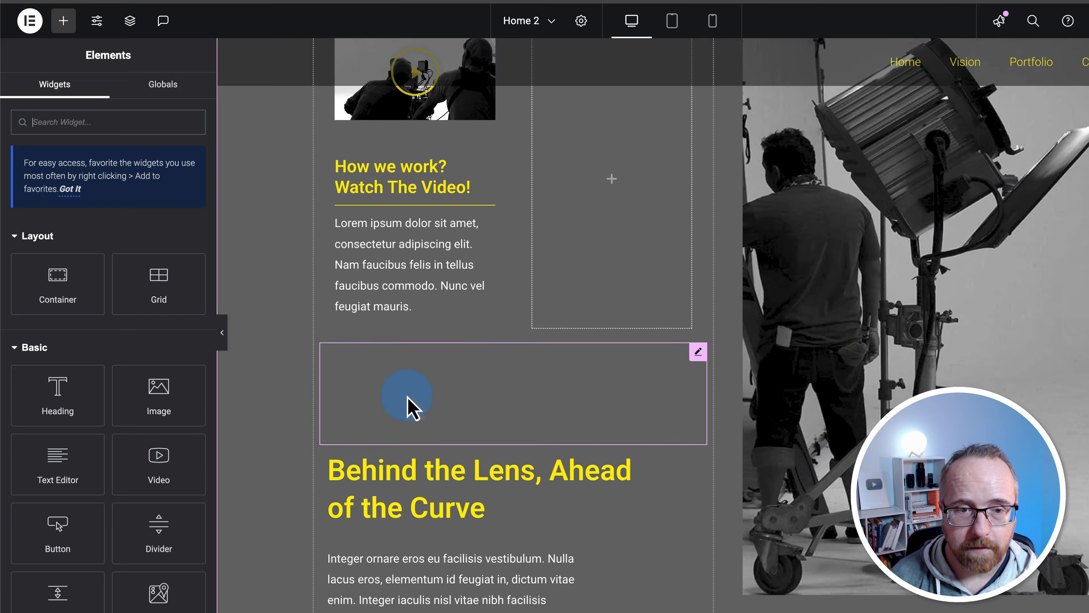
# Place a JetForm widget above the Behind the Lens heading, showing the History Quiz! form
pyautogui.scroll(-3, 408, 404)
pyautogui.click(79, 125)
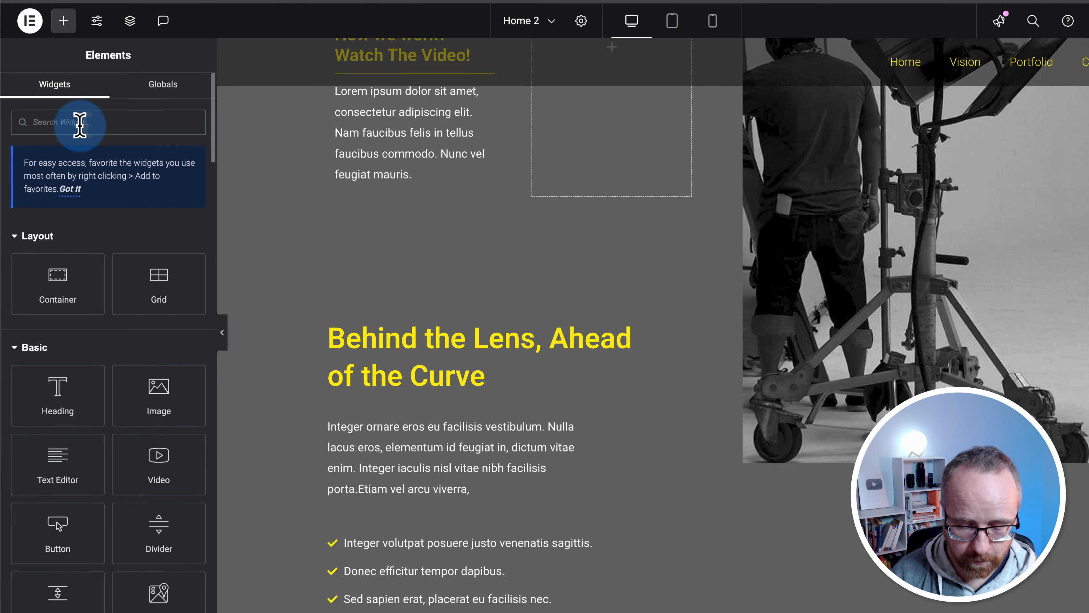
pyautogui.write('jet')
pyautogui.scroll(-10, 258, 281)
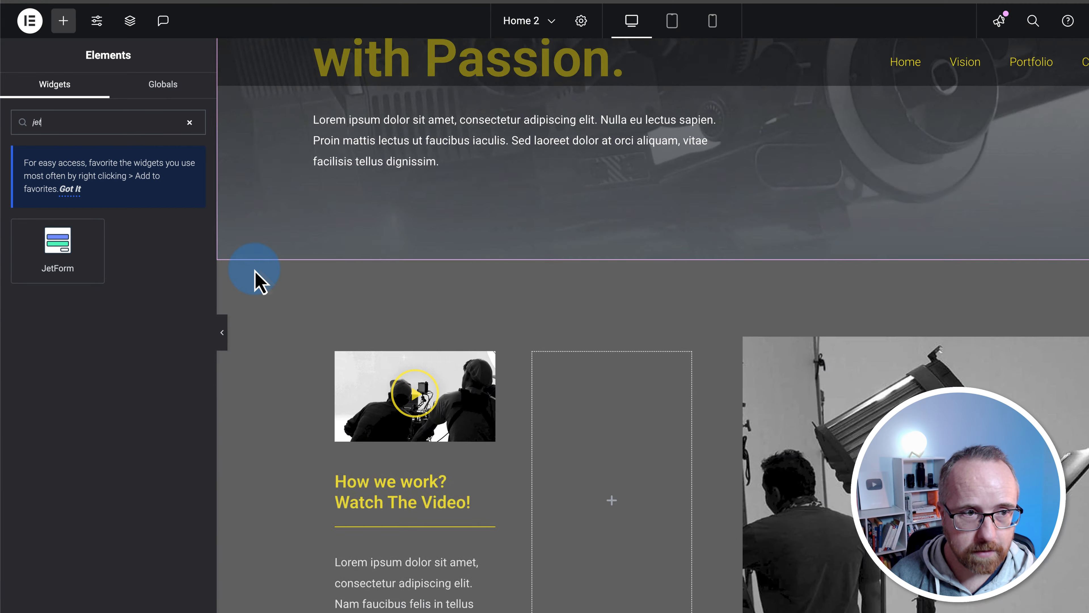
pyautogui.moveTo(65, 253); pyautogui.dragTo(471, 172)
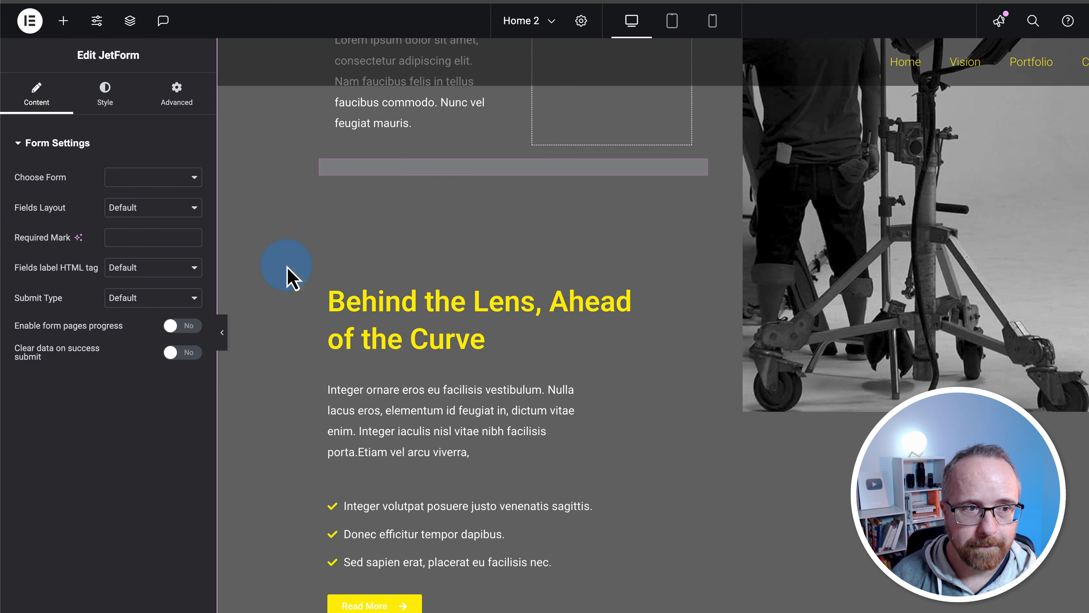
pyautogui.click(176, 182)
pyautogui.click(134, 179)
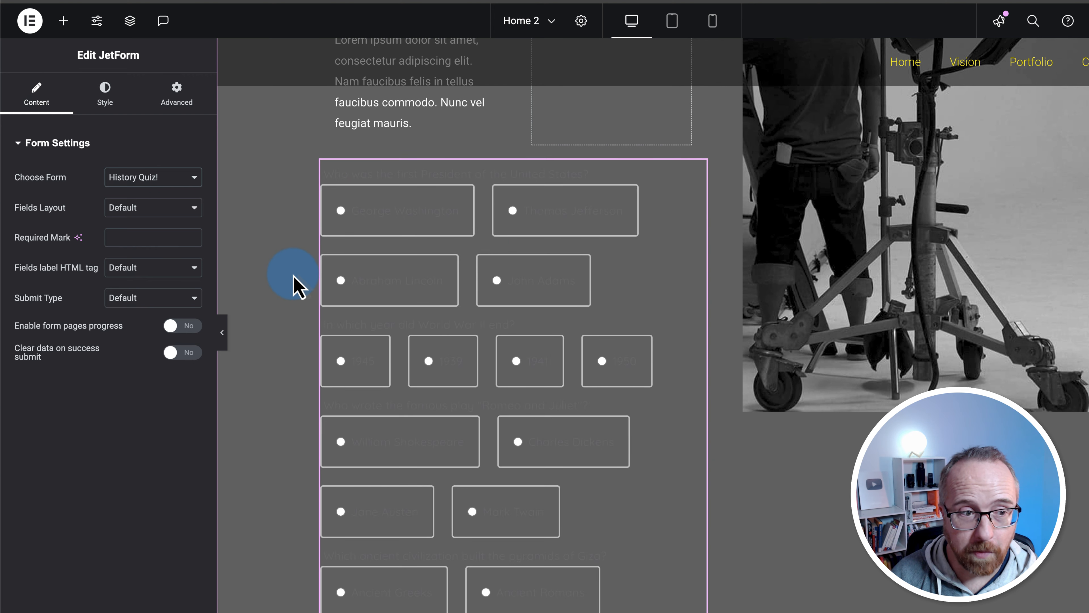
# Make the form's field labels white in the widget's Style settings
pyautogui.click(105, 95)
pyautogui.scroll(-1, 64, 296)
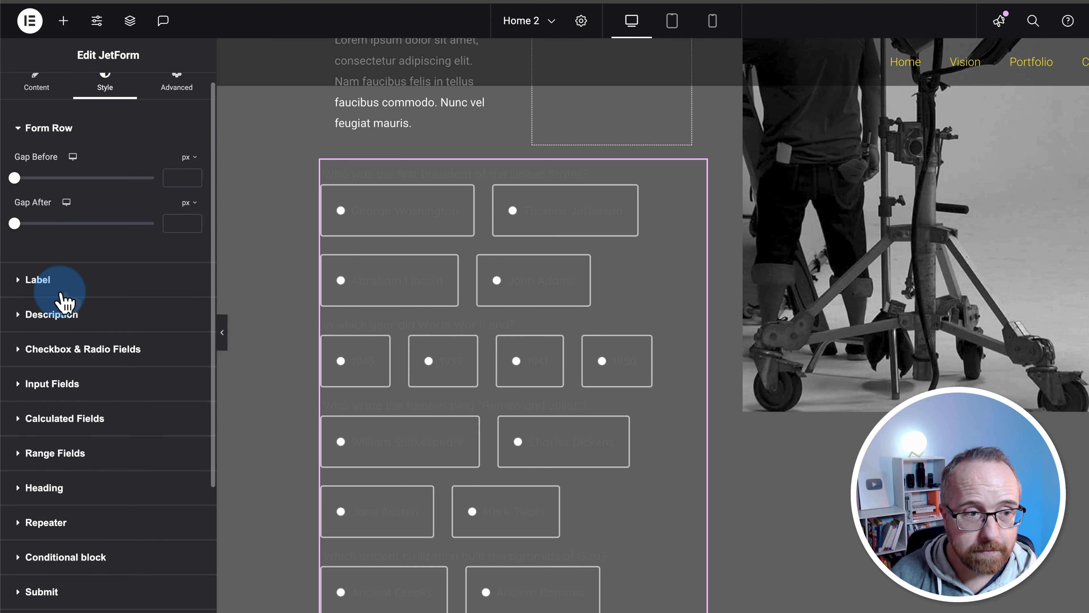
pyautogui.scroll(-2, 65, 296)
pyautogui.click(48, 236)
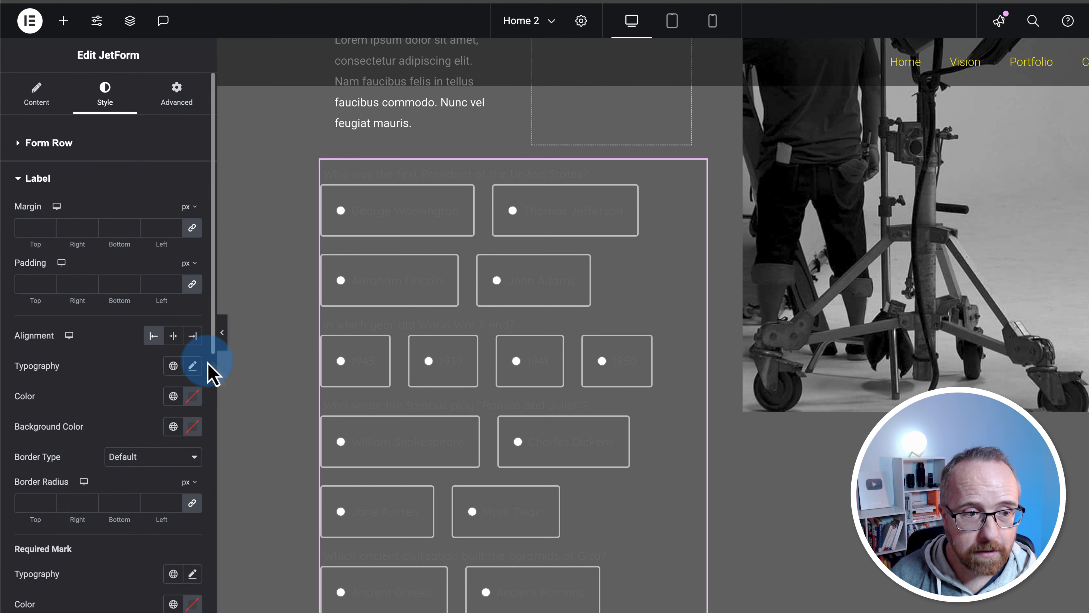
pyautogui.click(193, 398)
pyautogui.moveTo(178, 462); pyautogui.dragTo(29, 433)
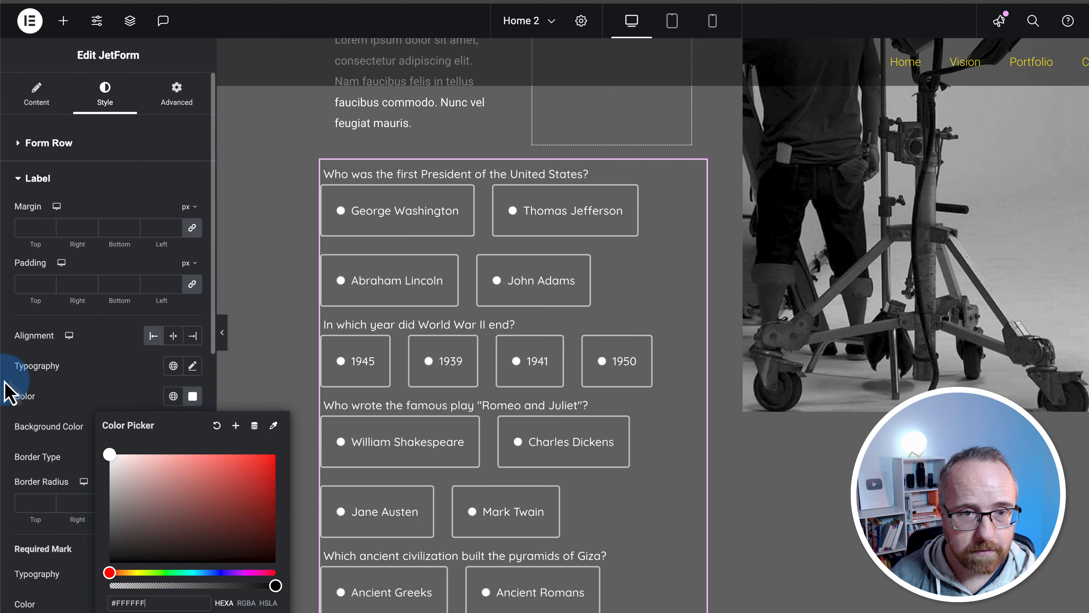
pyautogui.scroll(-10, 267, 365)
pyautogui.click(325, 340)
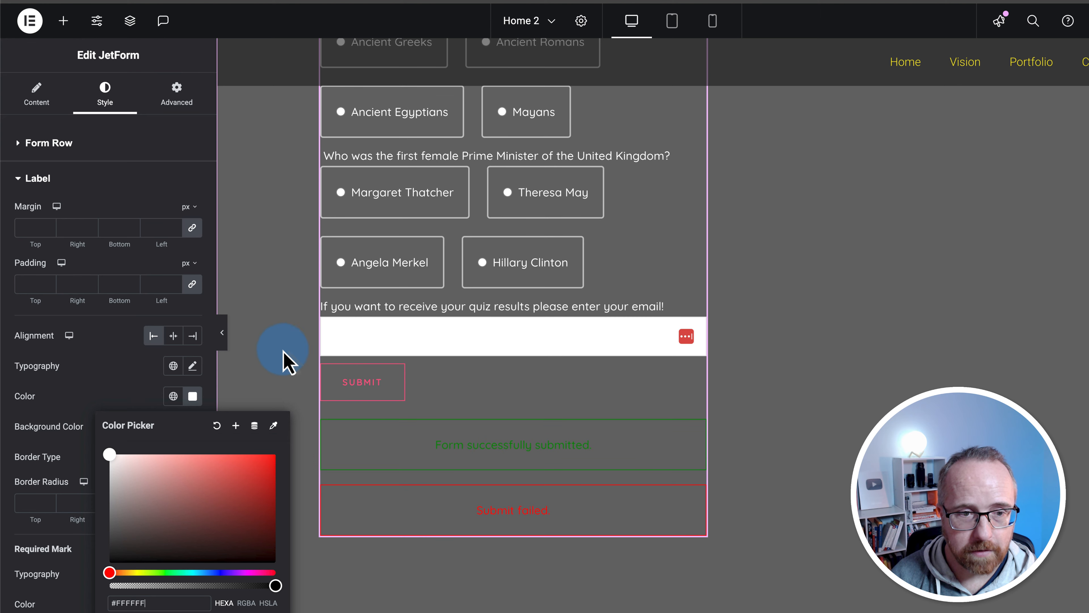
pyautogui.click(30, 144)
pyautogui.click(26, 143)
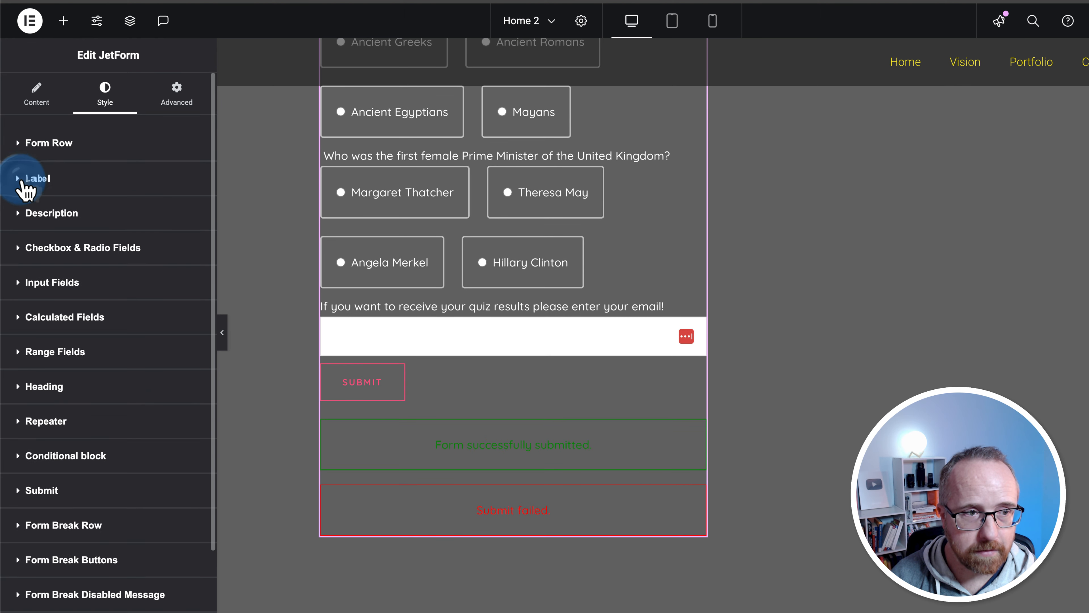
pyautogui.scroll(-2, 39, 317)
# Set the Submit button background colour to white (#FFFFFF)
pyautogui.click(30, 445)
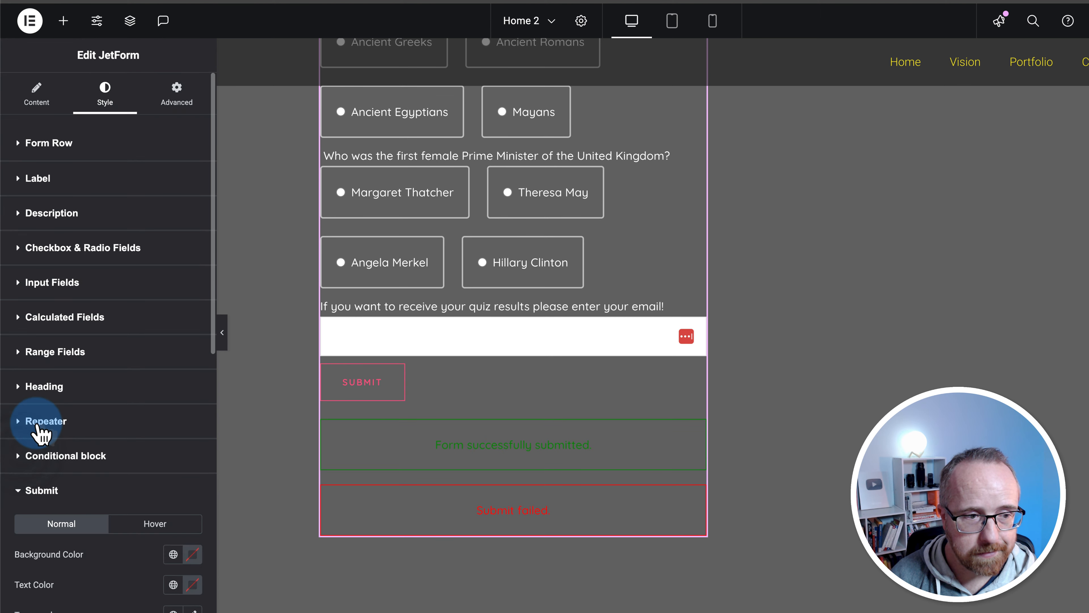
pyautogui.scroll(-5, 38, 433)
pyautogui.click(192, 239)
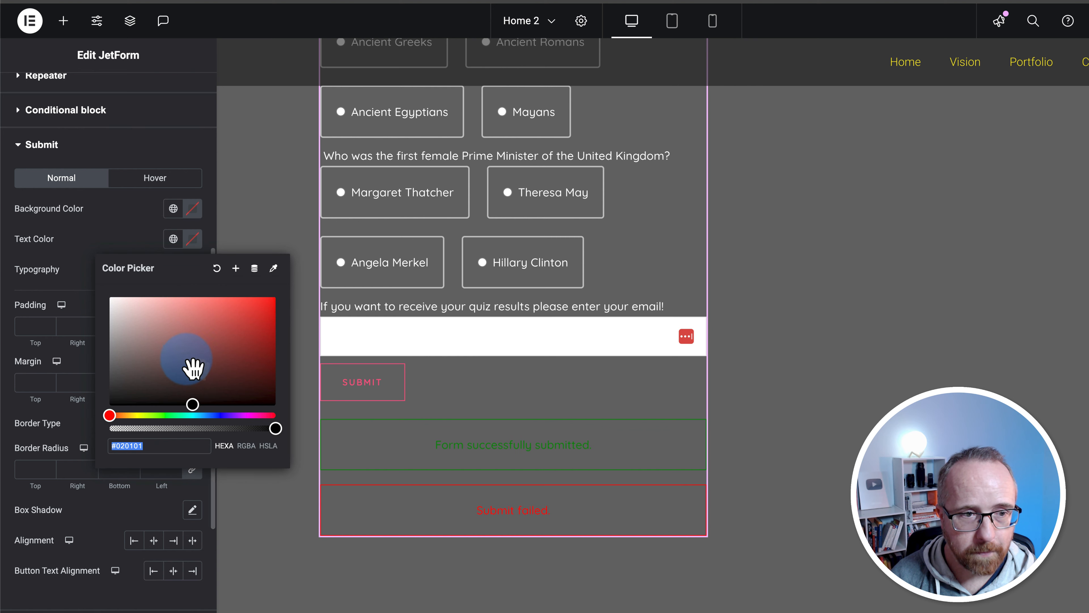
pyautogui.moveTo(194, 368); pyautogui.dragTo(259, 389)
pyautogui.moveTo(320, 429); pyautogui.dragTo(175, 210)
pyautogui.click(175, 209)
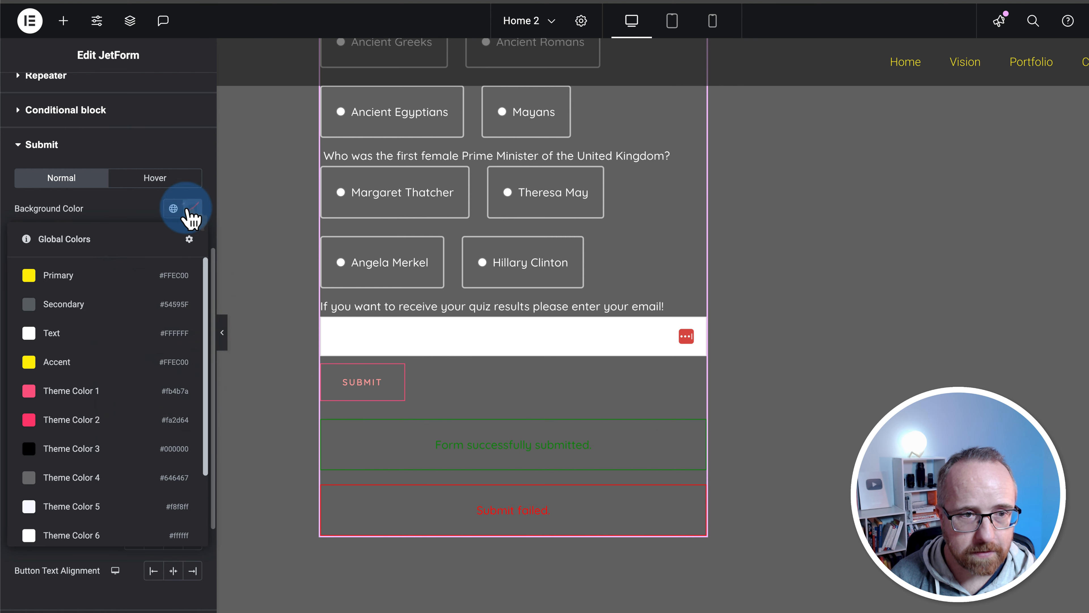
pyautogui.click(191, 211)
pyautogui.moveTo(186, 340); pyautogui.dragTo(87, 231)
pyautogui.click(85, 210)
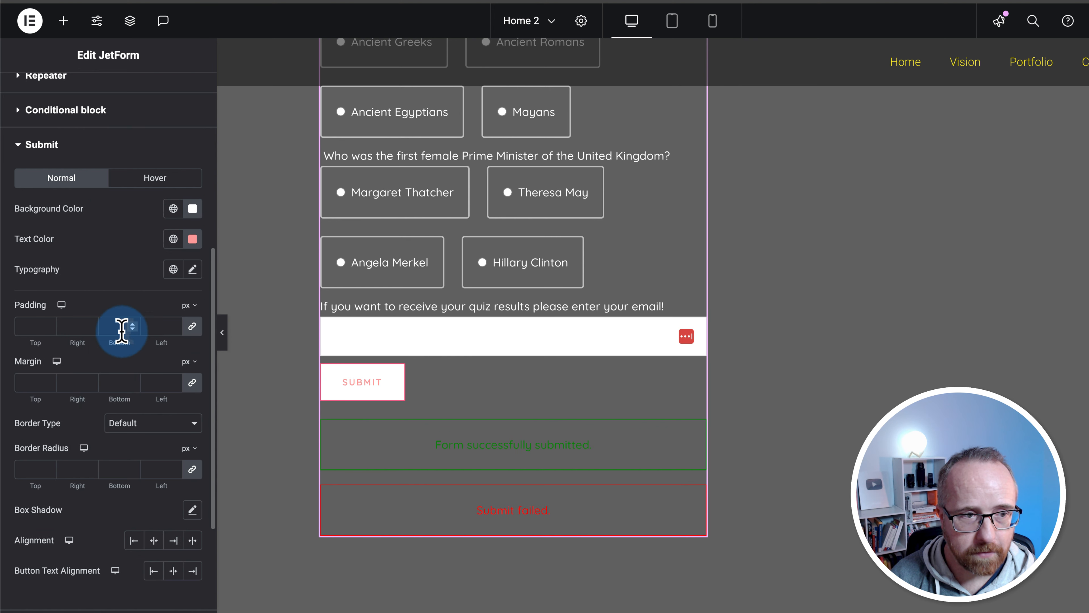
# Set the Submit button's border type to None and its text colour to black
pyautogui.click(157, 423)
pyautogui.click(155, 437)
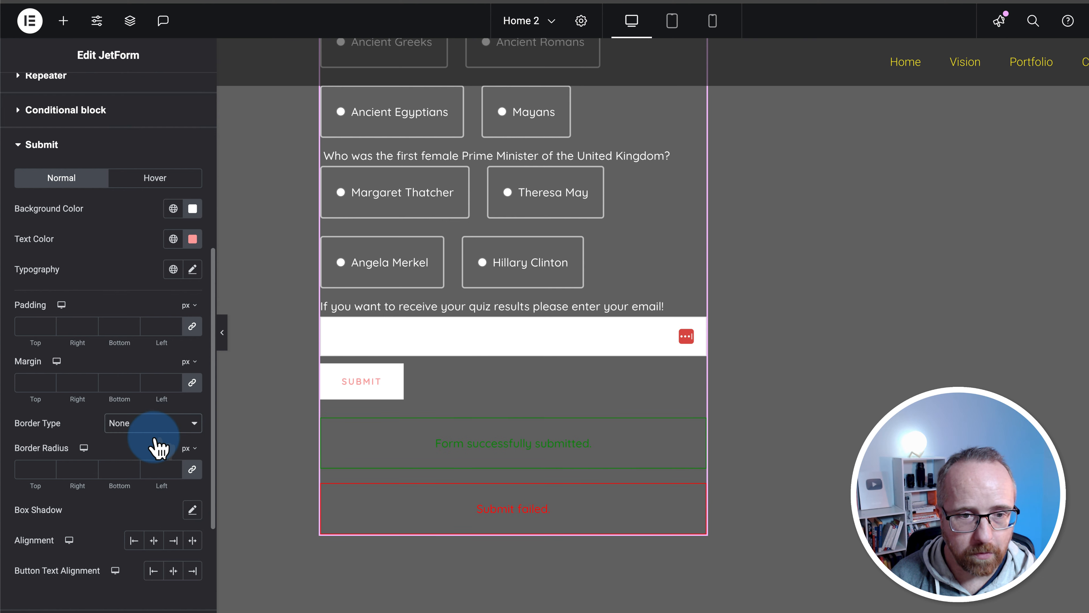
pyautogui.click(192, 238)
pyautogui.click(240, 376)
pyautogui.moveTo(242, 377); pyautogui.dragTo(282, 411)
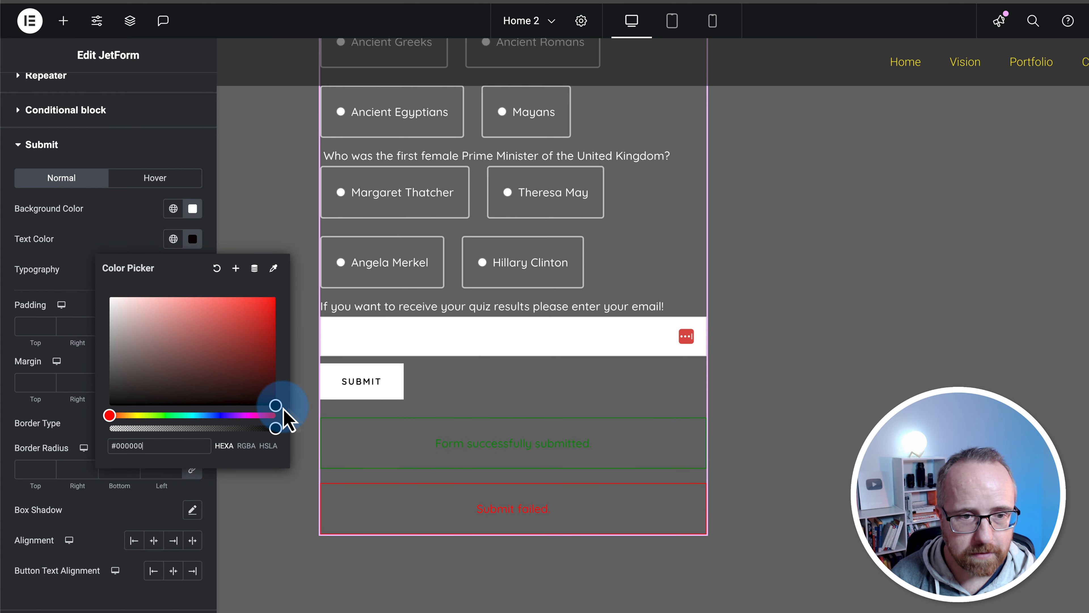
pyautogui.click(147, 235)
pyautogui.click(406, 397)
# Review the styled form, then return to the 'Your history quiz results!' template in the block editor
pyautogui.scroll(2, 274, 382)
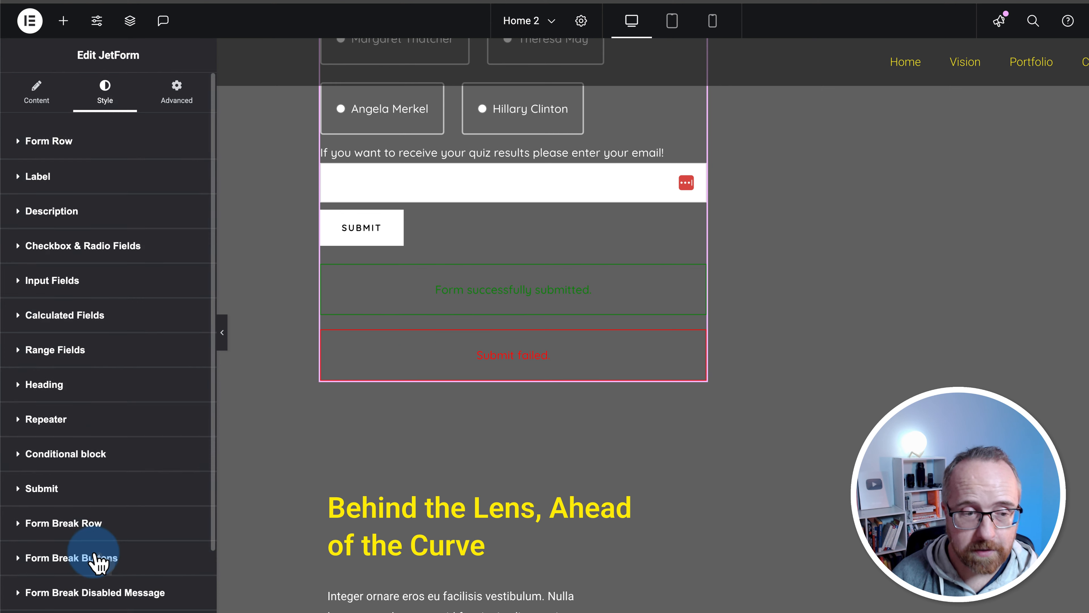
pyautogui.scroll(-2, 60, 600)
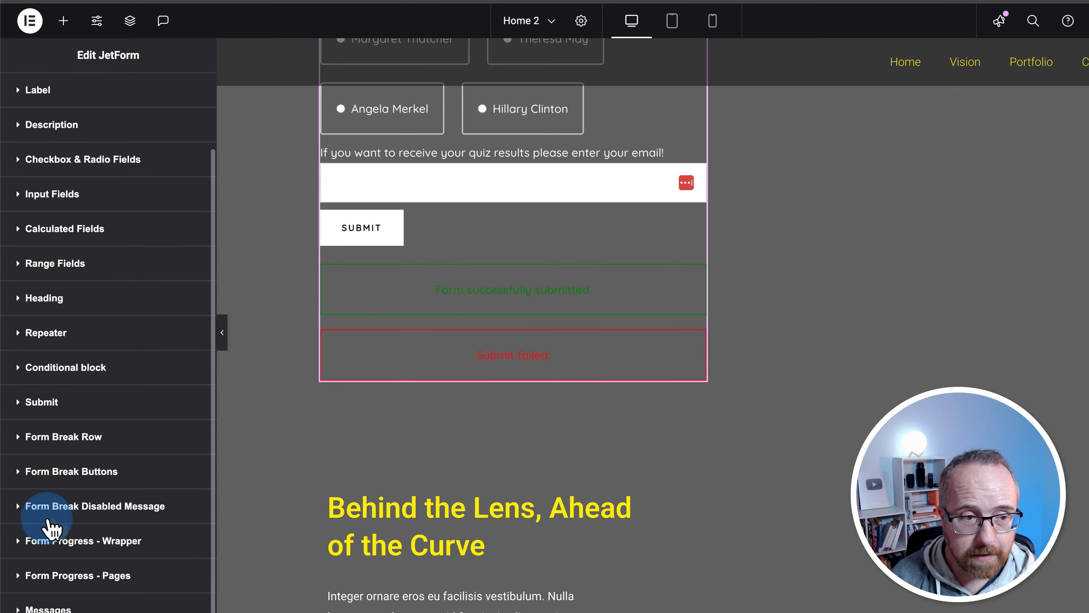
pyautogui.scroll(10, 280, 406)
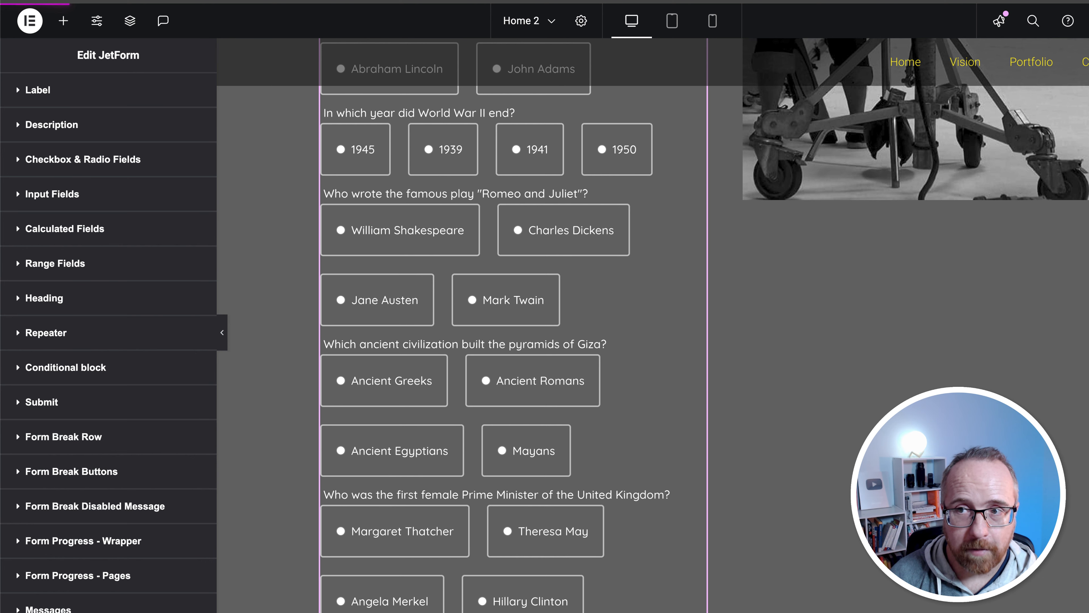
pyautogui.click(521, 208)
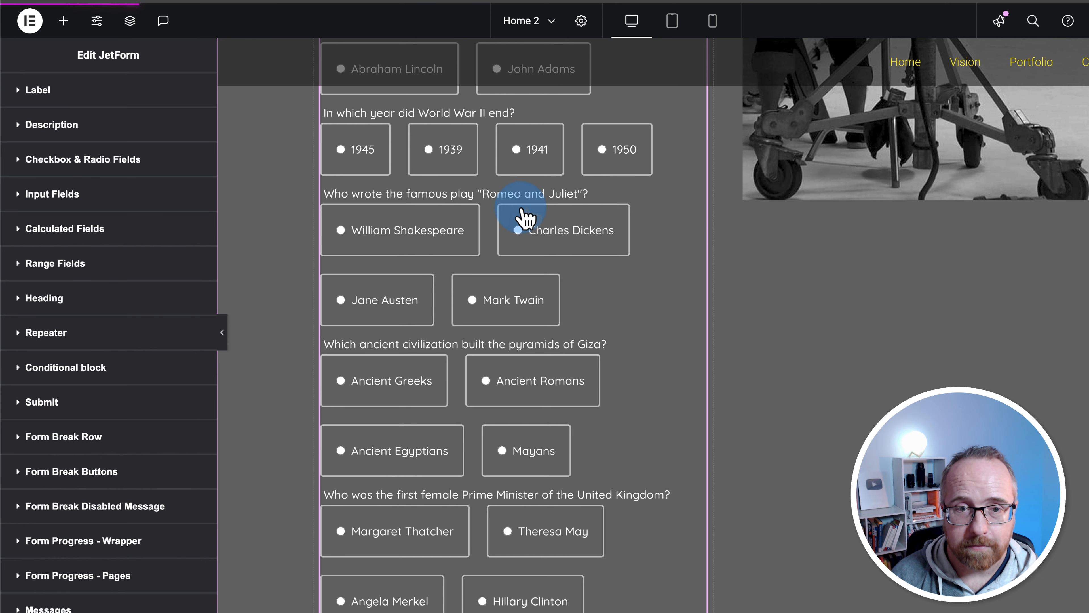
pyautogui.click(572, 226)
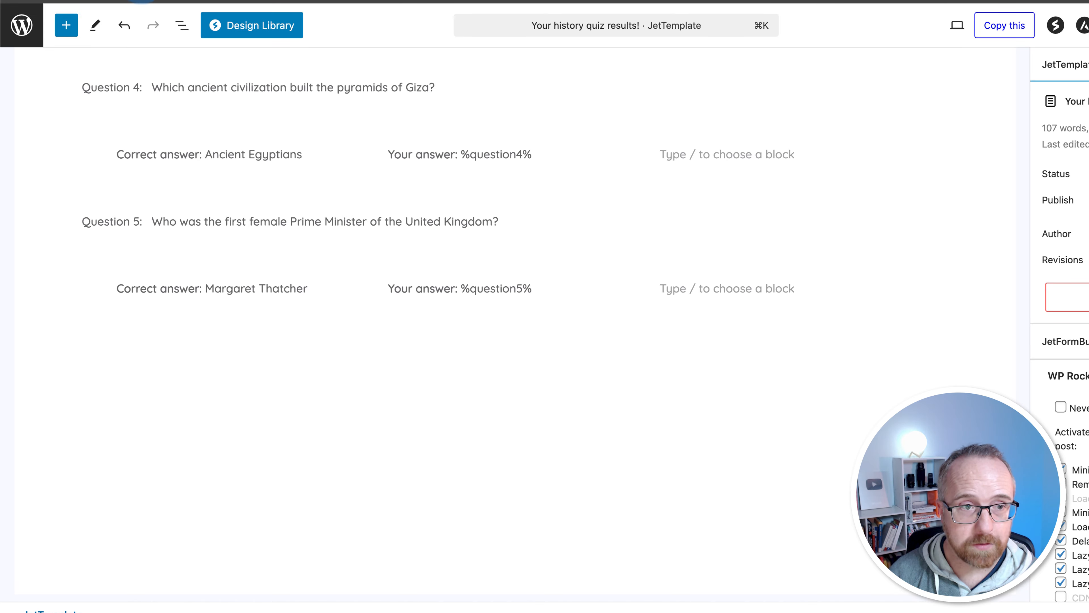
# Go to the JetFormBuilder Forms list and select the History Quiz! shortcode
pyautogui.click(23, 34)
pyautogui.scroll(-5, 73, 413)
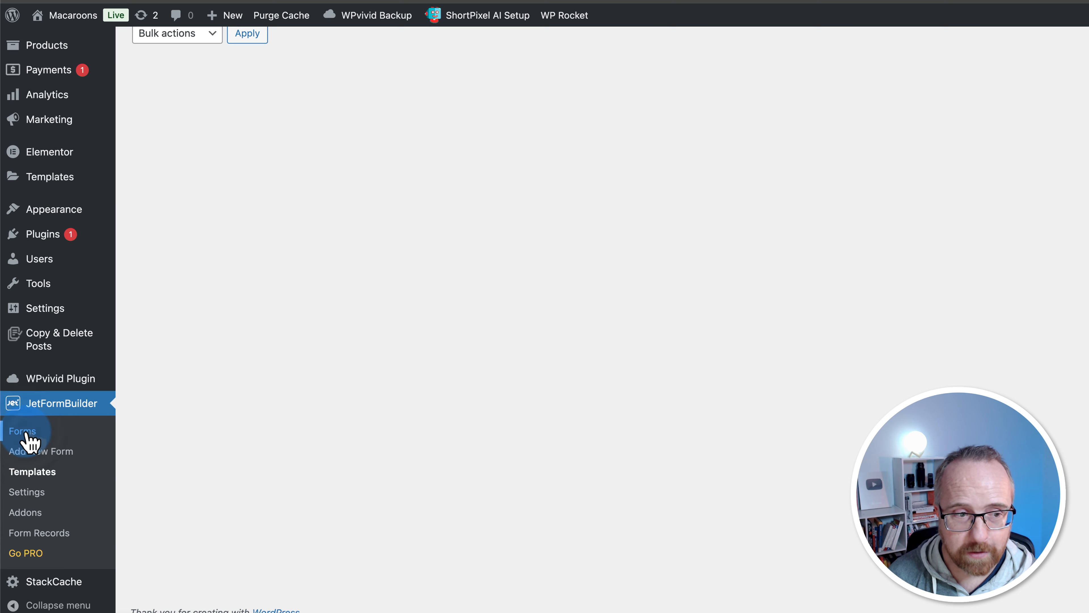
pyautogui.click(26, 434)
pyautogui.click(1021, 171)
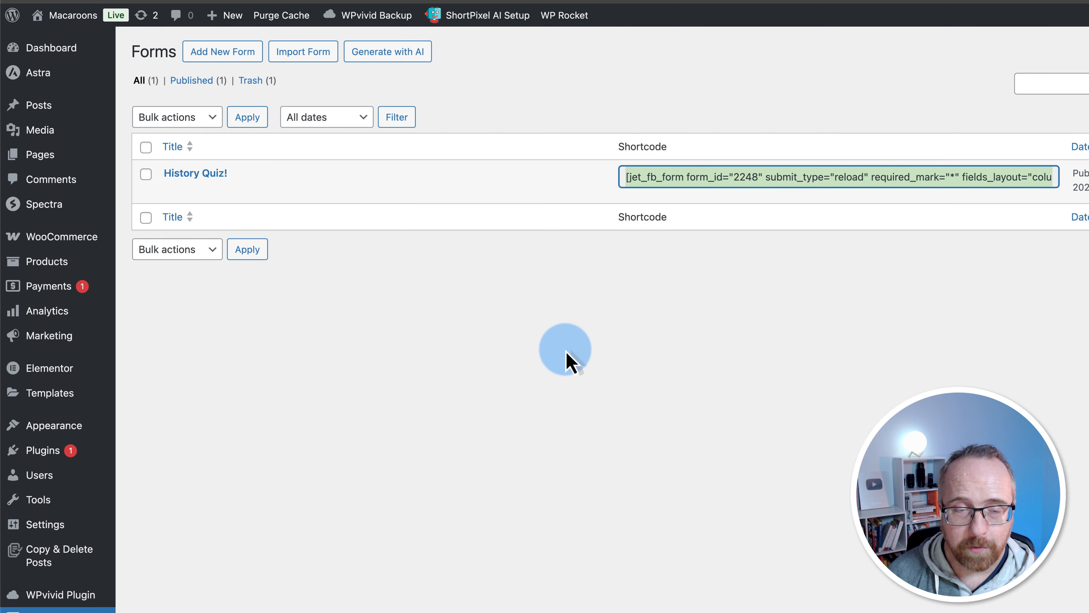
# Open Form Records and scroll to the latest History Quiz! submission
pyautogui.scroll(-5, 227, 516)
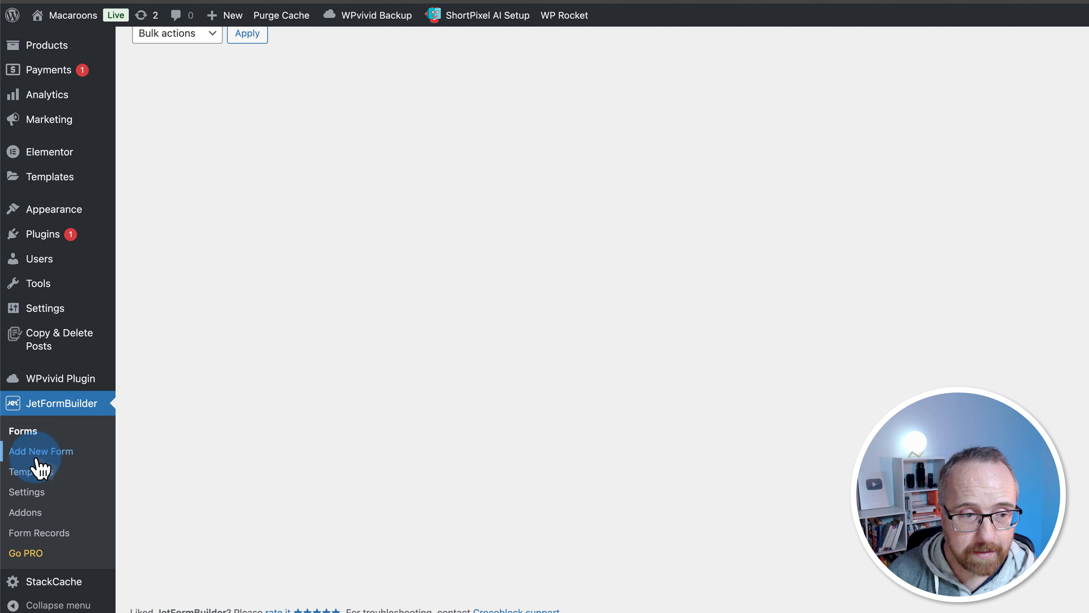
pyautogui.click(47, 537)
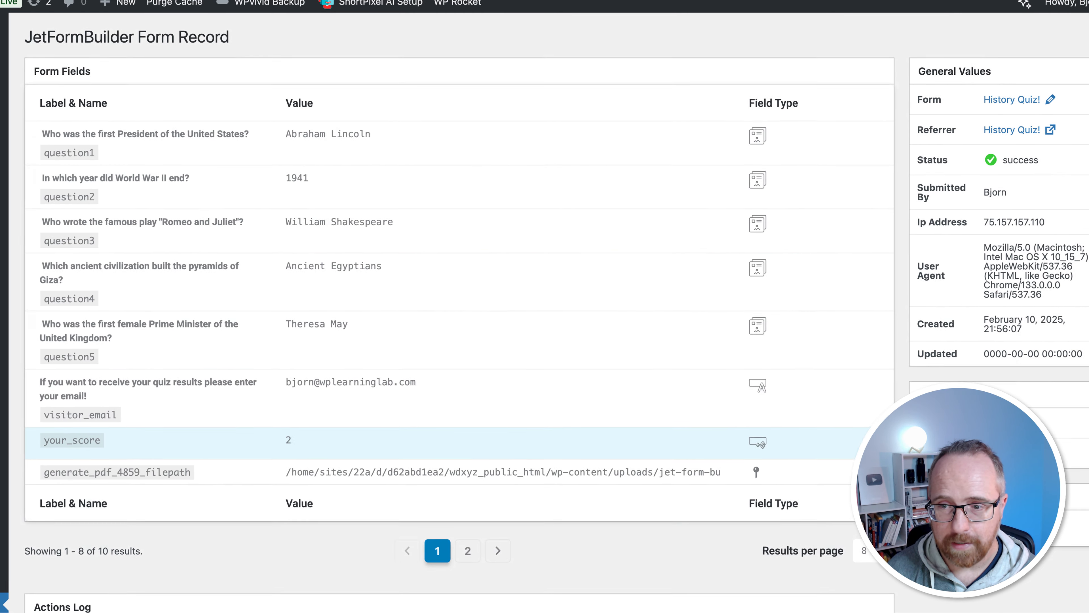
pyautogui.scroll(-1, 911, 453)
pyautogui.scroll(-2, 986, 472)
pyautogui.moveTo(1022, 458)
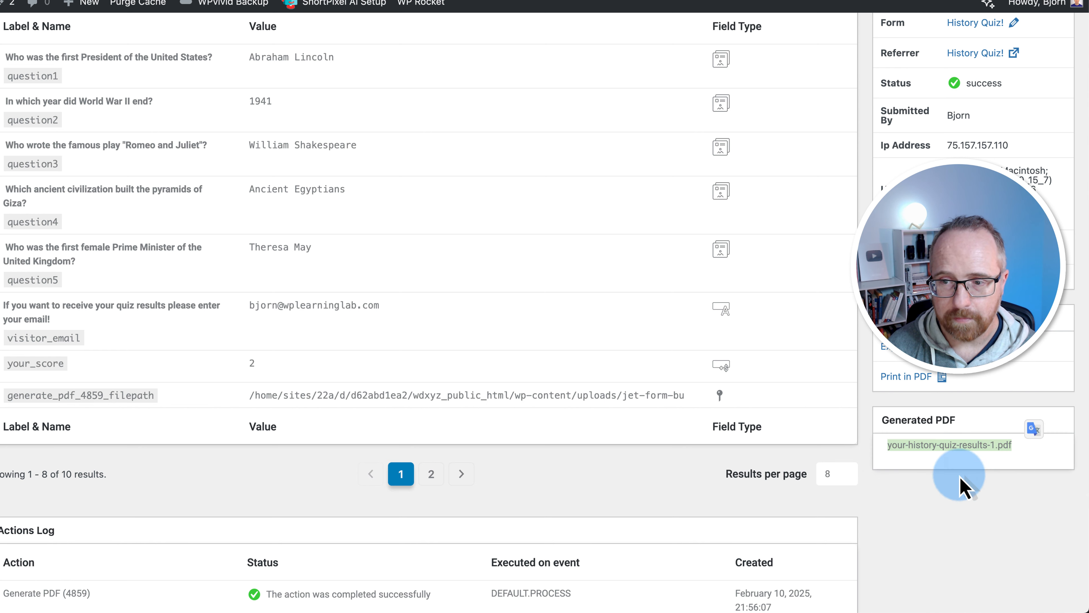
# Open your-history-quiz-results-1.pdf, review its 2-out-of-5 result, and go back to the record
pyautogui.click(908, 471)
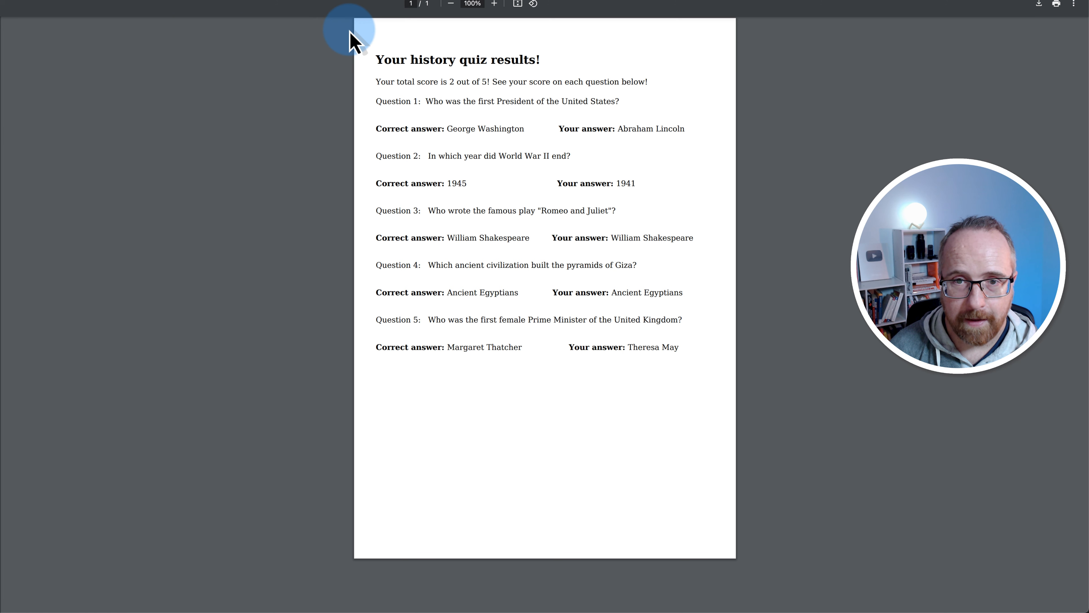
pyautogui.moveTo(350, 39); pyautogui.dragTo(684, 370)
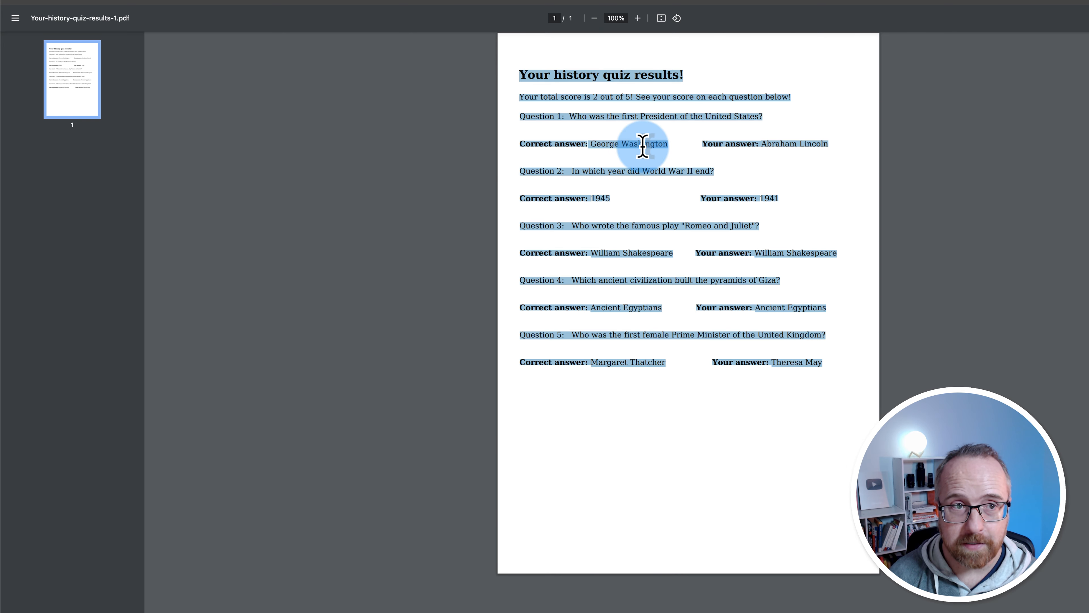
pyautogui.hotkey('alt', 'Left')
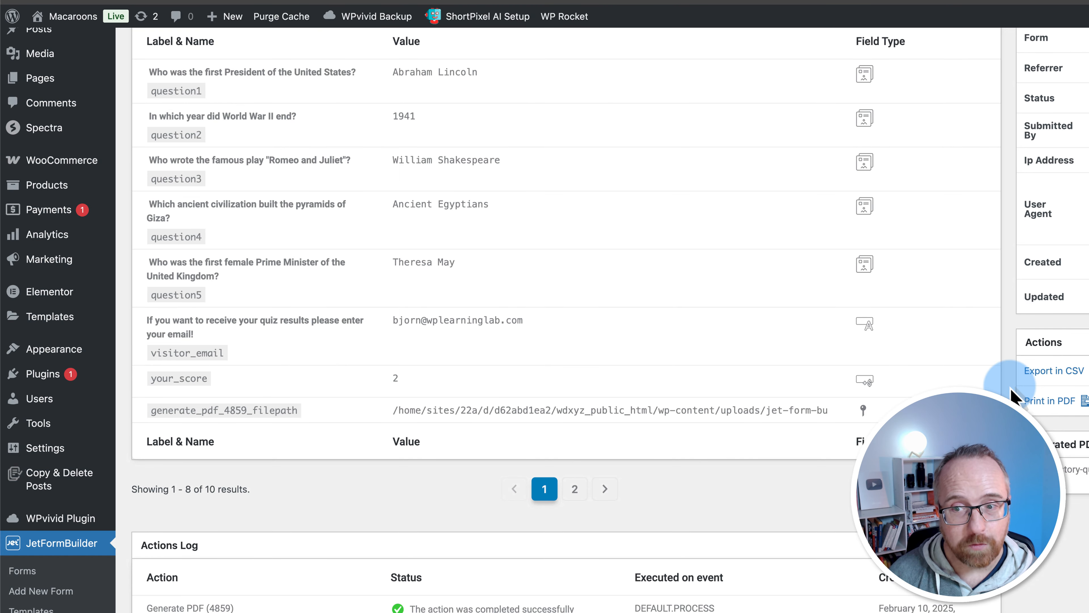
# Scroll the submission record, then open History Quiz! from the JetFormBuilder Forms list
pyautogui.scroll(-5, 1012, 393)
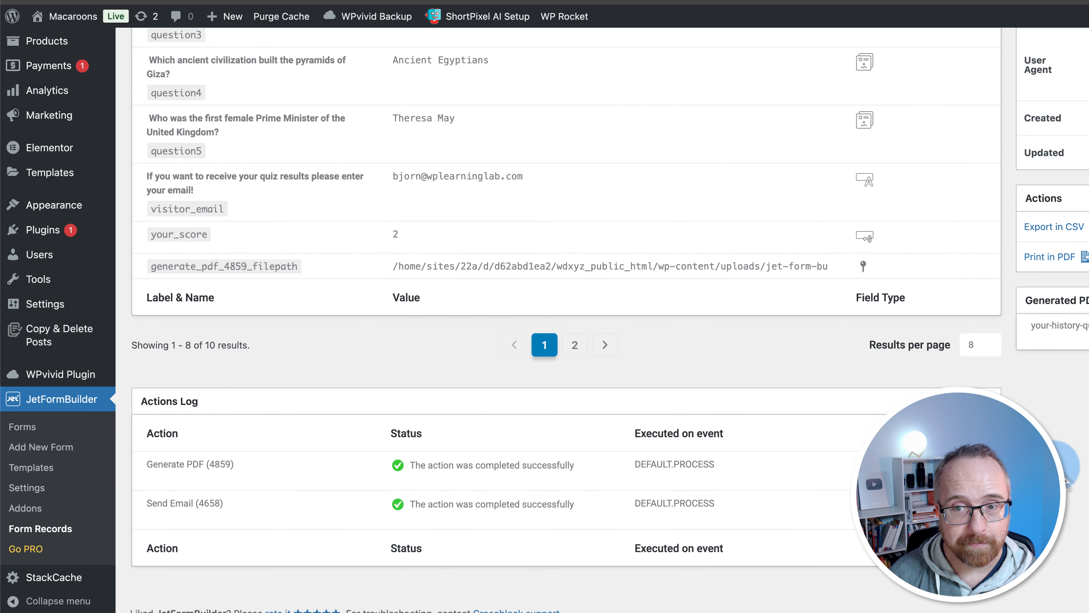
pyautogui.scroll(8, 566, 317)
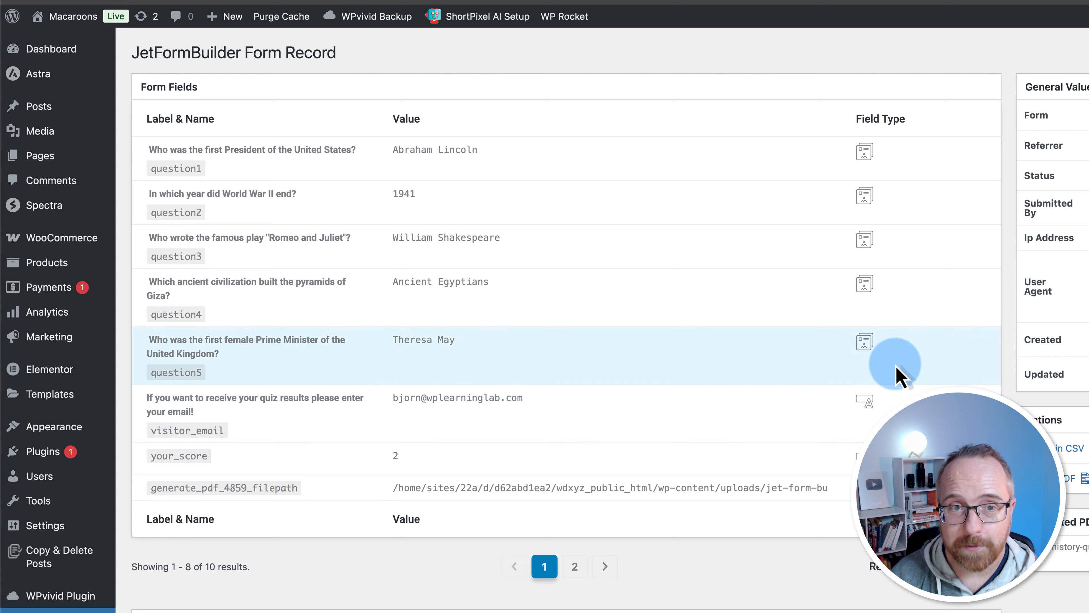
pyautogui.moveTo(56, 525)
pyautogui.scroll(-2, 84, 534)
pyautogui.scroll(-5, 84, 493)
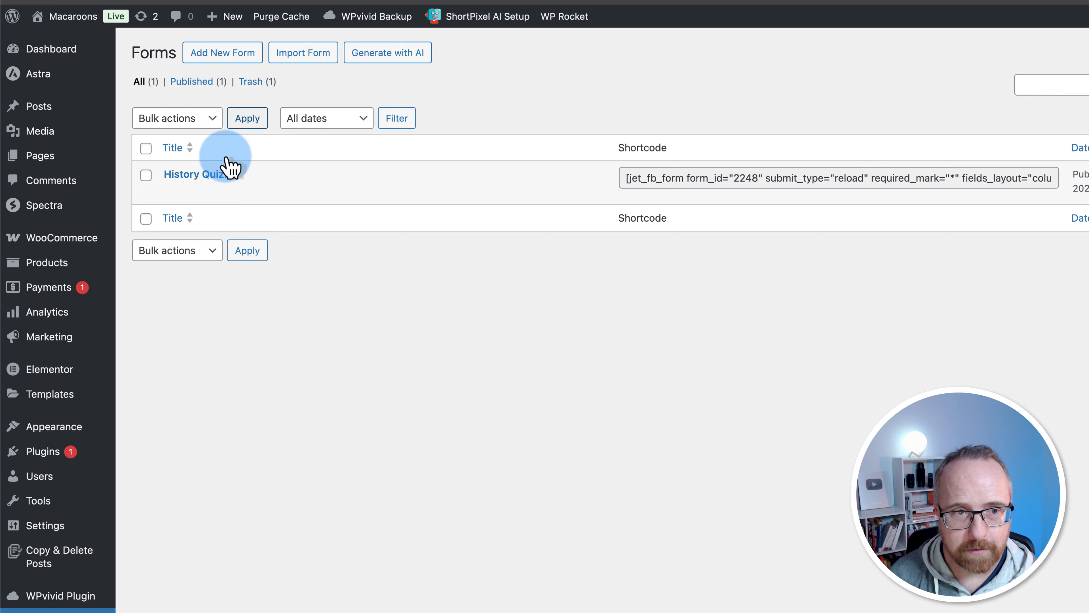
pyautogui.click(228, 170)
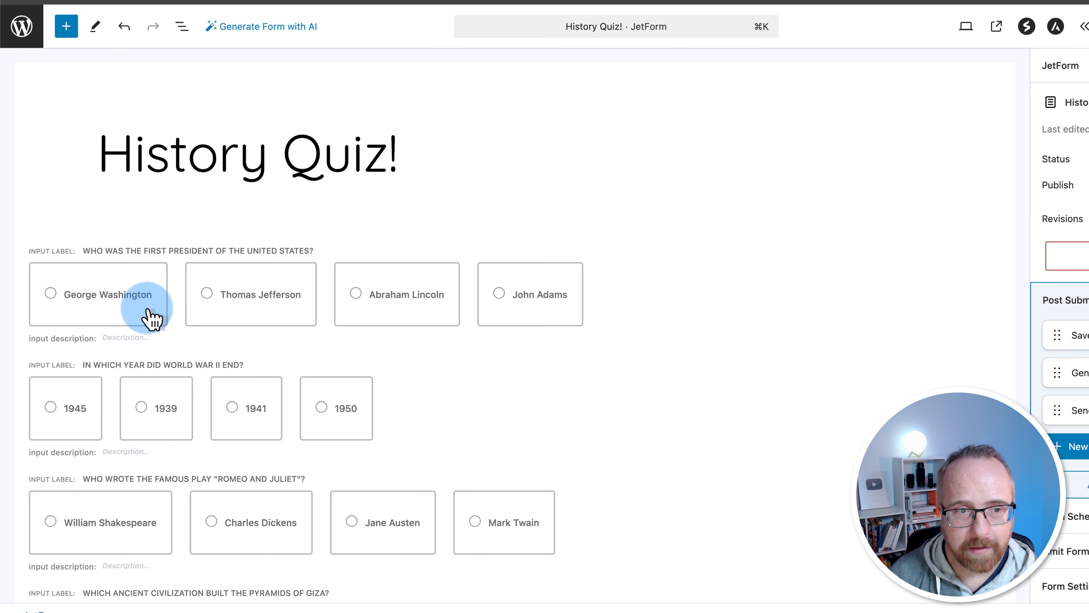
# Insert an Advanced Choices Field with the Images with controls layout, duplicating a card to make four
pyautogui.click(147, 310)
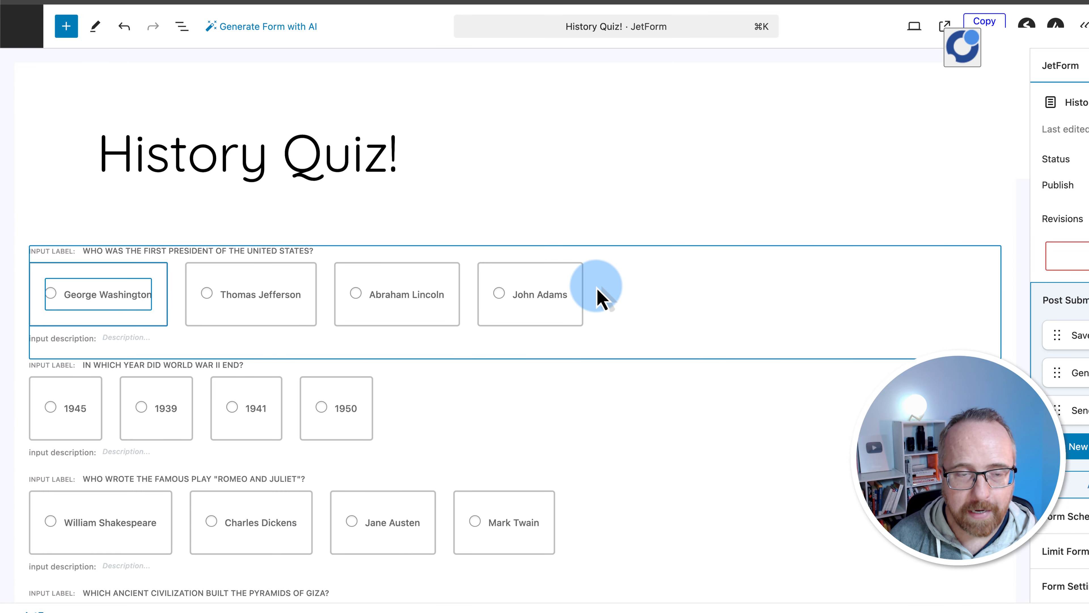
pyautogui.click(262, 324)
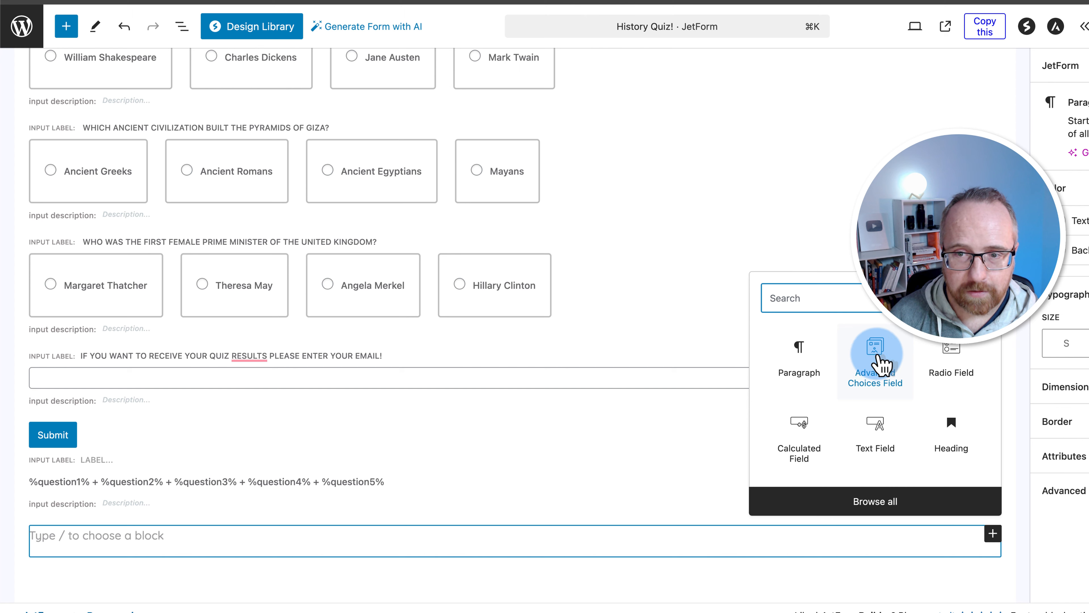
pyautogui.click(882, 364)
pyautogui.scroll(-2, 214, 570)
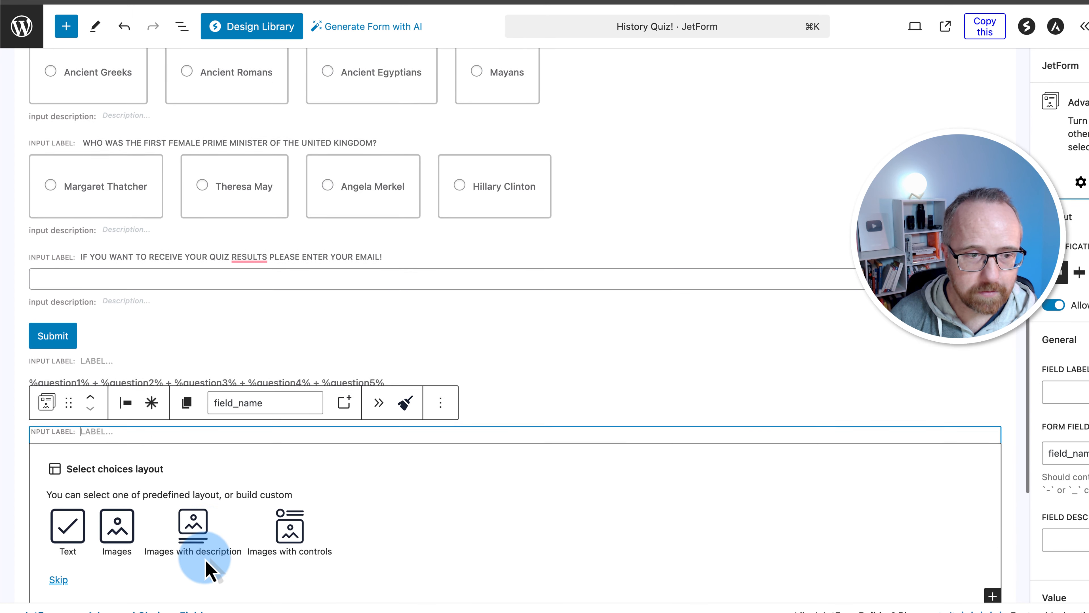
pyautogui.scroll(-2, 207, 570)
pyautogui.click(290, 441)
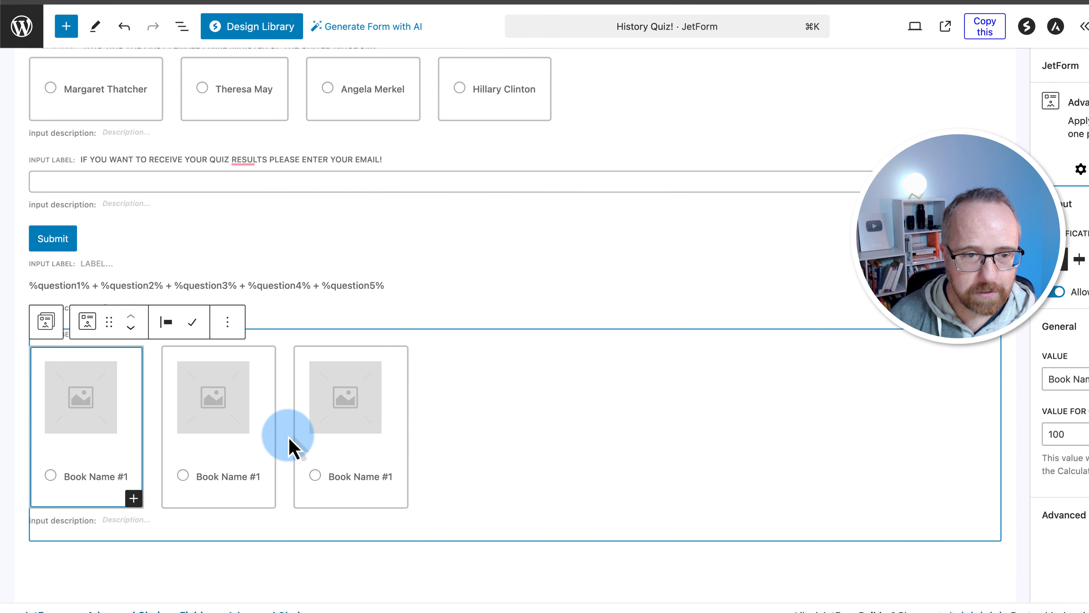
pyautogui.click(345, 397)
pyautogui.click(493, 322)
pyautogui.click(532, 395)
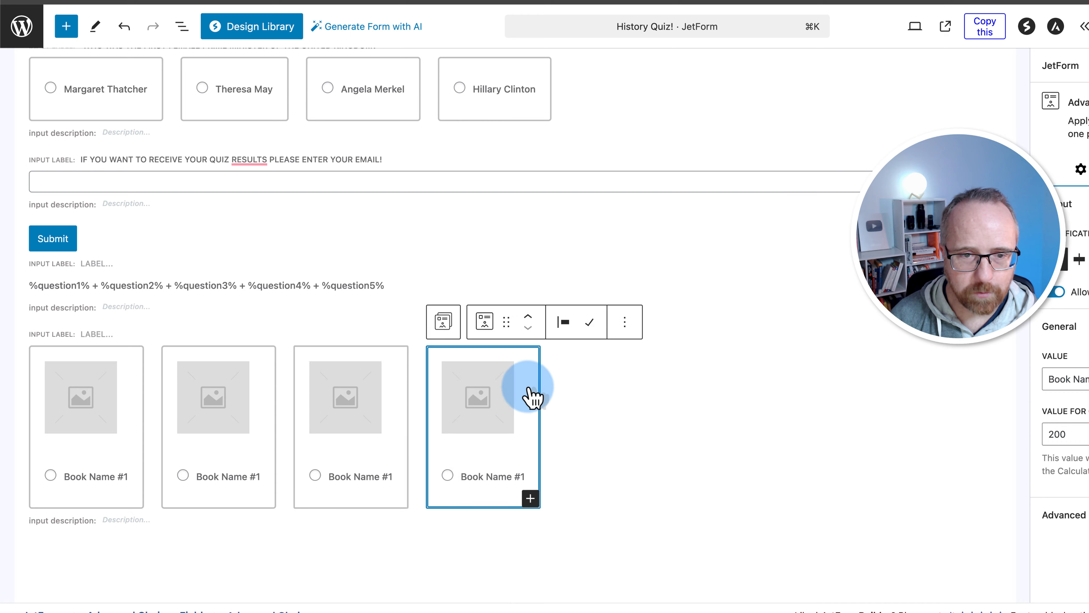
# Move the image choices field up four places toward the top of the form
pyautogui.click(134, 335)
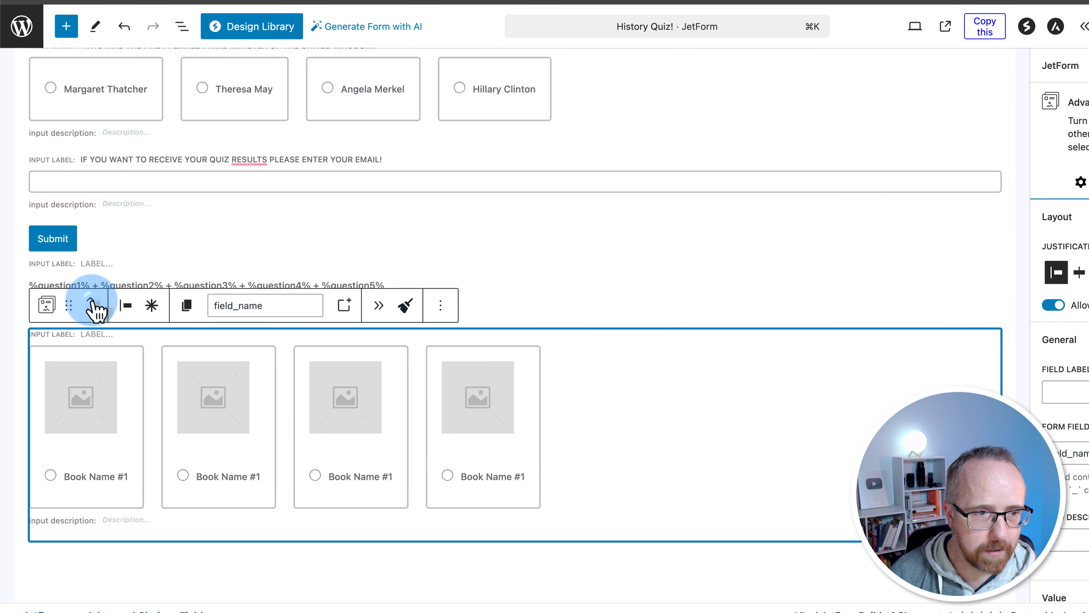
pyautogui.click(93, 301)
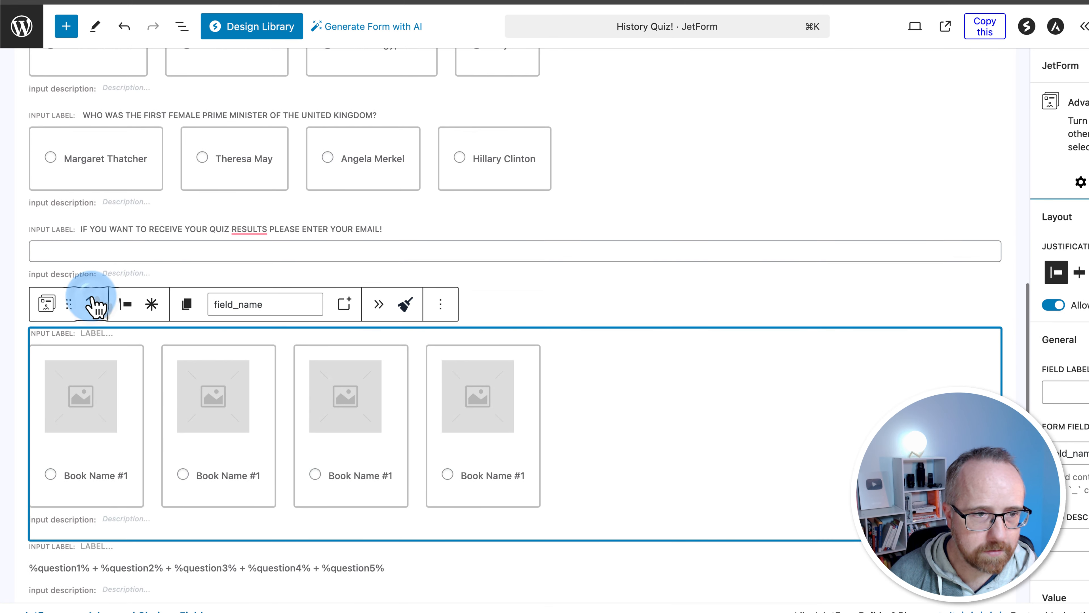
pyautogui.click(93, 302)
pyautogui.click(93, 301)
pyautogui.click(92, 299)
pyautogui.click(93, 299)
pyautogui.click(93, 299)
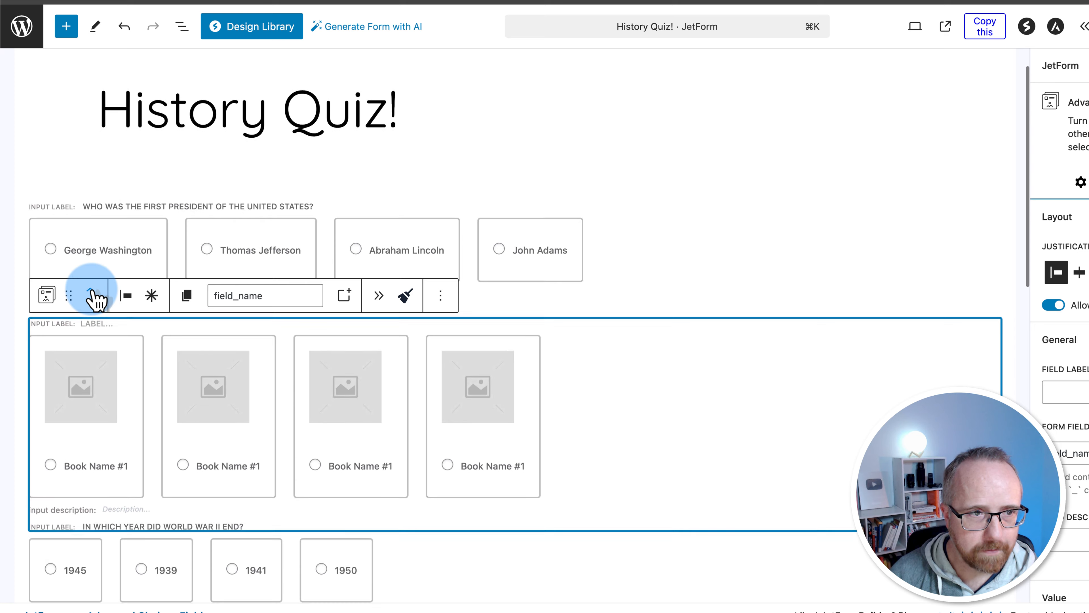
# Move the image field to the top and label its first card George Washington
pyautogui.click(91, 286)
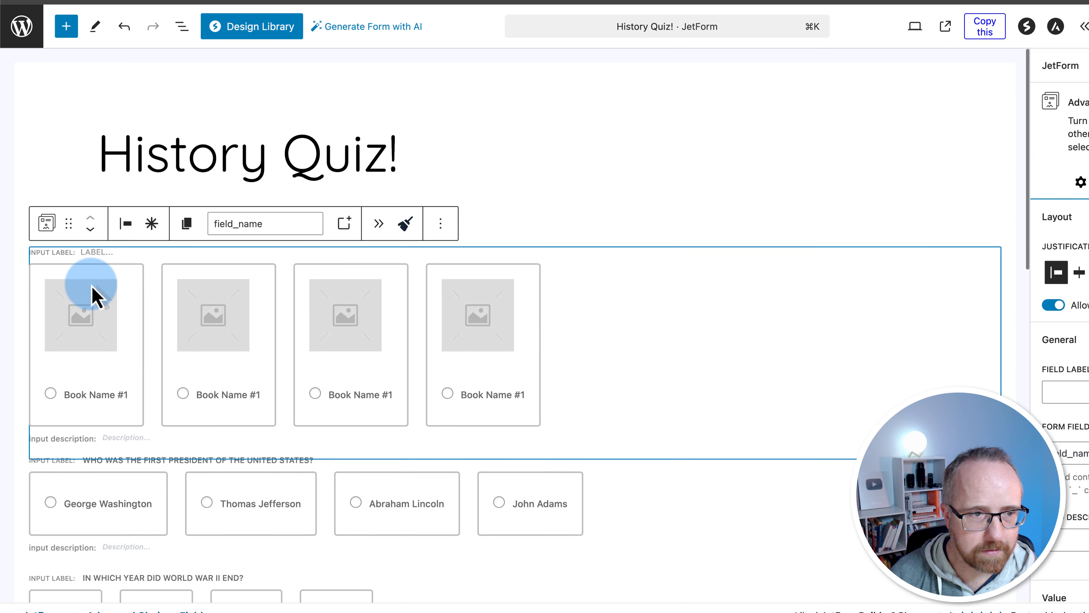
pyautogui.click(92, 226)
pyautogui.click(91, 217)
pyautogui.tripleClick(102, 507)
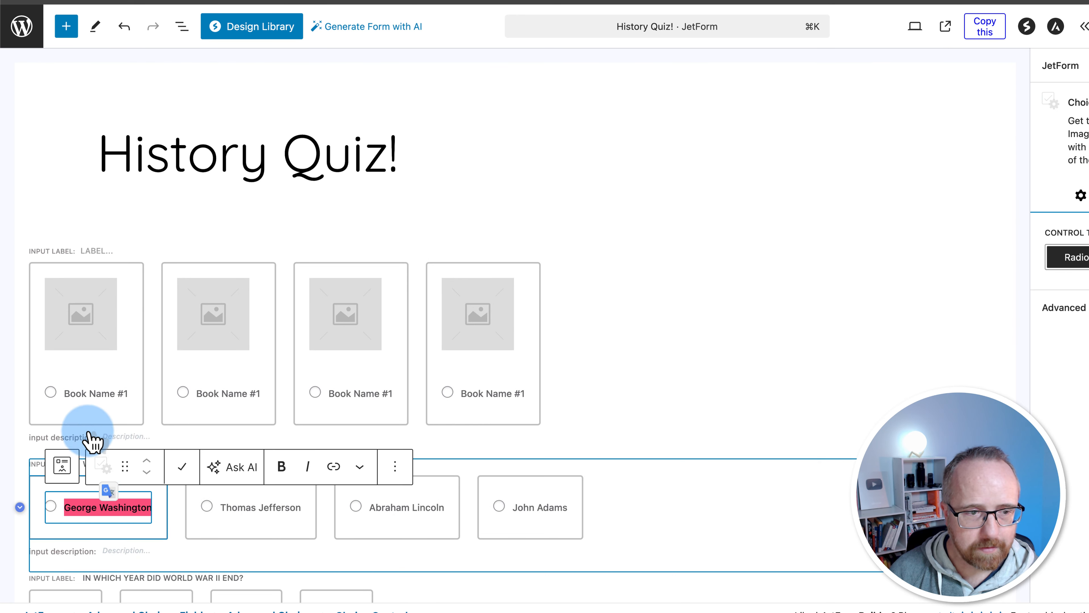
pyautogui.press('super+c')
pyautogui.tripleClick(86, 393)
pyautogui.press('super+v')
pyautogui.tripleClick(124, 509)
pyautogui.press('super+c')
pyautogui.click(116, 395)
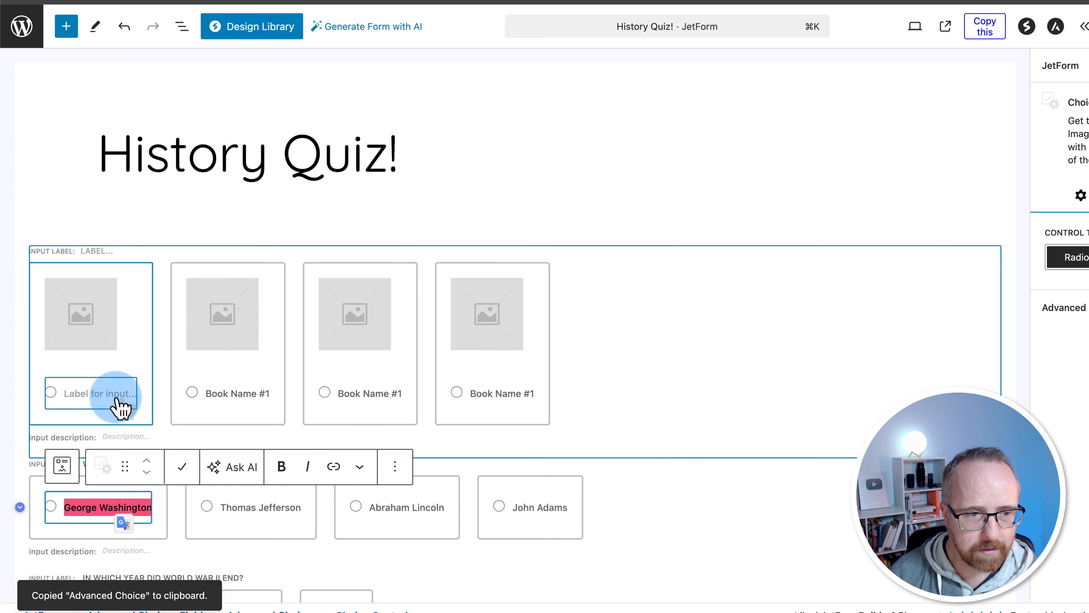
pyautogui.press('super+v')
# Label the second image card Thomas Jefferson, copied from the text question's answer
pyautogui.click(294, 512)
pyautogui.tripleClick(296, 513)
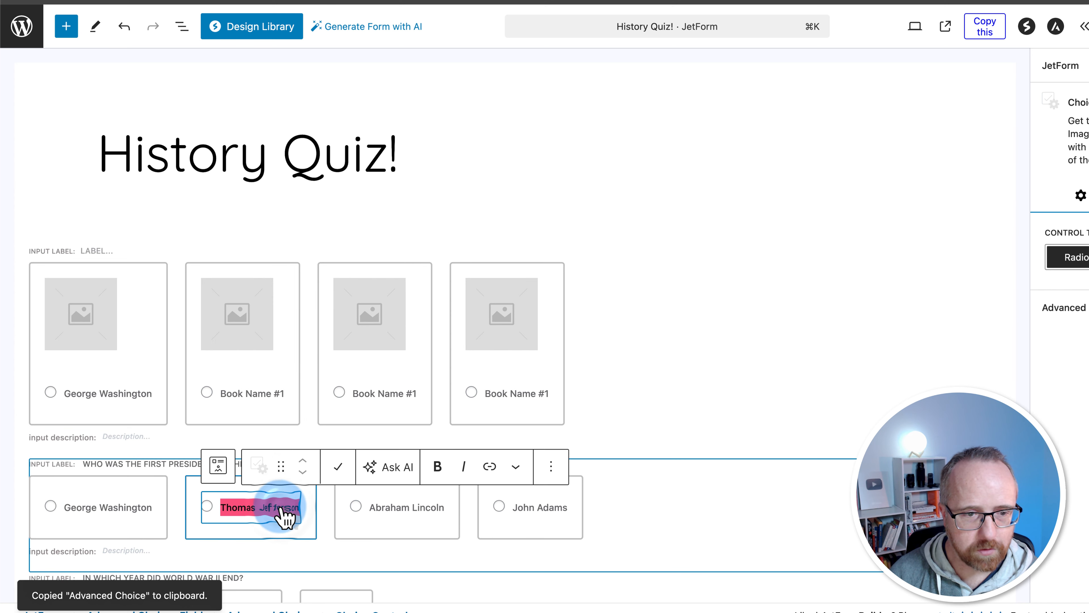
pyautogui.press('super+c')
pyautogui.doubleClick(249, 397)
pyautogui.tripleClick(246, 394)
pyautogui.press('super+v')
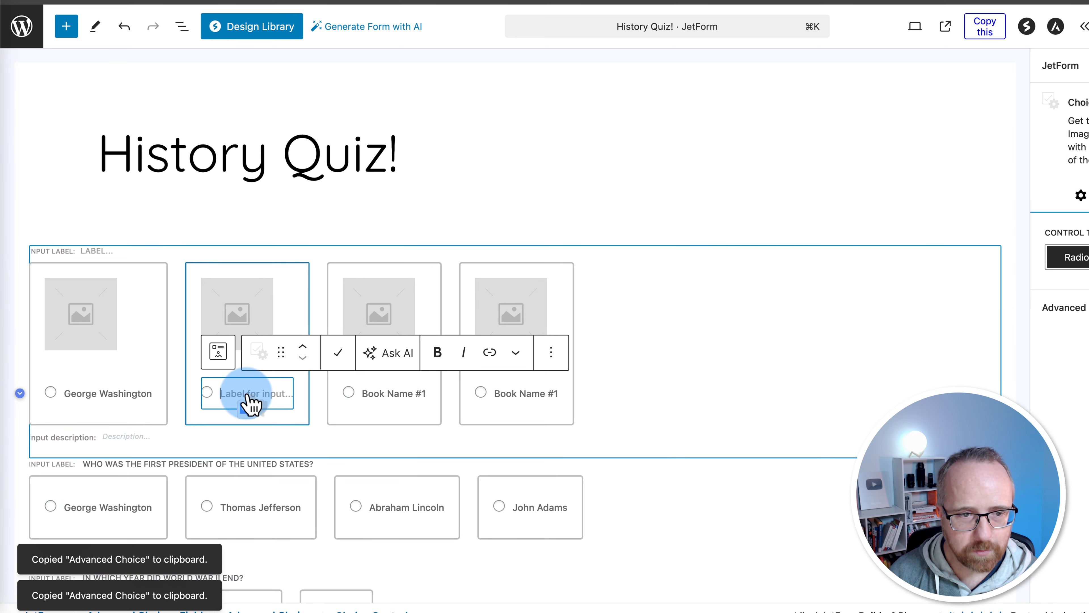
pyautogui.click(290, 508)
pyautogui.tripleClick(289, 508)
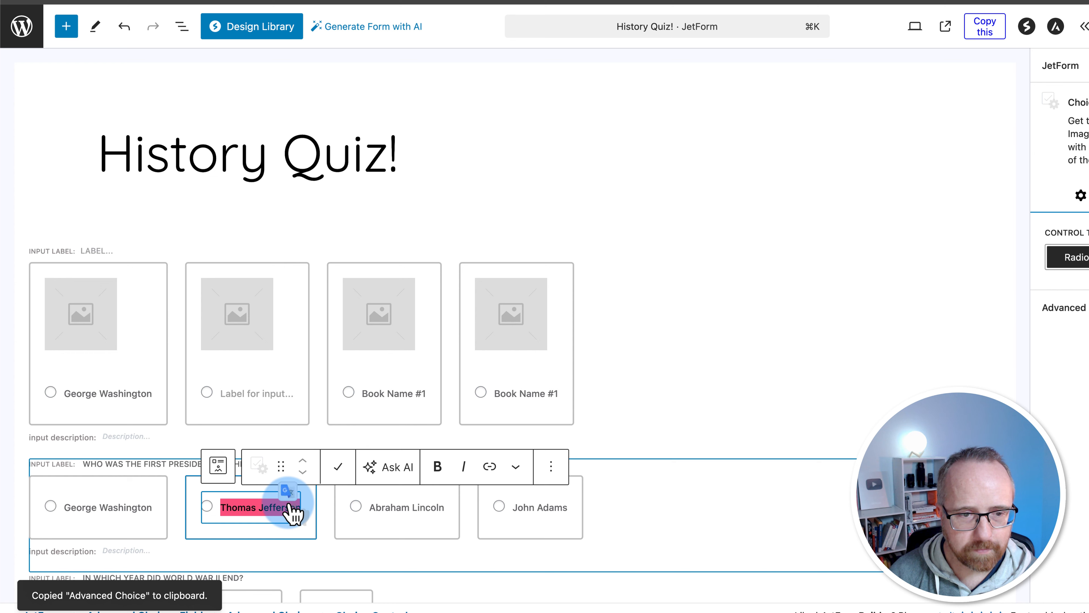
pyautogui.click(261, 402)
pyautogui.press('super+v')
pyautogui.click(410, 538)
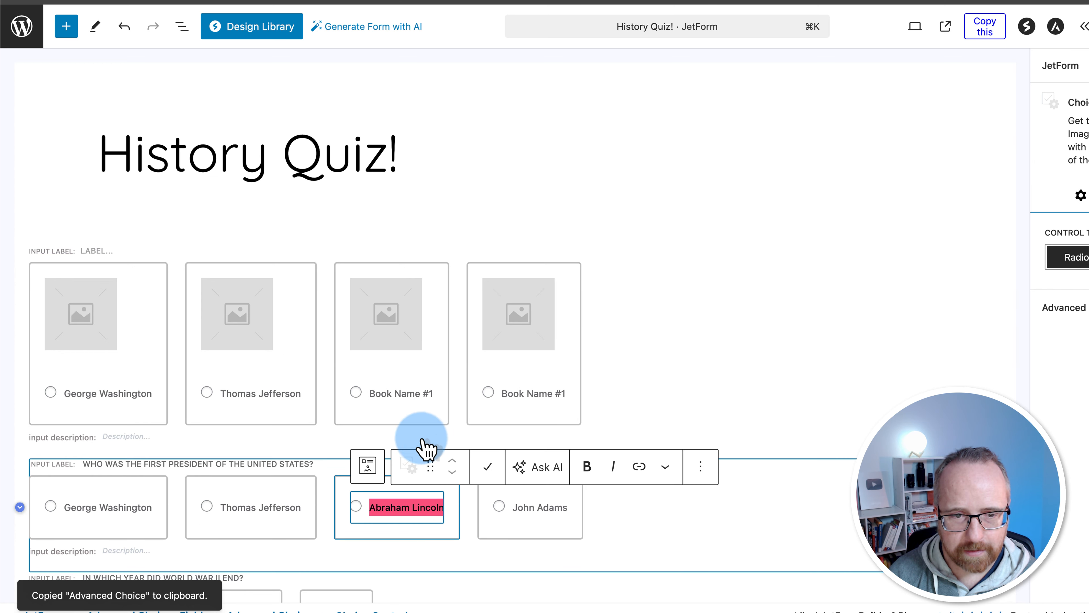
# Label the third card Abraham Lincoln, copy John Adams, and clear the fourth card's placeholder label
pyautogui.click(412, 397)
pyautogui.tripleClick(416, 399)
pyautogui.press('super+v')
pyautogui.click(538, 510)
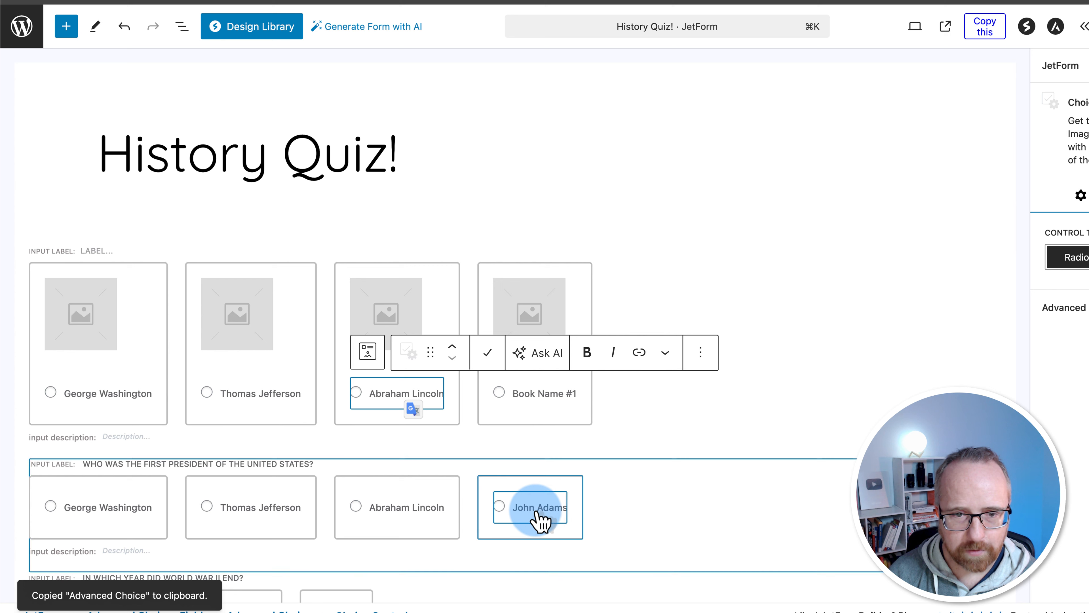
pyautogui.tripleClick(536, 510)
pyautogui.press('super+c')
pyautogui.click(533, 397)
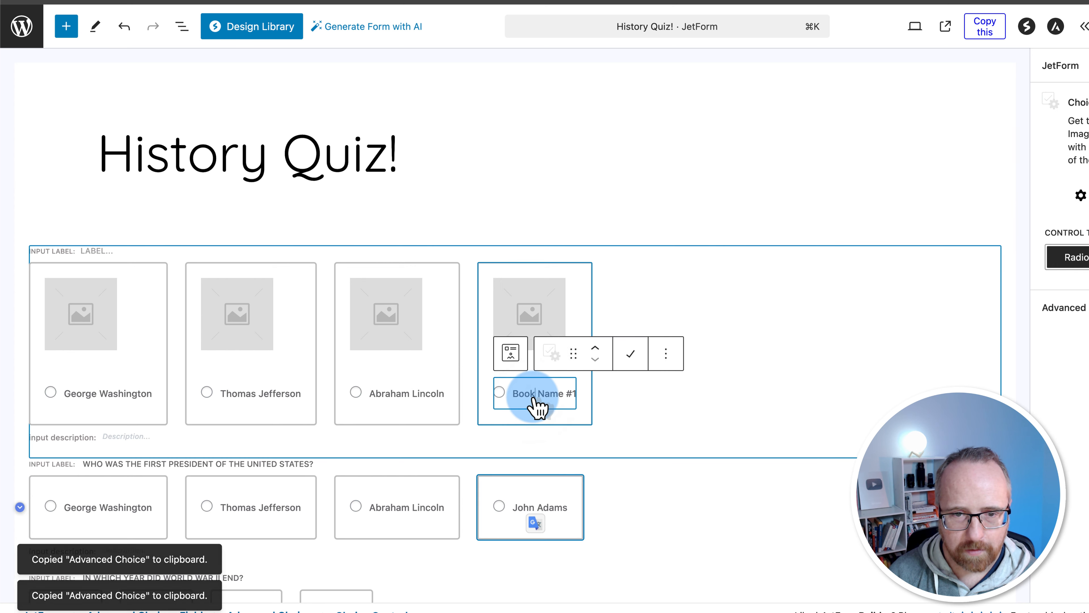
pyautogui.tripleClick(534, 399)
pyautogui.click(538, 511)
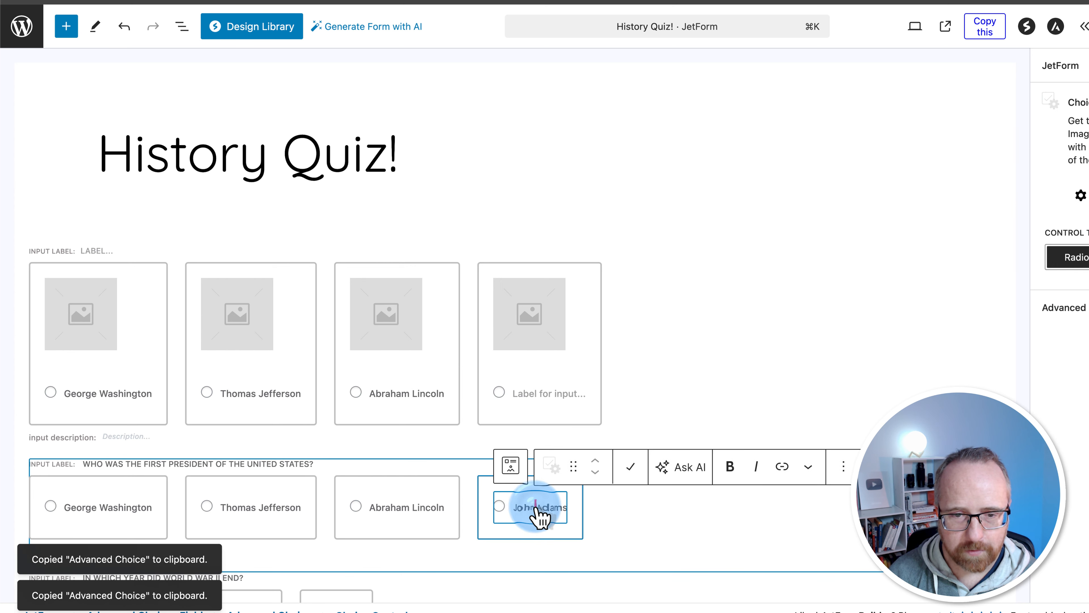
pyautogui.click(536, 399)
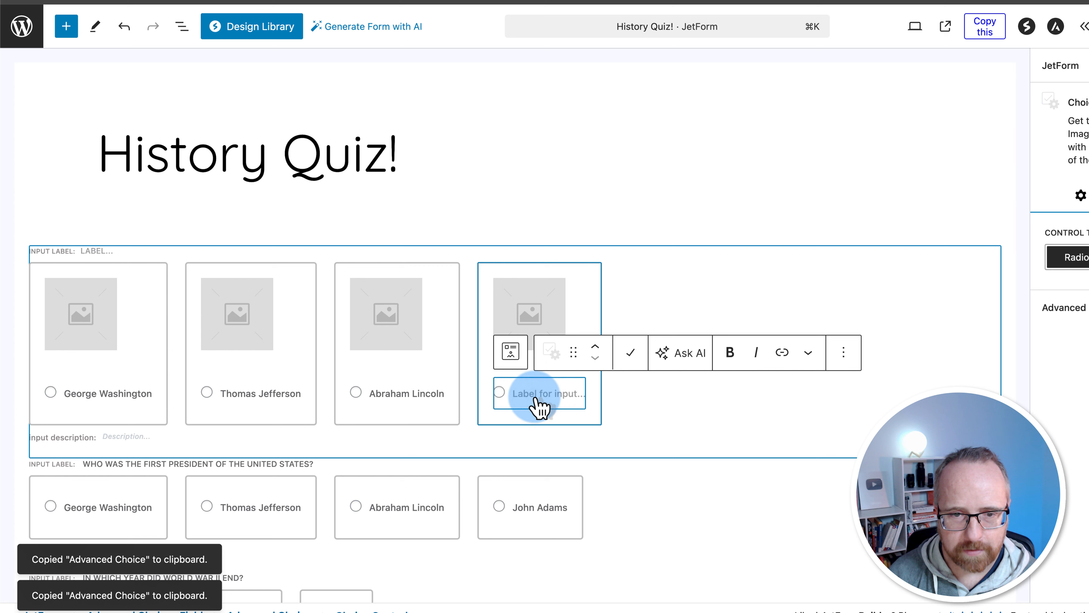
# Replace the first card's placeholder with the George Washington portrait from the Media Library
pyautogui.click(632, 421)
pyautogui.click(82, 328)
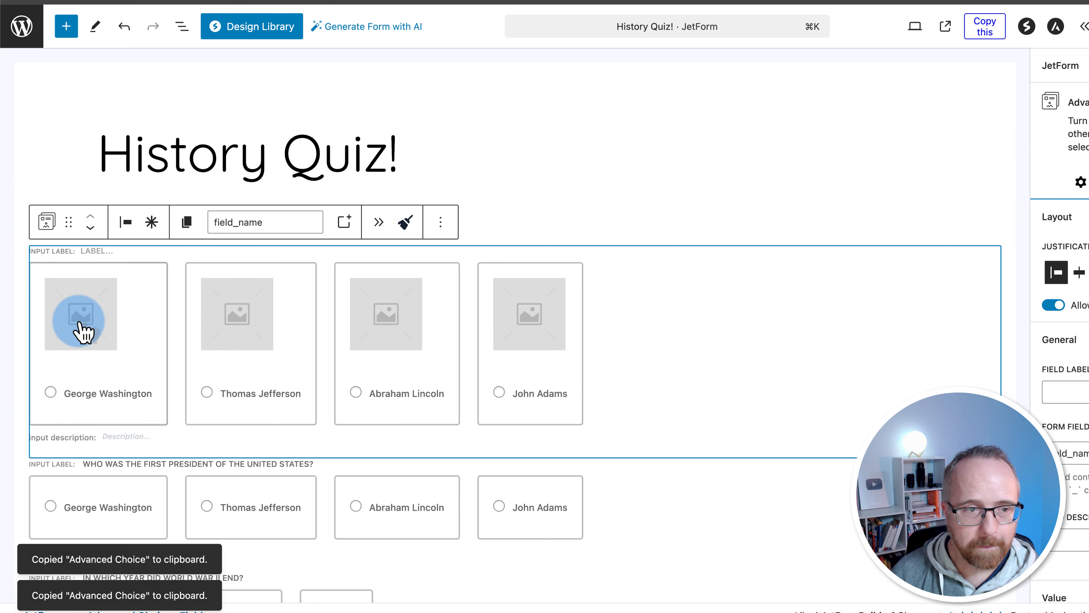
pyautogui.click(585, 309)
pyautogui.click(626, 281)
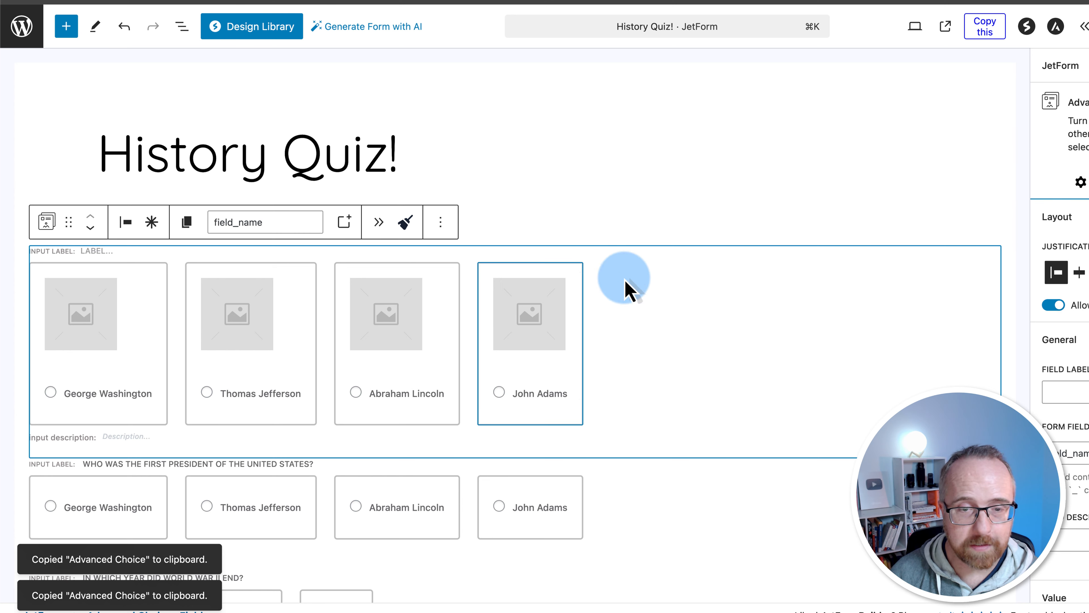
pyautogui.click(892, 136)
pyautogui.click(85, 329)
pyautogui.click(359, 256)
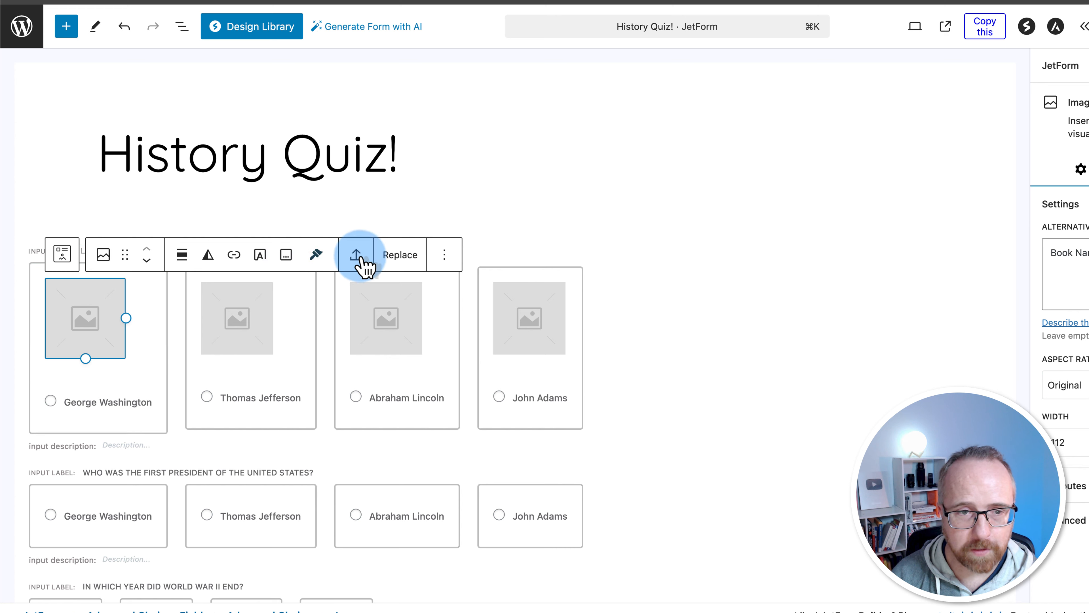
pyautogui.click(400, 258)
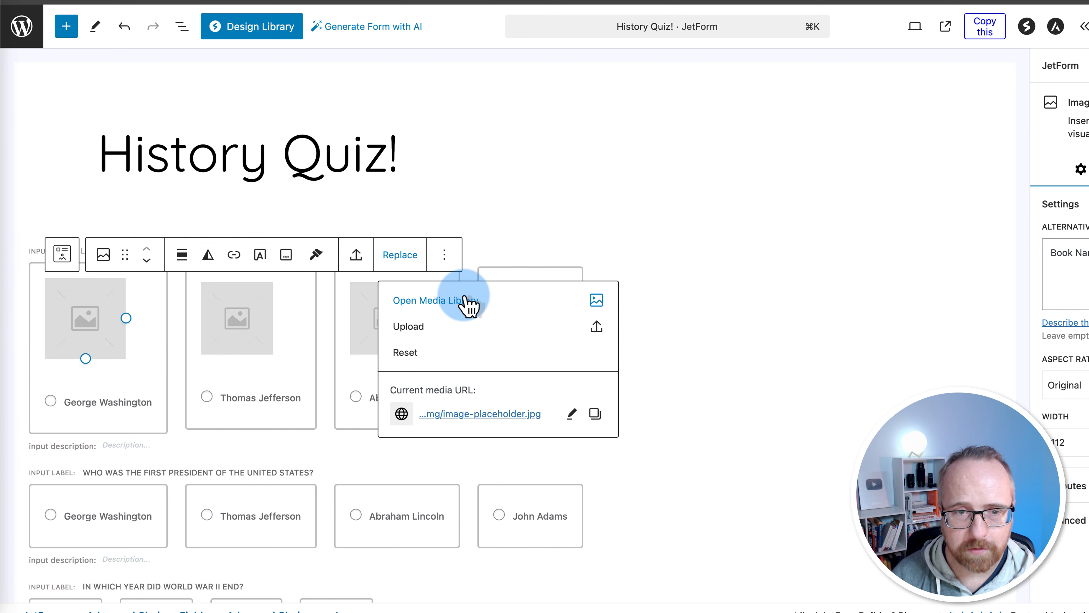
pyautogui.click(437, 301)
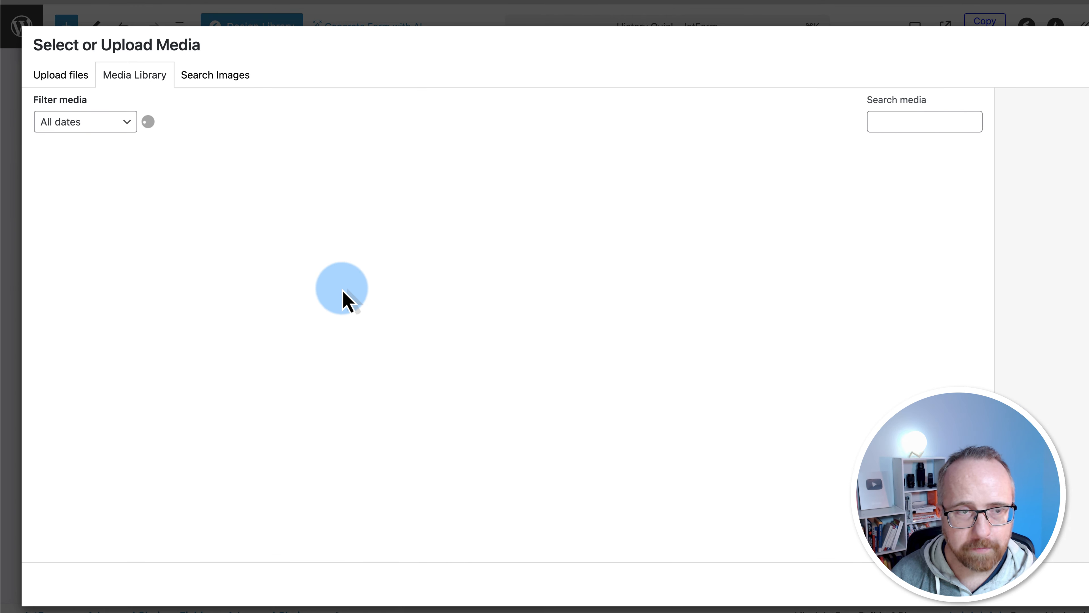
pyautogui.click(413, 219)
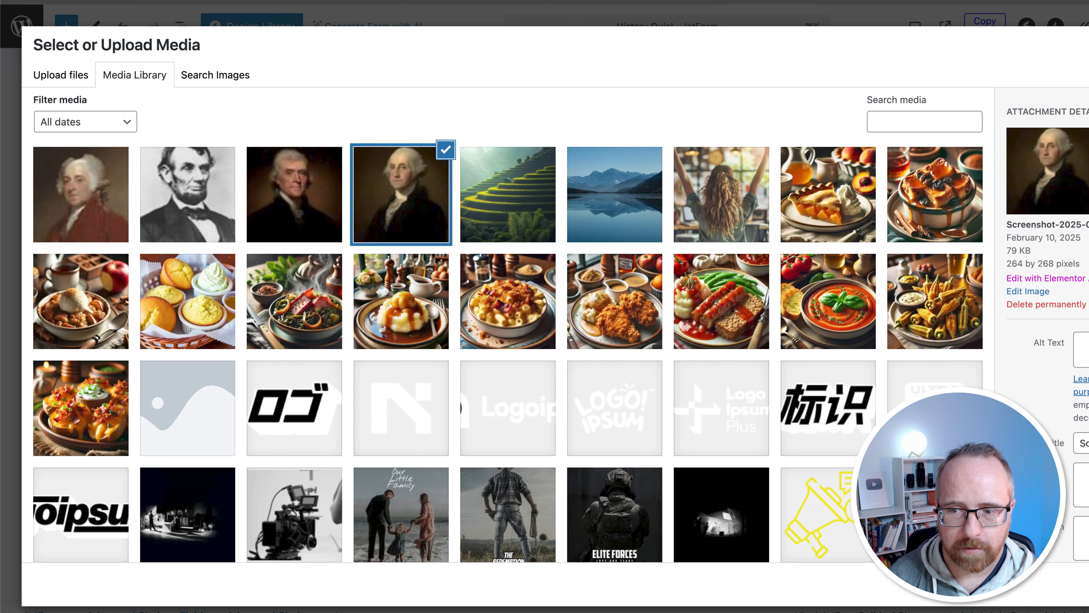
pyautogui.click(1087, 585)
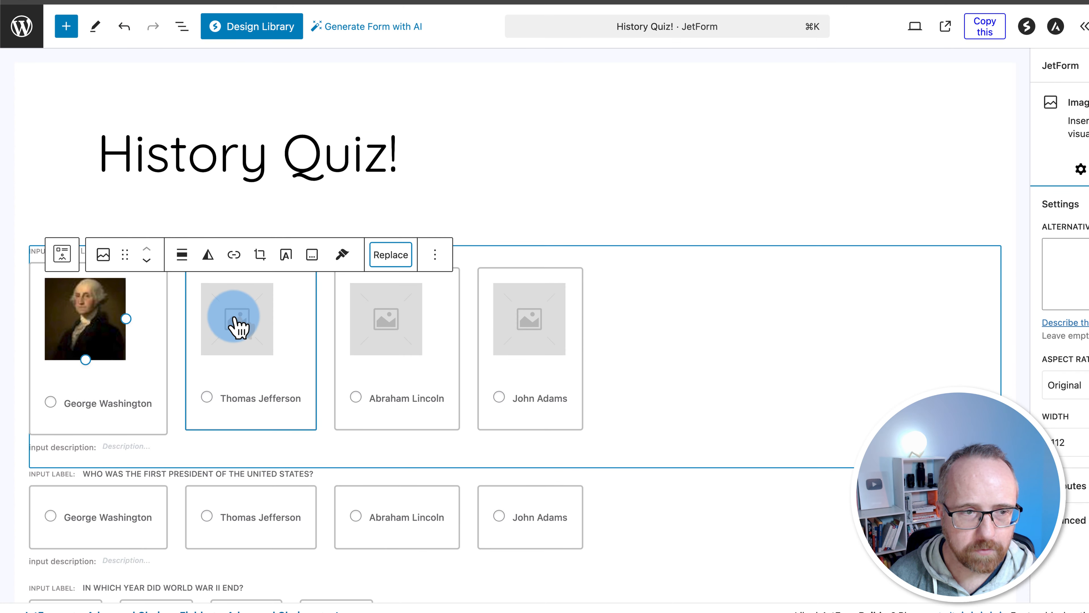
# Replace the second card's placeholder with the Thomas Jefferson portrait
pyautogui.click(237, 320)
pyautogui.click(557, 267)
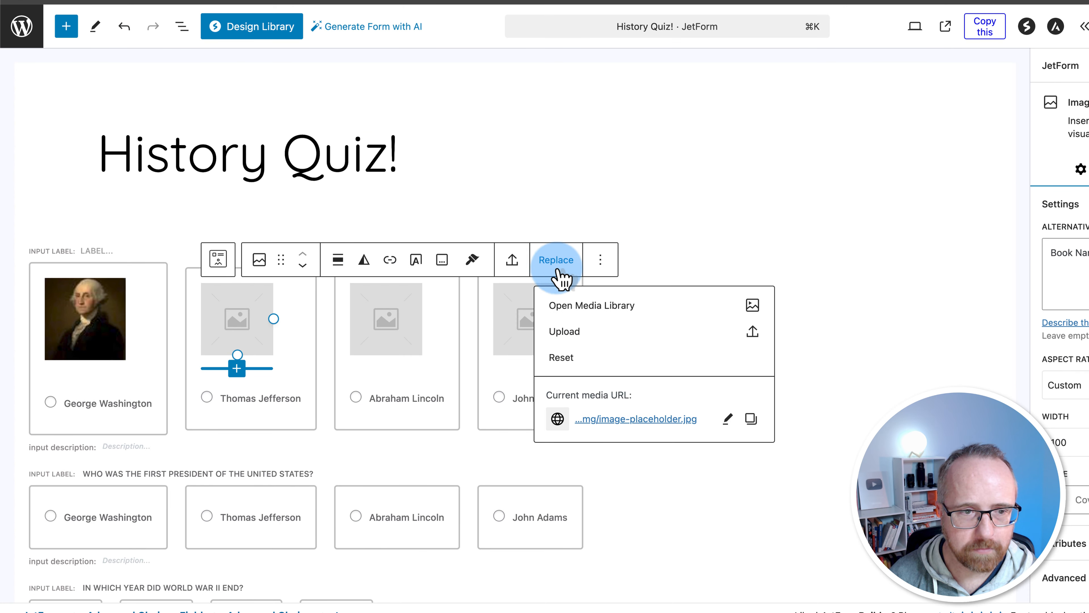
pyautogui.click(562, 304)
pyautogui.click(294, 194)
pyautogui.click(1087, 584)
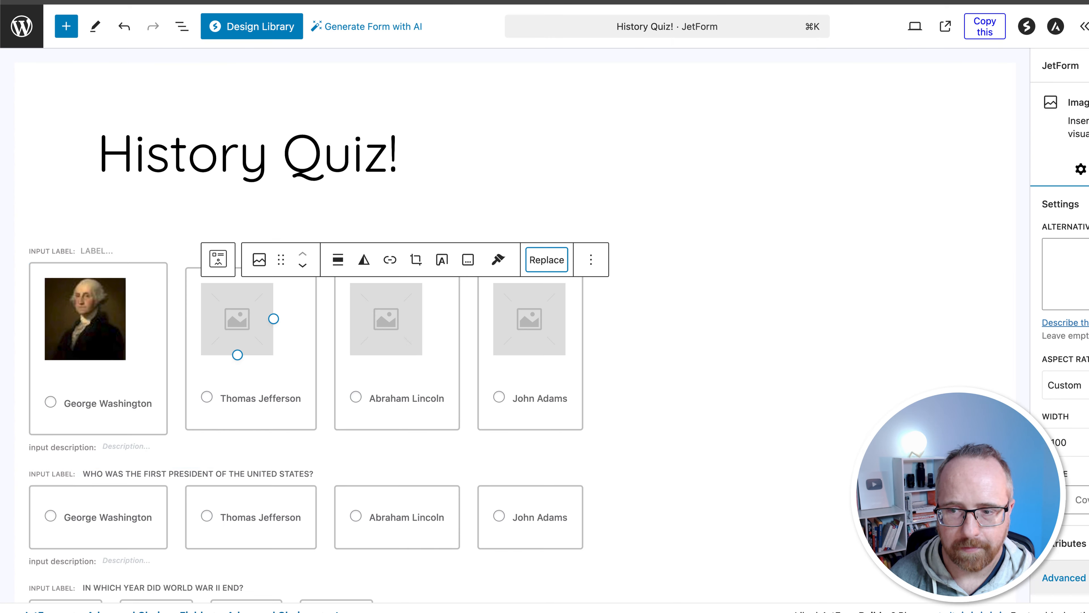
# Replace the third card's placeholder with the Abraham Lincoln portrait
pyautogui.click(386, 318)
pyautogui.click(706, 260)
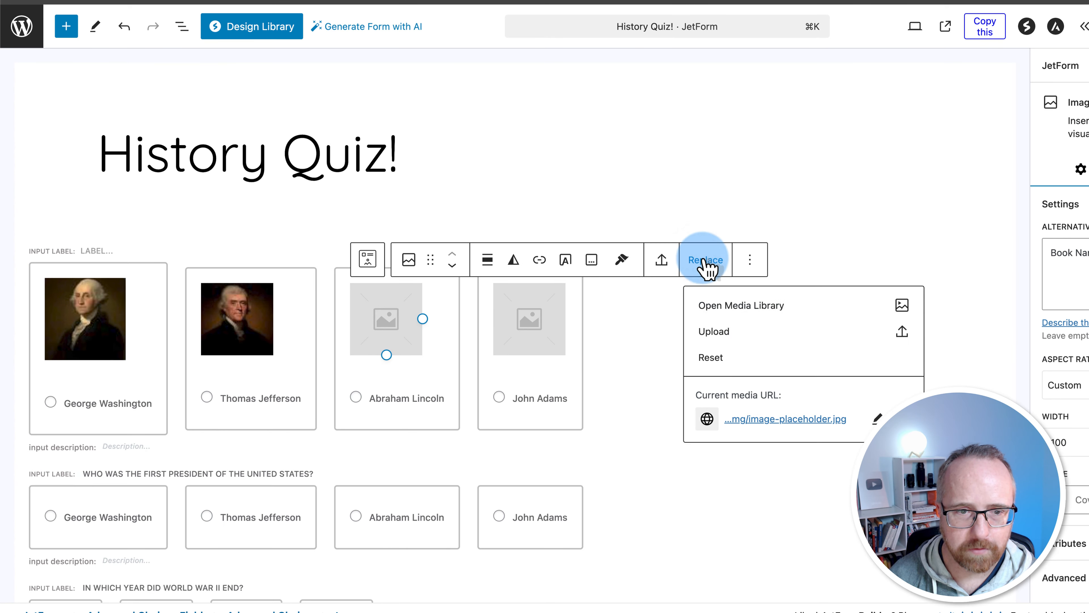
pyautogui.click(743, 306)
pyautogui.click(86, 193)
pyautogui.click(1081, 585)
# Replace the fourth card's placeholder with the John Adams portrait
pyautogui.click(540, 336)
pyautogui.click(849, 259)
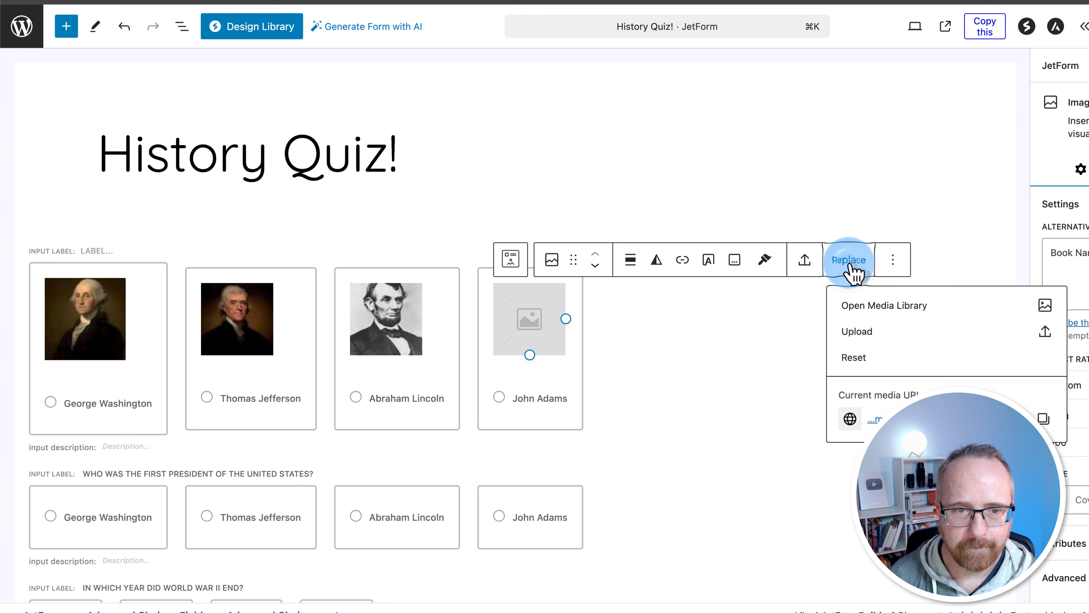
pyautogui.click(870, 301)
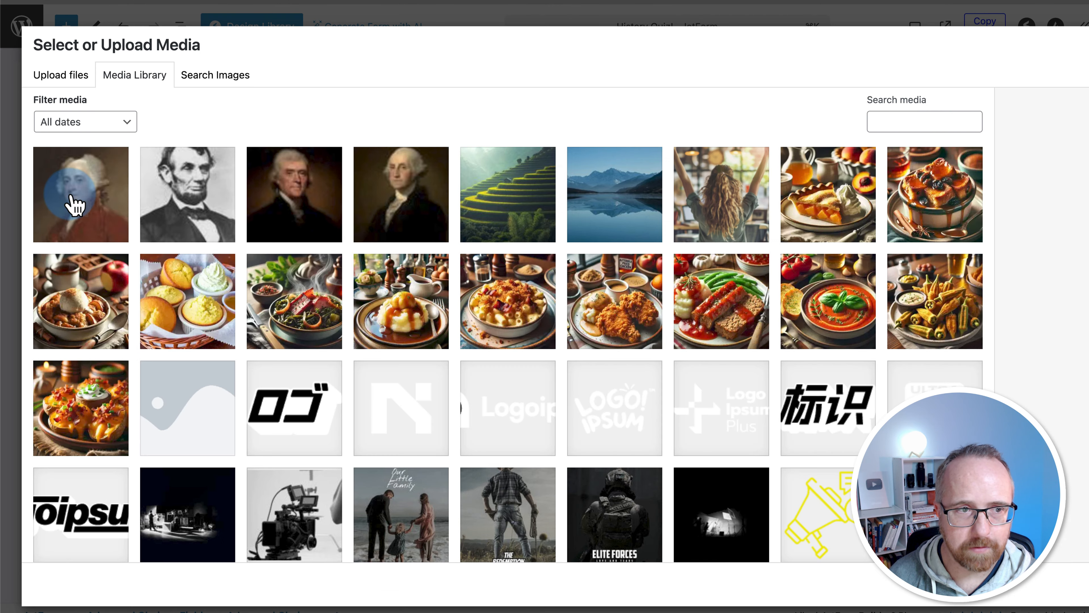
pyautogui.click(74, 203)
pyautogui.click(1080, 584)
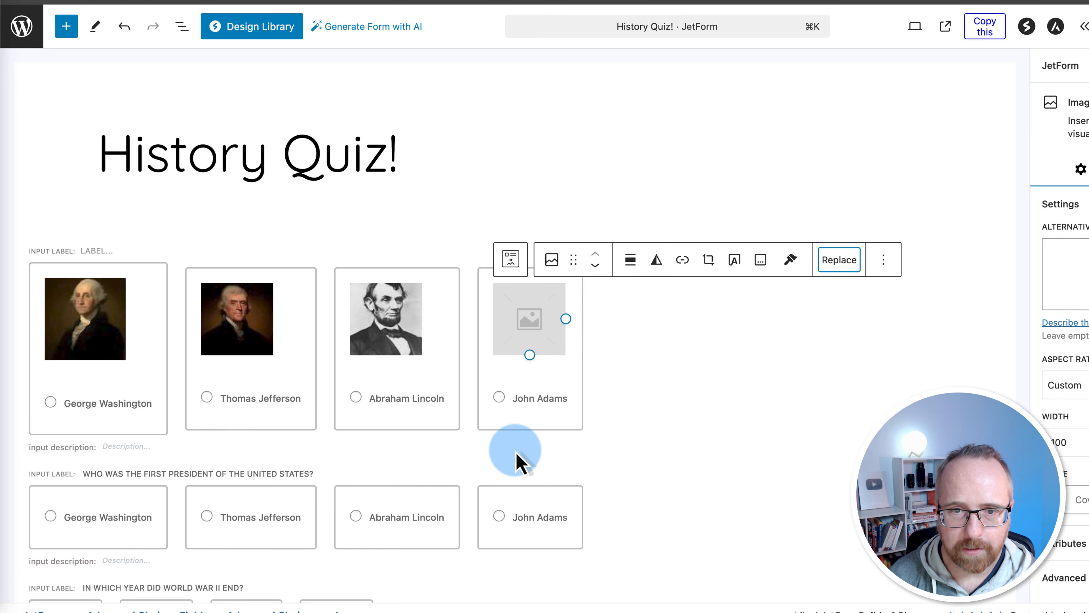
# Widen the George Washington and Thomas Jefferson portraits by dragging their resize handles
pyautogui.click(120, 318)
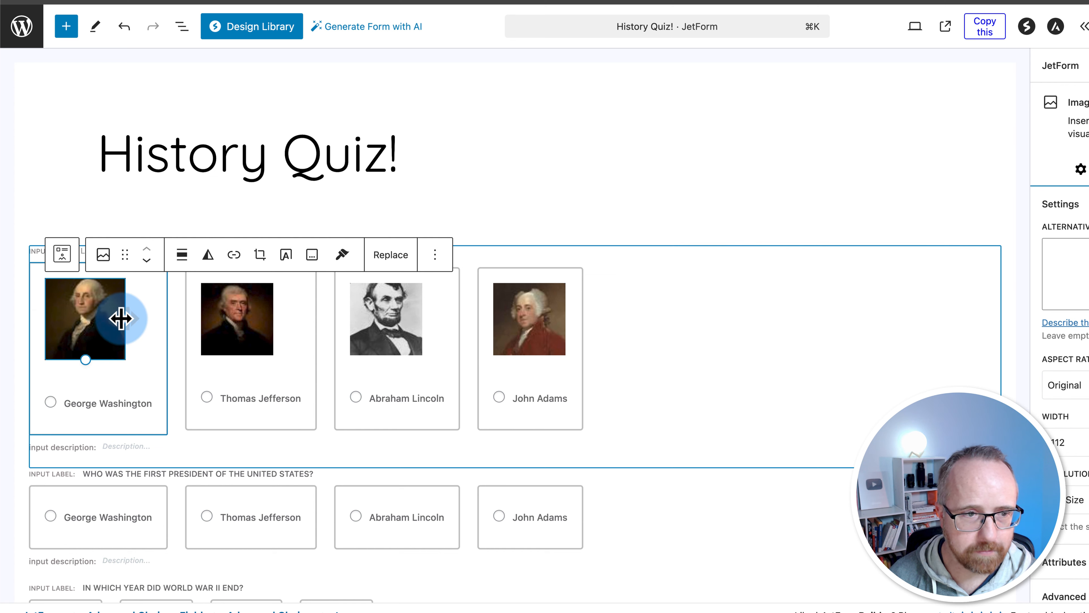
pyautogui.moveTo(121, 318); pyautogui.dragTo(146, 322)
pyautogui.click(268, 327)
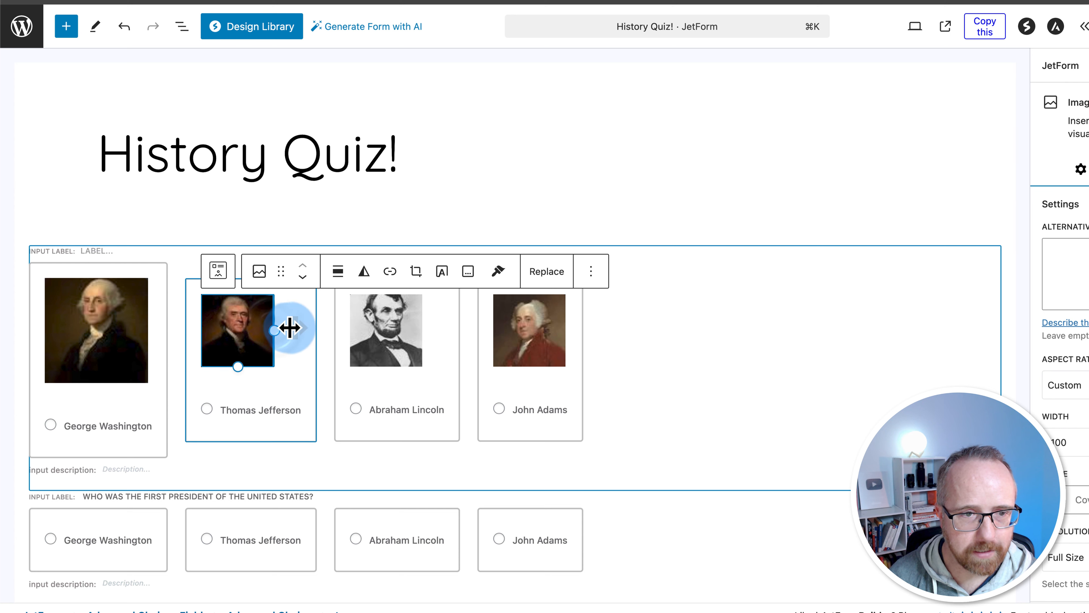
pyautogui.moveTo(290, 328); pyautogui.dragTo(304, 327)
pyautogui.click(429, 334)
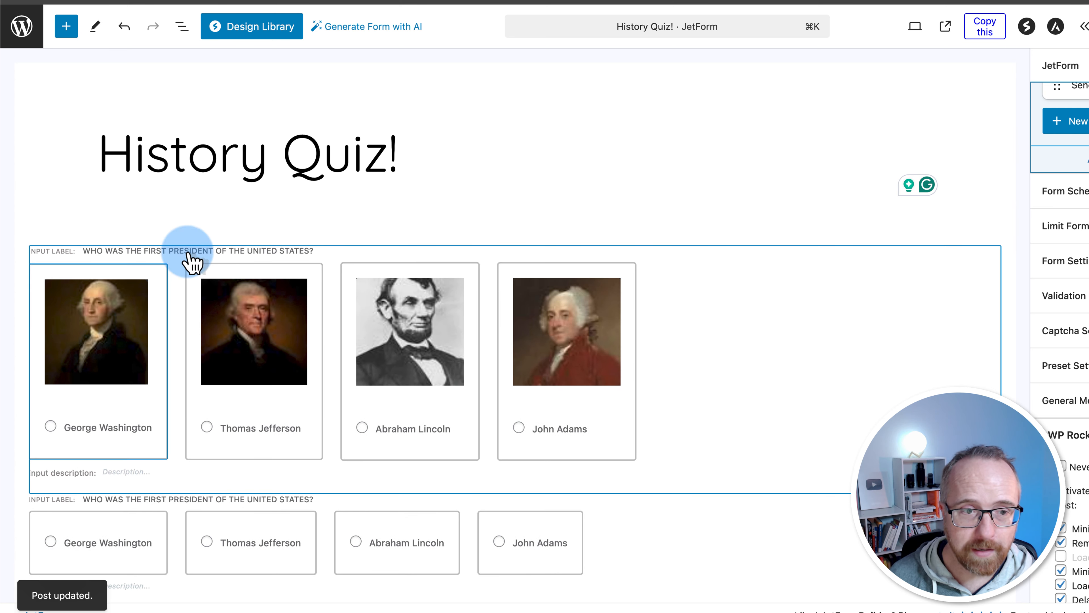
pyautogui.click(482, 357)
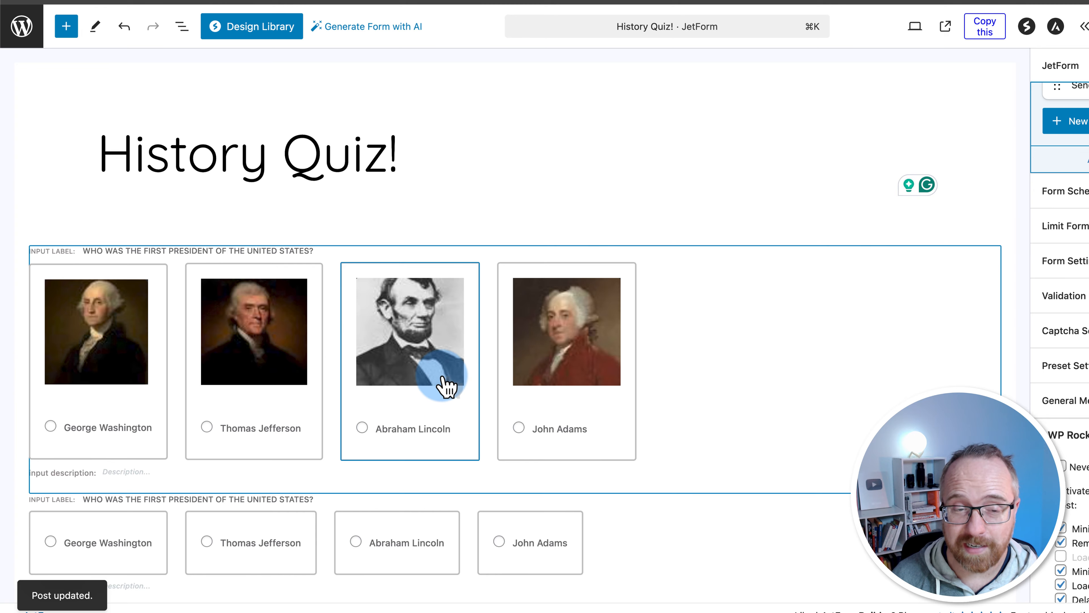
# Scroll down through the History Quiz! form to review the image question
pyautogui.scroll(-3, 443, 378)
pyautogui.scroll(-2, 273, 324)
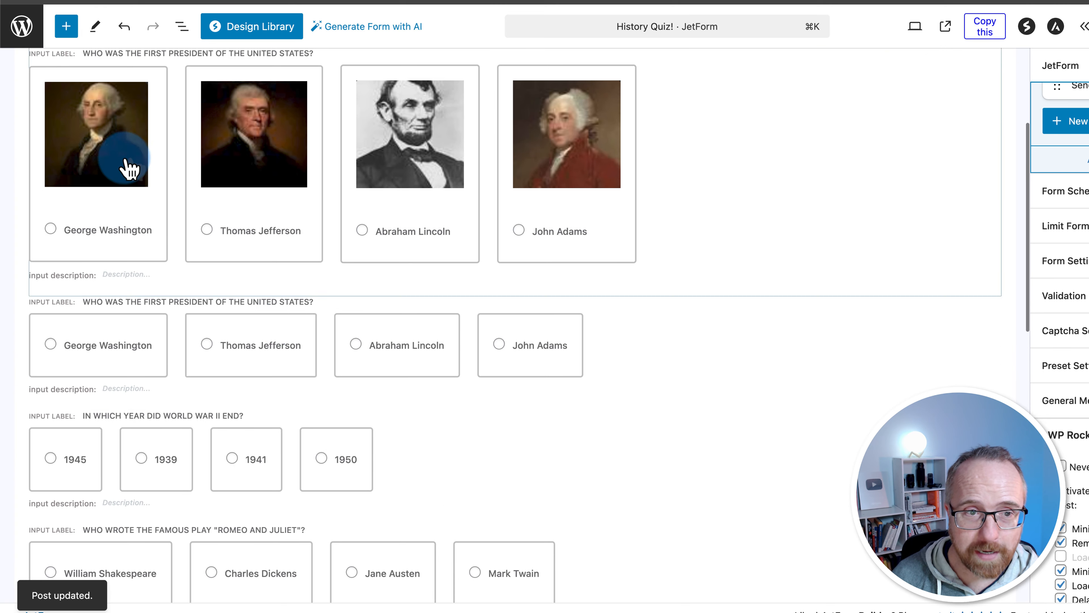
pyautogui.scroll(-5, 257, 346)
pyautogui.scroll(-2, 252, 264)
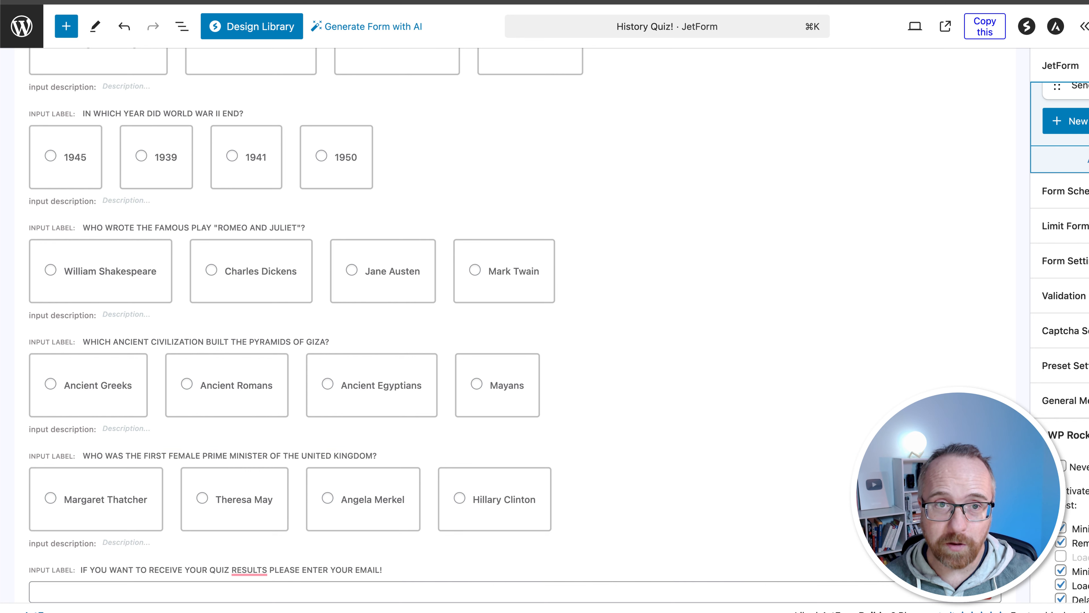
# Switch to the live History Quiz page and scroll through its questions
pyautogui.click(433, 1)
pyautogui.scroll(-1, 260, 404)
pyautogui.scroll(-10, 262, 414)
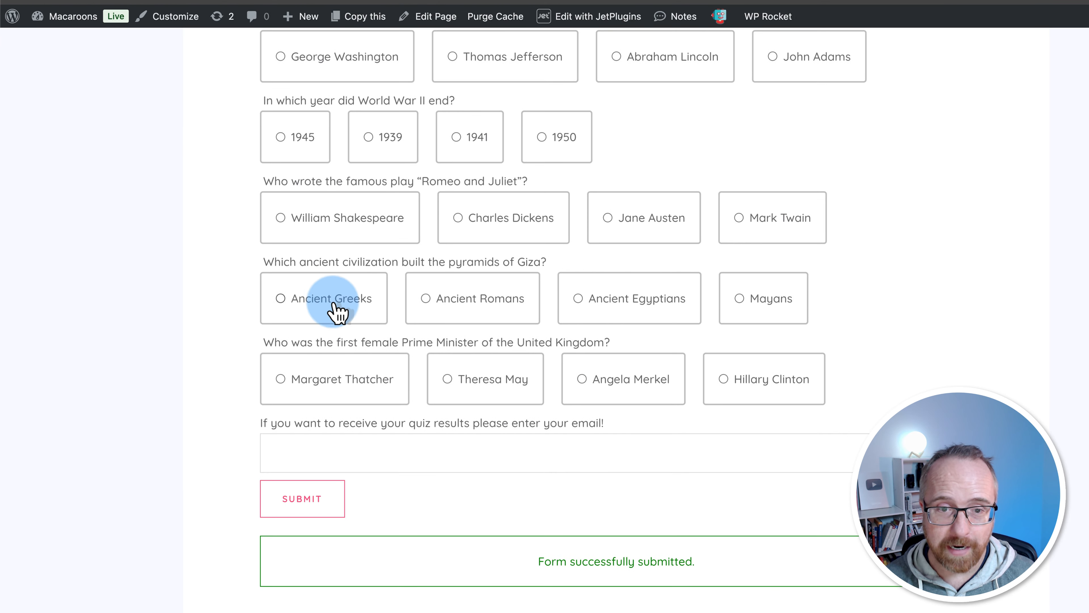
pyautogui.scroll(2, 337, 310)
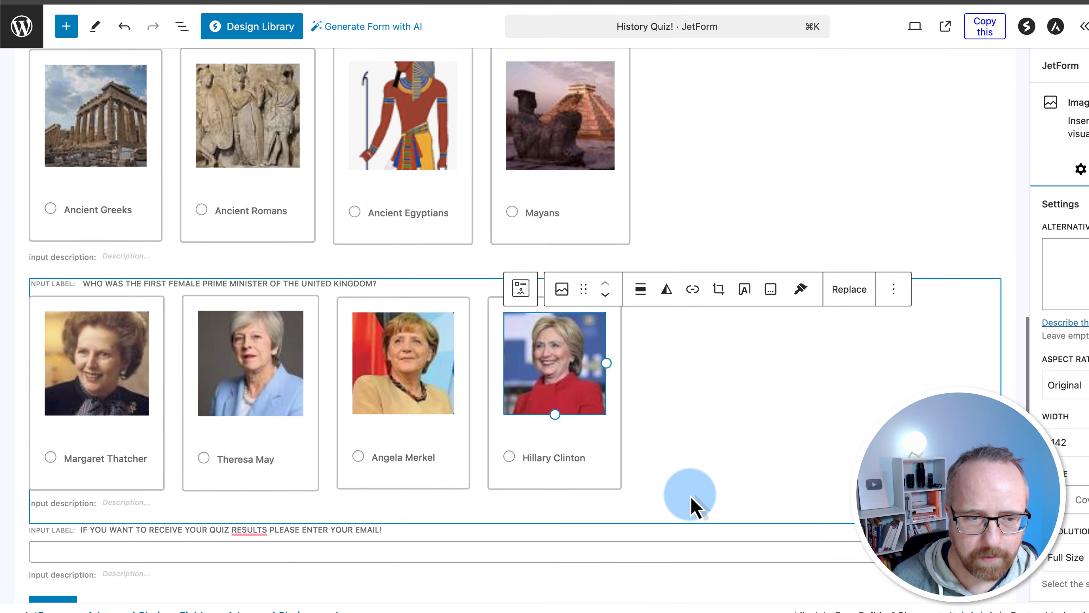
pyautogui.scroll(10, 694, 507)
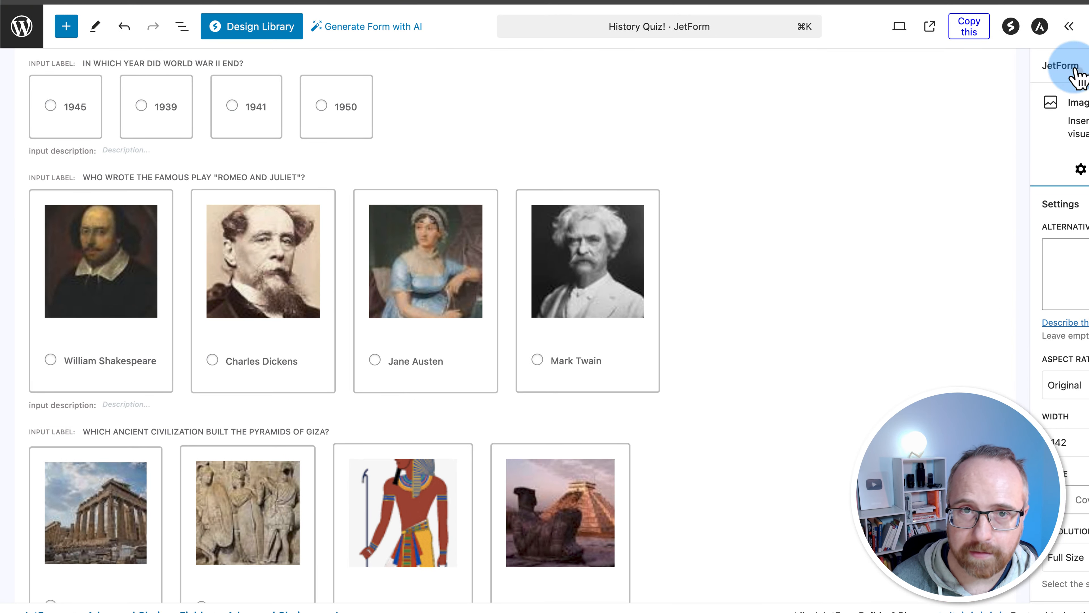
pyautogui.scroll(8, 530, 226)
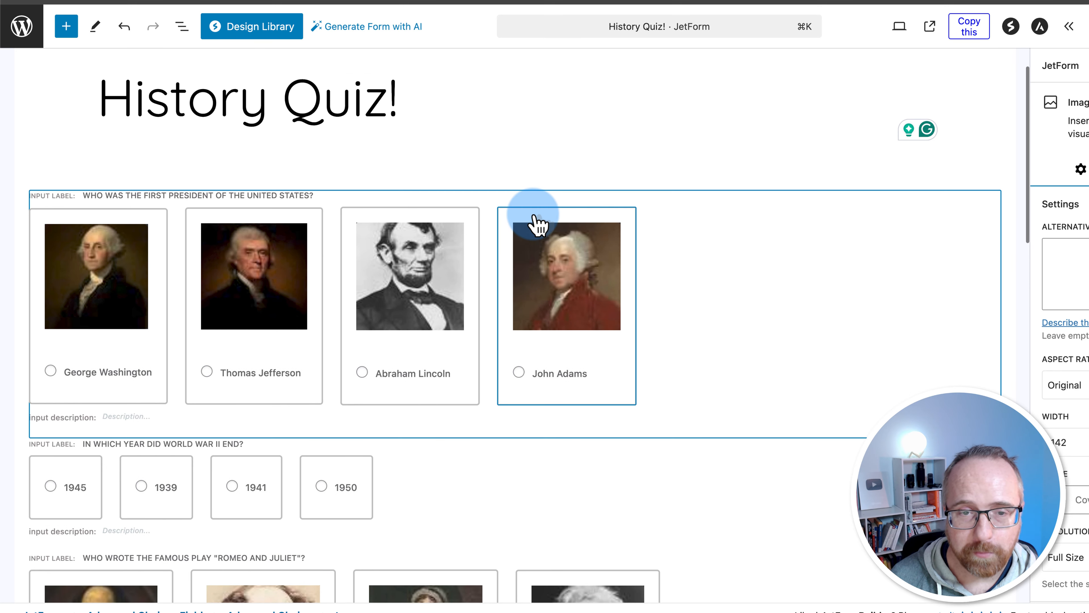
# Save, reload the live quiz to check the changes, and return to the form editor
pyautogui.press('super+s')
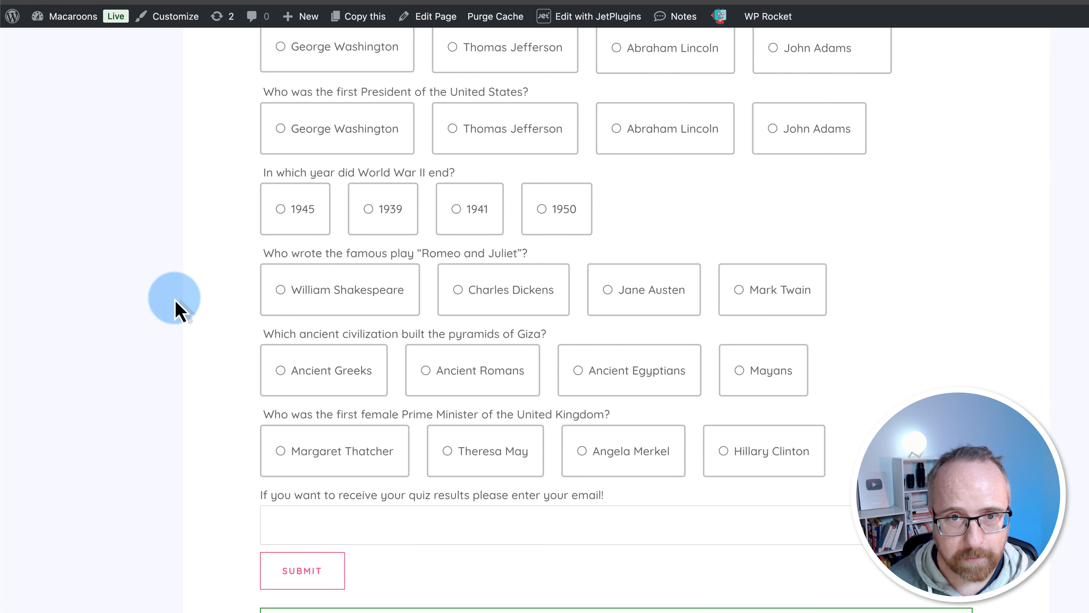
pyautogui.press('super+r')
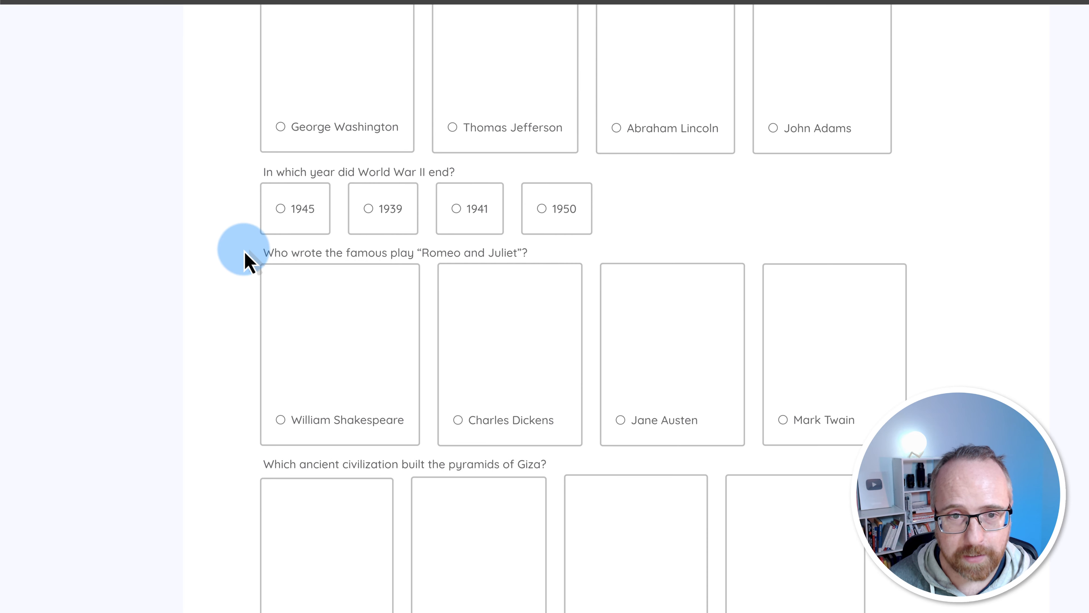
pyautogui.scroll(-2, 254, 179)
pyautogui.scroll(-5, 256, 189)
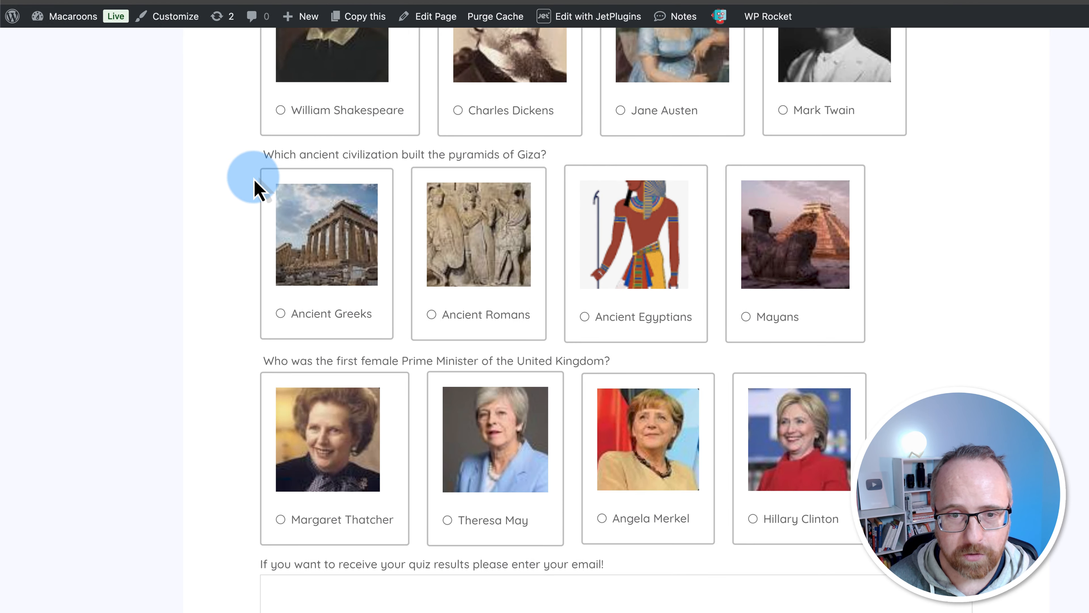
pyautogui.scroll(10, 257, 188)
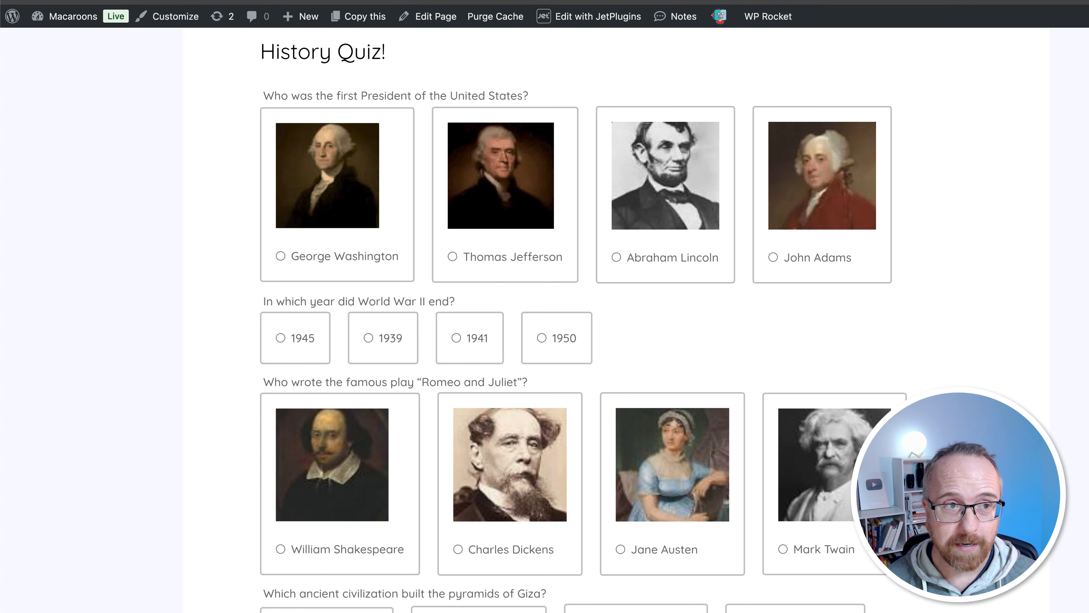
pyautogui.hotkey('ctrl', 'shift', 'Tab')
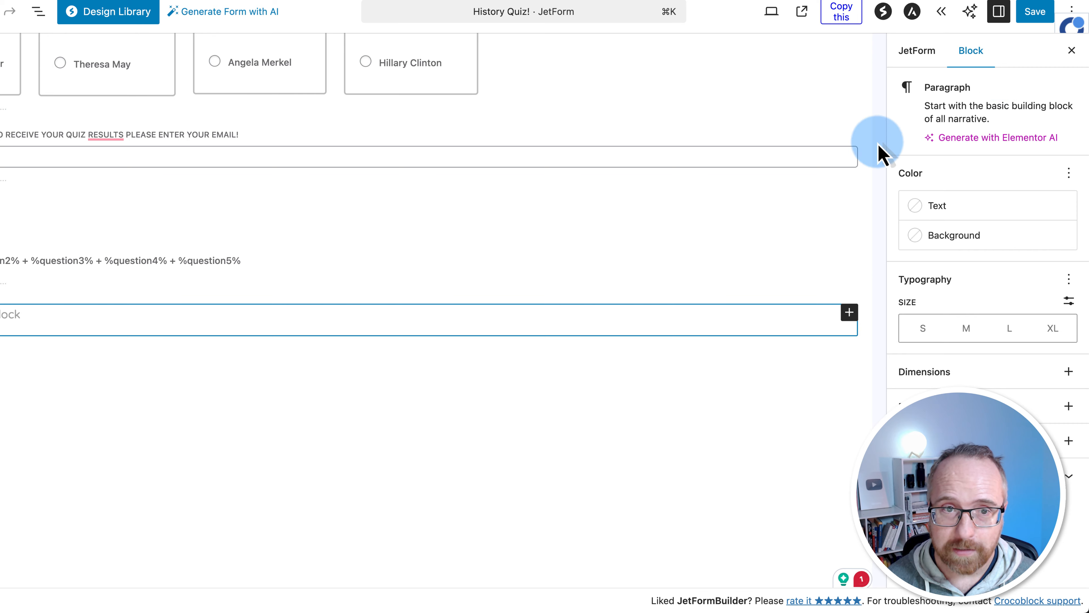
# Show the JetForm tab's Form Settings with Enable form pages progress turned on
pyautogui.scroll(3, 834, 246)
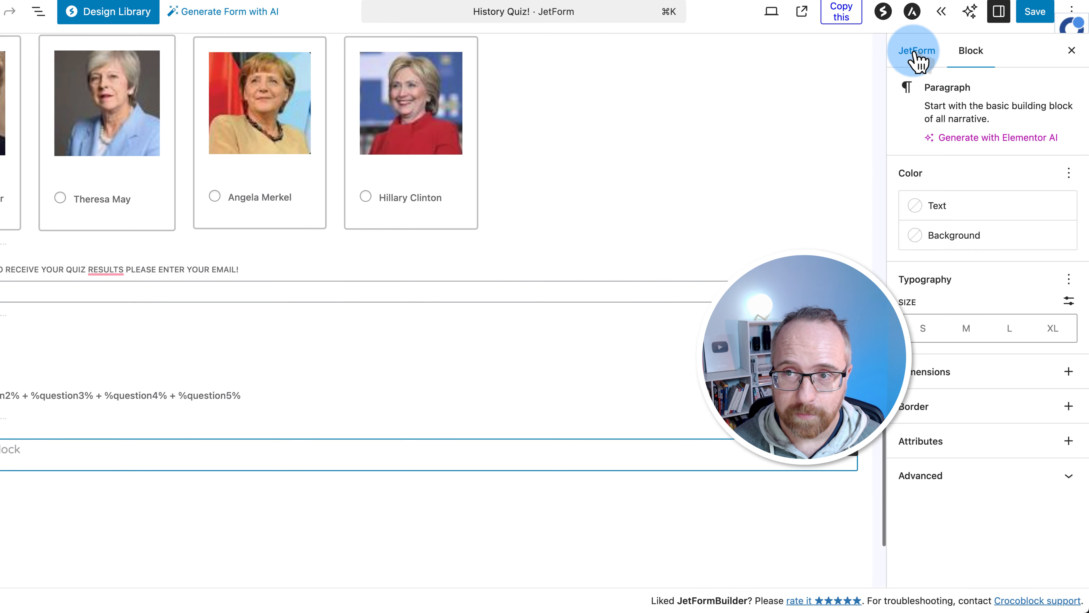
pyautogui.click(939, 50)
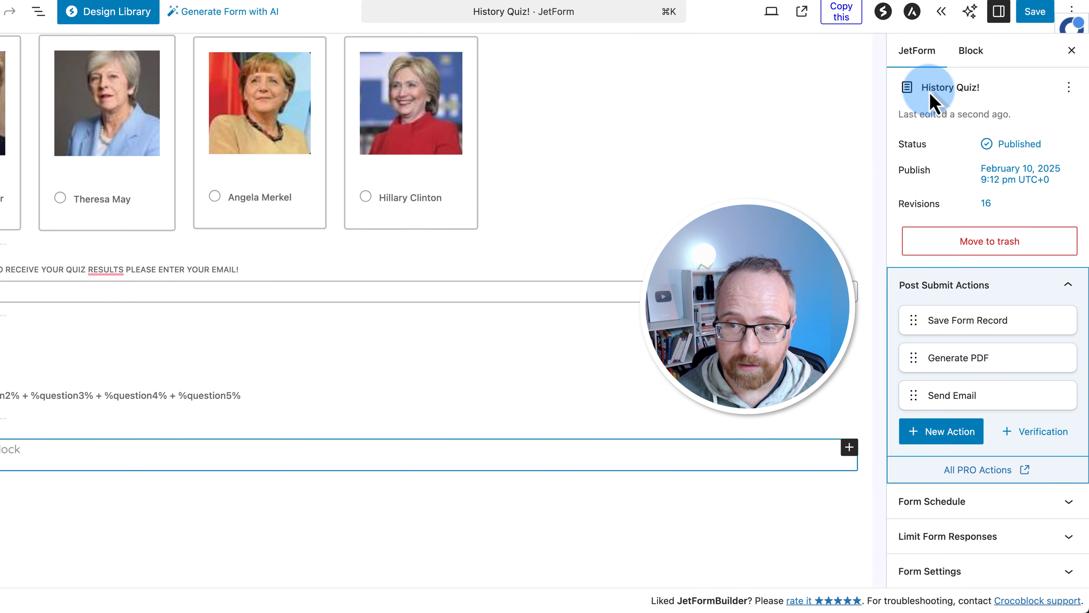
pyautogui.scroll(-5, 953, 360)
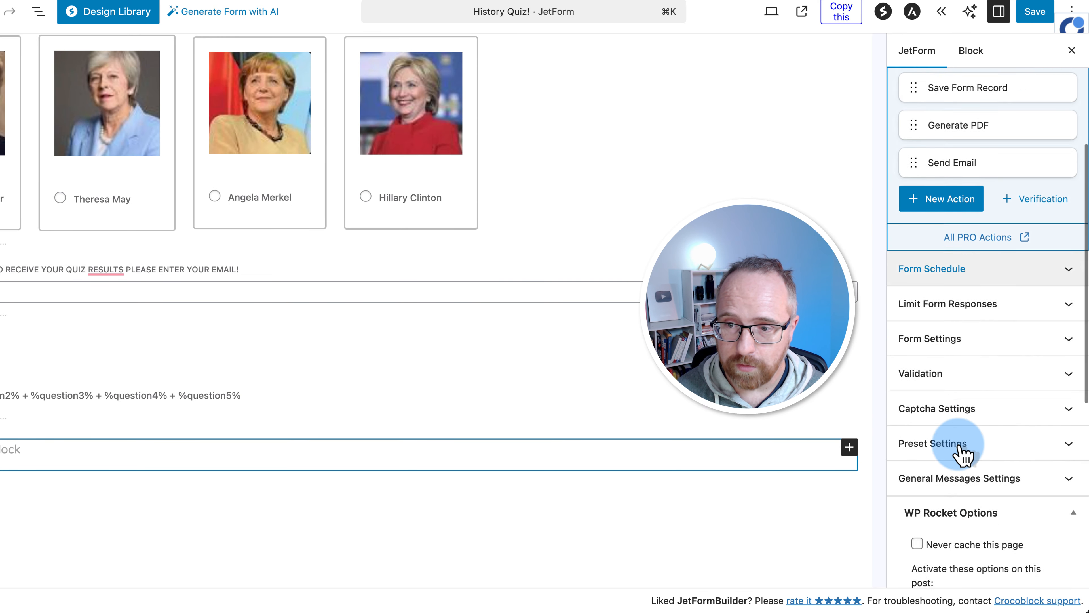
pyautogui.scroll(-1, 965, 407)
pyautogui.click(968, 302)
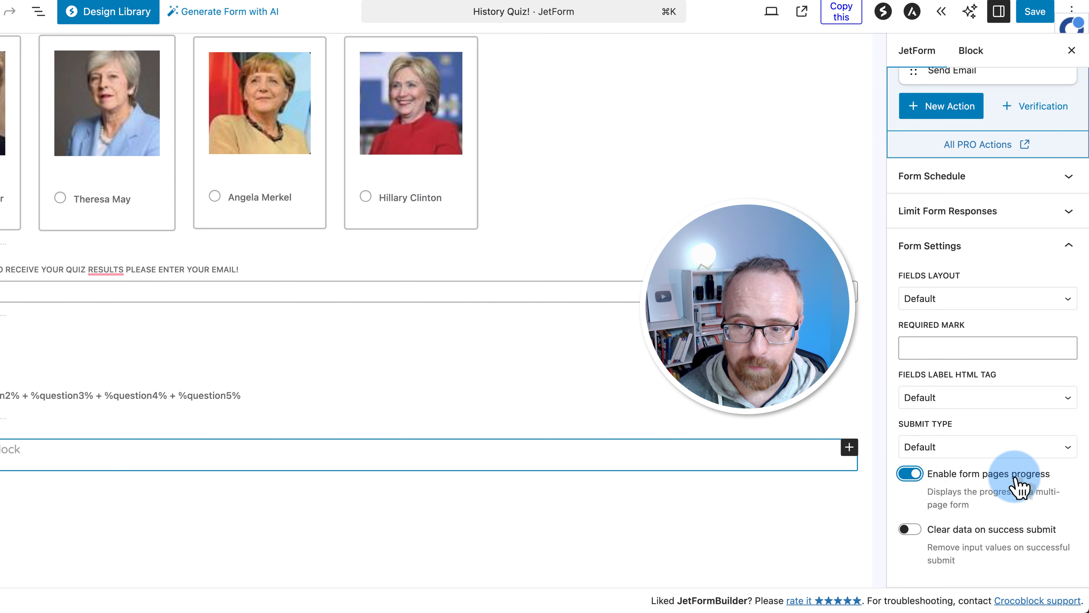
pyautogui.scroll(20, 707, 477)
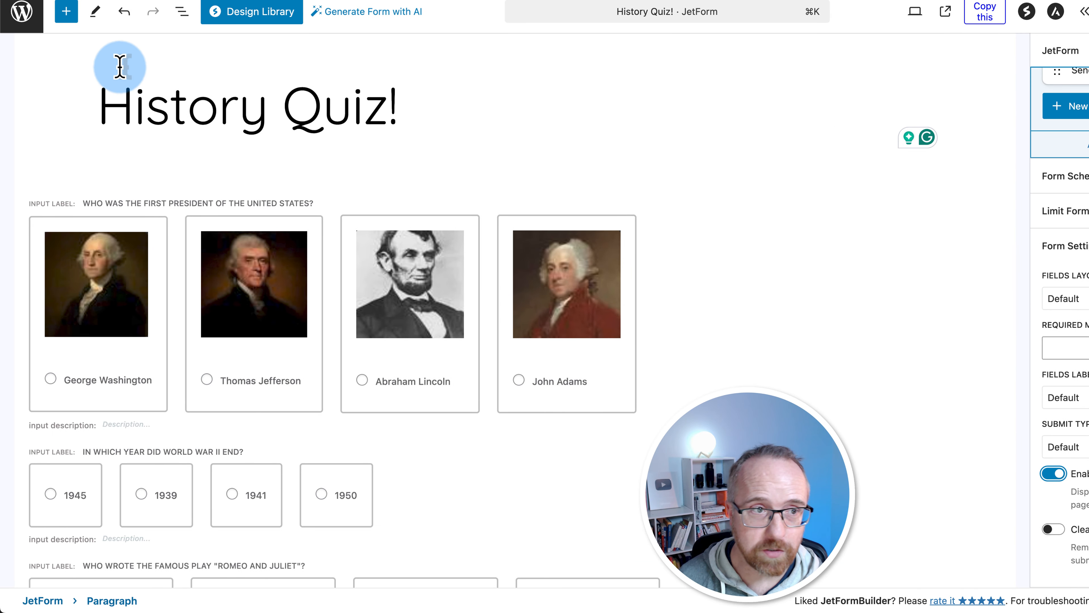
# Drag a Form Page Start above question one and a Form Page Break after it
pyautogui.click(67, 12)
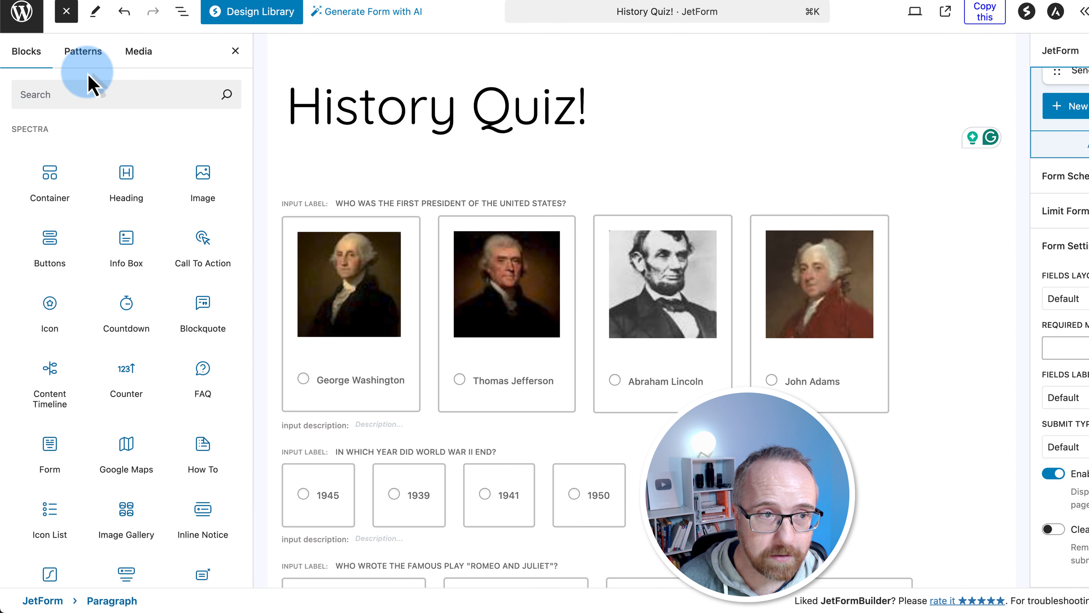
pyautogui.click(73, 95)
pyautogui.write('ss')
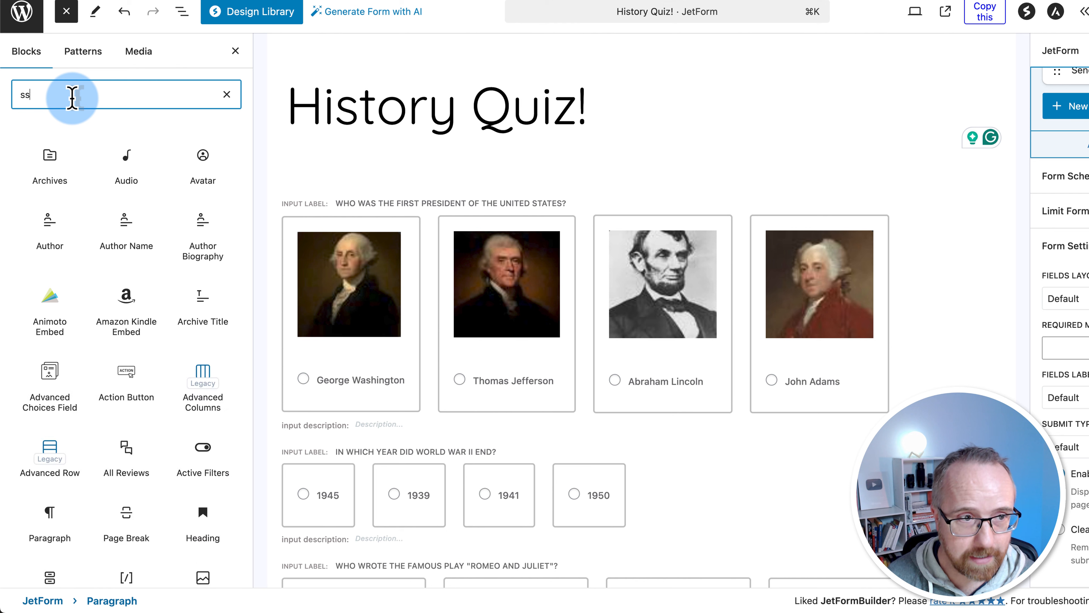
pyautogui.press('BackSpace')
pyautogui.write('tart form')
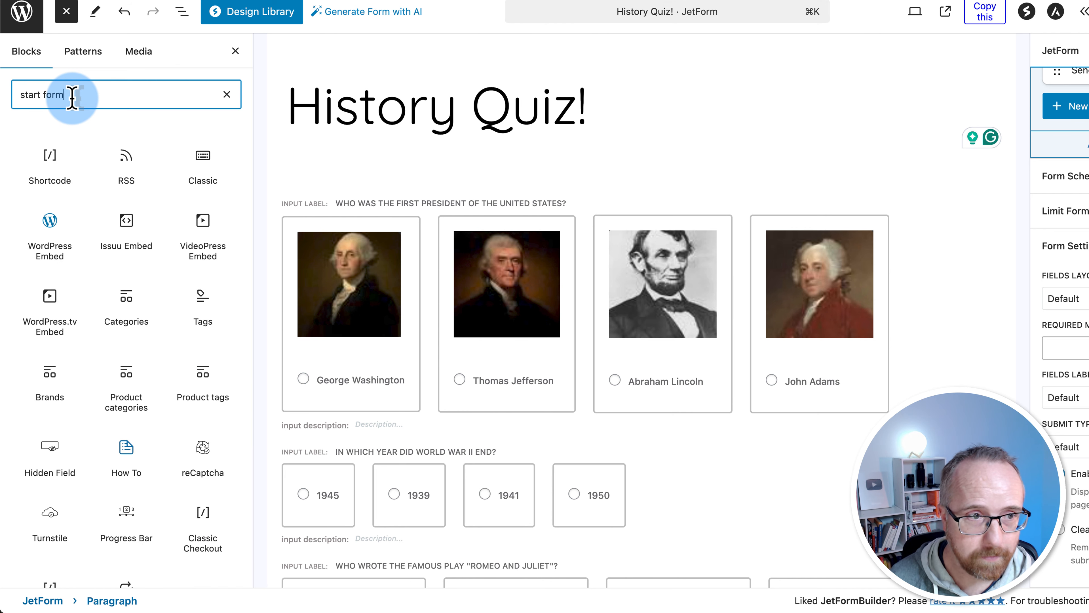
pyautogui.moveTo(36, 170)
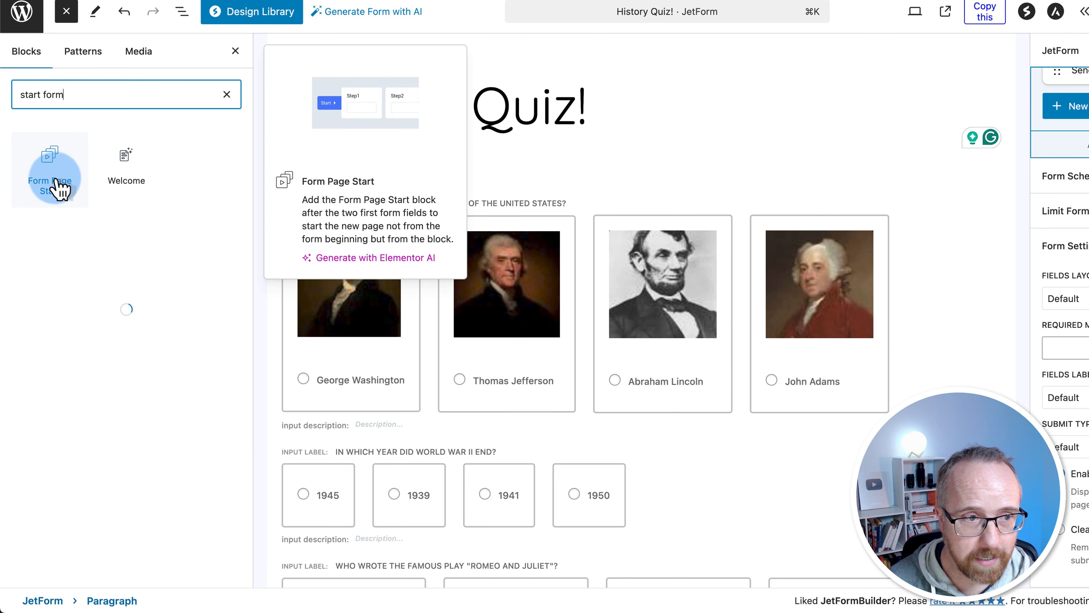
pyautogui.moveTo(58, 189); pyautogui.dragTo(347, 194)
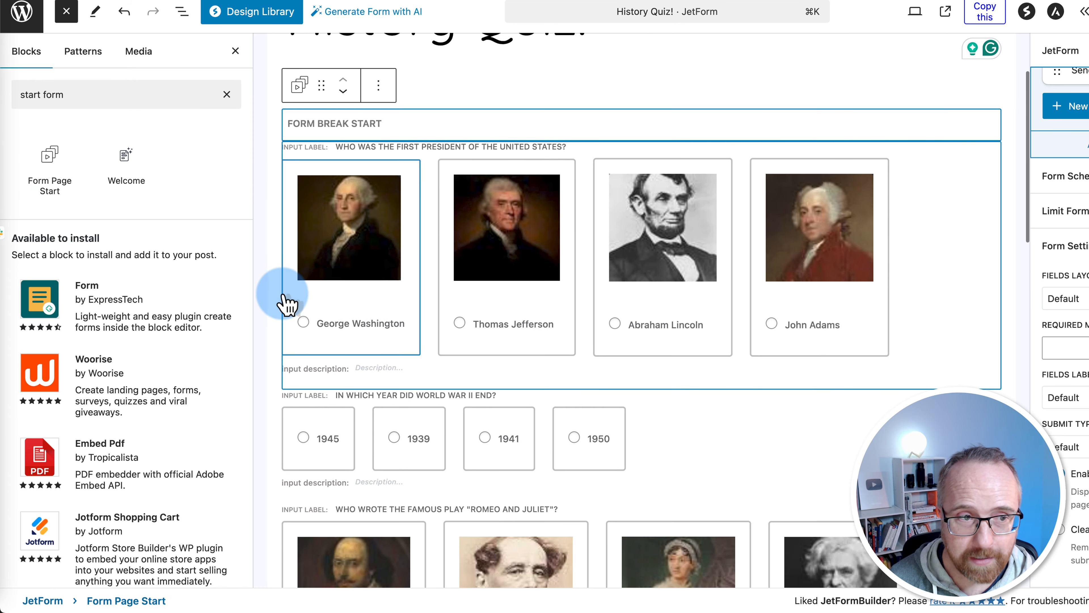
pyautogui.doubleClick(48, 94)
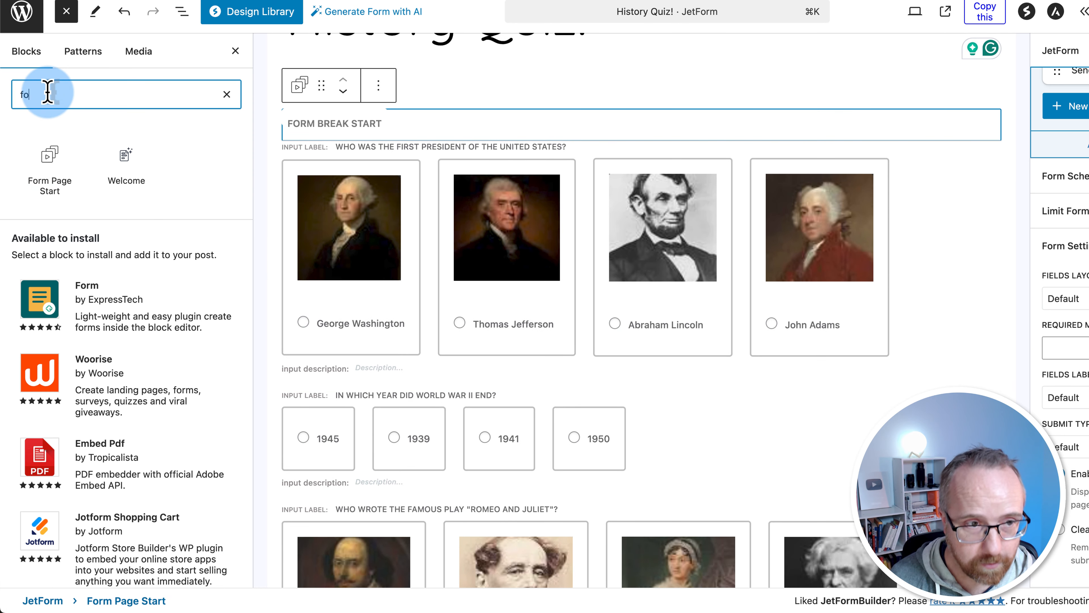
pyautogui.write('break')
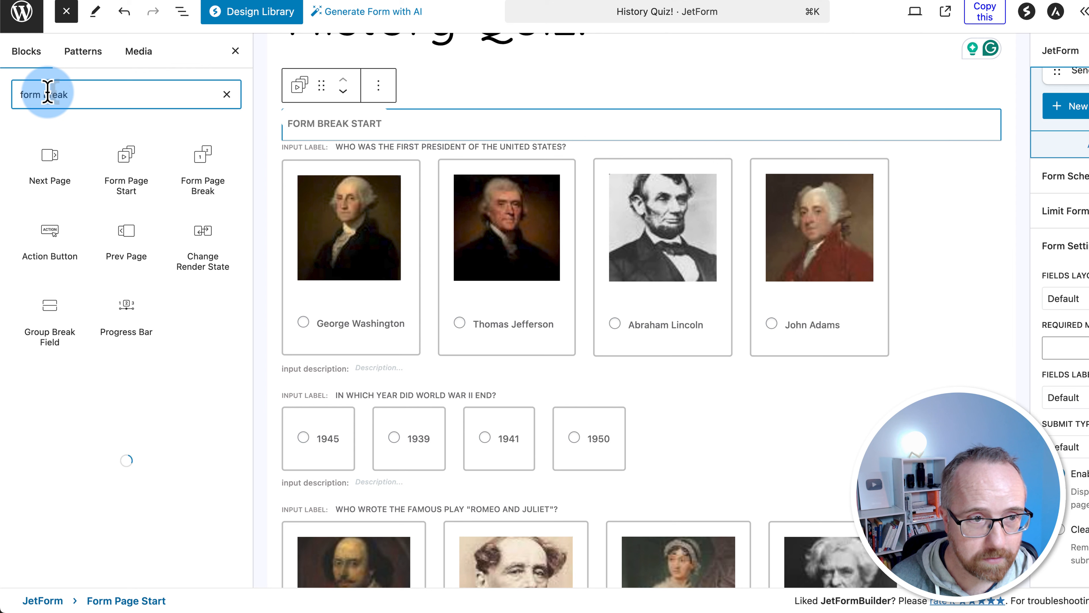
pyautogui.moveTo(202, 170); pyautogui.dragTo(421, 381)
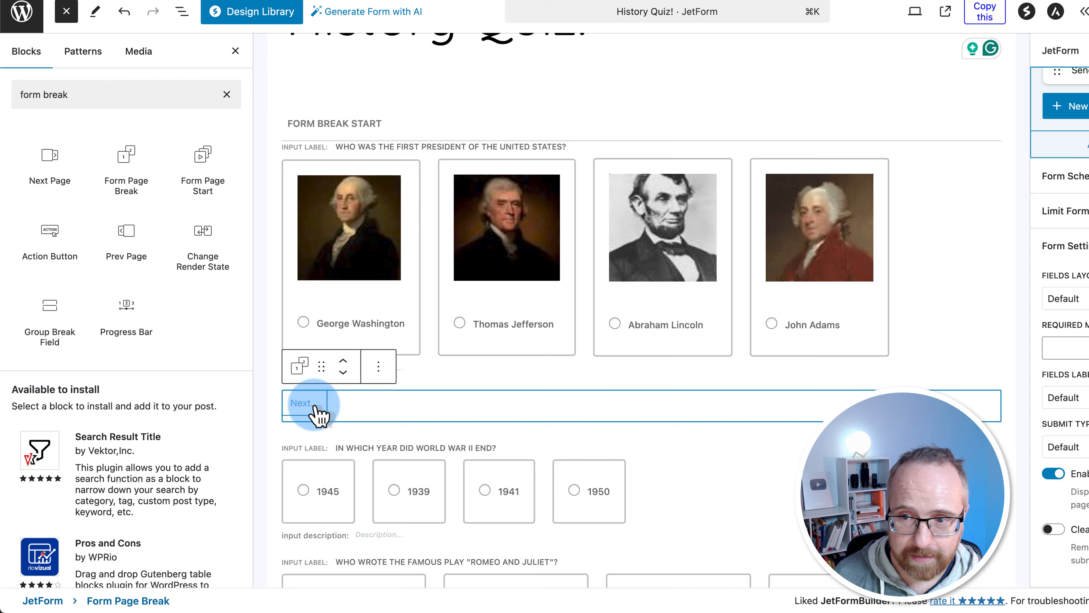
# Label the page break's Next button 'Next Question' and enable its Prev Page Button
pyautogui.click(1009, 50)
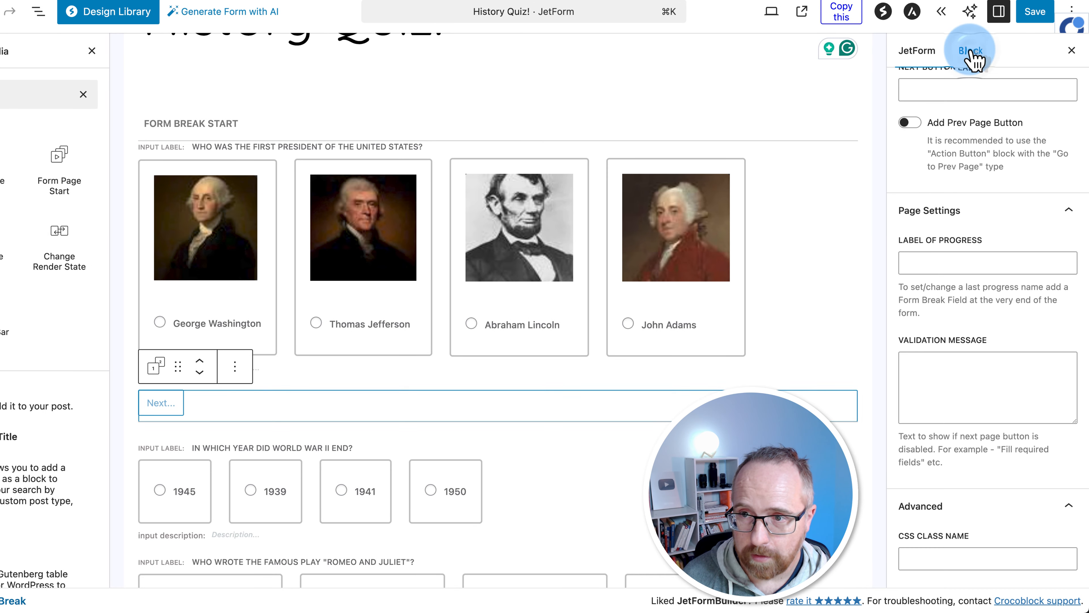
pyautogui.scroll(4, 974, 223)
pyautogui.click(935, 259)
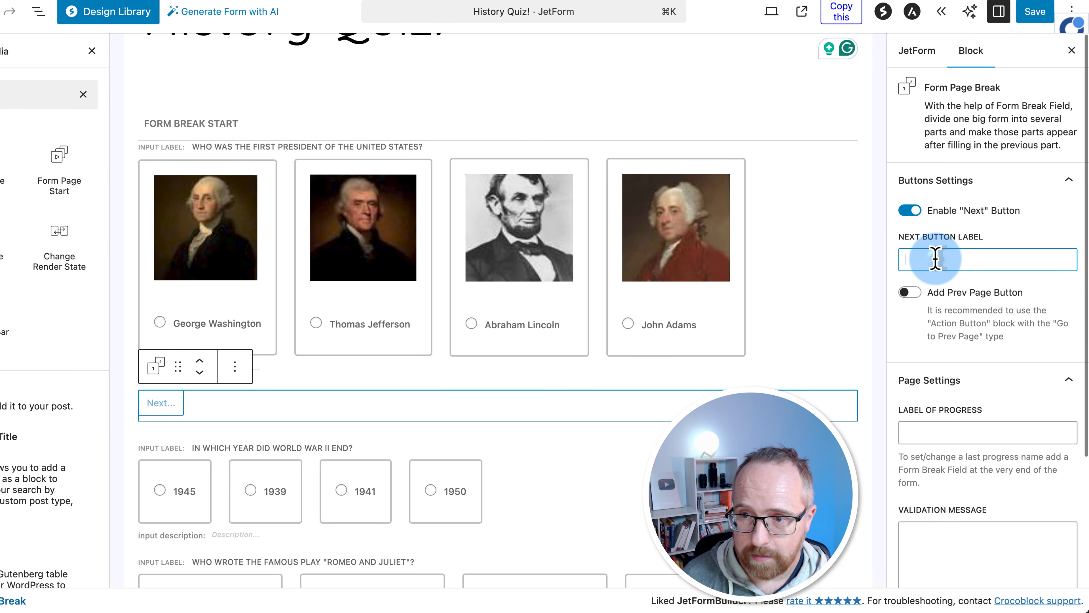
pyautogui.write('Next Qui')
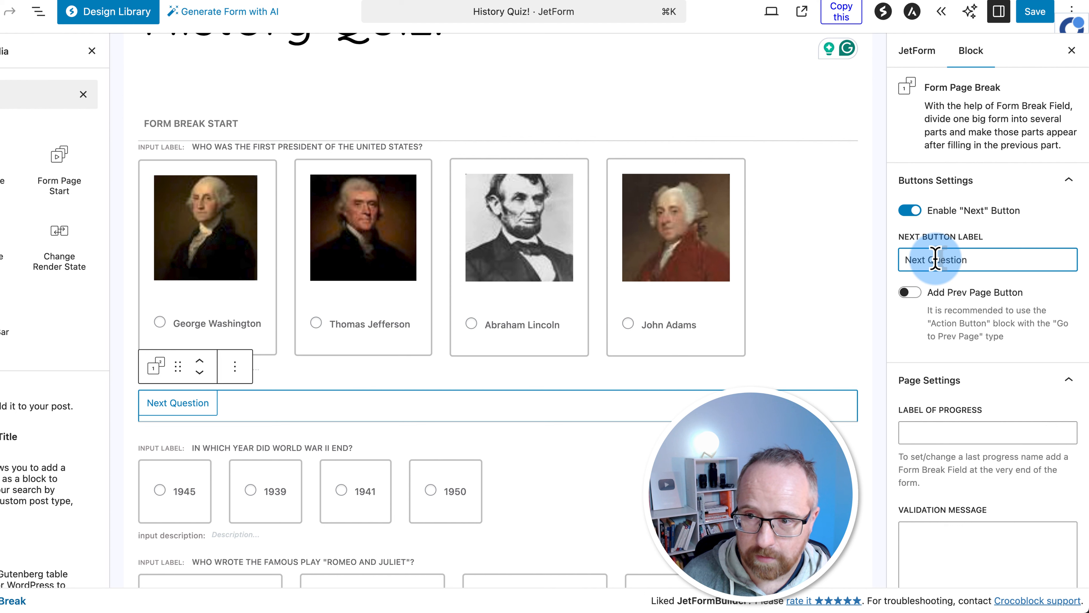
pyautogui.click(908, 292)
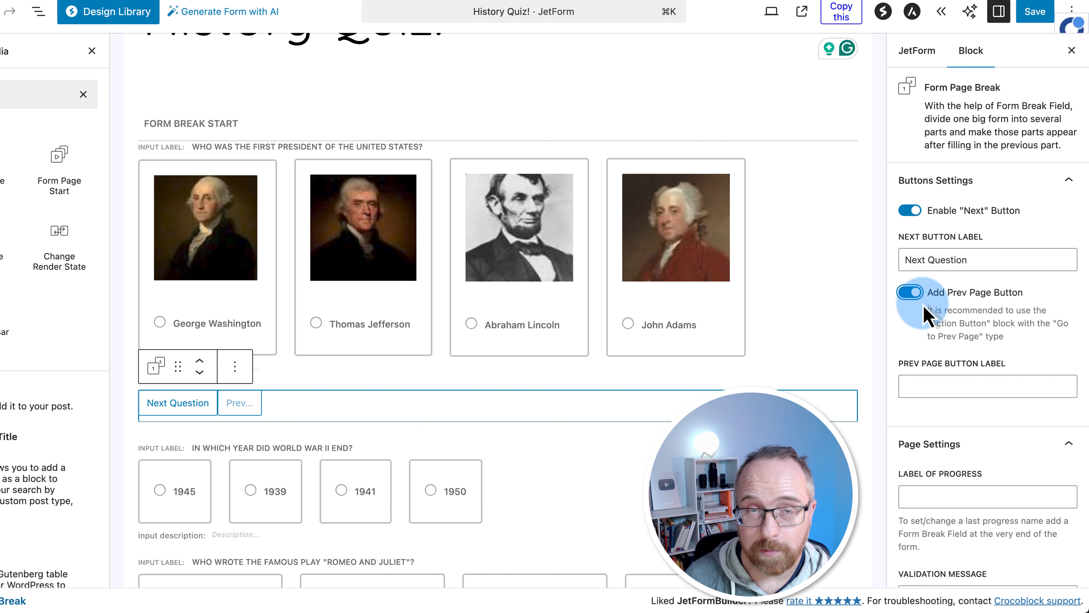
# Set the Prev button label to 'Previous Question' and the progress label to 'Question 1'
pyautogui.click(926, 386)
pyautogui.write('Previous Question')
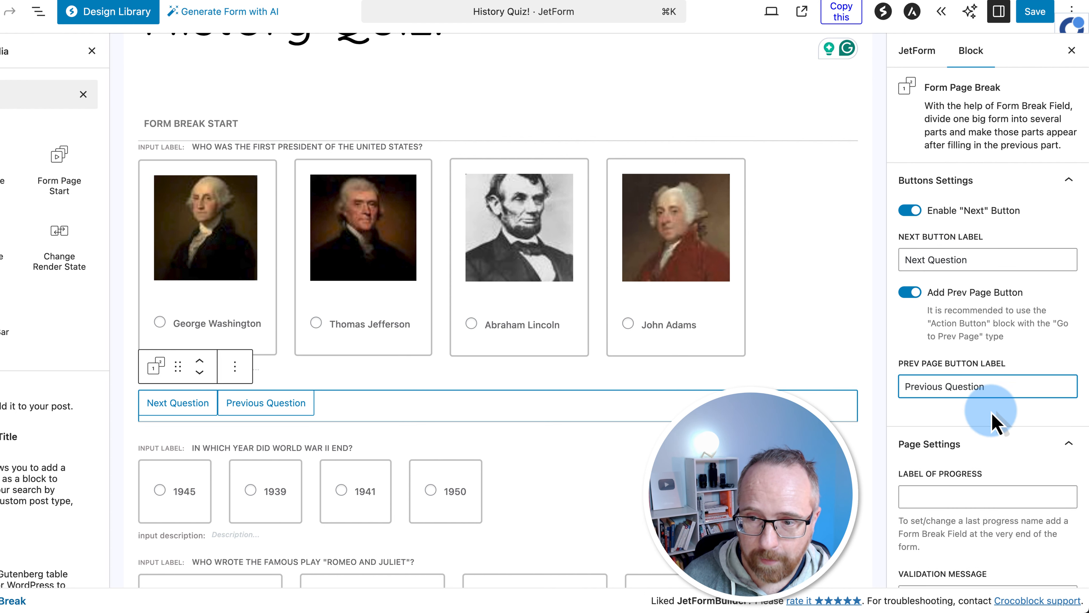
pyautogui.scroll(-2, 982, 468)
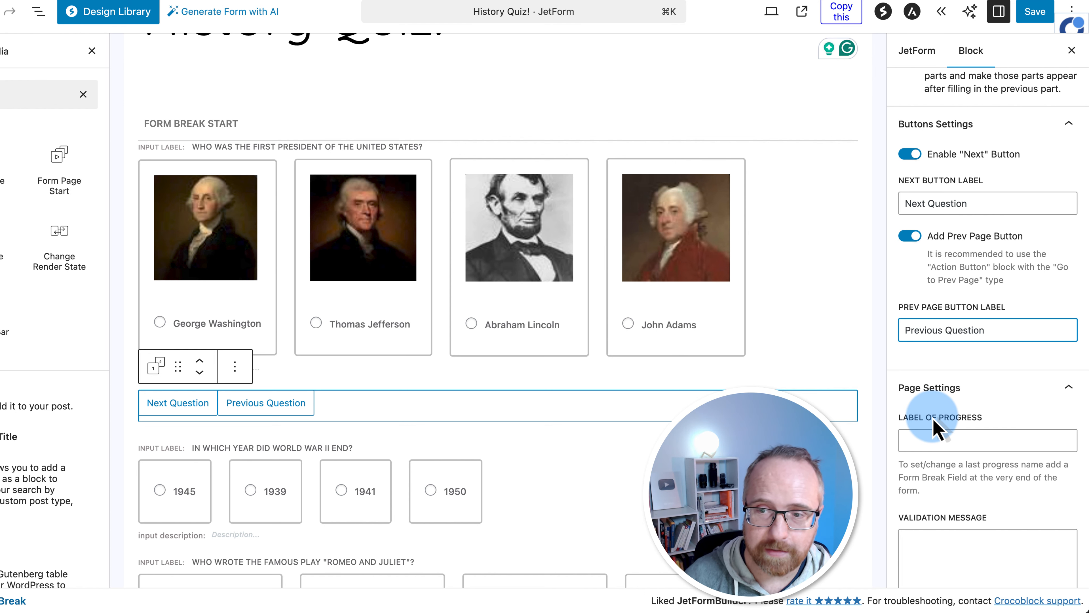
pyautogui.click(914, 440)
pyautogui.write('Next Question')
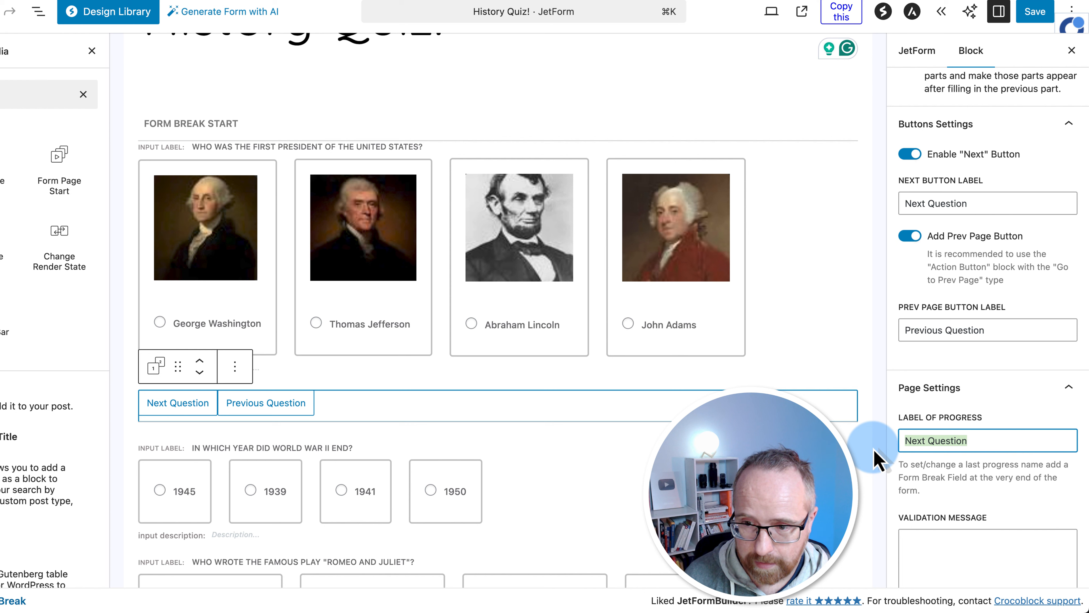
pyautogui.write('Next Question')
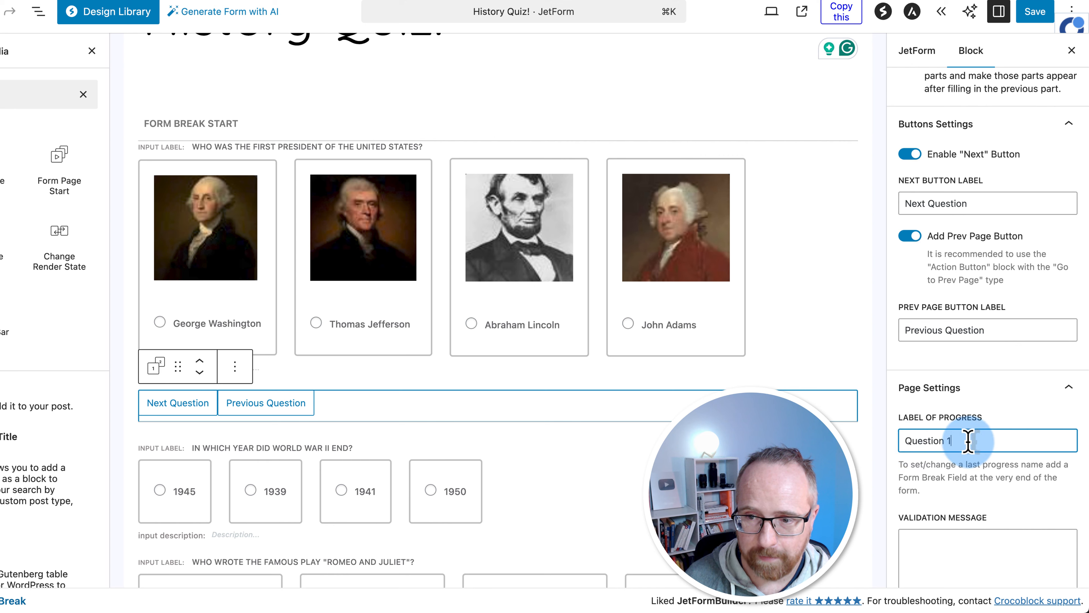
pyautogui.scroll(-1, 688, 284)
pyautogui.scroll(-20, 422, 410)
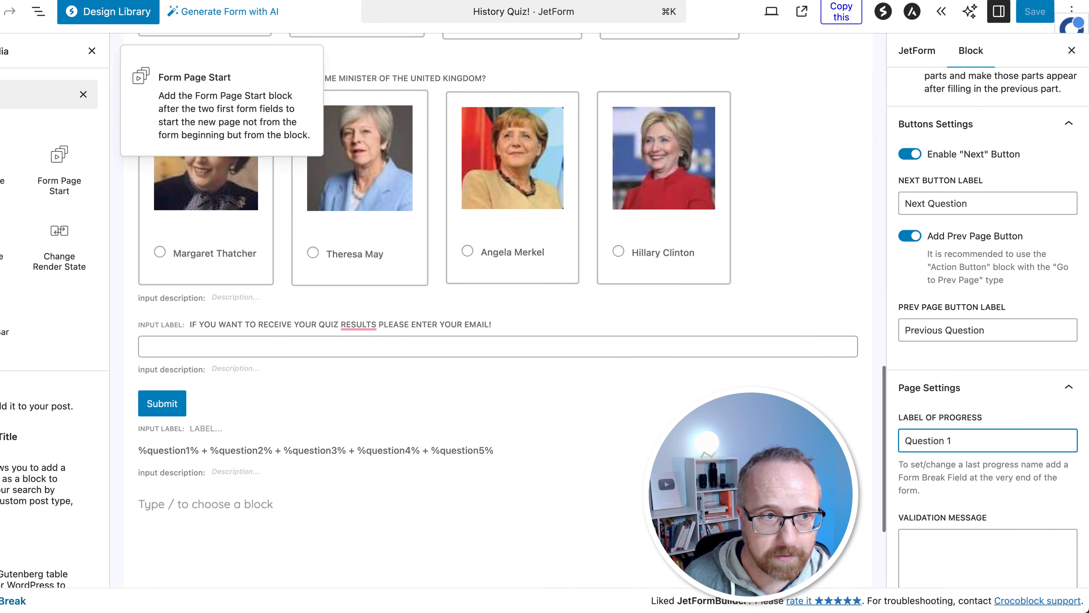
# Drag a Form Page Start block into place just above the Submit button
pyautogui.tripleClick(17, 95)
pyautogui.click(218, 170)
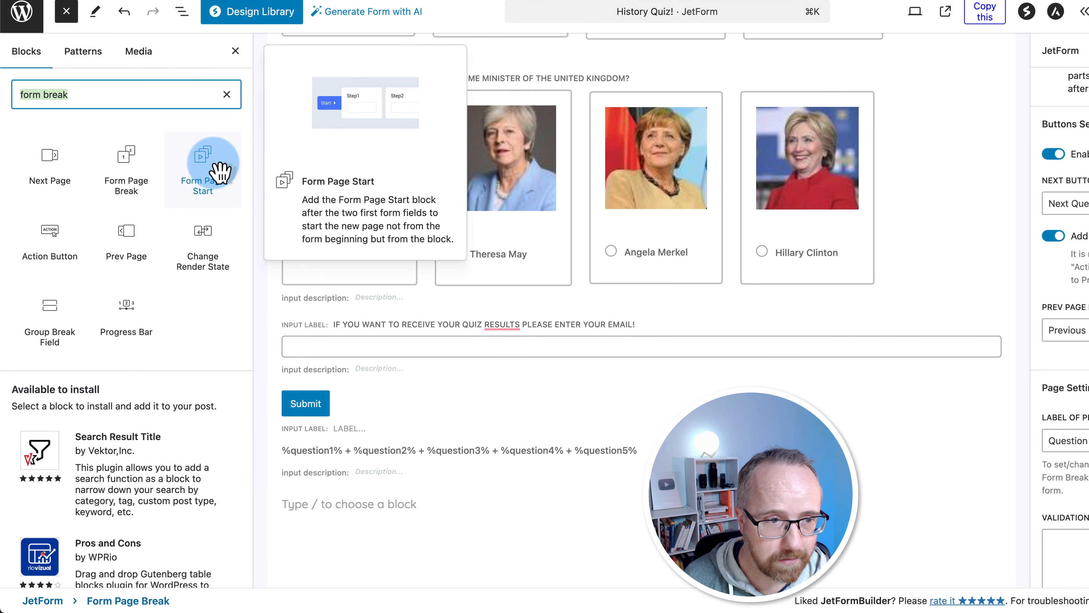
pyautogui.moveTo(214, 171); pyautogui.dragTo(412, 380)
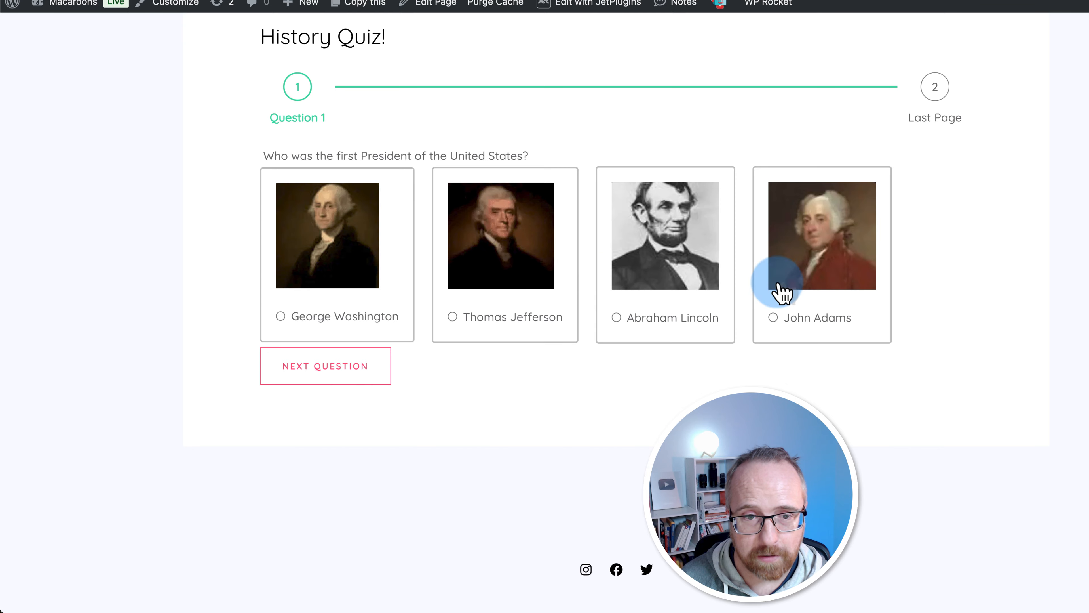
# Answer Thomas Jefferson, advance with Next Question, and scroll through the Last Page
pyautogui.click(484, 331)
pyautogui.click(343, 375)
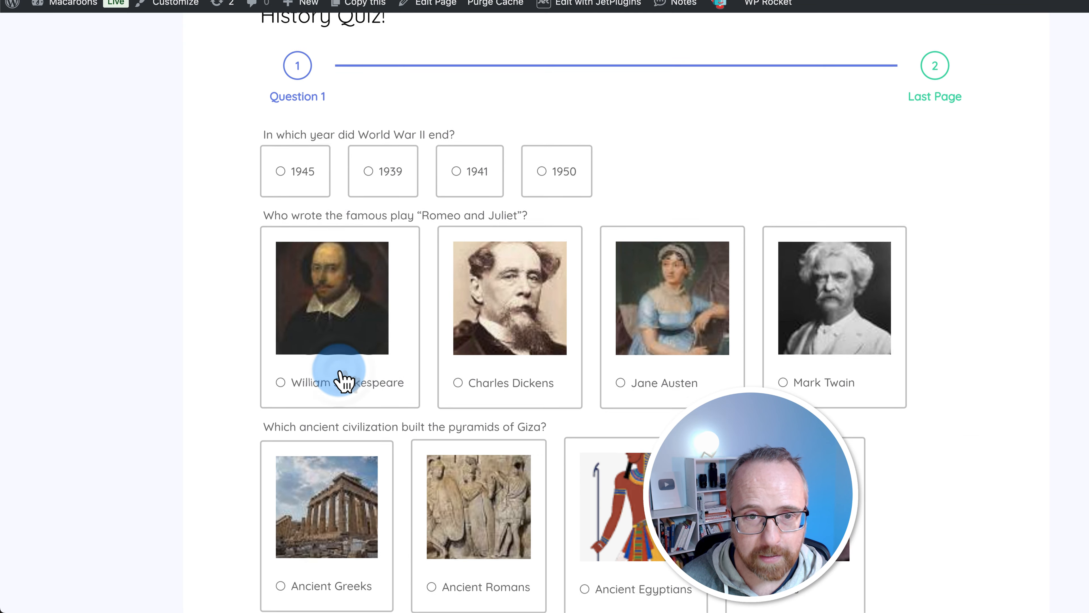
pyautogui.scroll(-10, 647, 317)
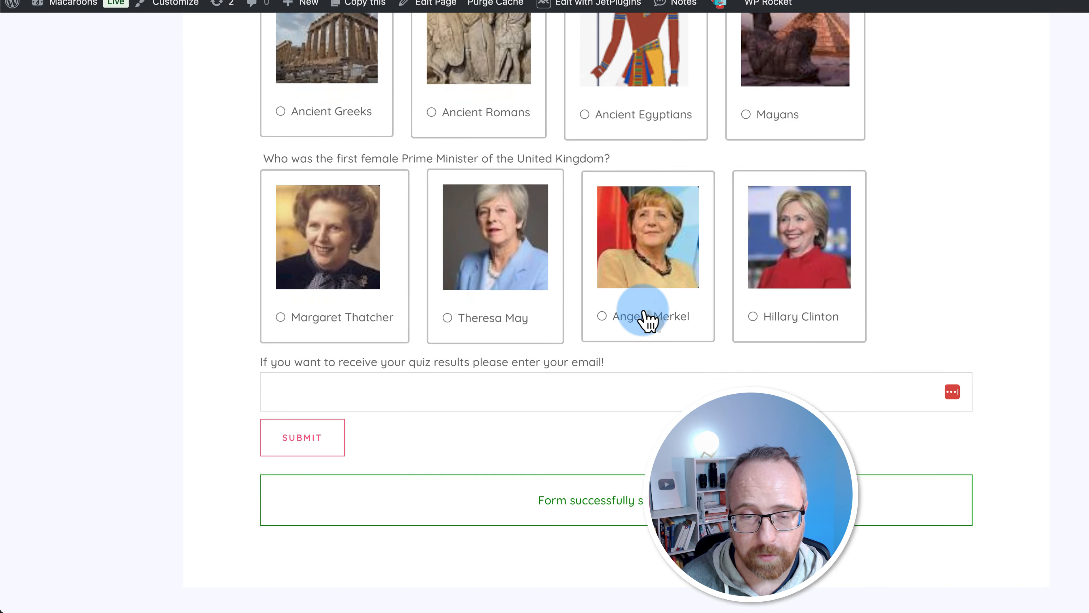
pyautogui.scroll(1, 598, 309)
pyautogui.scroll(12, 600, 308)
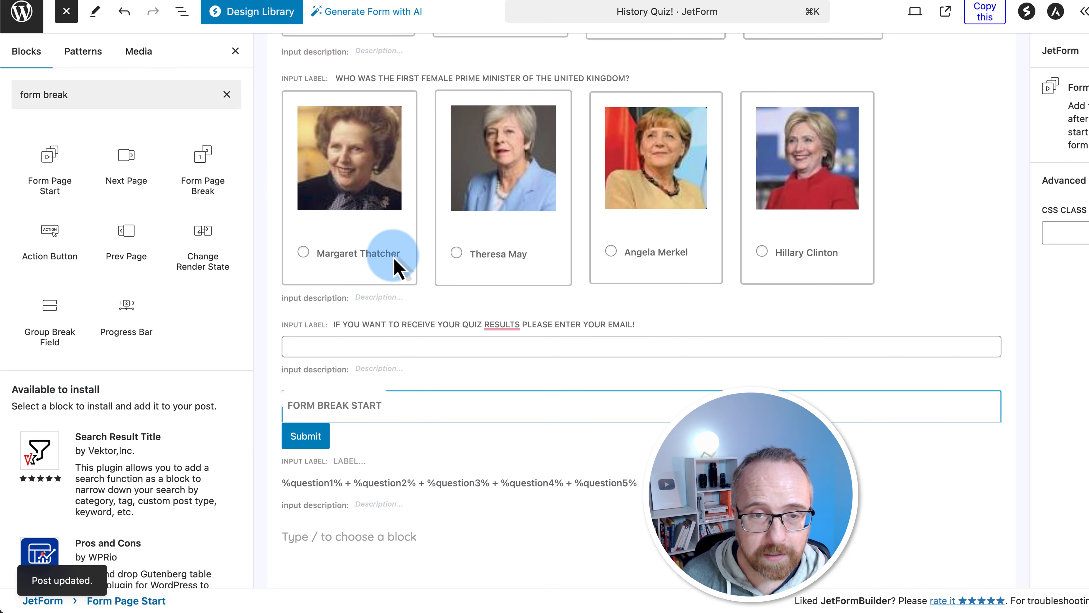
# Duplicate the first page break below the World War II question, labelled Question 2
pyautogui.click(337, 195)
pyautogui.scroll(15, 306, 238)
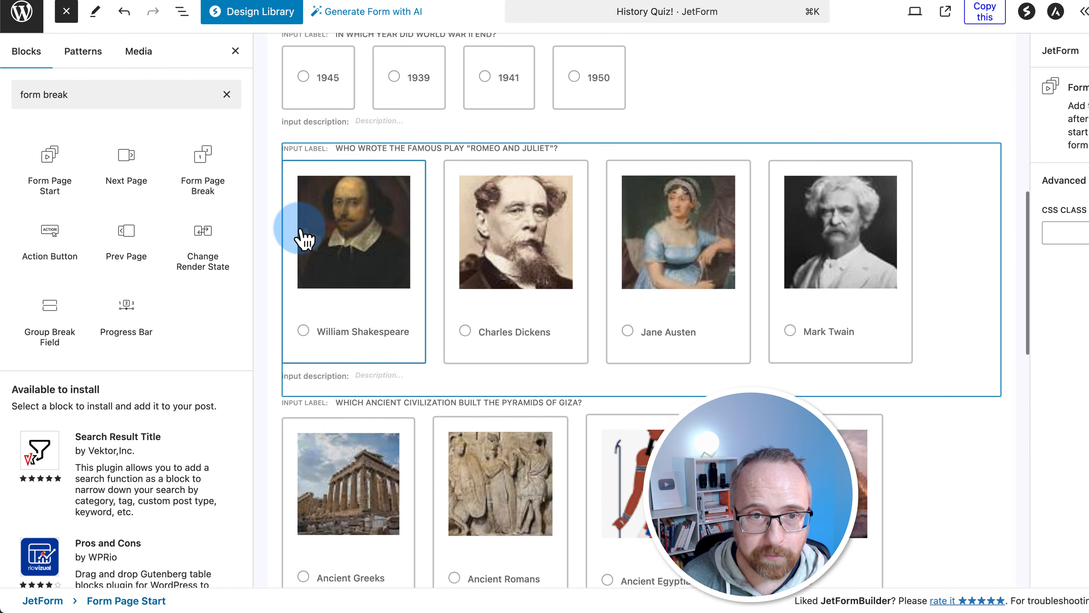
pyautogui.scroll(2, 303, 231)
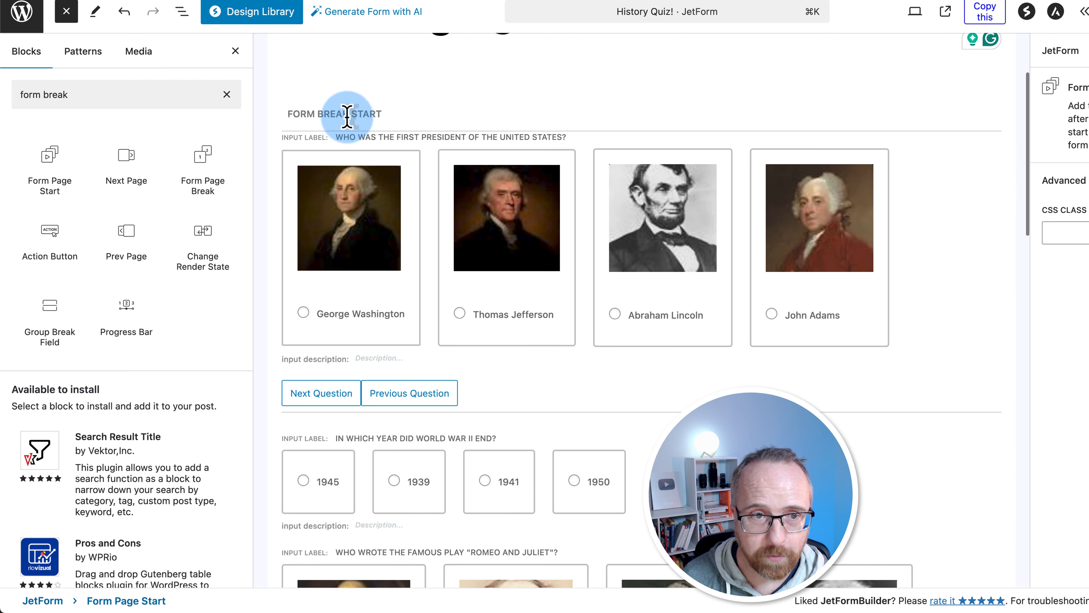
pyautogui.click(343, 114)
pyautogui.scroll(-3, 304, 360)
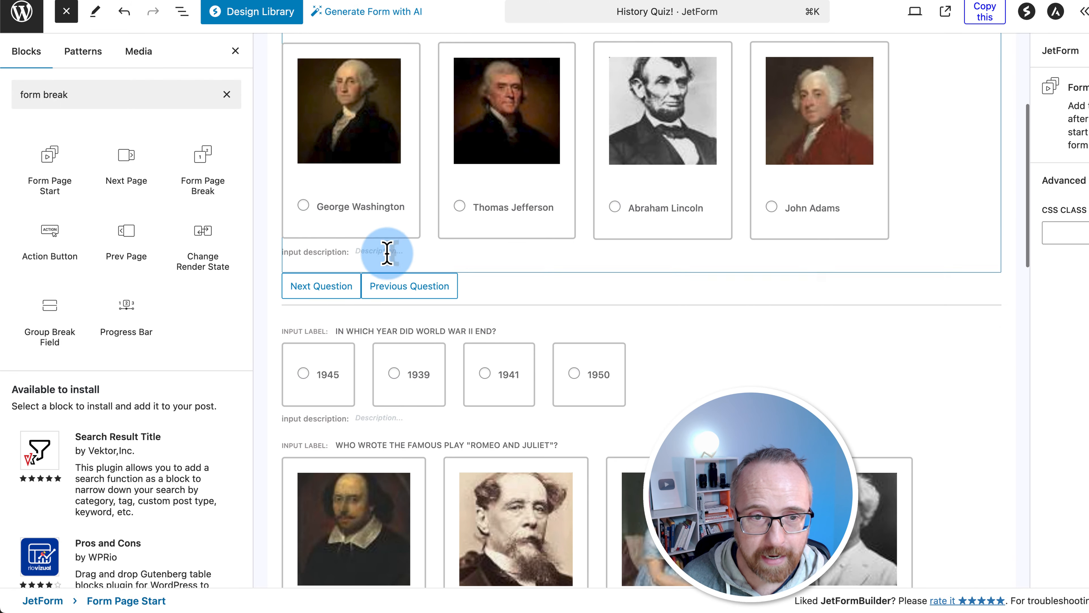
pyautogui.click(395, 277)
pyautogui.click(378, 249)
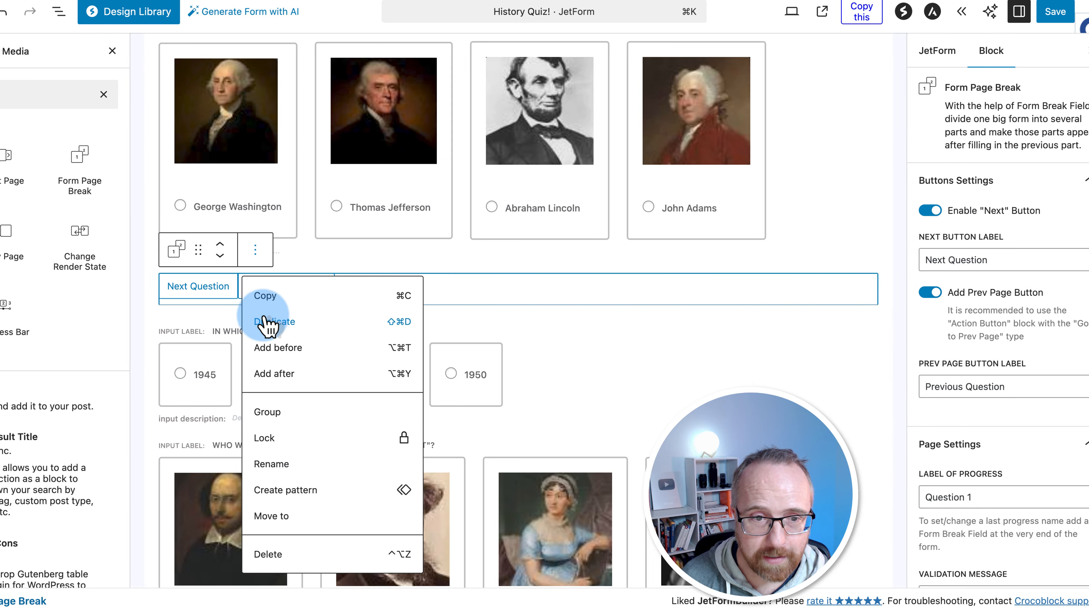
pyautogui.click(253, 321)
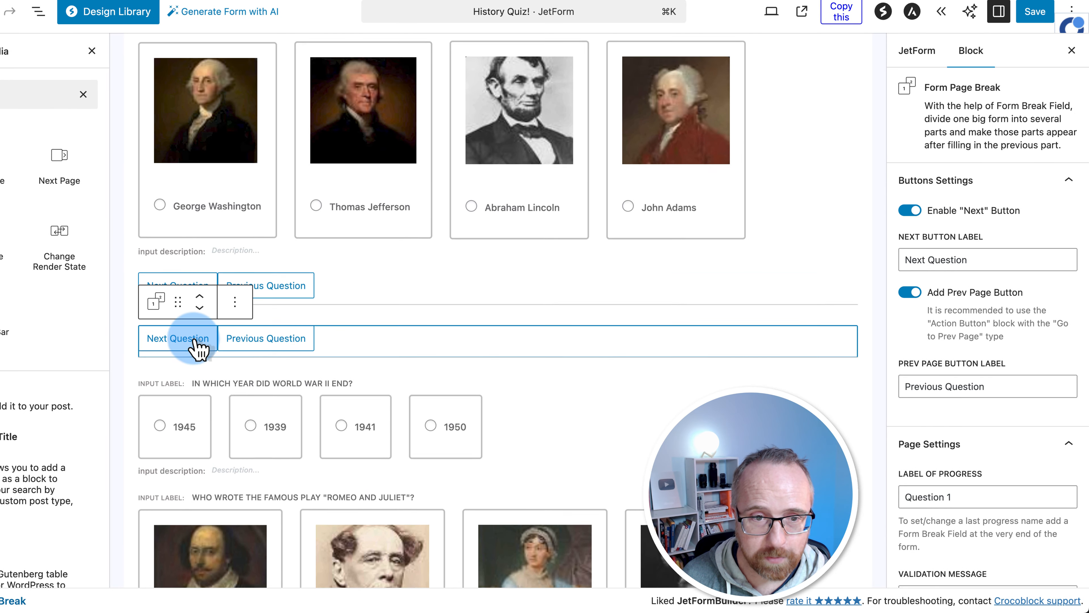
pyautogui.scroll(-5, 195, 339)
pyautogui.click(200, 184)
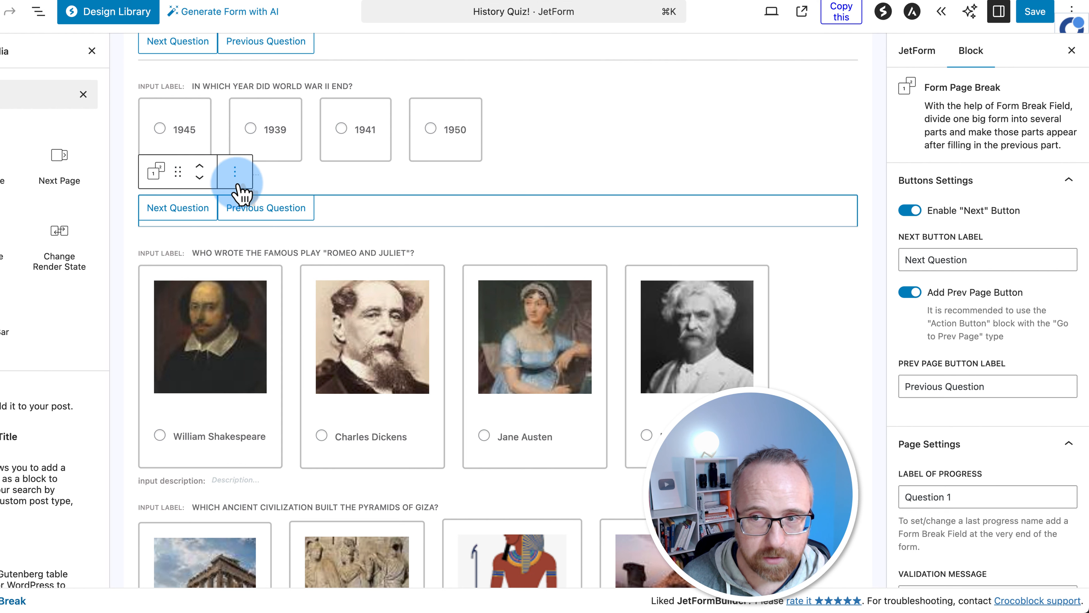
pyautogui.click(964, 501)
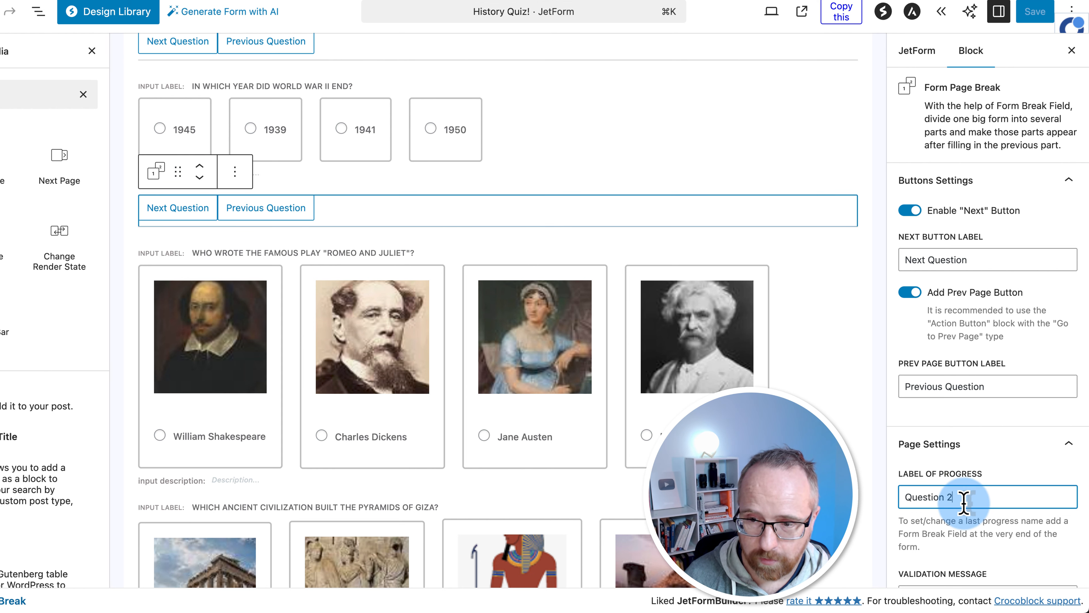
pyautogui.write('2')
# Add page break copies below the Romeo and Juliet and Giza questions, labelled Question 3 and 4
pyautogui.click(235, 172)
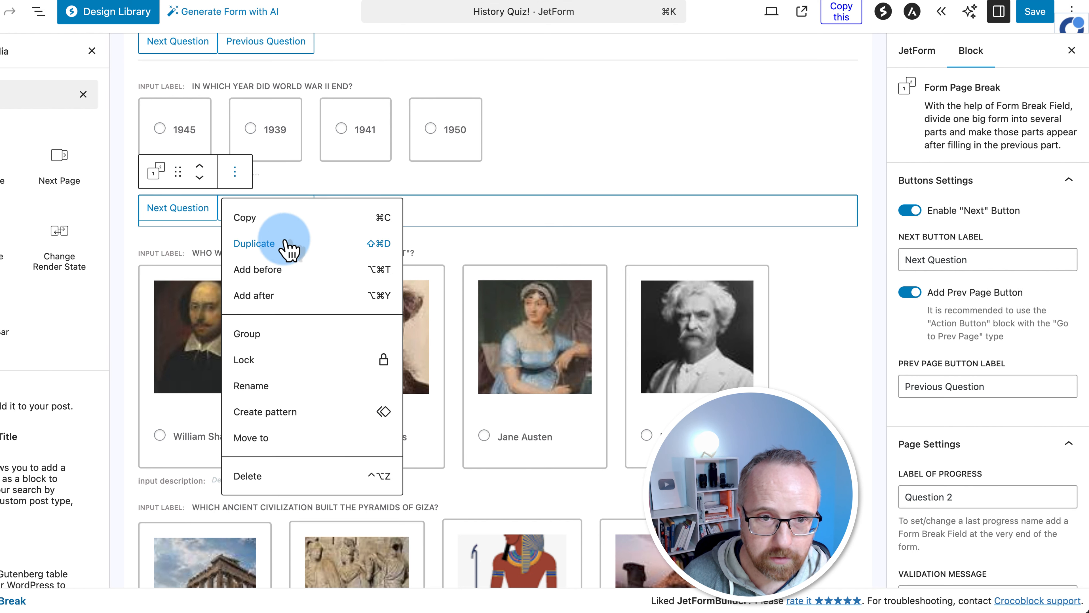
pyautogui.click(288, 243)
pyautogui.click(200, 230)
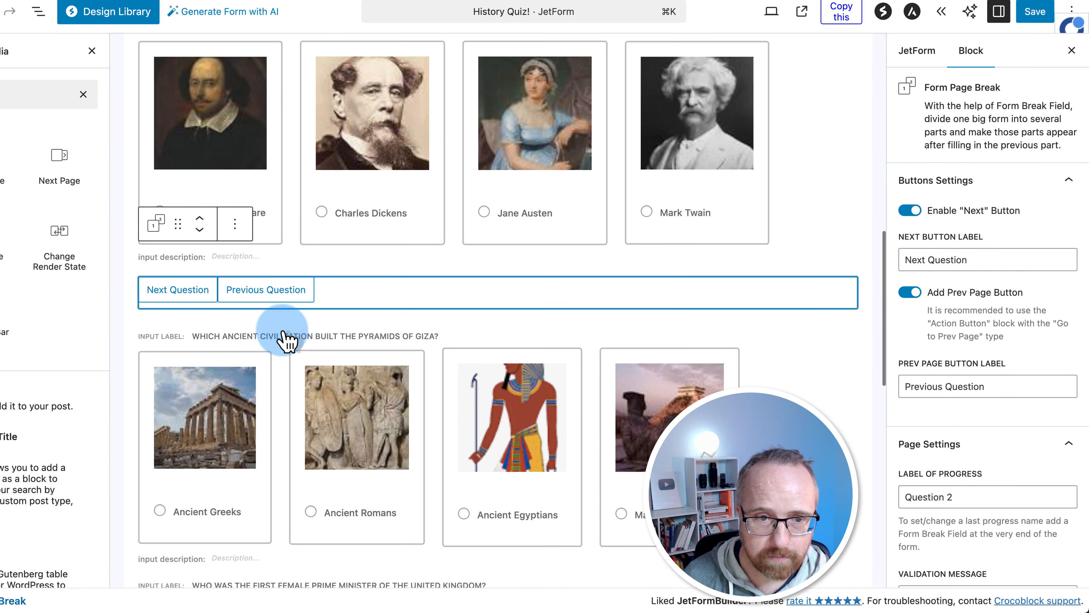
pyautogui.click(967, 491)
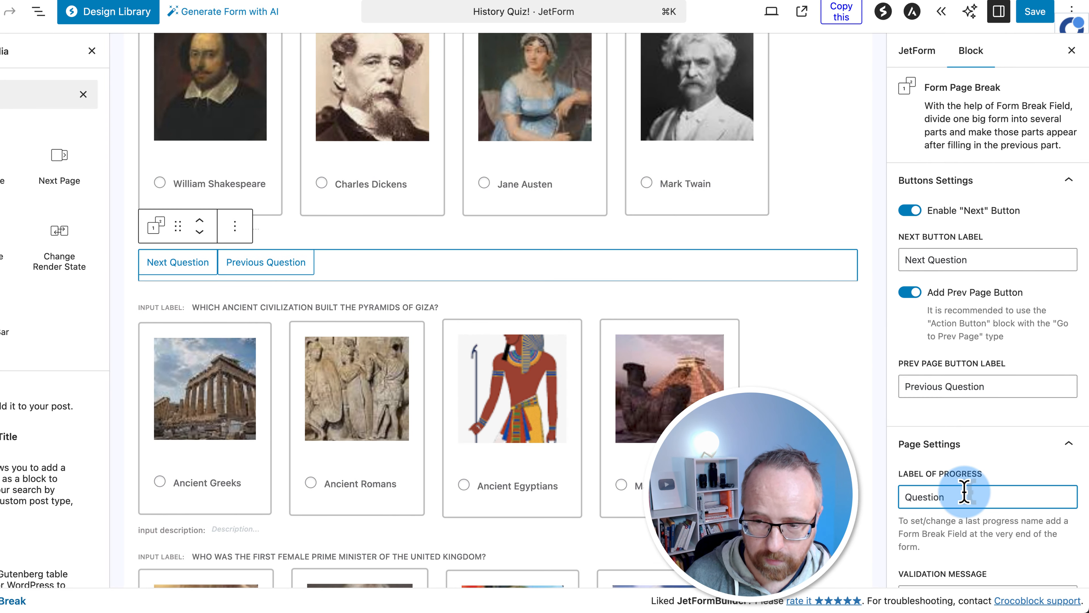
pyautogui.write('3')
pyautogui.scroll(-5, 343, 214)
pyautogui.click(235, 55)
pyautogui.click(268, 137)
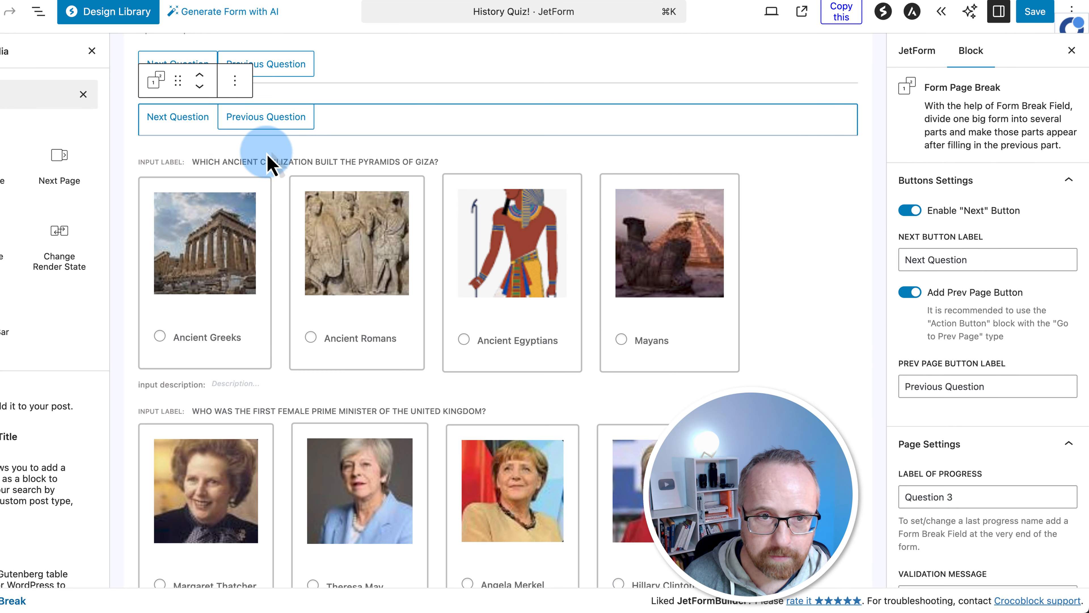
pyautogui.click(199, 86)
pyautogui.click(966, 496)
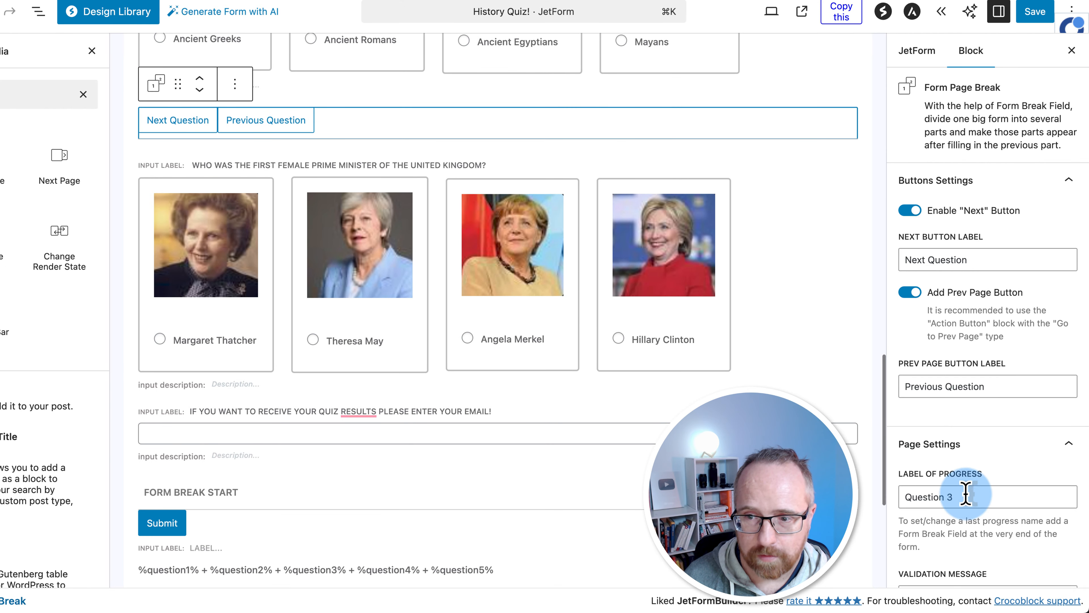
pyautogui.write('4')
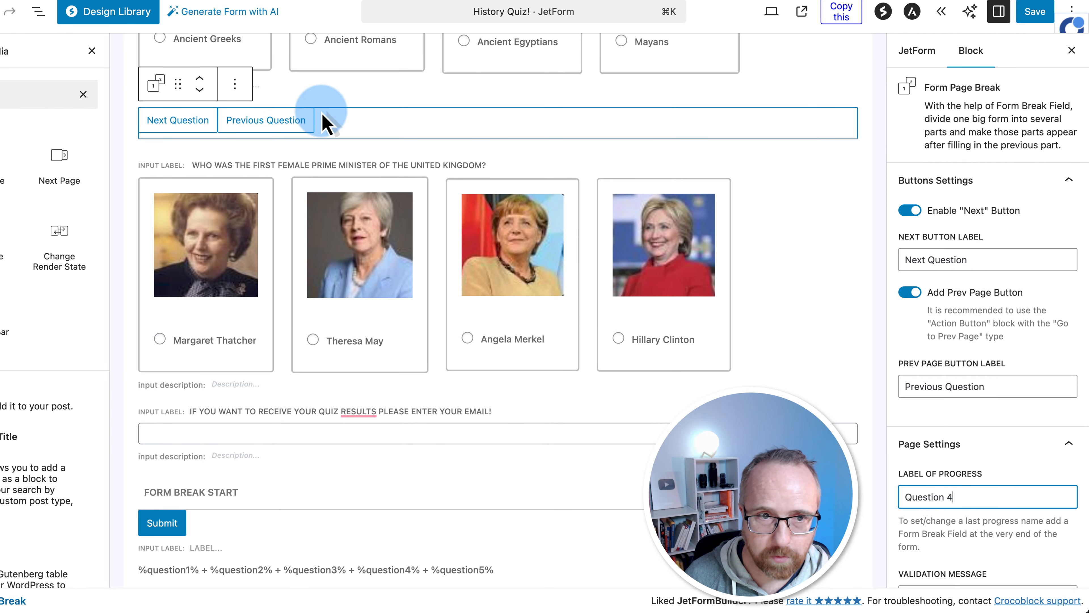
# Add a Question 5 page break below the prime minister question and save the form
pyautogui.click(234, 84)
pyautogui.click(262, 156)
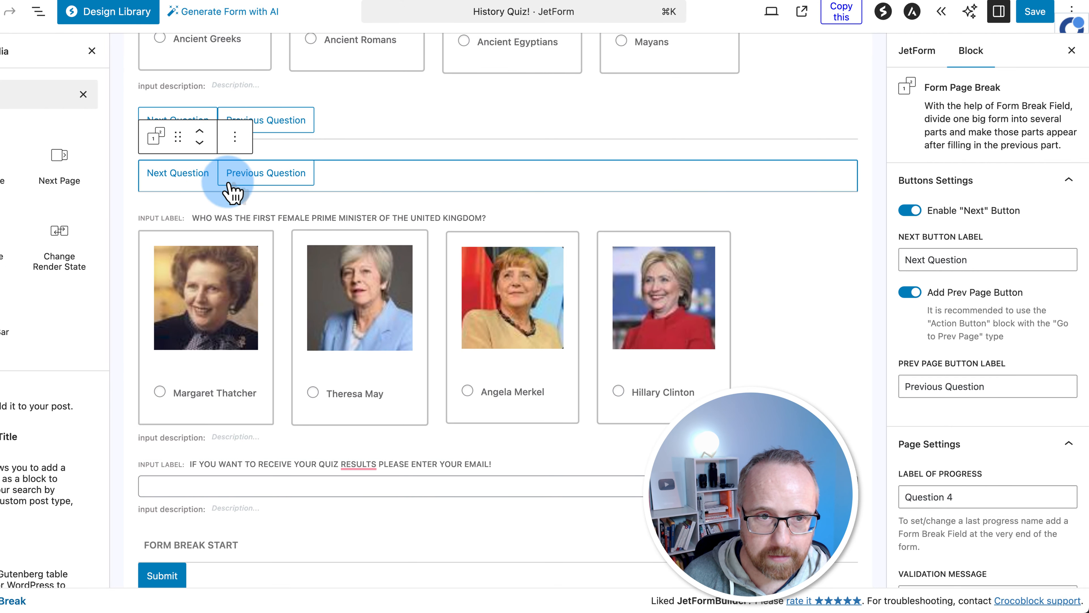
pyautogui.click(200, 145)
pyautogui.click(959, 496)
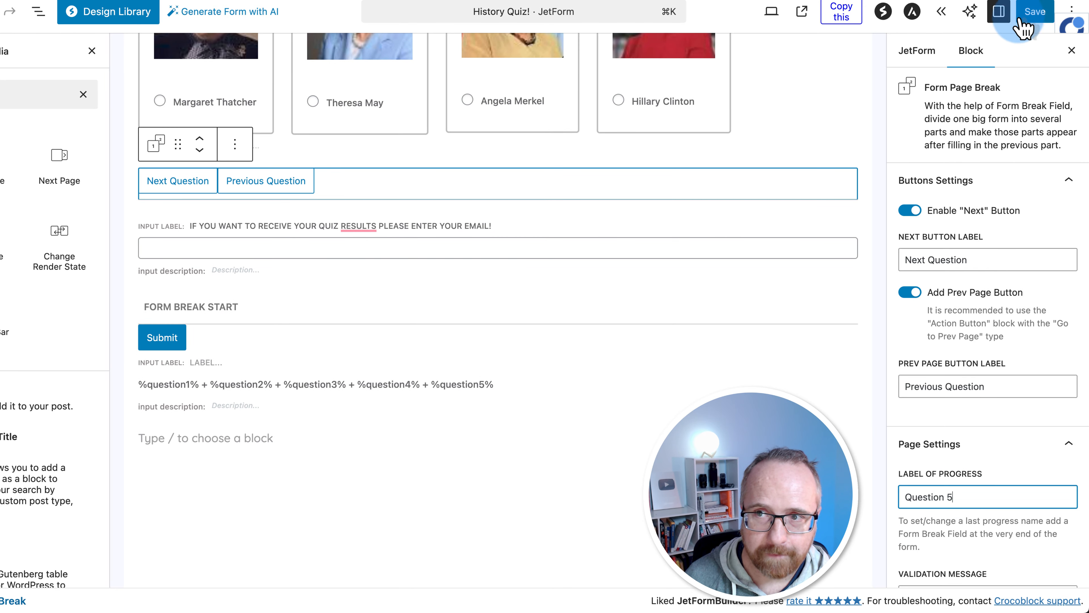
pyautogui.click(1035, 15)
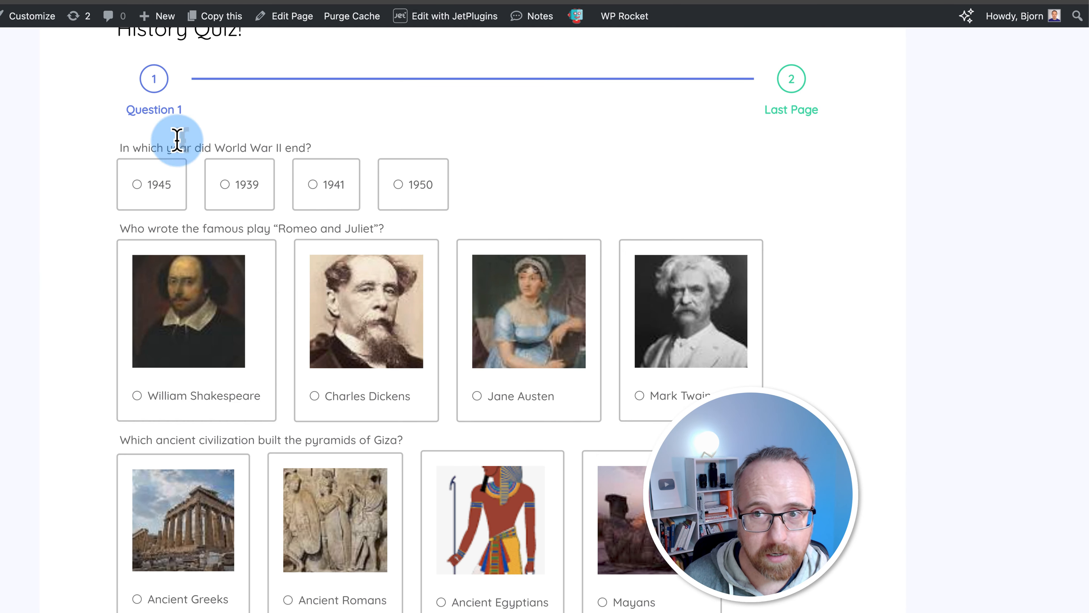
# Reload the quiz and step through it, choosing 1939, Ancient Romans and Hillary Clinton
pyautogui.press('super+r')
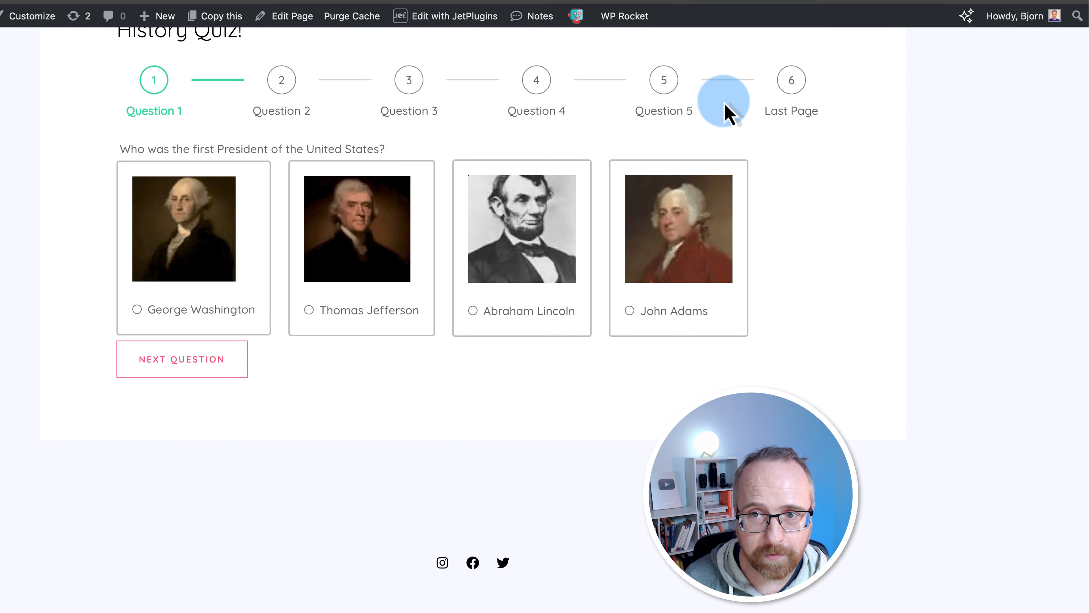
pyautogui.click(214, 363)
pyautogui.click(260, 264)
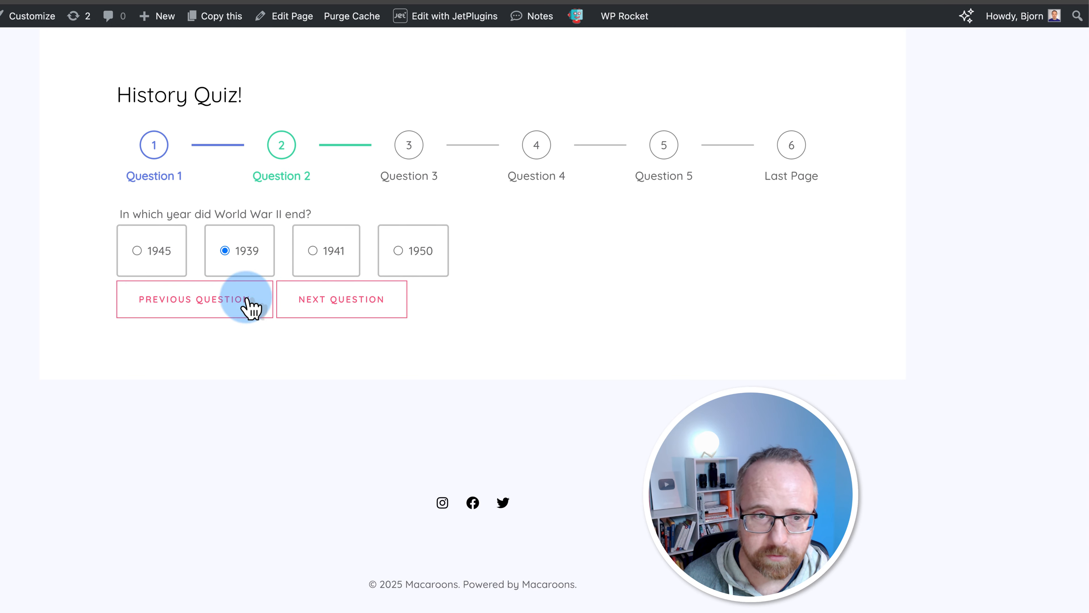
pyautogui.click(362, 318)
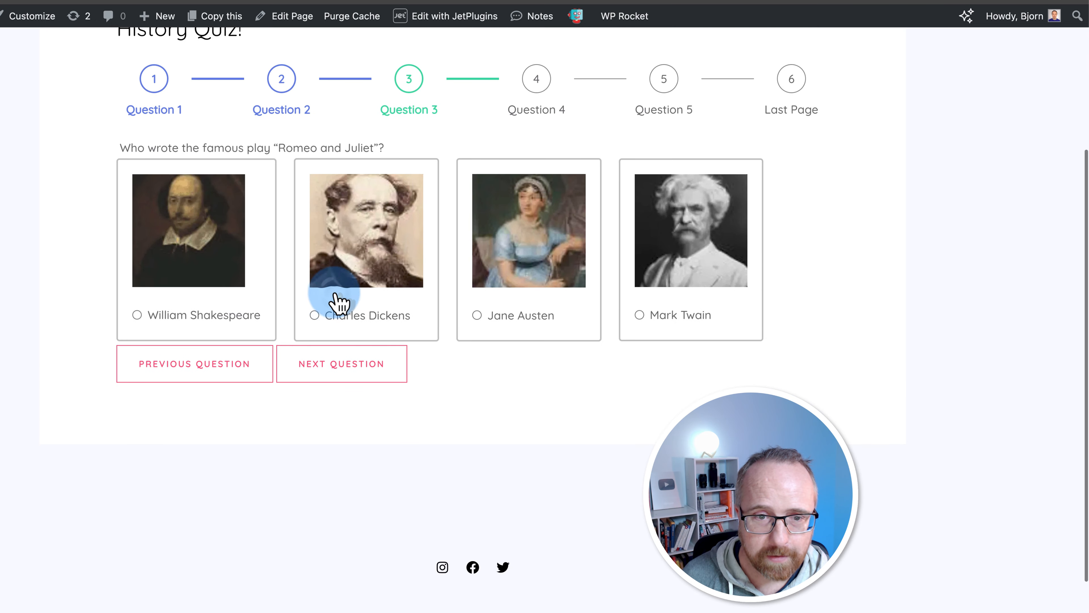
pyautogui.click(333, 369)
pyautogui.click(315, 301)
pyautogui.click(307, 360)
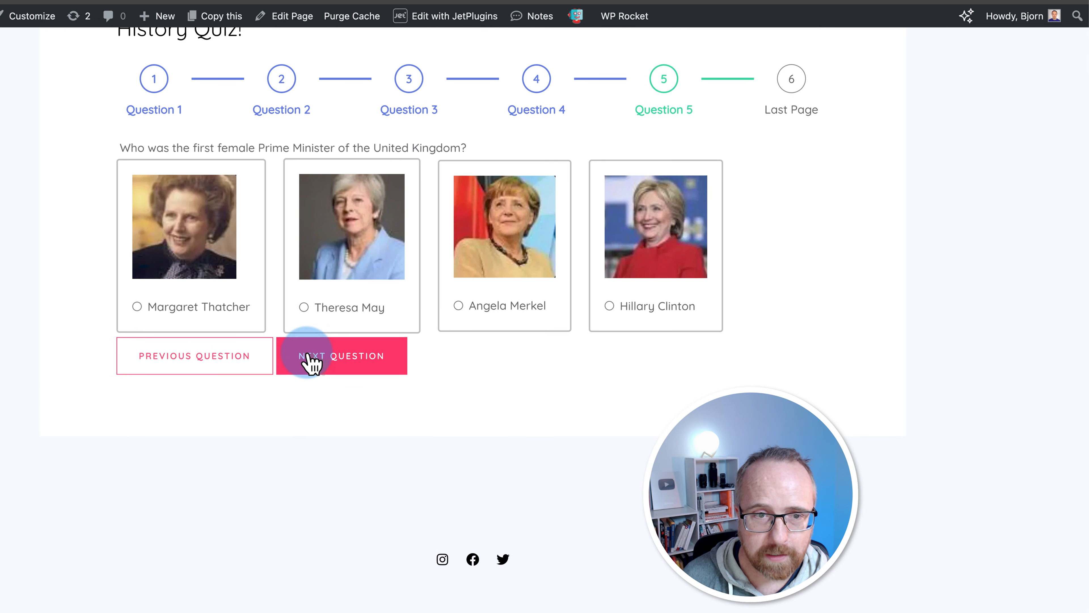
pyautogui.click(475, 300)
pyautogui.click(402, 356)
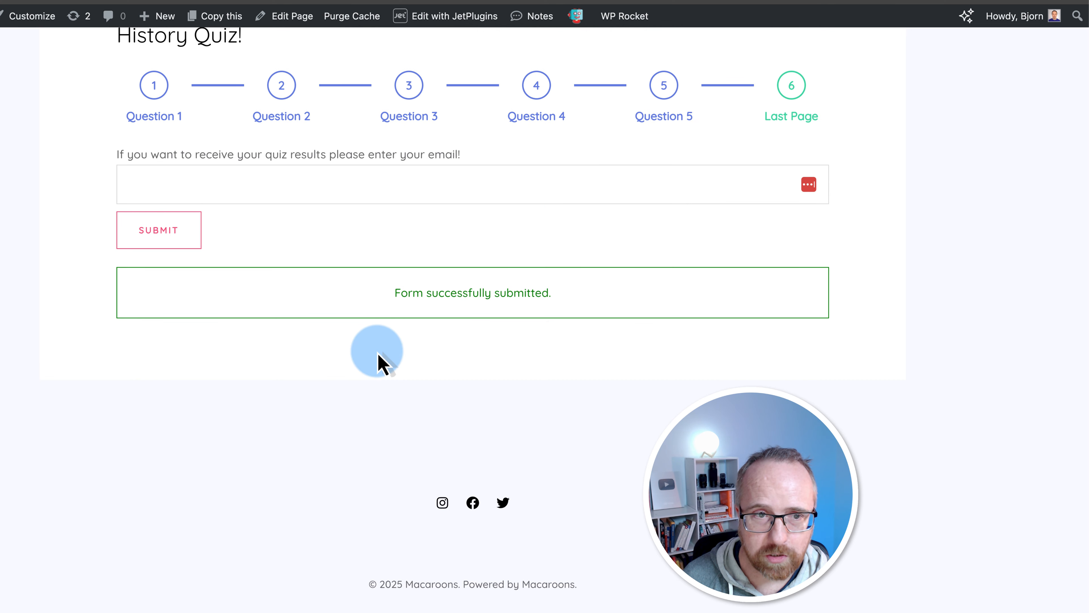
# Enter an email address on the Last Page and submit the quiz
pyautogui.moveTo(116, 160); pyautogui.dragTo(554, 171)
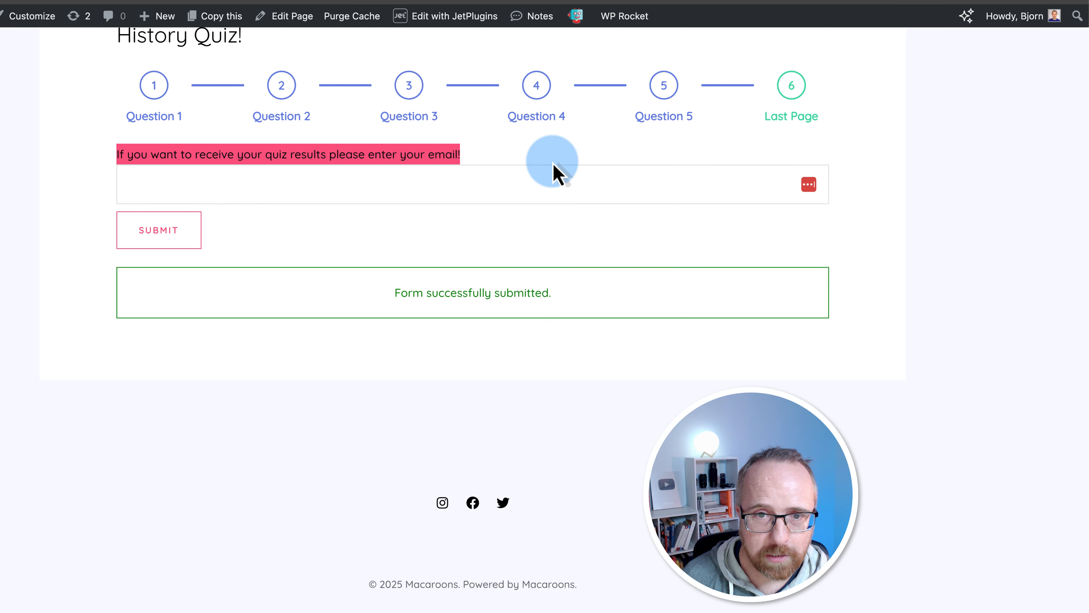
pyautogui.click(456, 191)
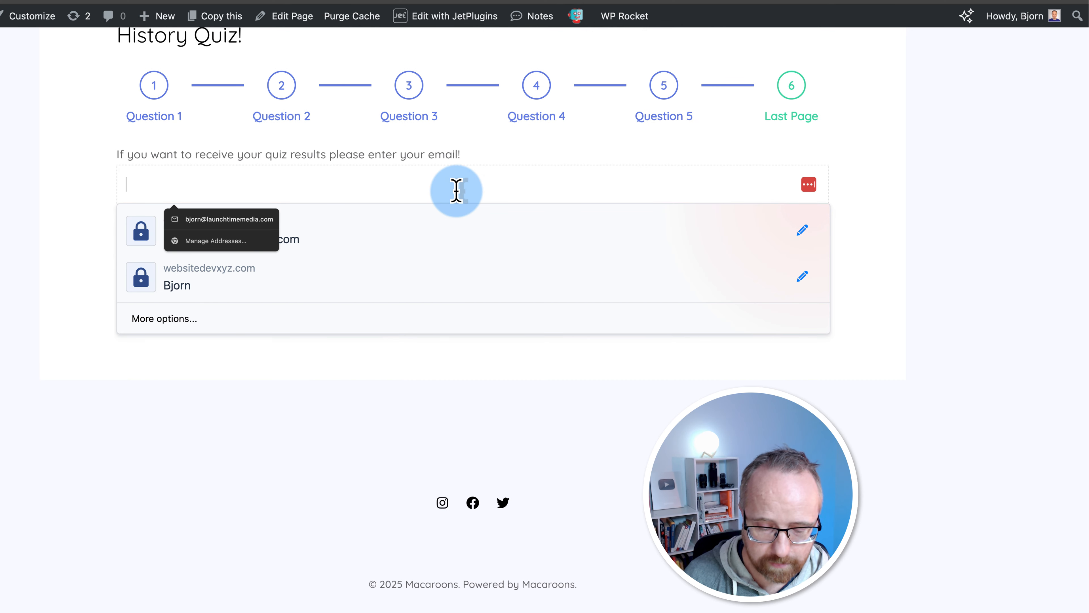
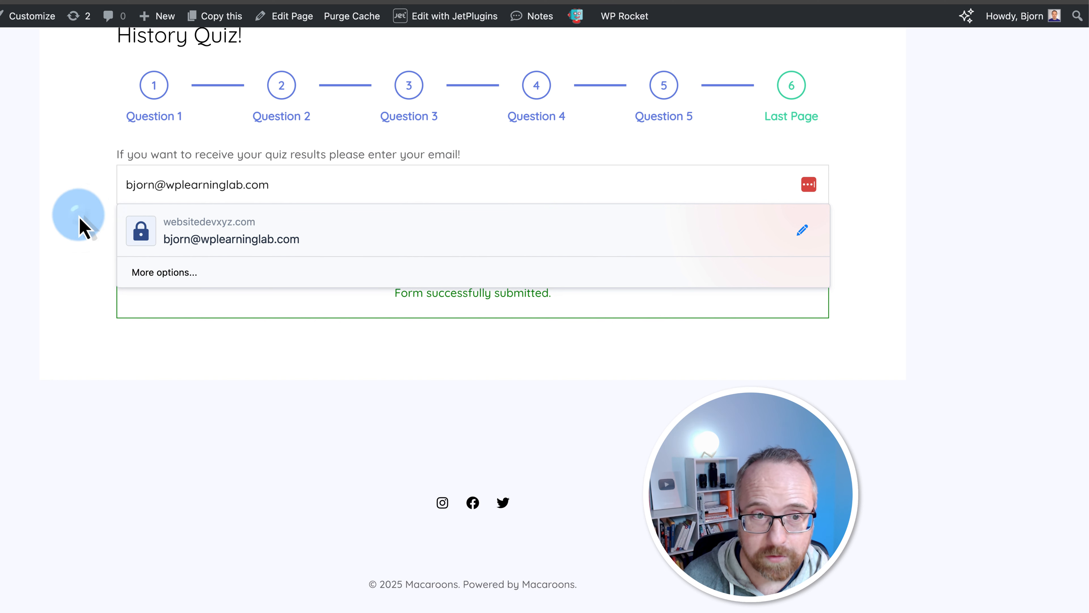
pyautogui.click(83, 227)
pyautogui.click(131, 242)
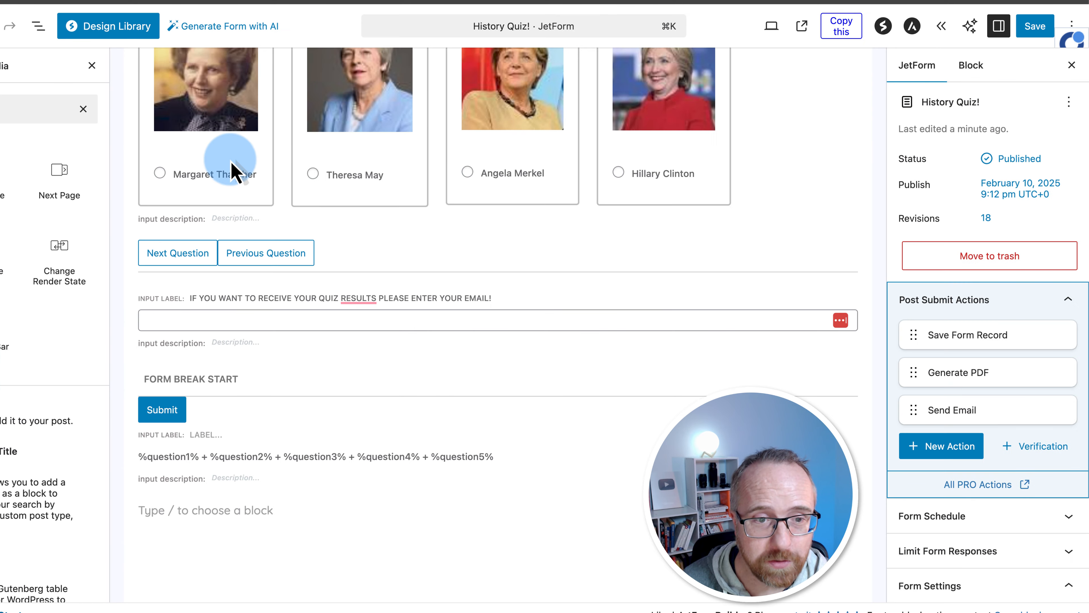
# Add a page break below the email field, Next button off, progress label 'Get your results!', and save
pyautogui.click(32, 189)
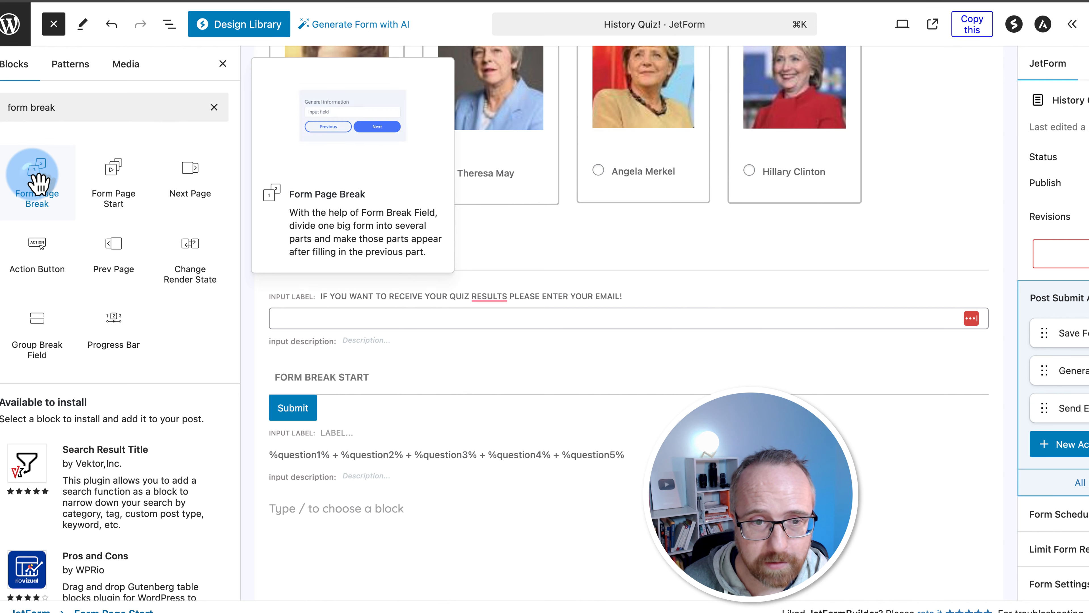
pyautogui.moveTo(33, 188); pyautogui.dragTo(388, 373)
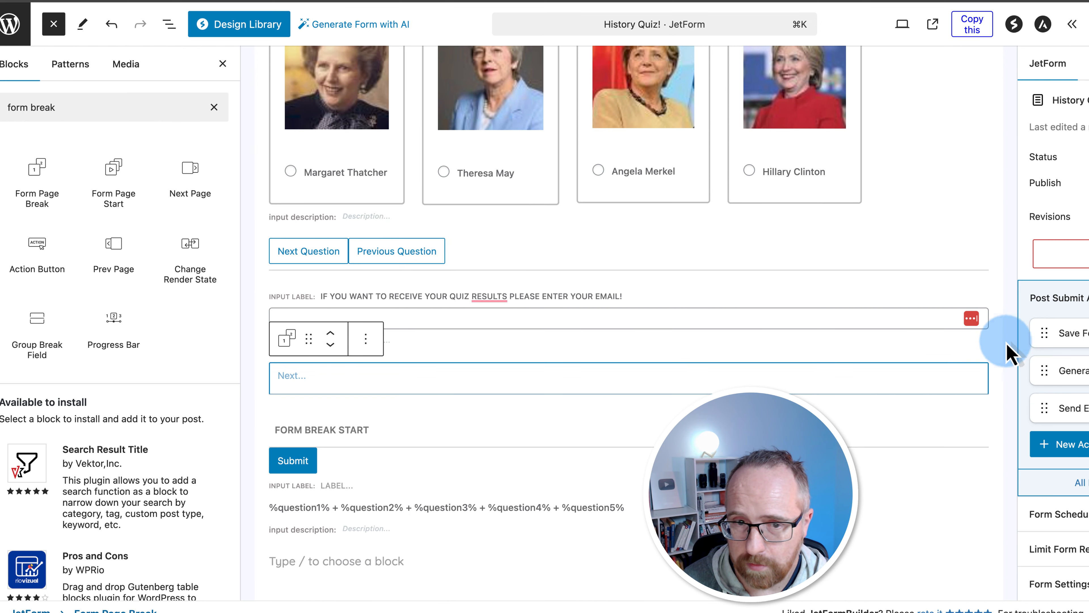
pyautogui.click(976, 60)
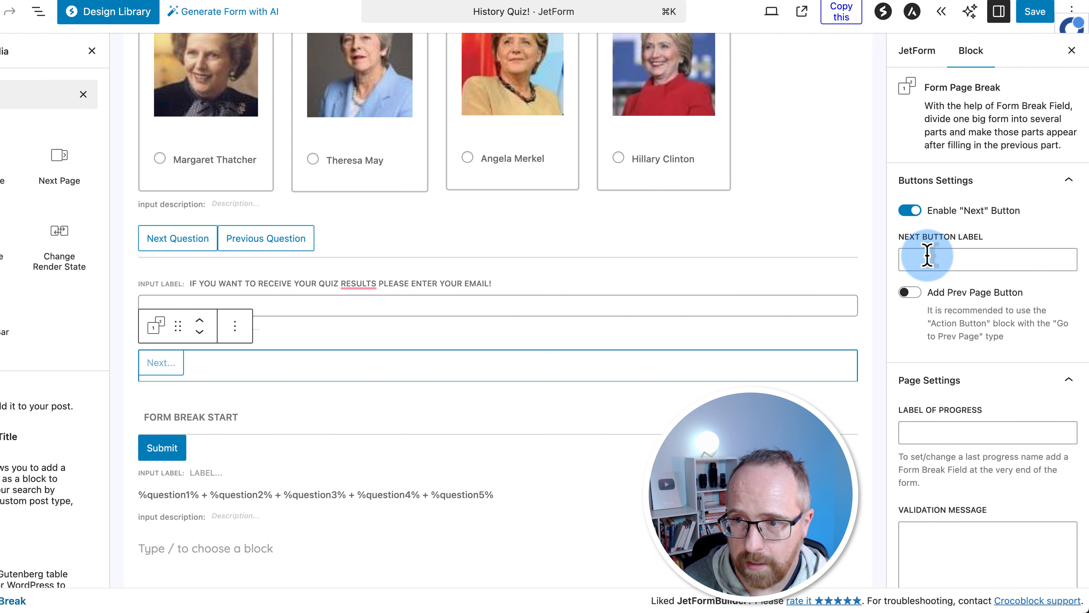
pyautogui.click(910, 210)
pyautogui.click(935, 370)
pyautogui.click(936, 370)
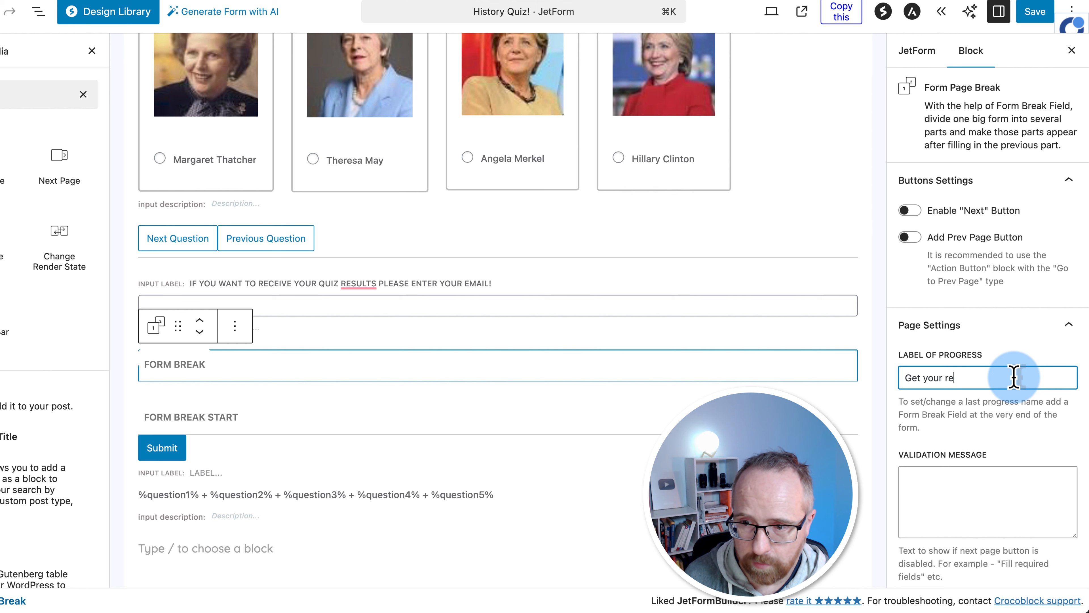
pyautogui.write('Get your results!')
pyautogui.click(1029, 13)
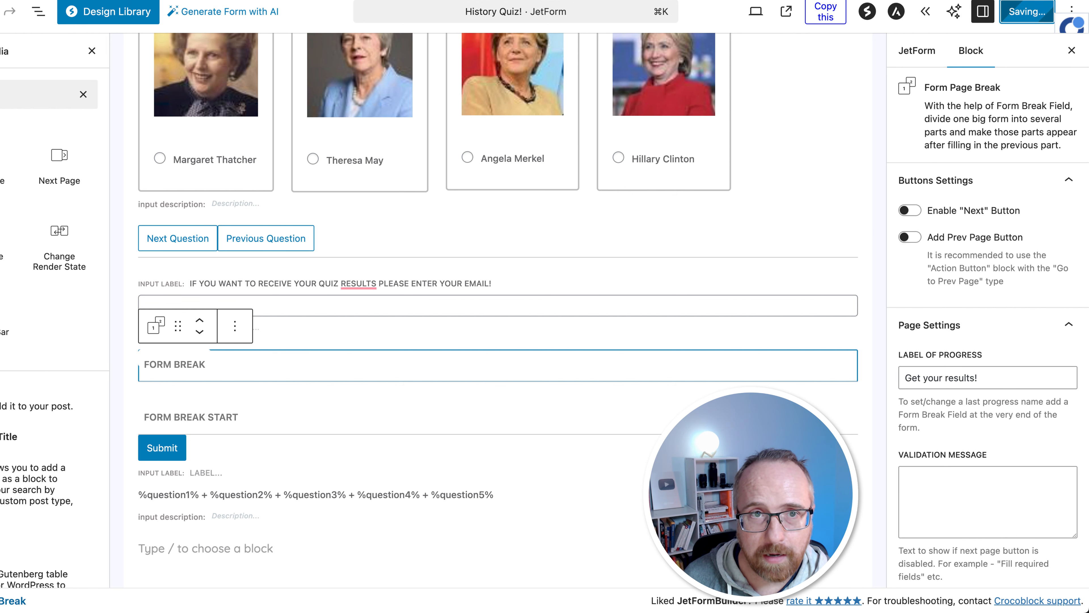